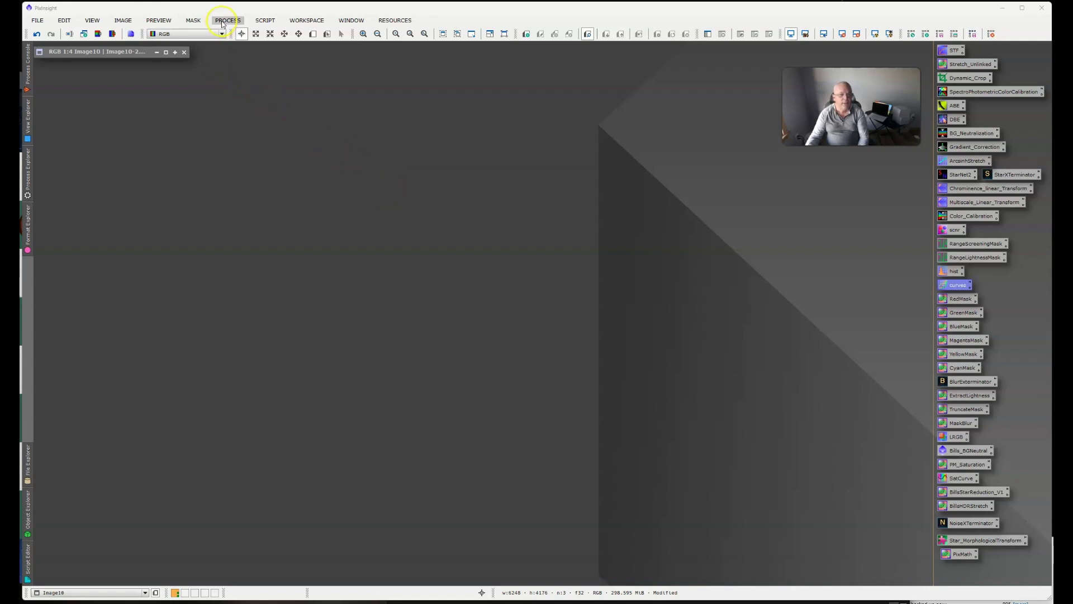
Launch the WeightedBatchPreprocessing script and move its window fully into view
left_click(265, 20)
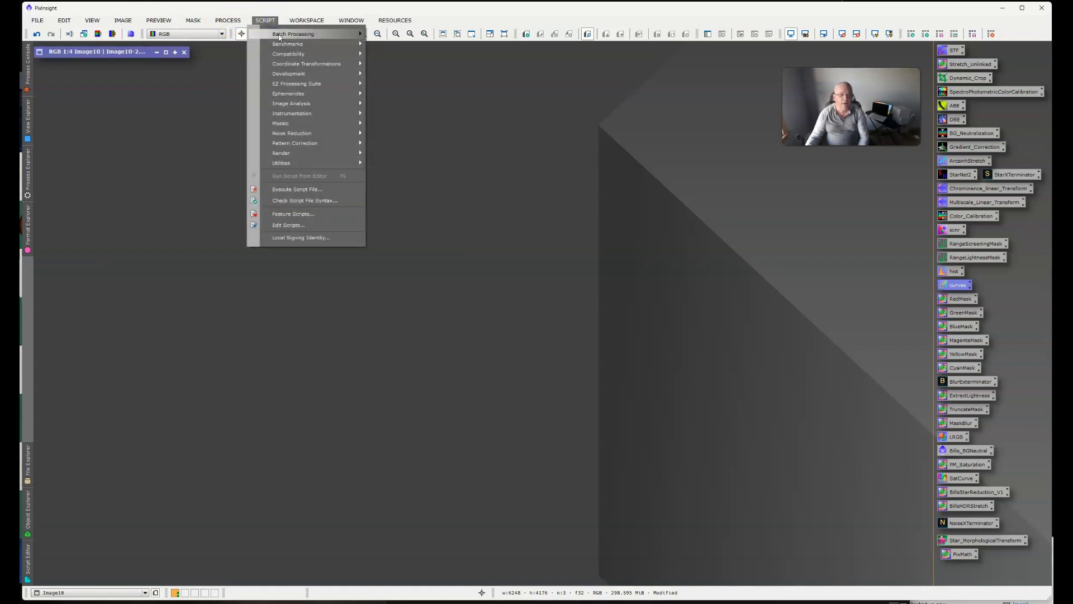
mouse_move(280, 37)
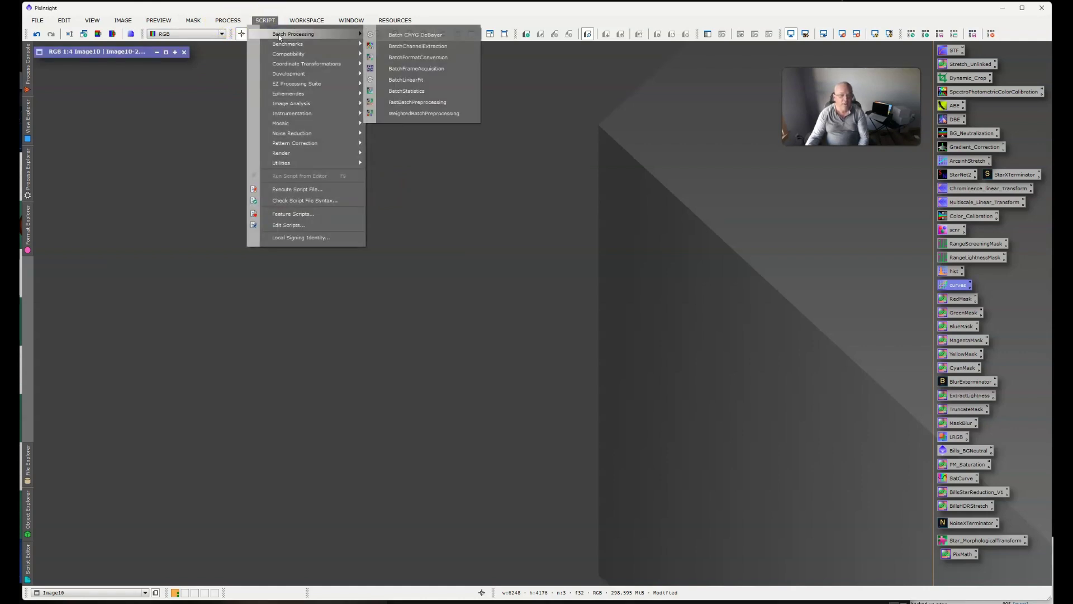
left_click(403, 114)
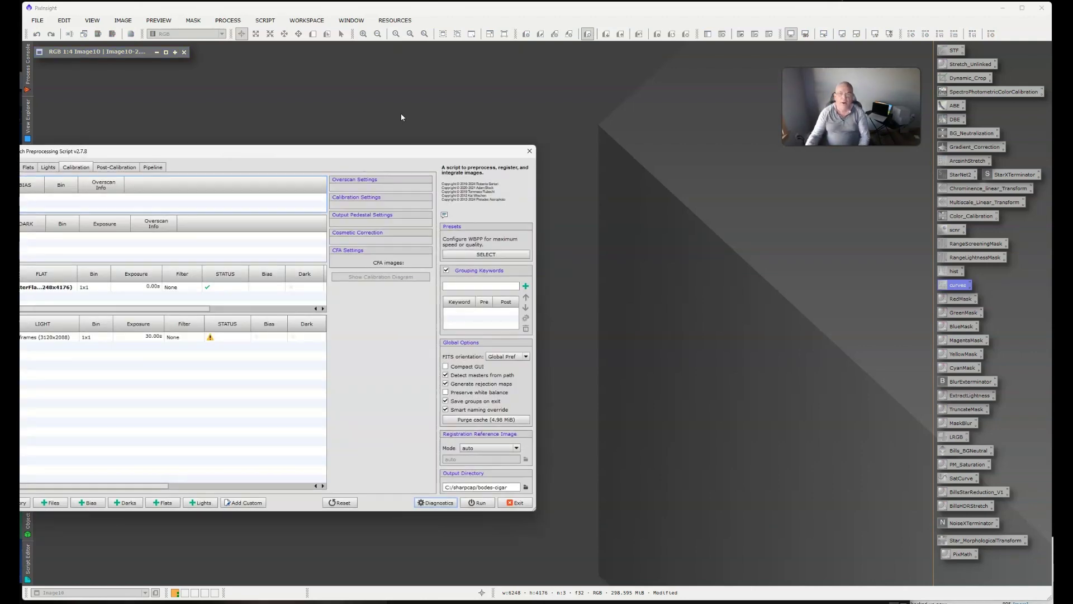
left_click(390, 156)
left_click_drag(391, 153, 565, 119)
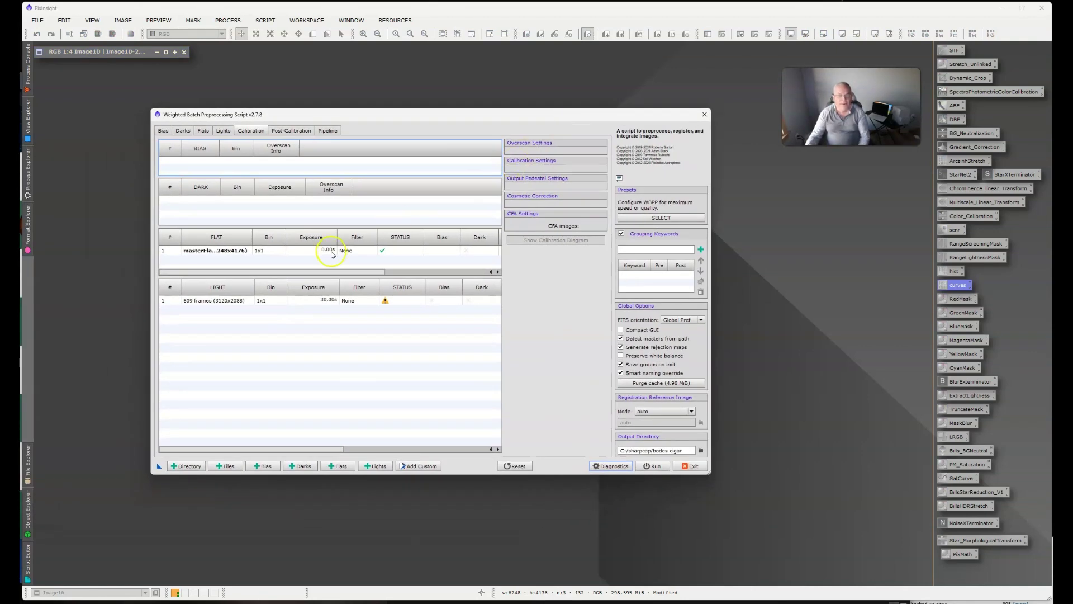
Check the bias, dark and flat lists for the calibration files that are loaded
left_click(163, 132)
left_click(183, 131)
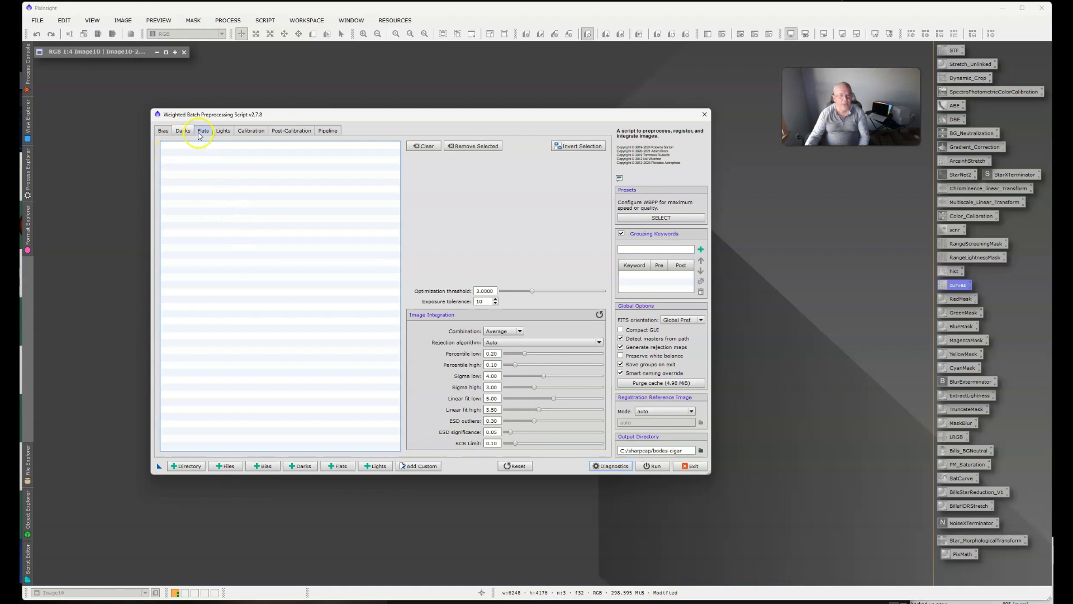
left_click(200, 131)
left_click(223, 169)
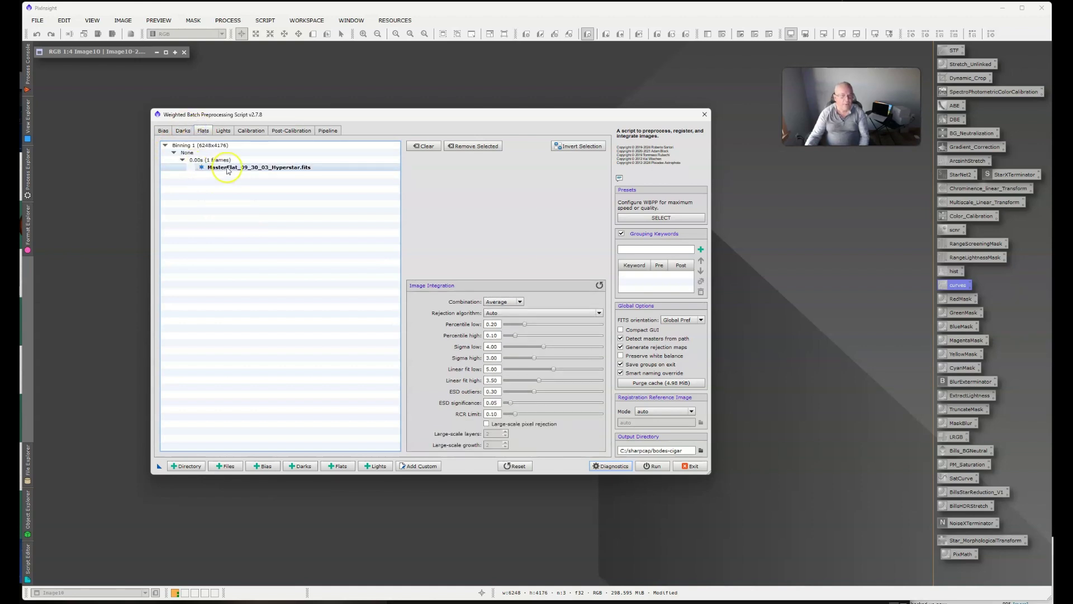
Replace the loaded light frames with all raw FITS frames from the 2024-11-03 bodes-cigar 01_31_41 rawframes folder
left_click(223, 131)
left_click(424, 149)
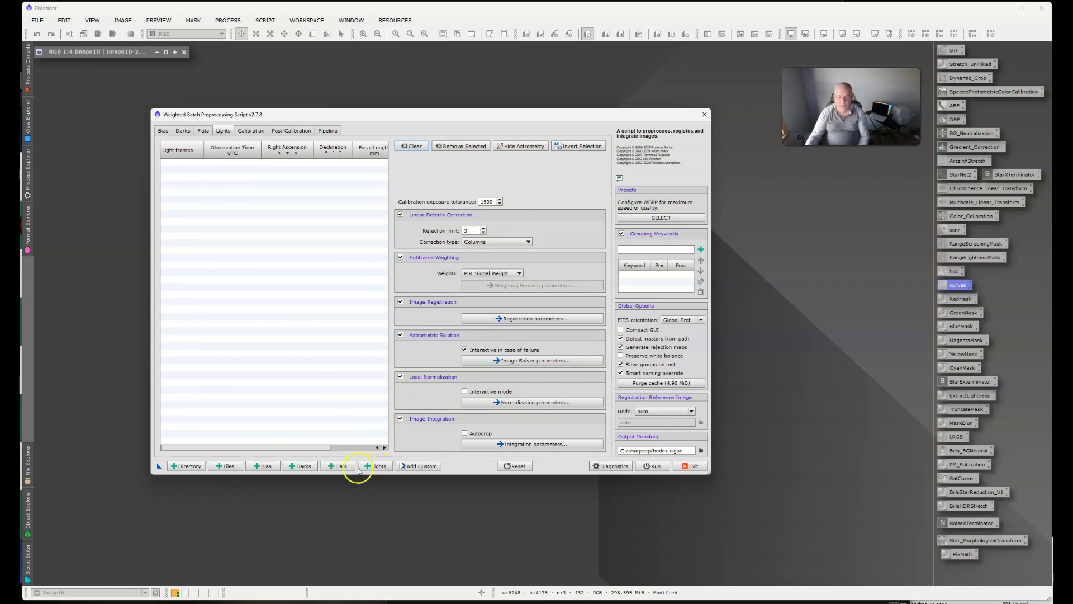
left_click(374, 466)
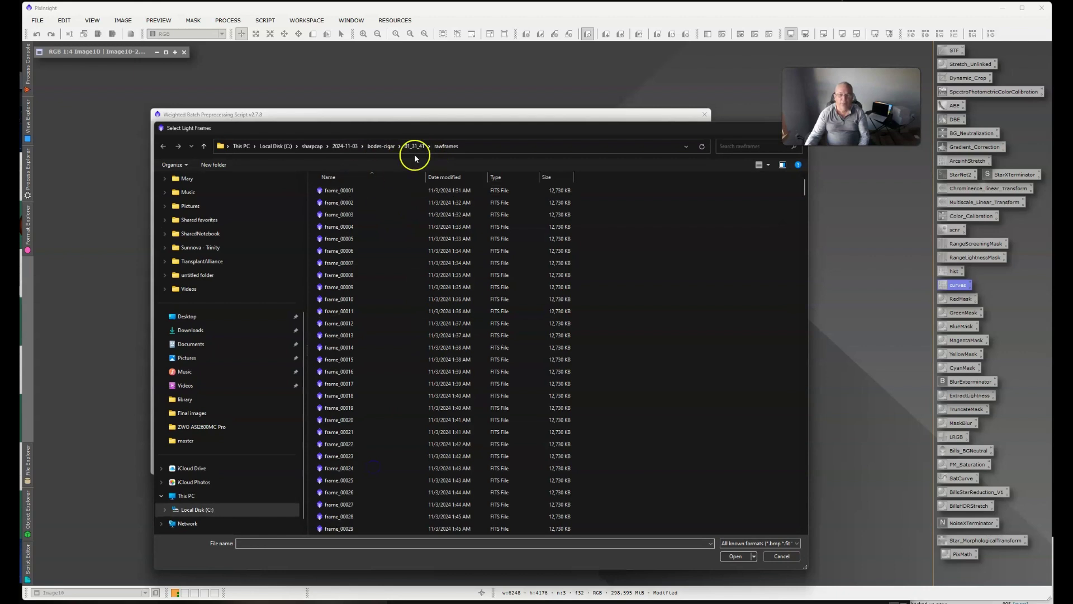
left_click(360, 192)
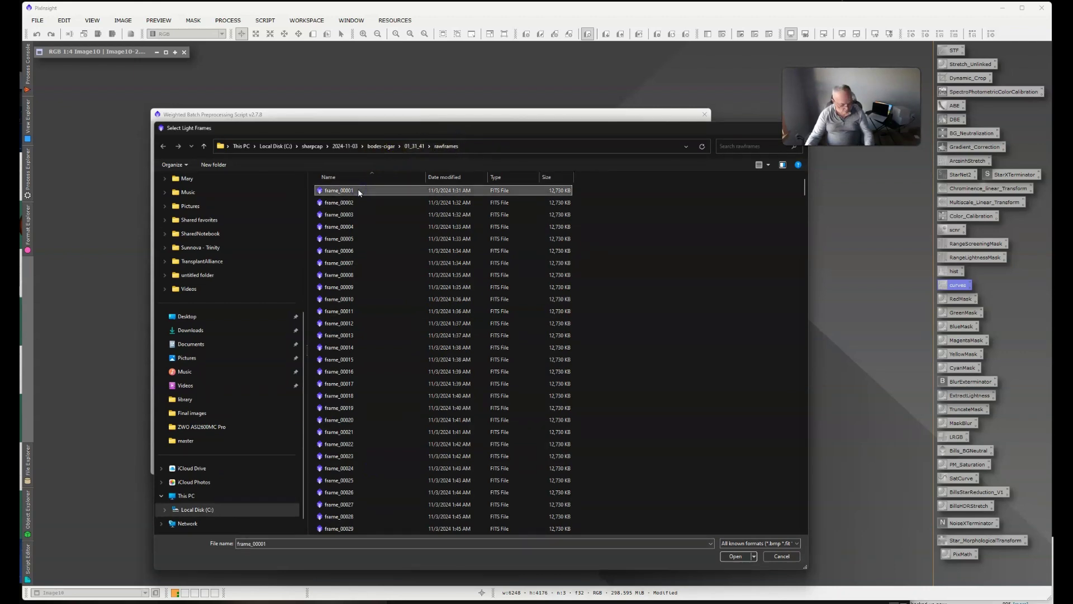
key("ctrl+a")
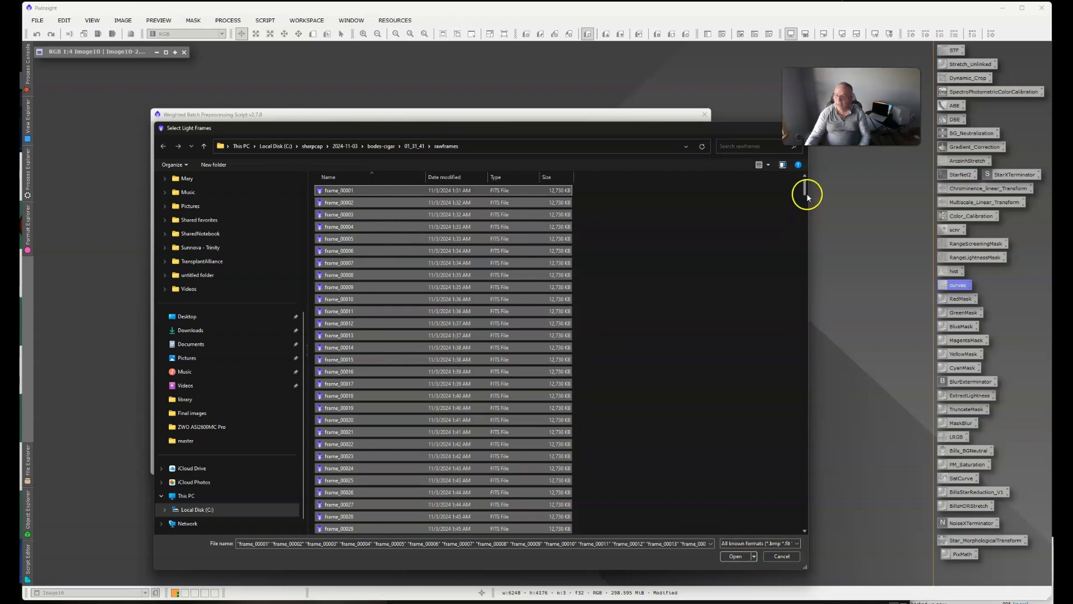
left_click_drag(806, 193, 800, 525)
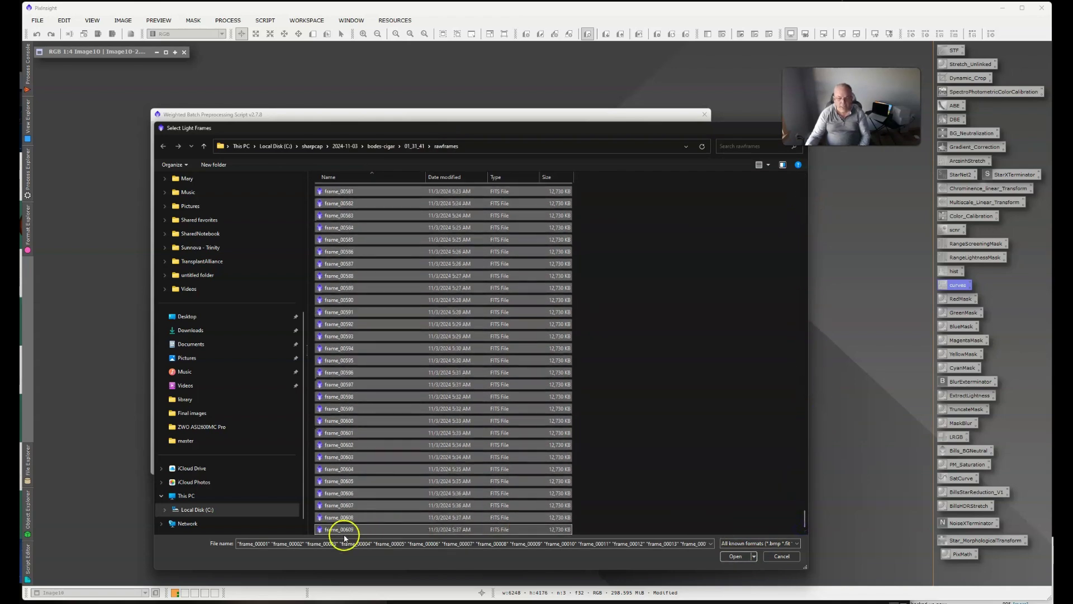
left_click(738, 557)
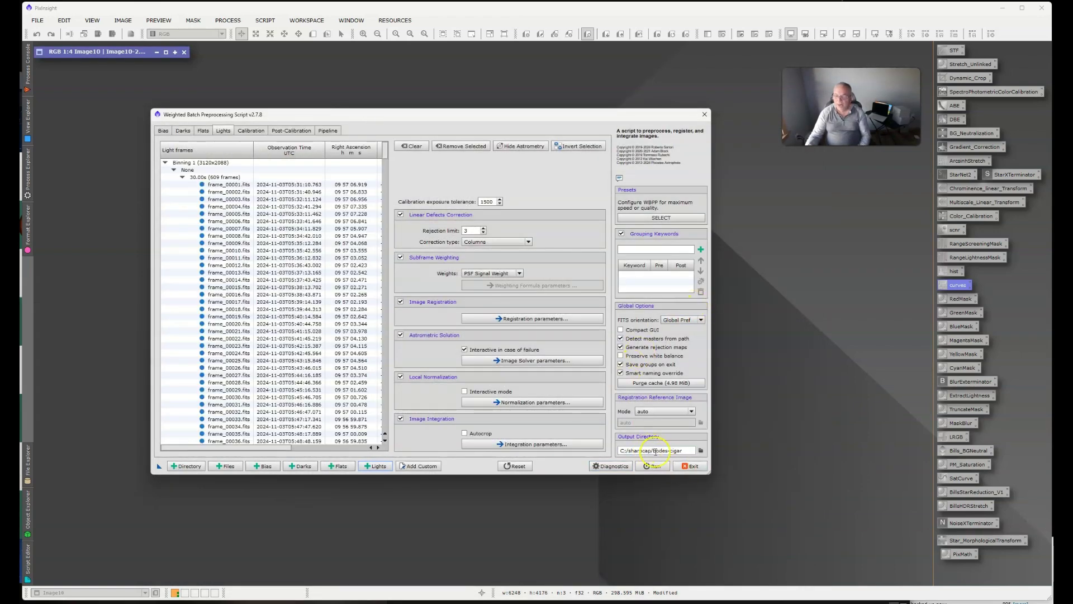
Create a folder named bodes-cigar inside C:/sharpcap and choose it as the output directory
left_click(655, 451)
left_click_drag(677, 450, 693, 450)
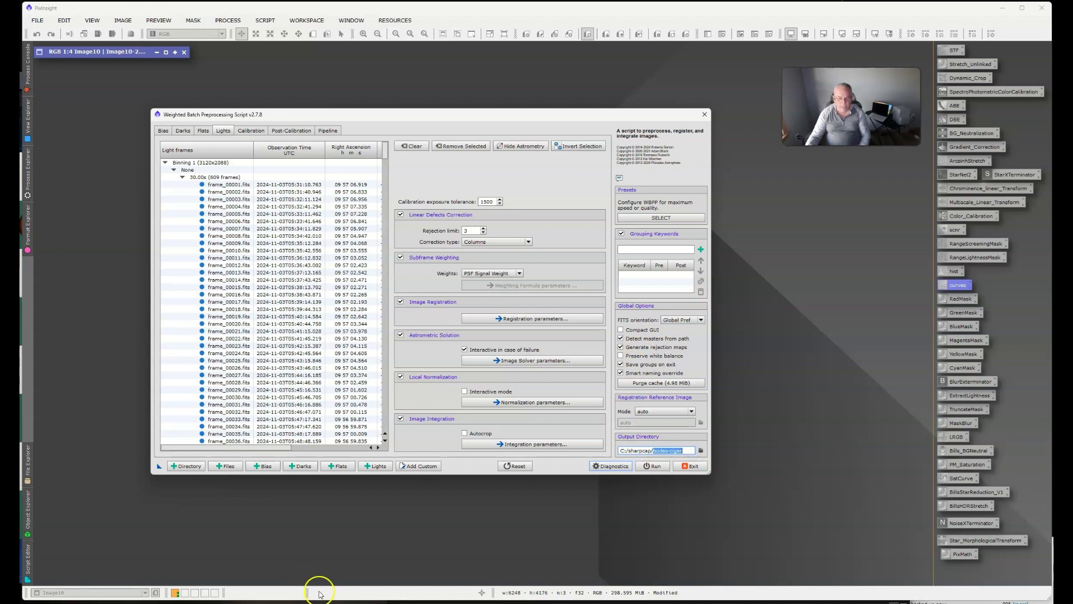
left_click(700, 450)
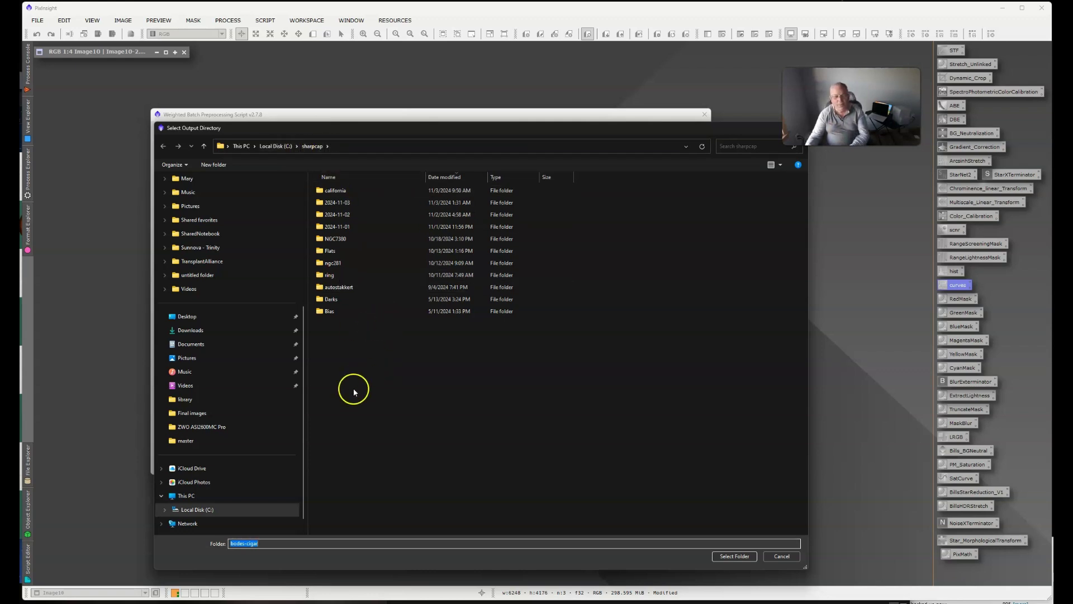
right_click(334, 361)
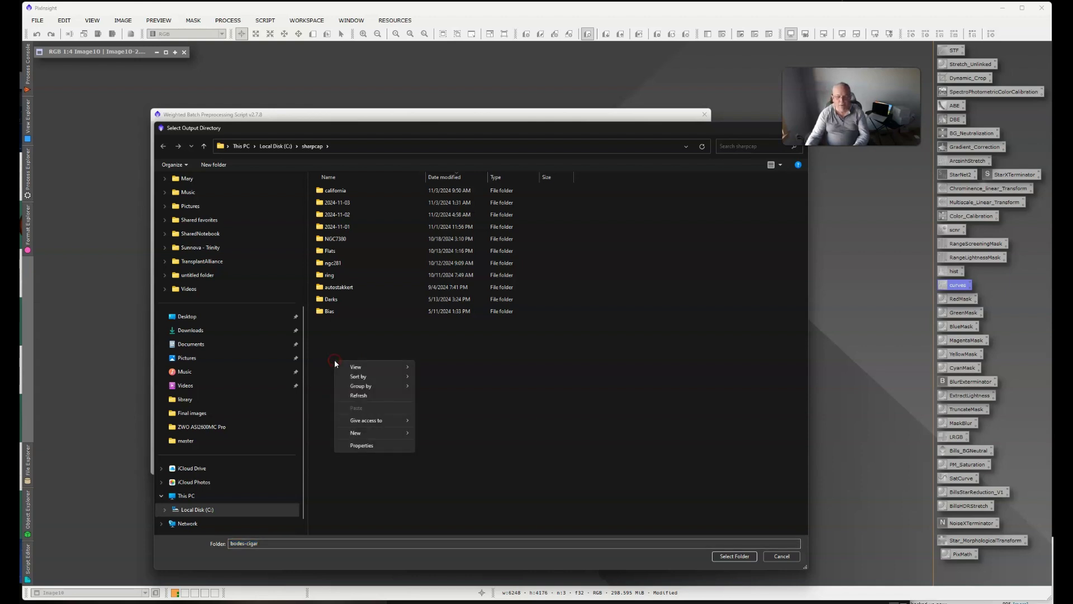
mouse_move(359, 432)
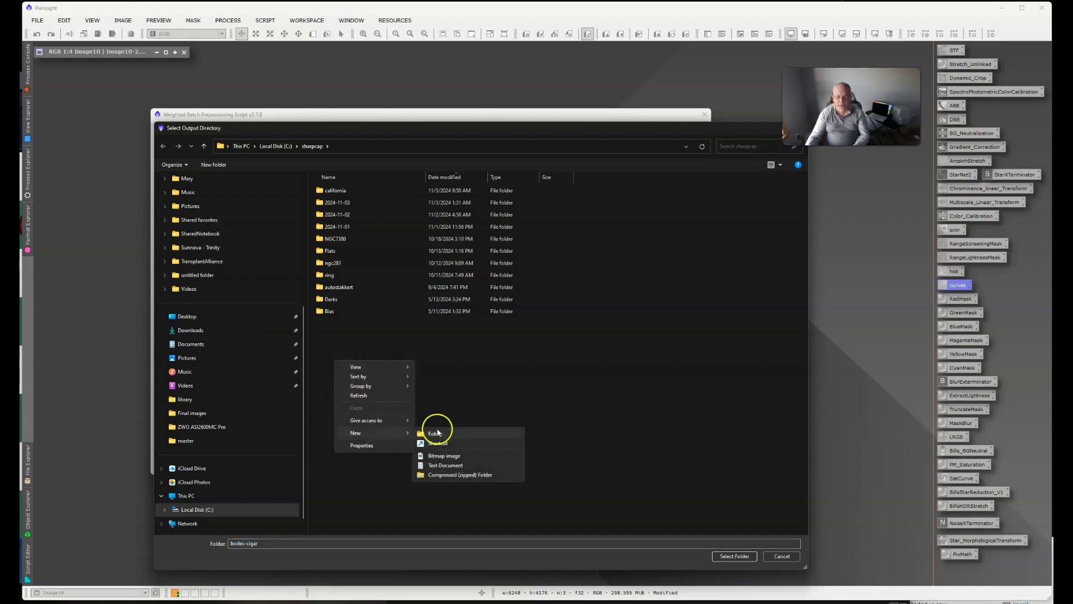
left_click(436, 435)
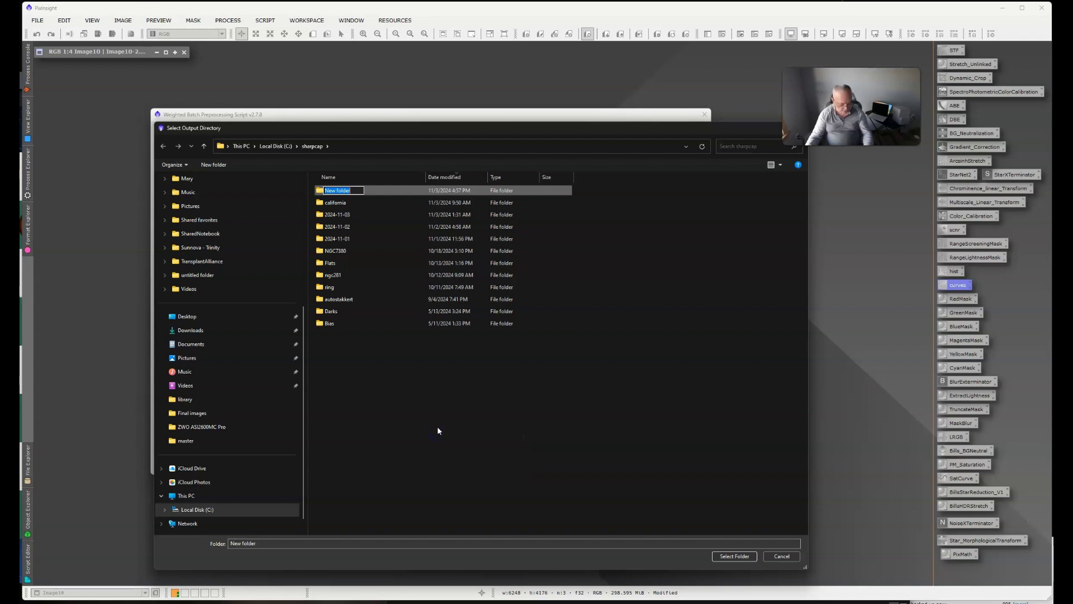
type("bodes-cigar")
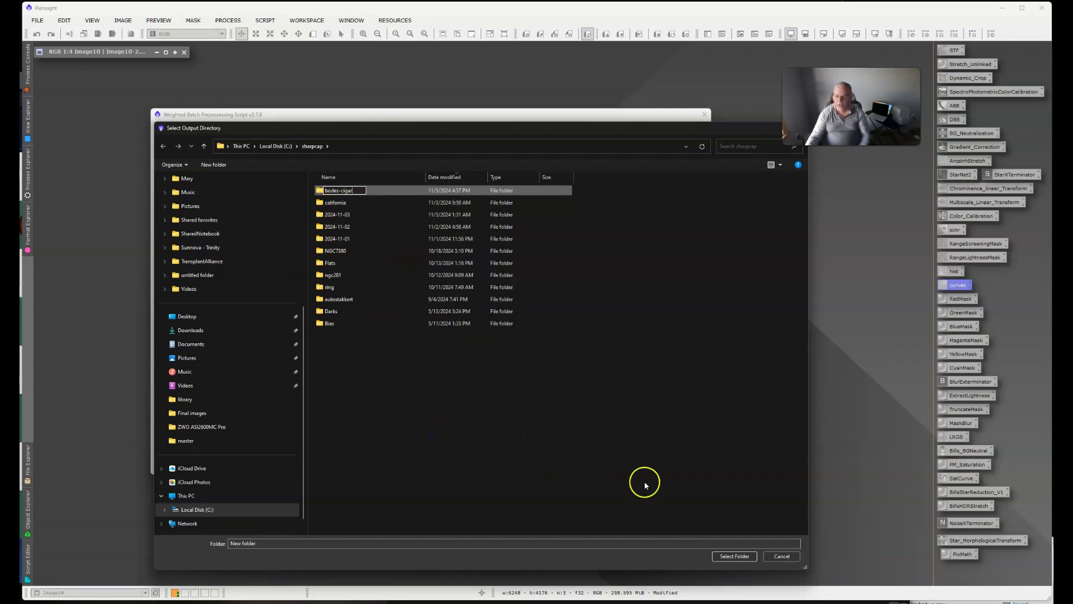
left_click(732, 557)
left_click(731, 558)
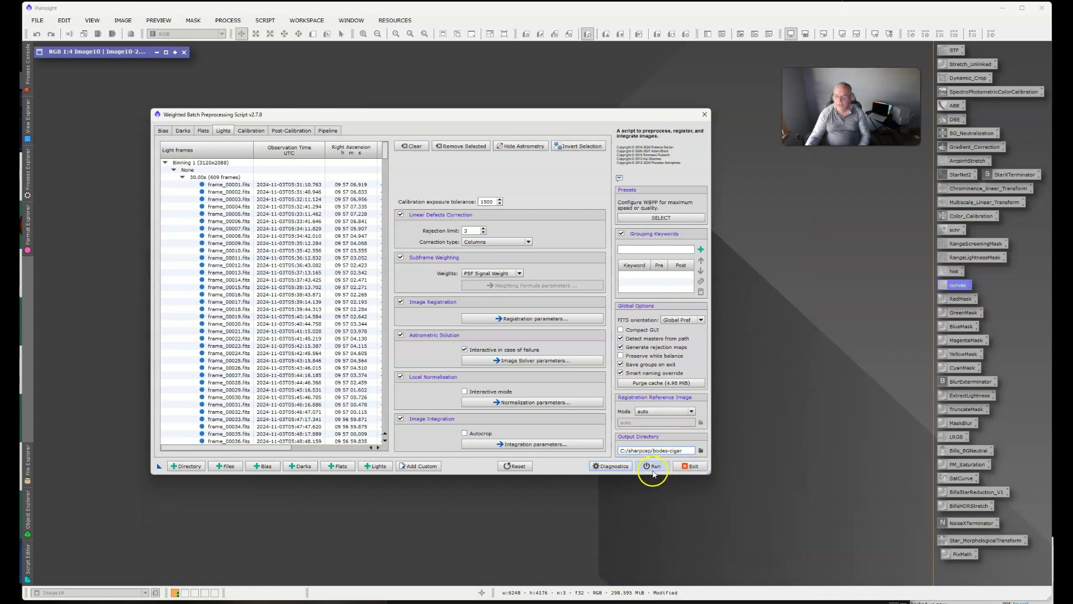
Run the batch preprocessing on the light frames and move the execution monitor clear of the console
left_click(652, 471)
left_click(648, 373)
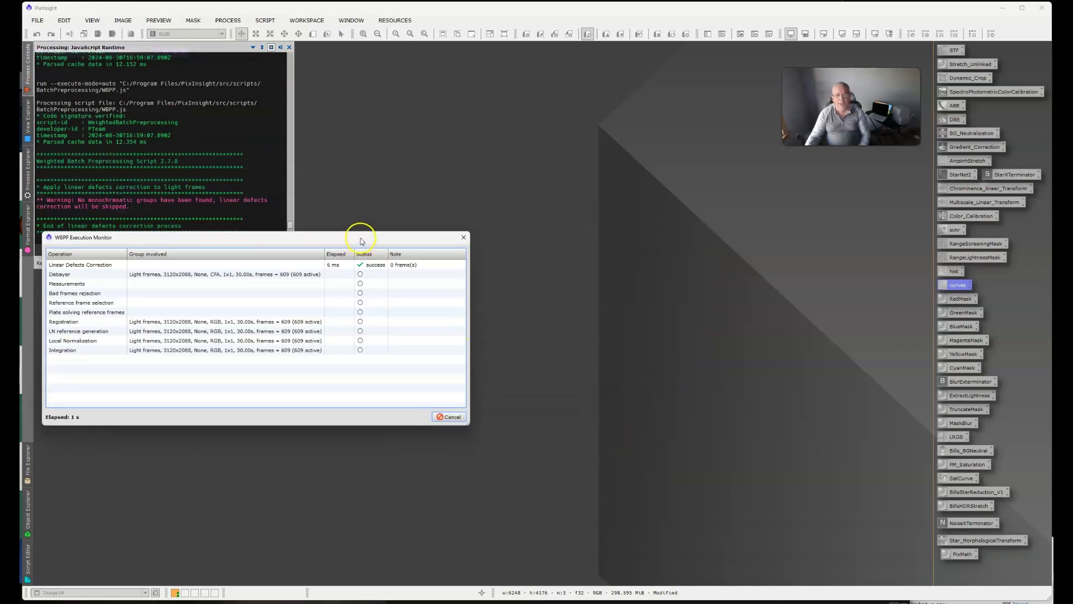
left_click_drag(359, 237, 495, 224)
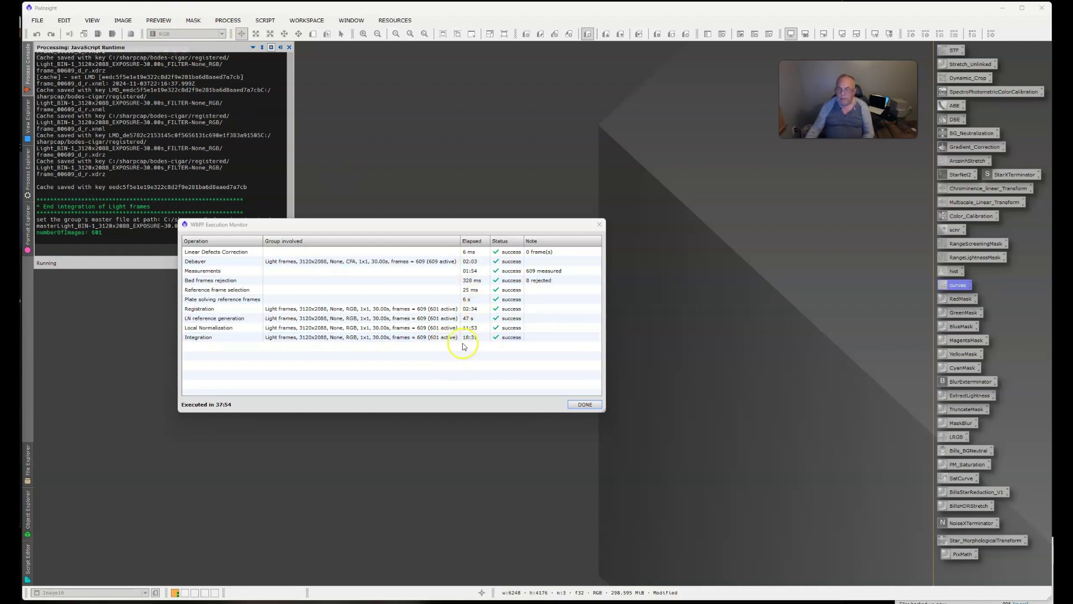
Close the finished run's monitor, report and script window, purging the large cache on exit
left_click(585, 404)
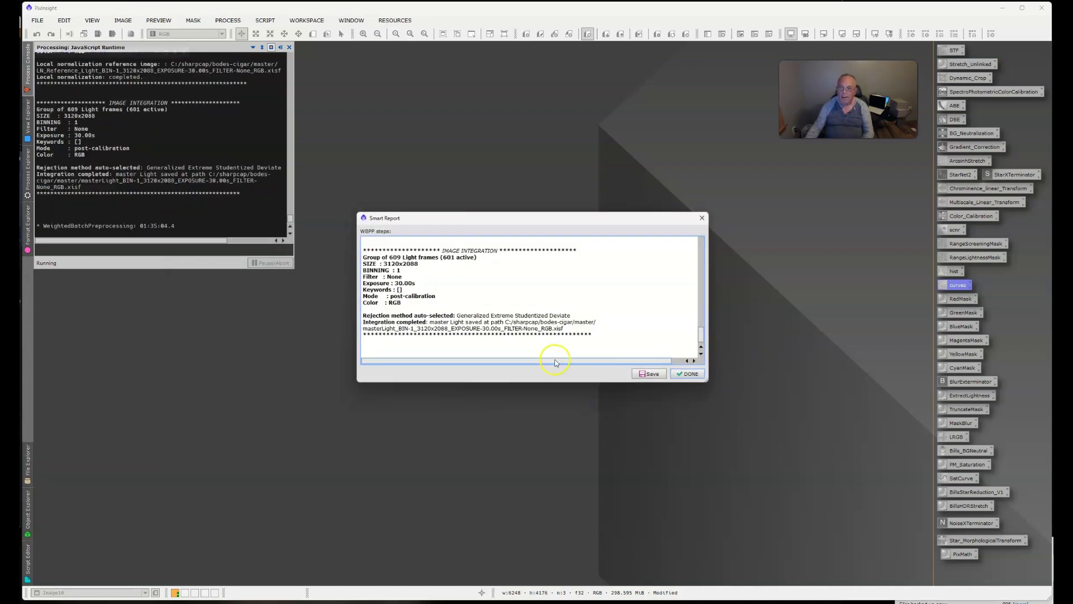
left_click(687, 373)
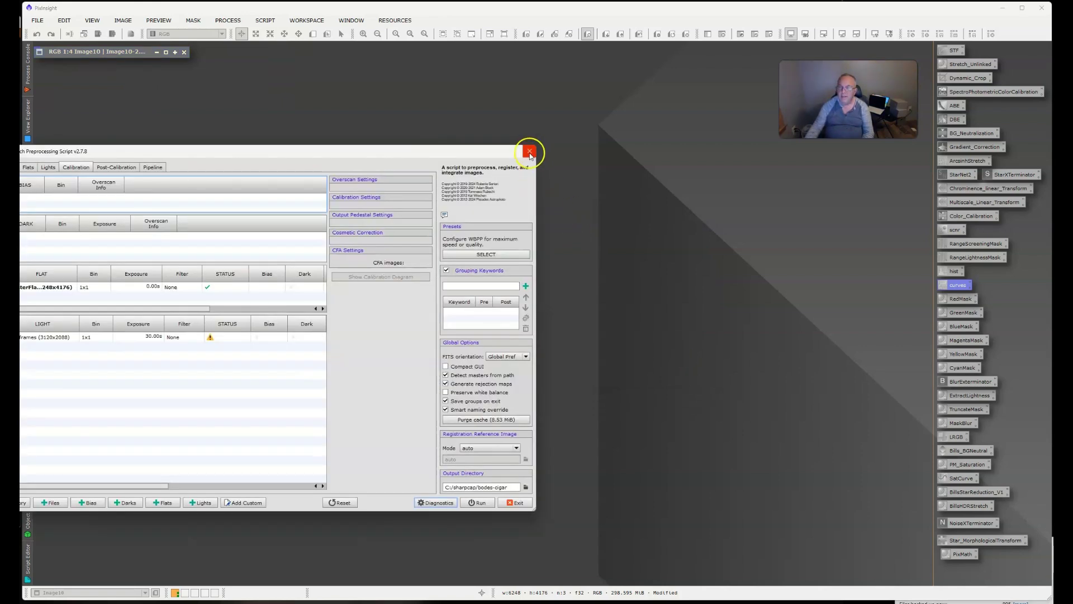
left_click(529, 153)
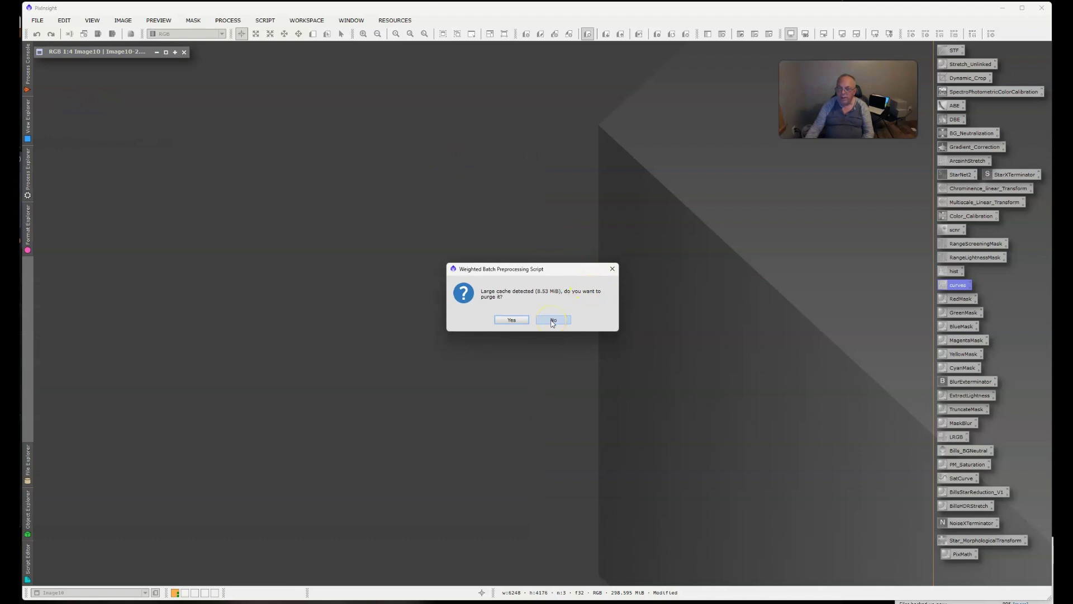
left_click(511, 325)
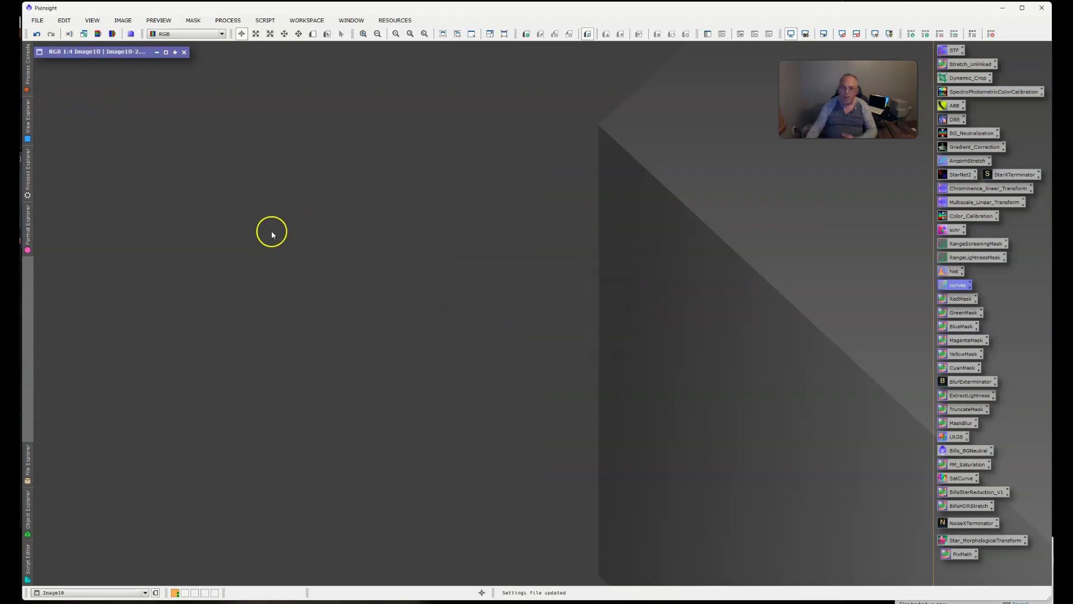
While browsing for an image to open, permanently delete the debayered, logs and registered folders from sharpcap/bodes-cigar
left_click(37, 20)
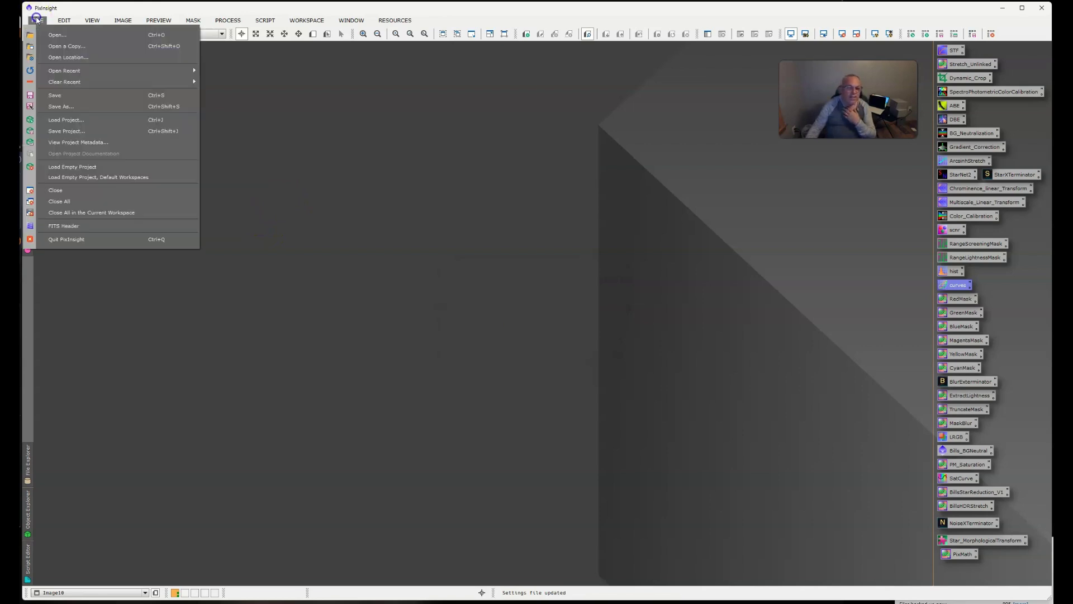
left_click(56, 35)
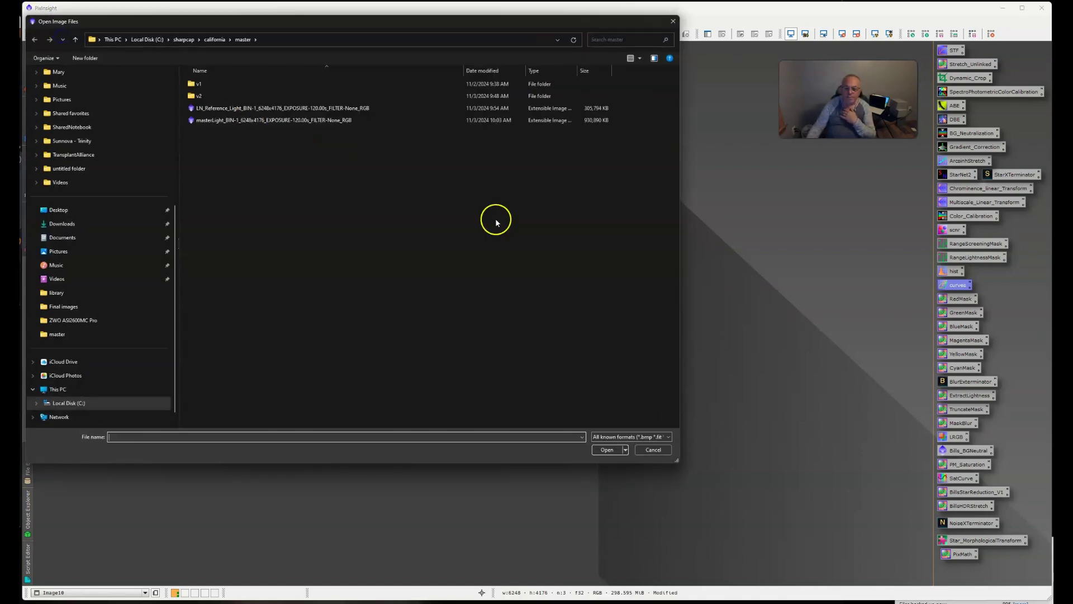
left_click(185, 39)
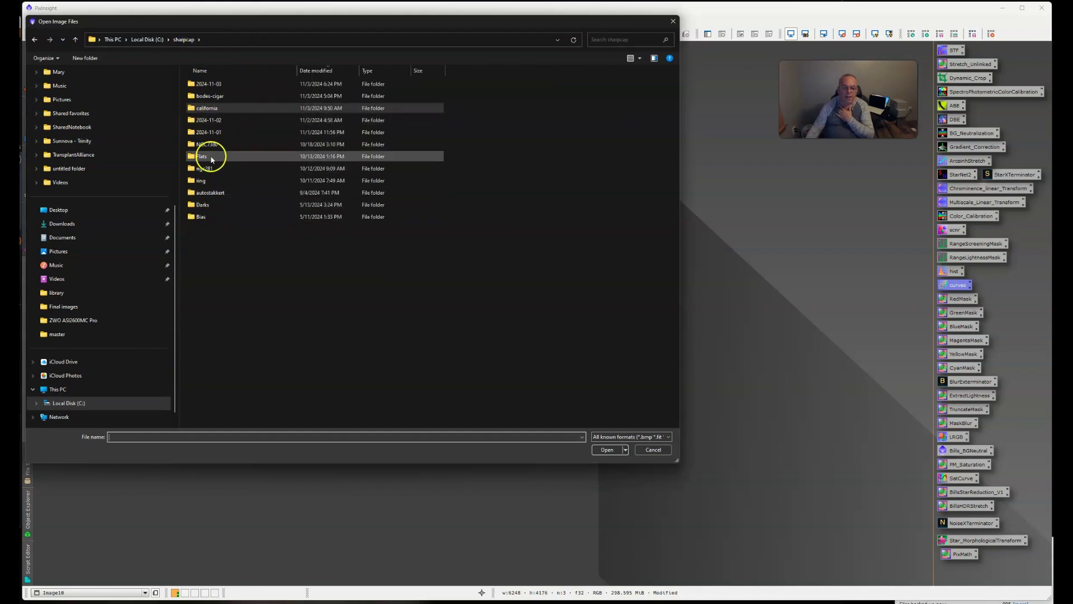
left_click(203, 111)
double_click(202, 95)
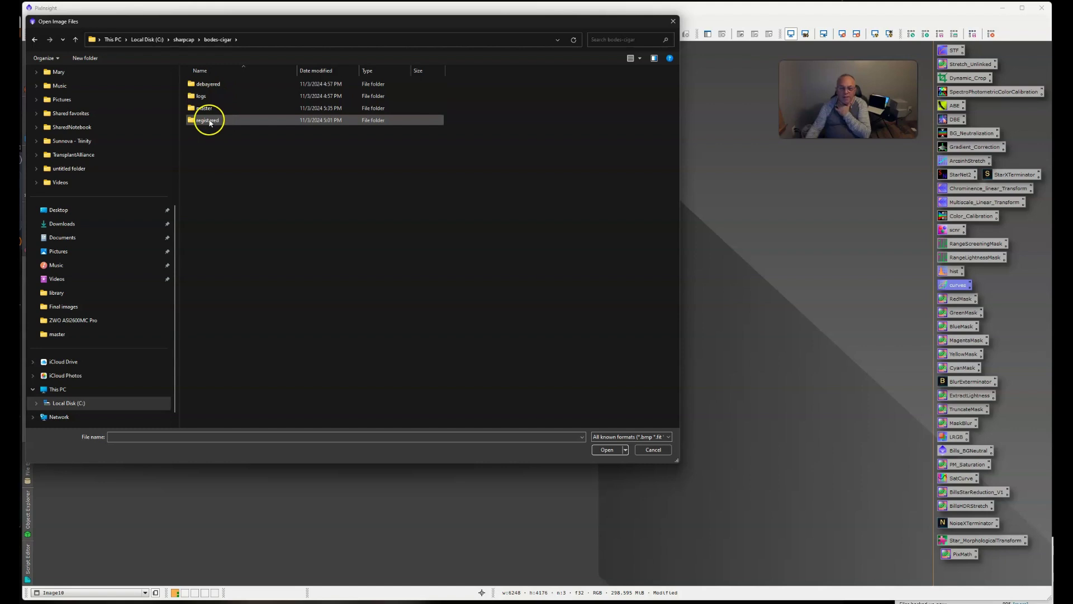
left_click(214, 120)
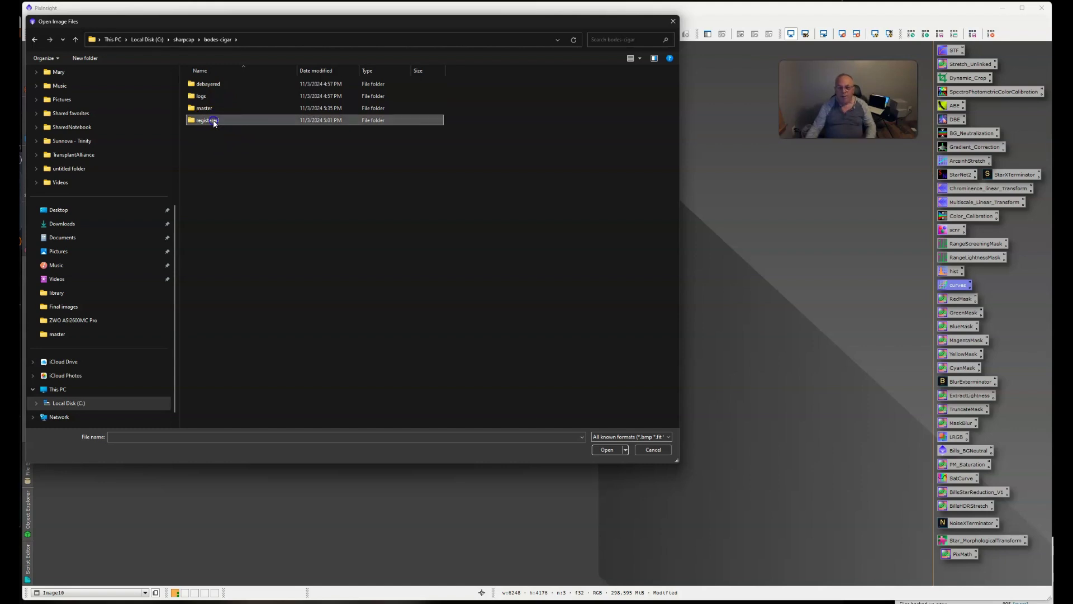
left_click(211, 98, "ctrl")
left_click(212, 85, "ctrl")
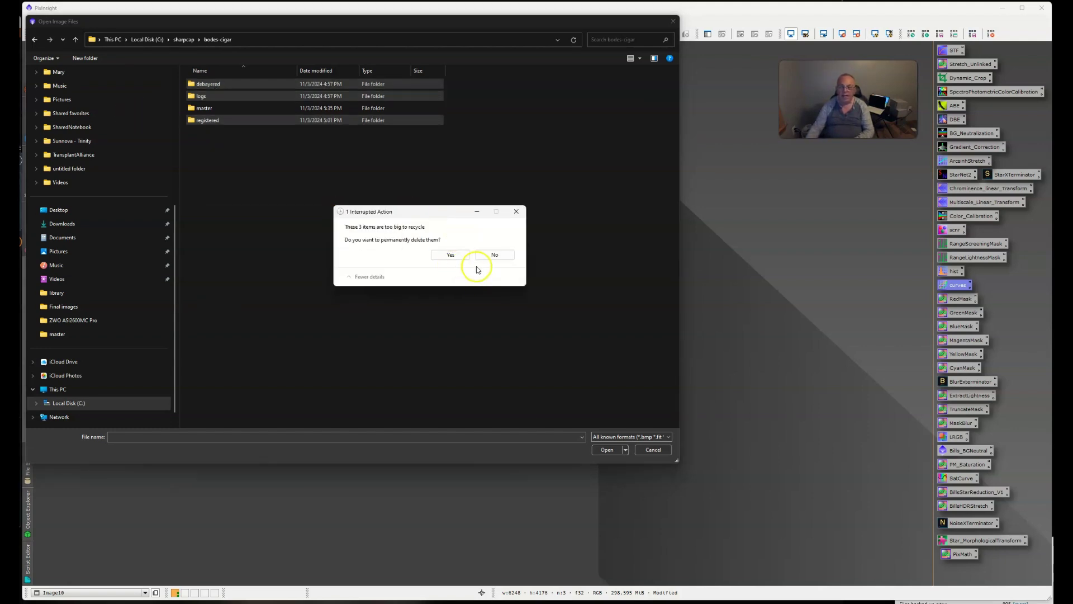
left_click(459, 255)
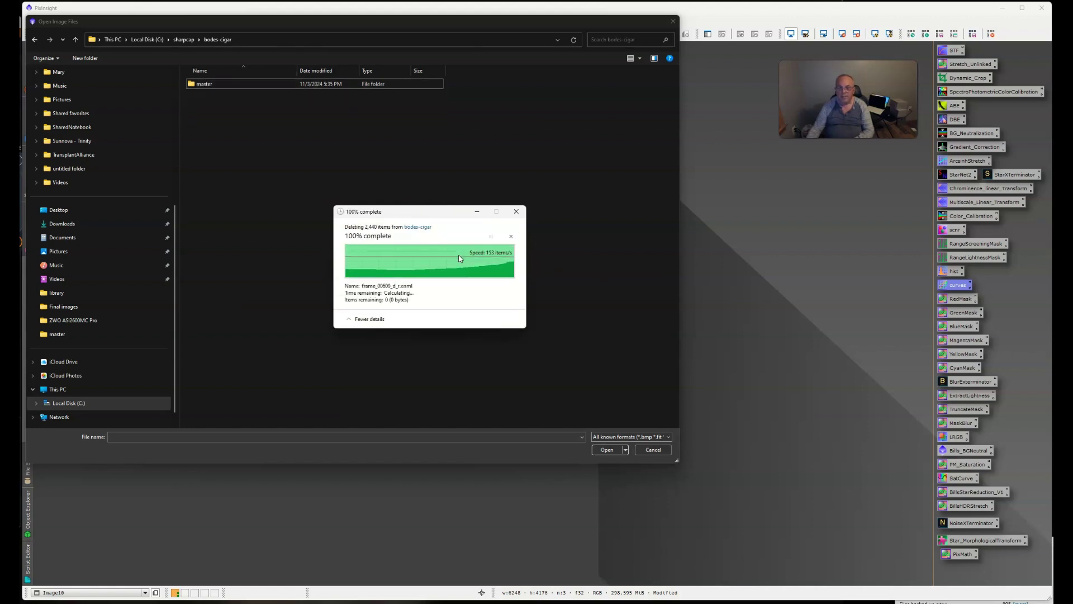
Open masterLight_BIN-1_3120x2088_EXPOSURE-30.00s_FILTER-None_RGB from the bodes-cigar master folder
left_click(203, 90)
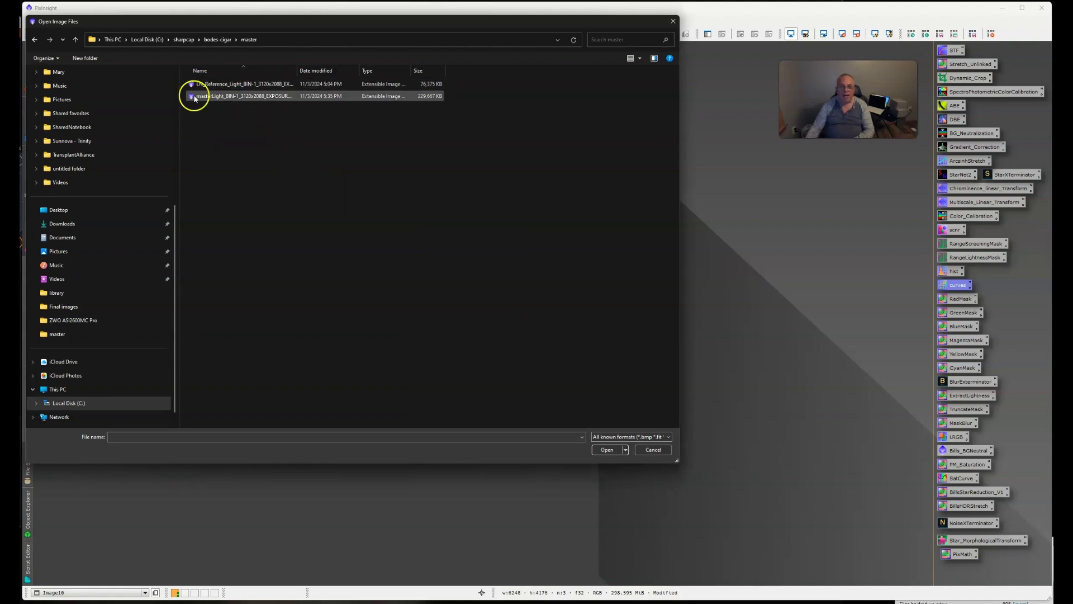
left_click(203, 98)
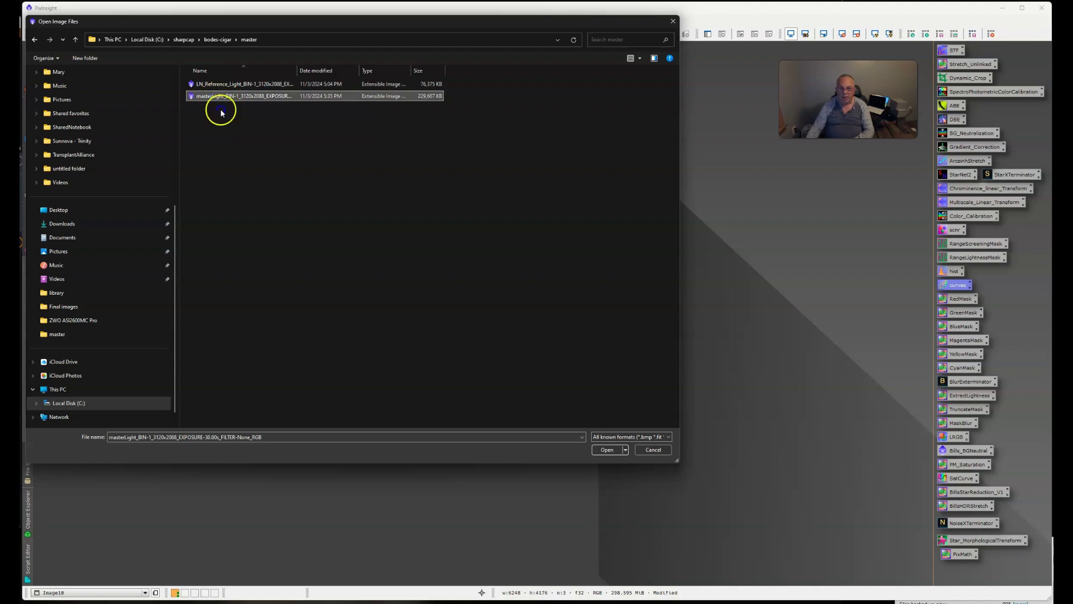
double_click(214, 97)
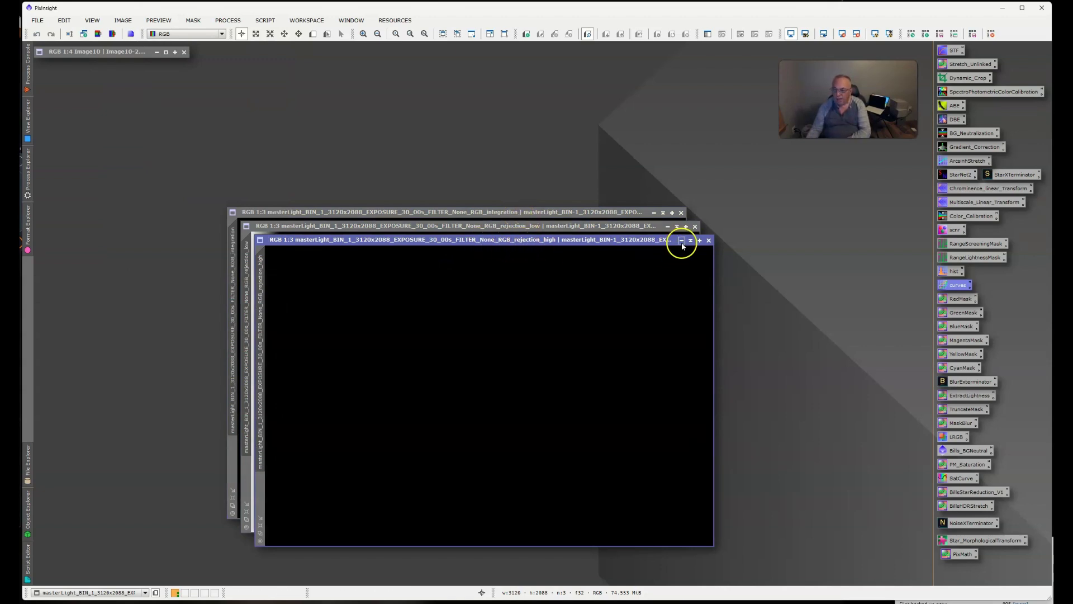
Close the rejection_high and rejection_low images and move the remaining integration image to a clear area of the workspace
left_click(708, 239)
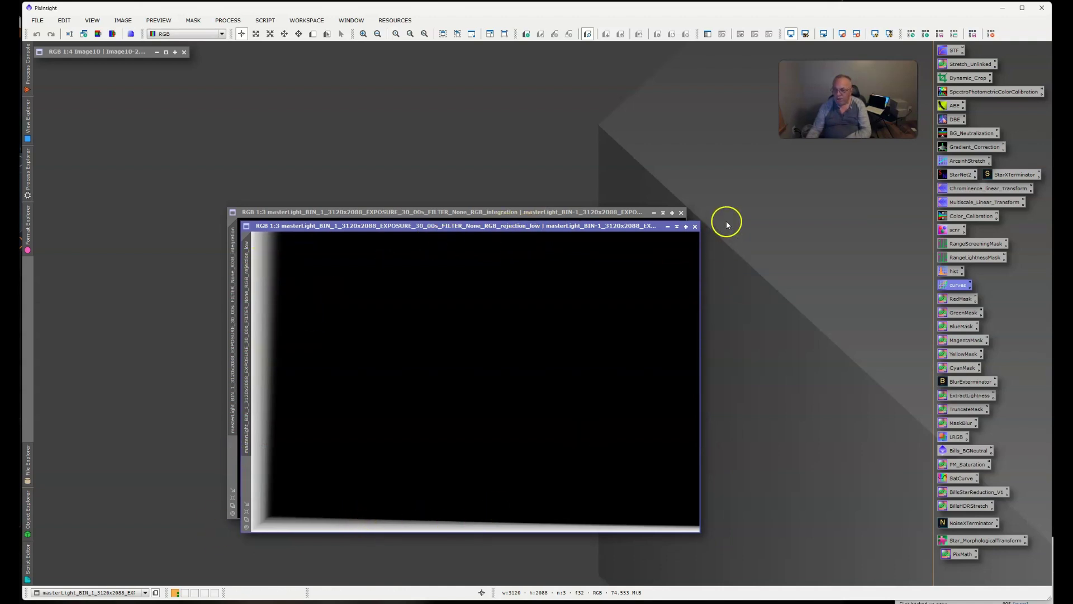
left_click(694, 227)
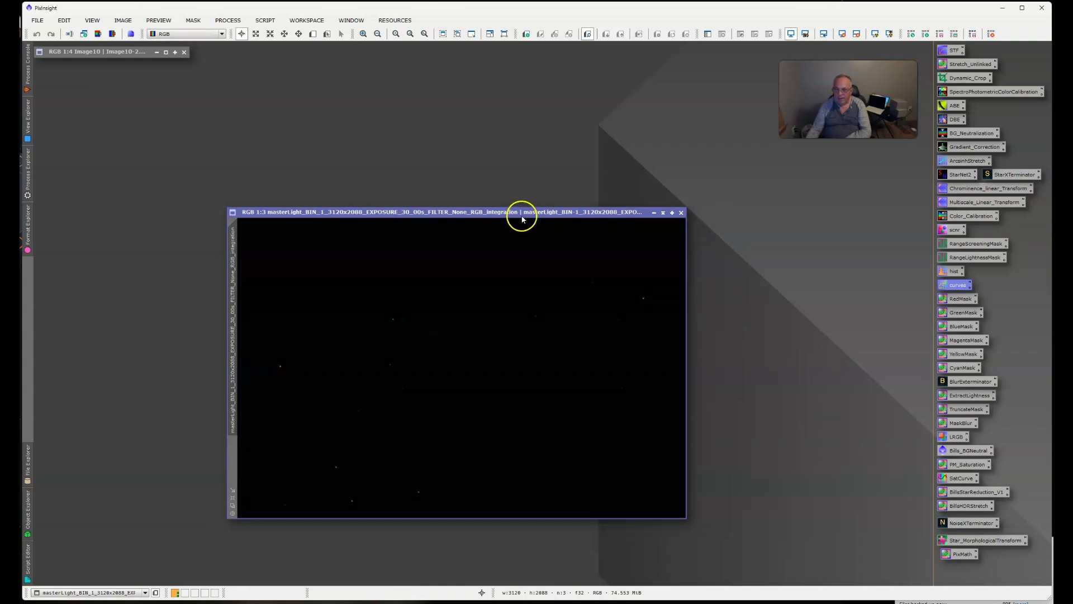
left_click_drag(520, 216, 391, 108)
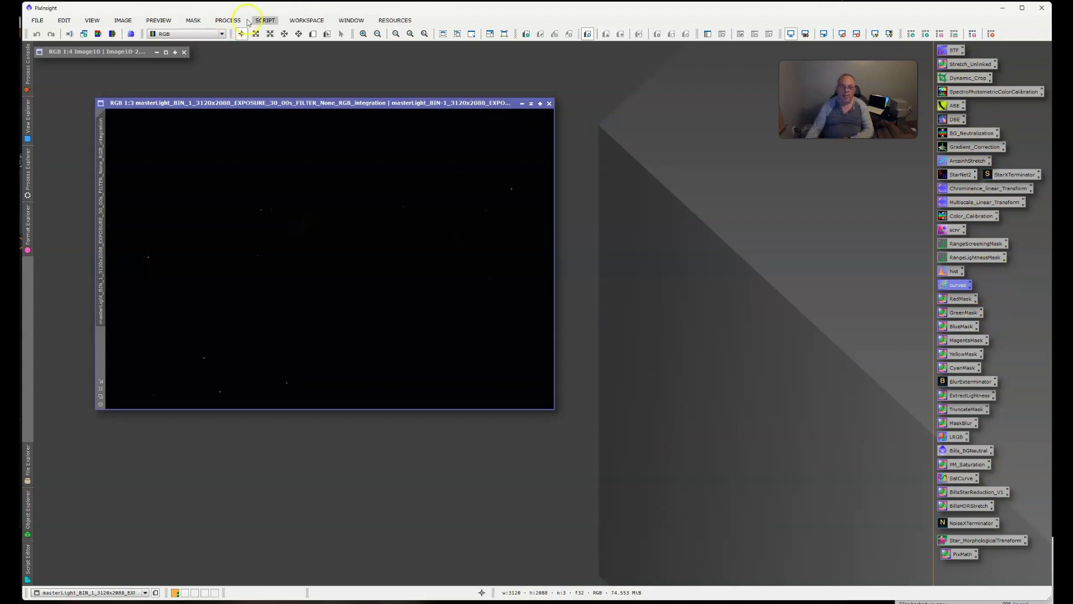
left_click(226, 21)
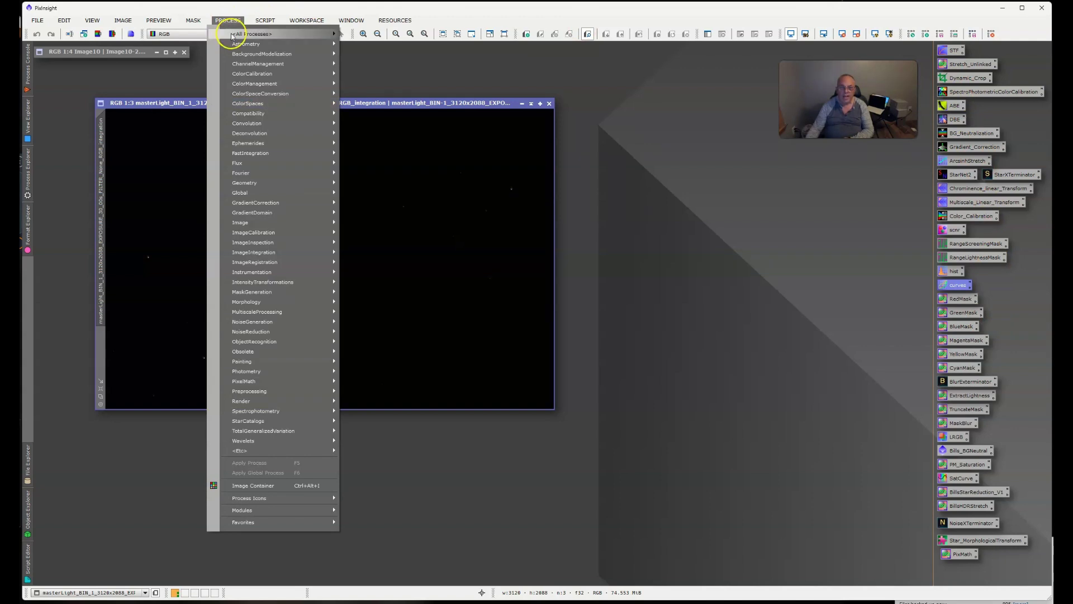
mouse_move(232, 34)
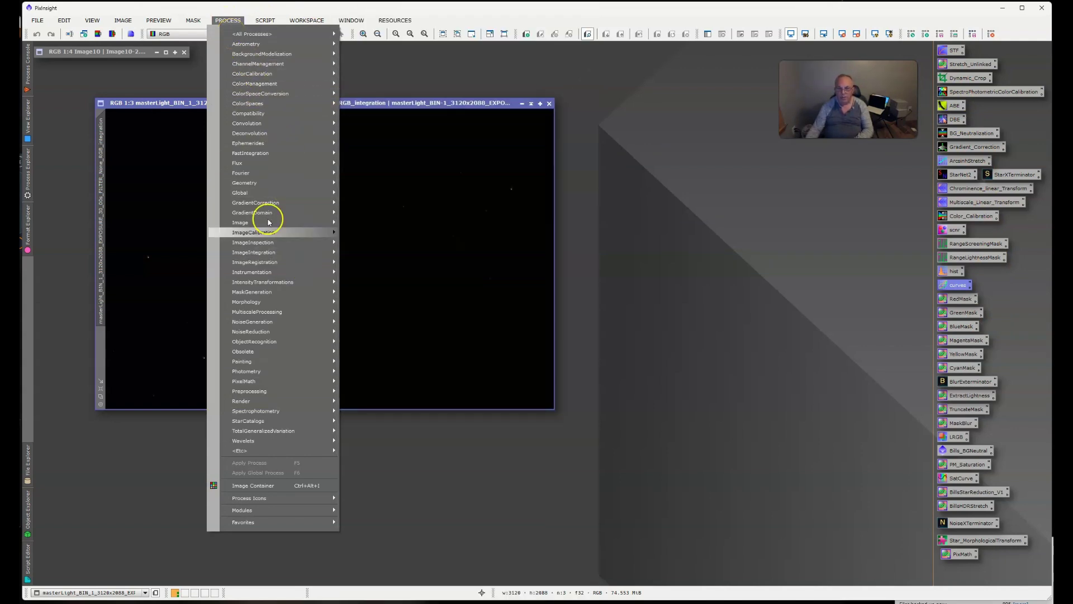
mouse_move(279, 403)
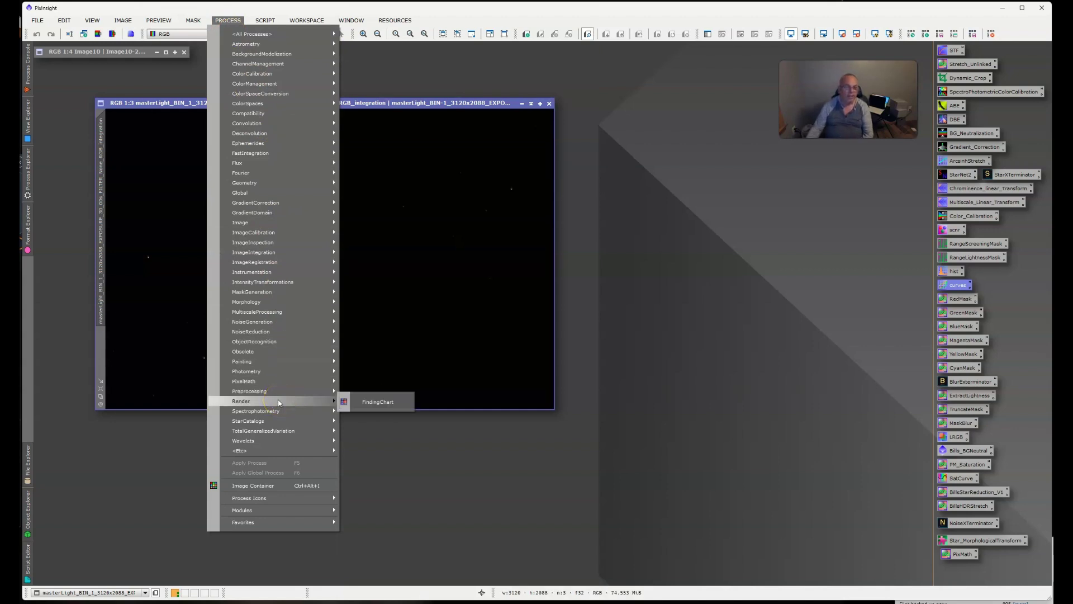
left_click(30, 173)
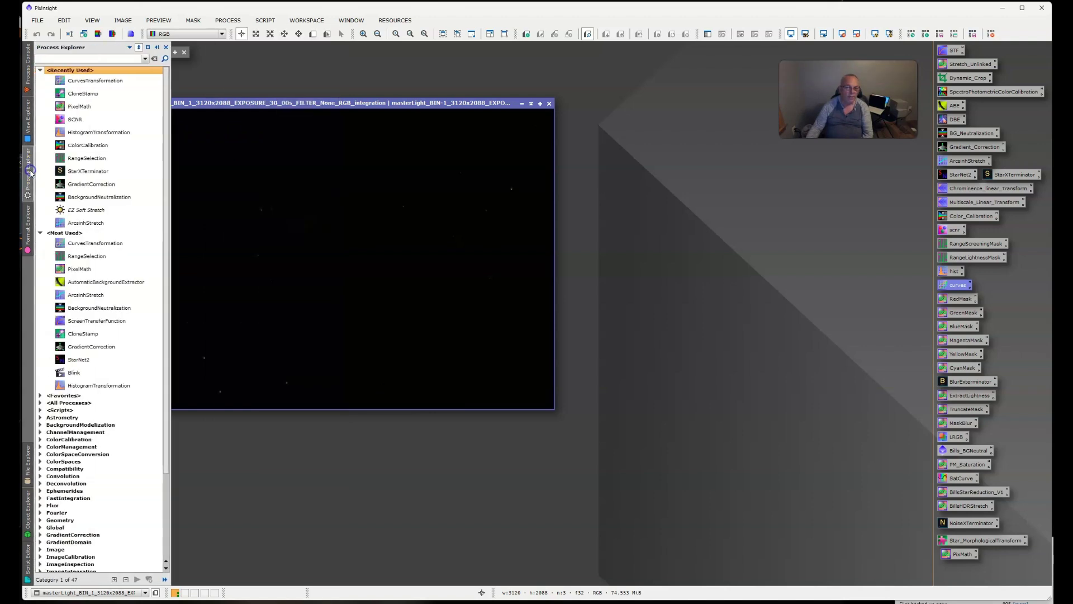
left_click(68, 60)
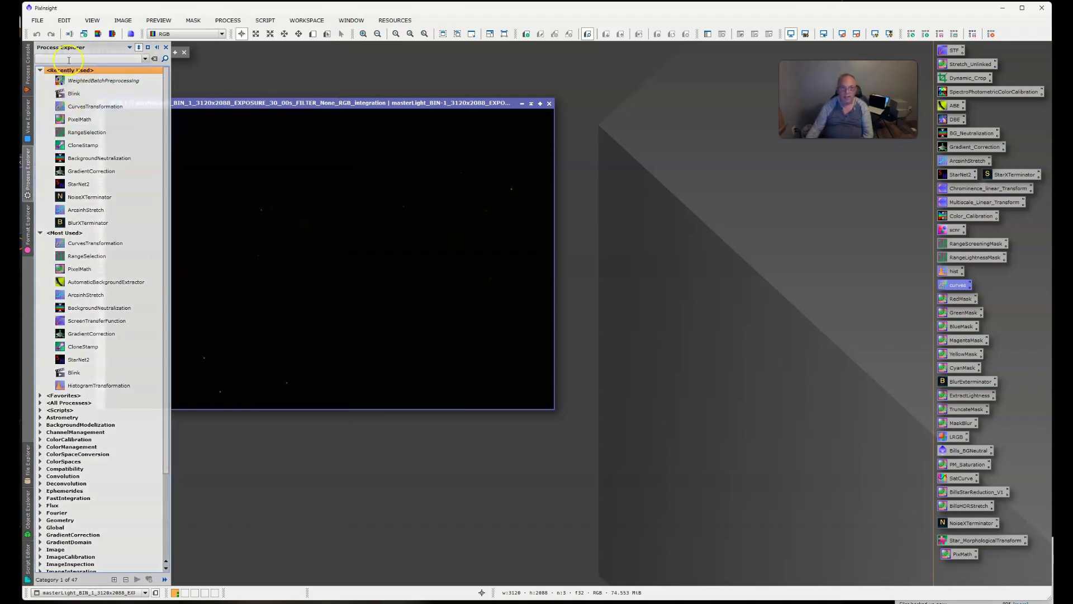
left_click(261, 70)
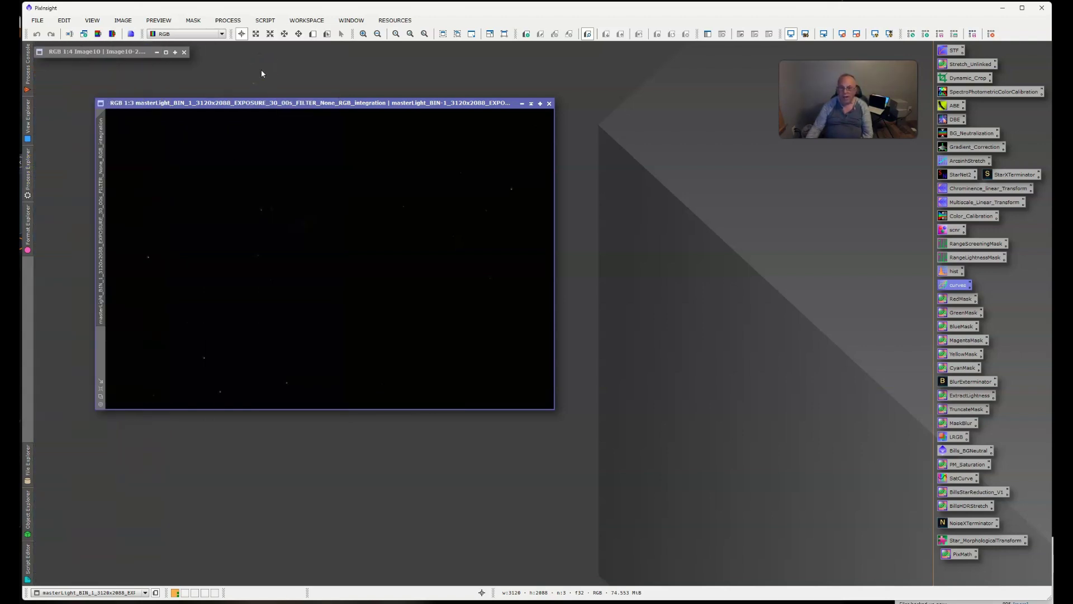
Apply an automatic ScreenTransferFunction stretch to the integration image and keep its dialog clear of the image
left_click_drag(302, 102, 339, 124)
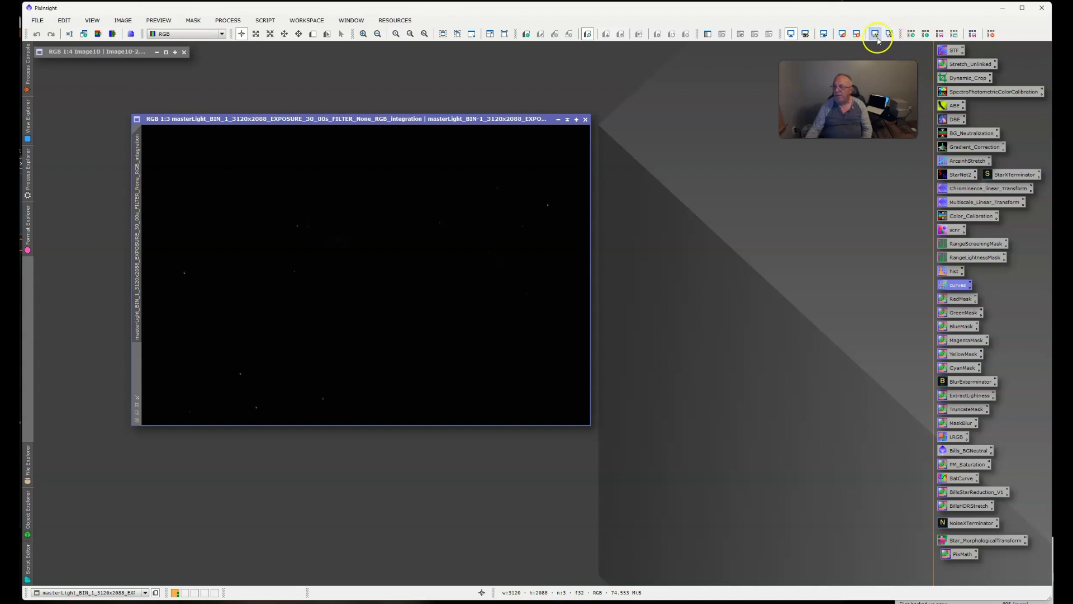
left_click(945, 52)
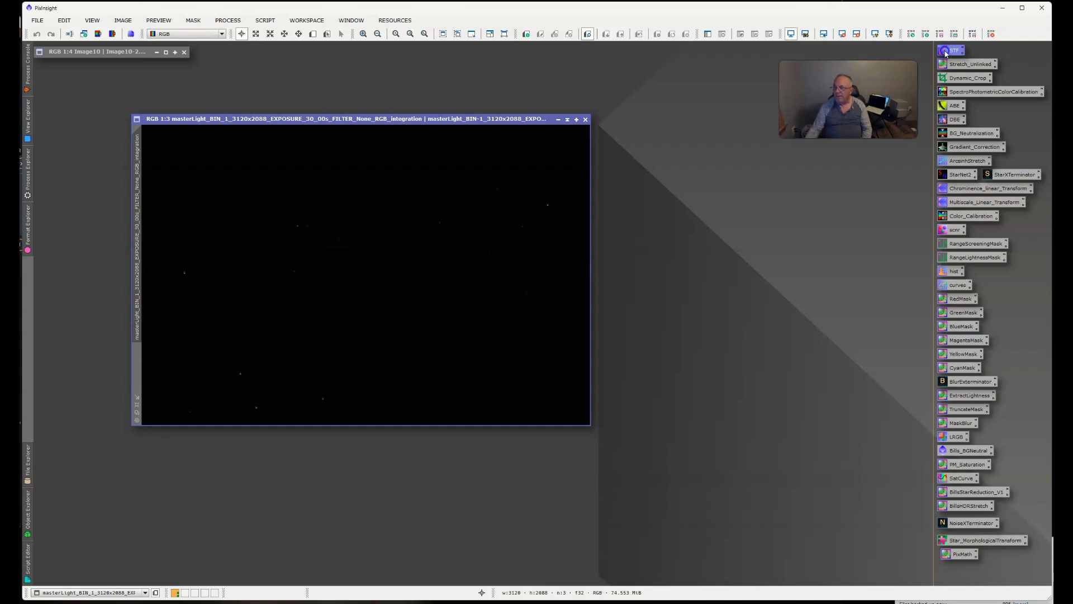
double_click(945, 52)
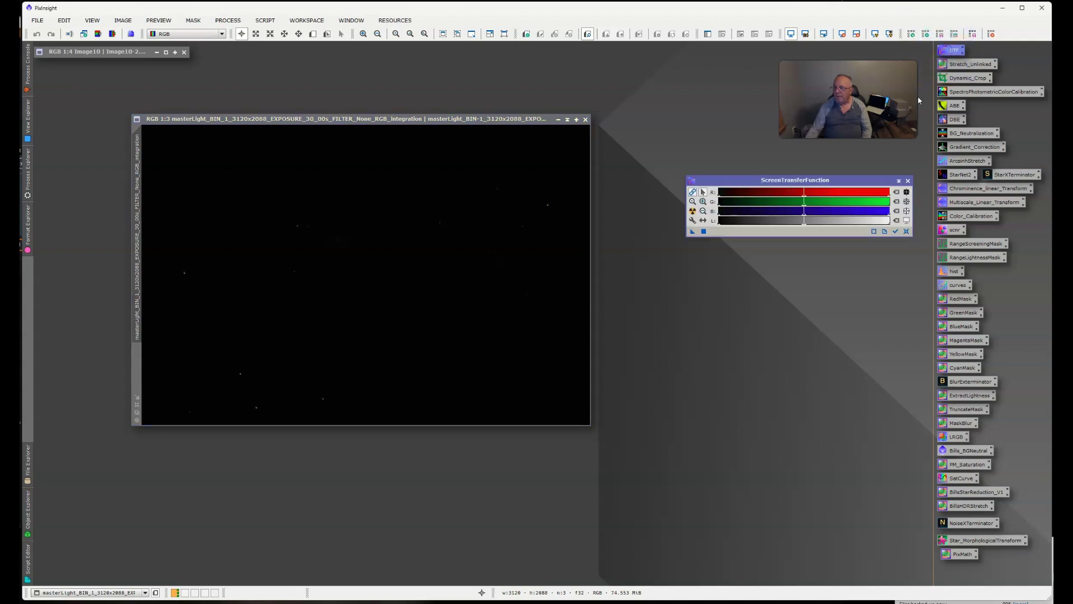
left_click(693, 211)
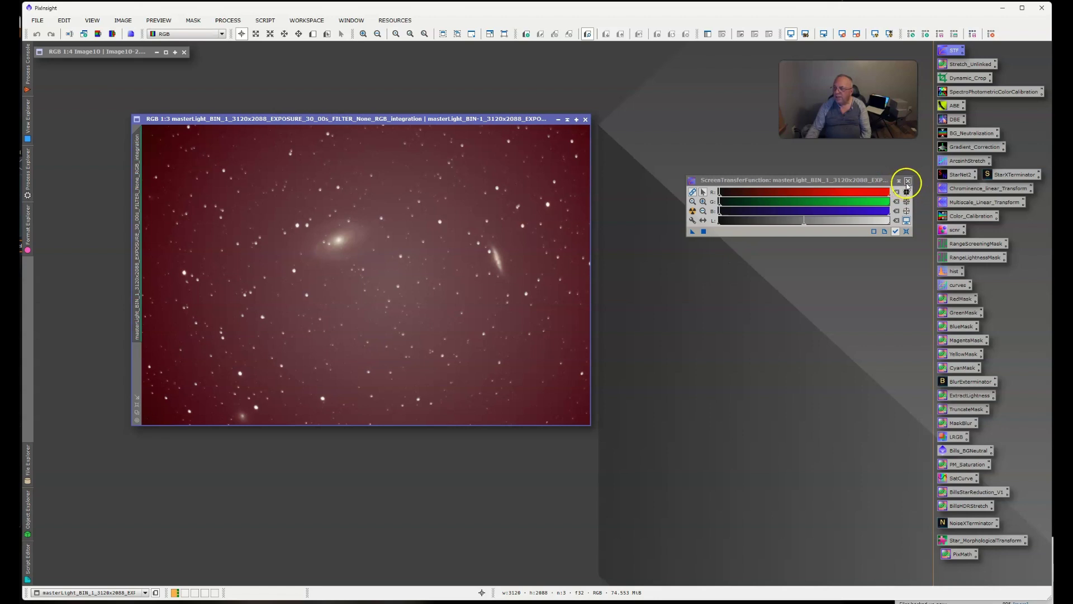
left_click_drag(858, 180, 832, 165)
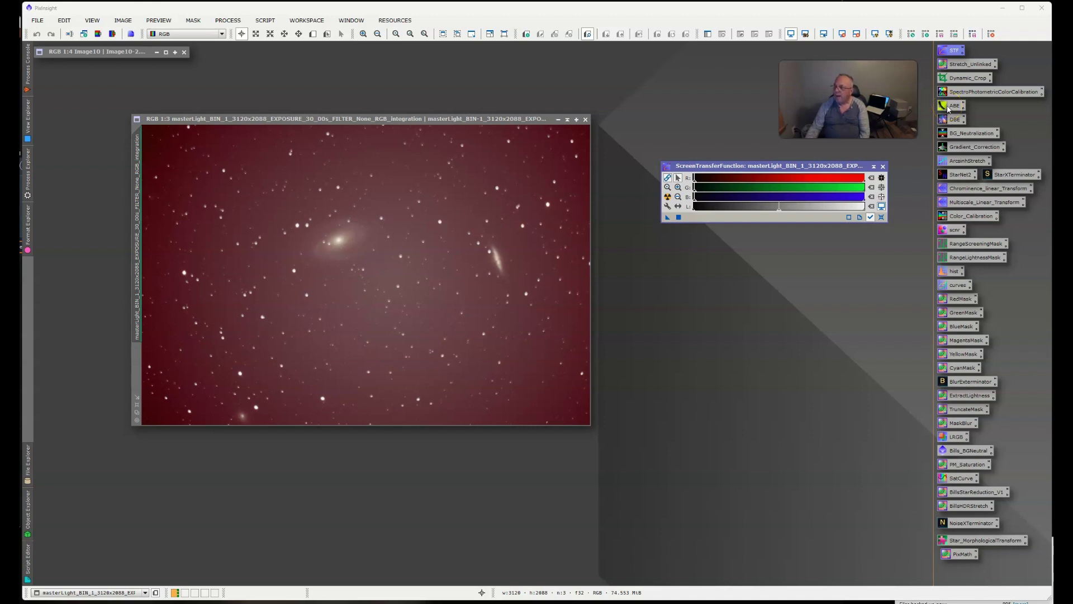
Run AutomaticBackgroundExtractor on the integration image with Subtraction correction, discarding the background model and replacing the target image
double_click(949, 106)
left_click_drag(653, 178, 761, 247)
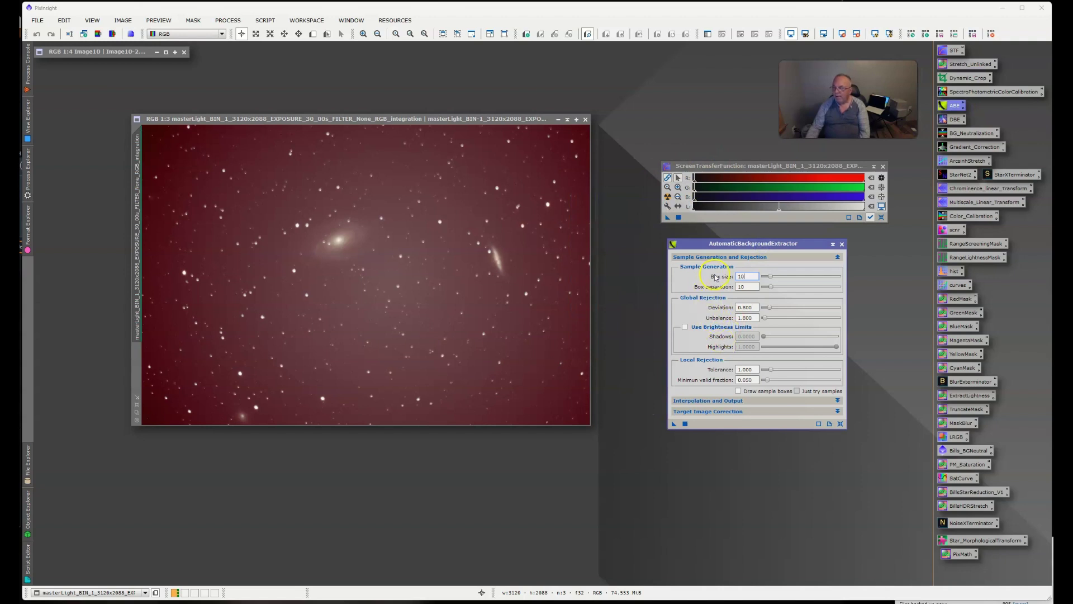
left_click(702, 412)
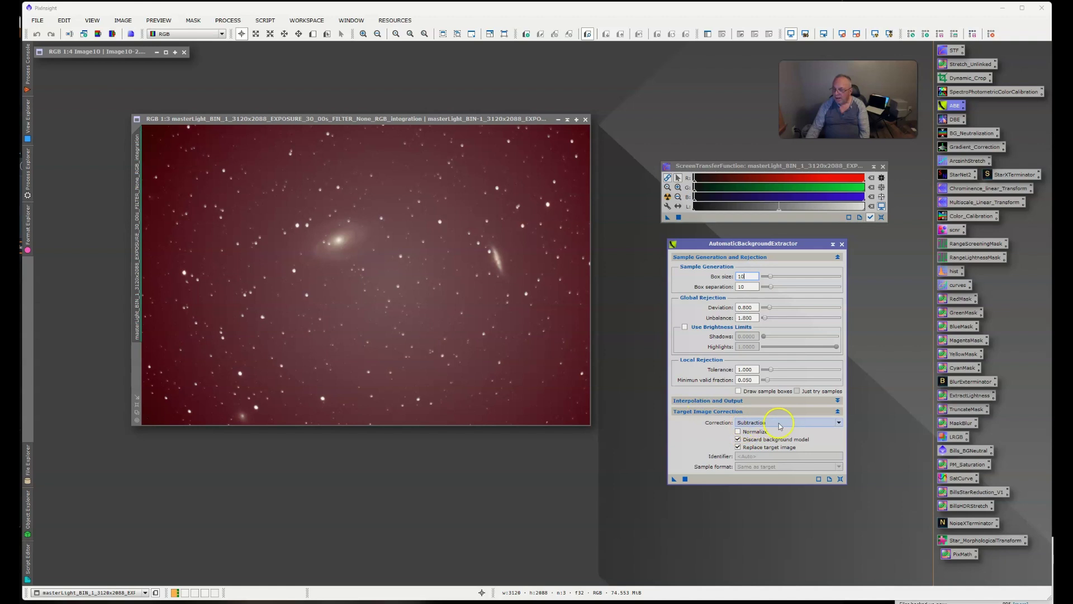
left_click(842, 391)
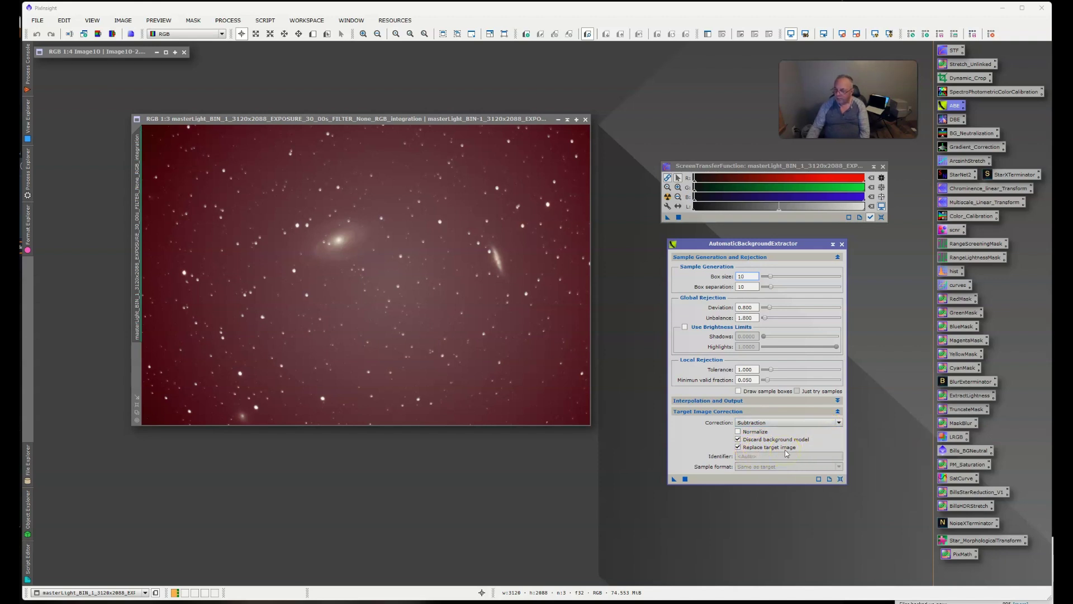
left_click_drag(674, 479, 541, 367)
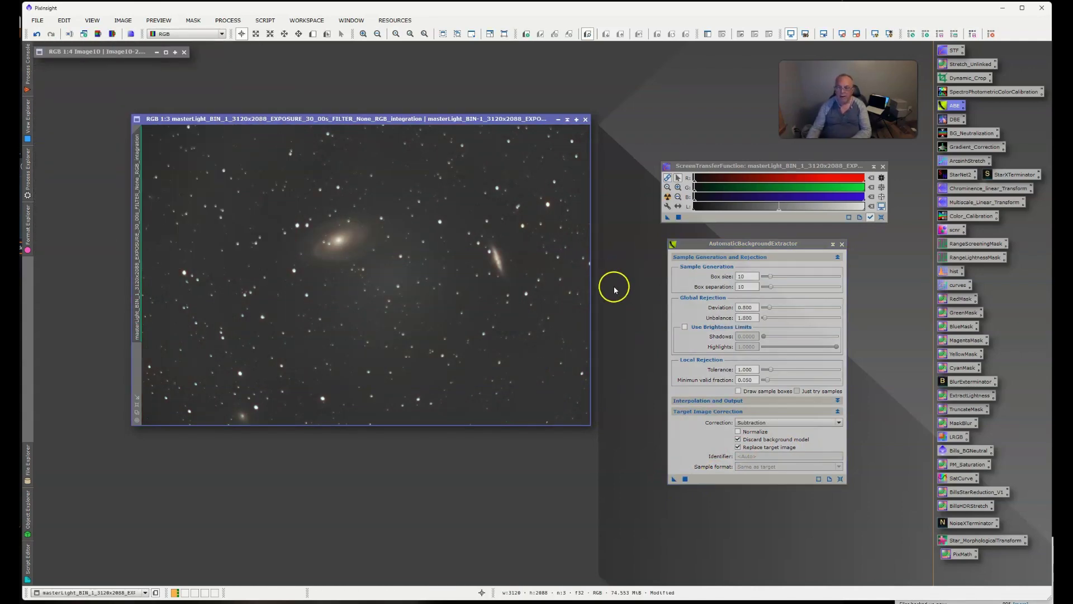
left_click(842, 244)
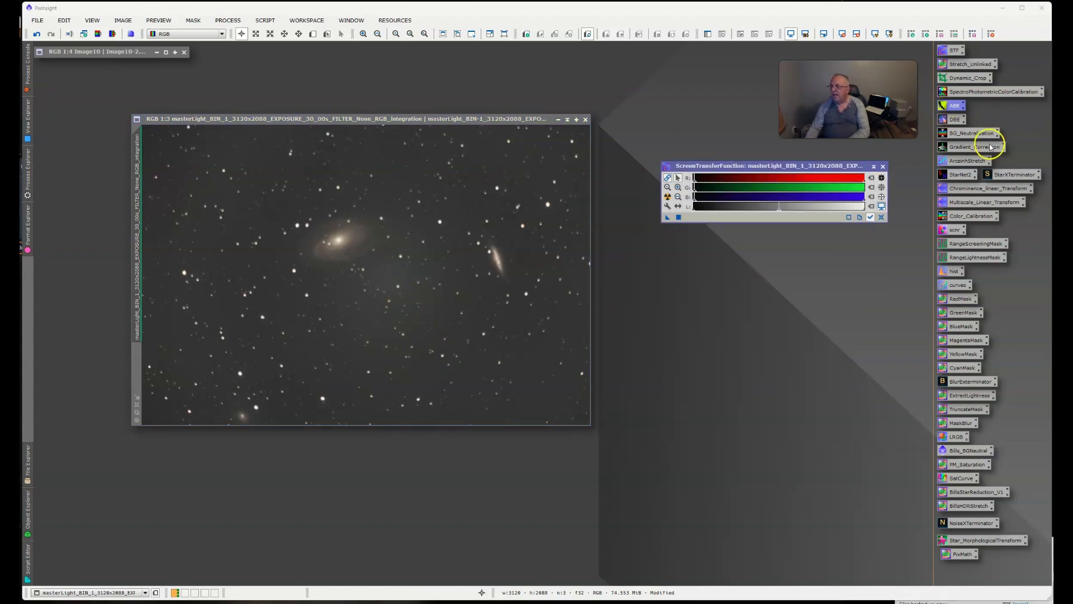
Run BackgroundNeutralization on the integration image, using that same image as the reference in Target Background mode
double_click(966, 135)
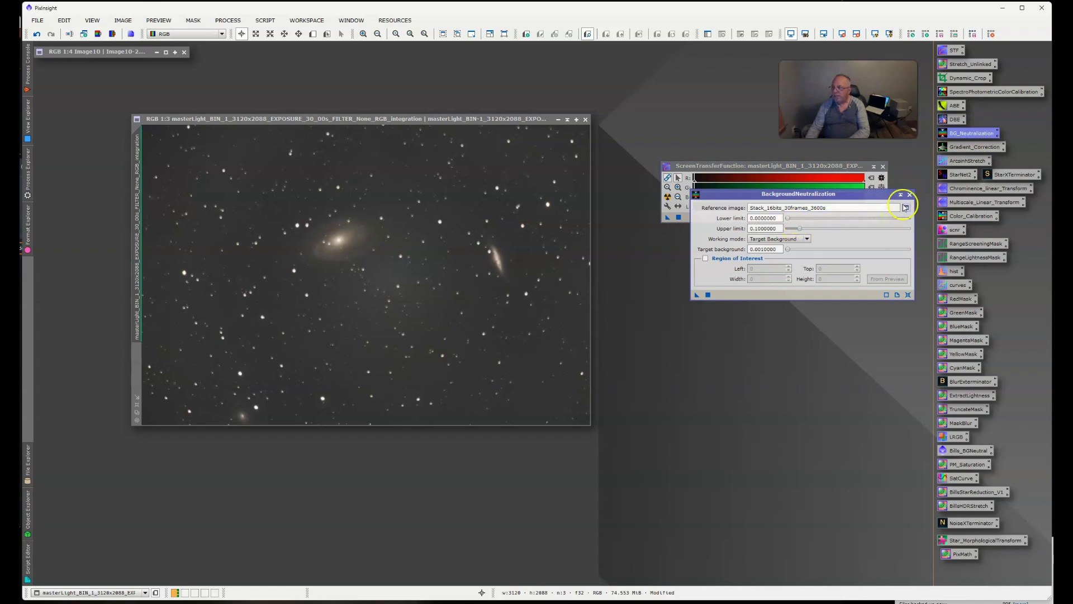
left_click_drag(865, 194, 845, 247)
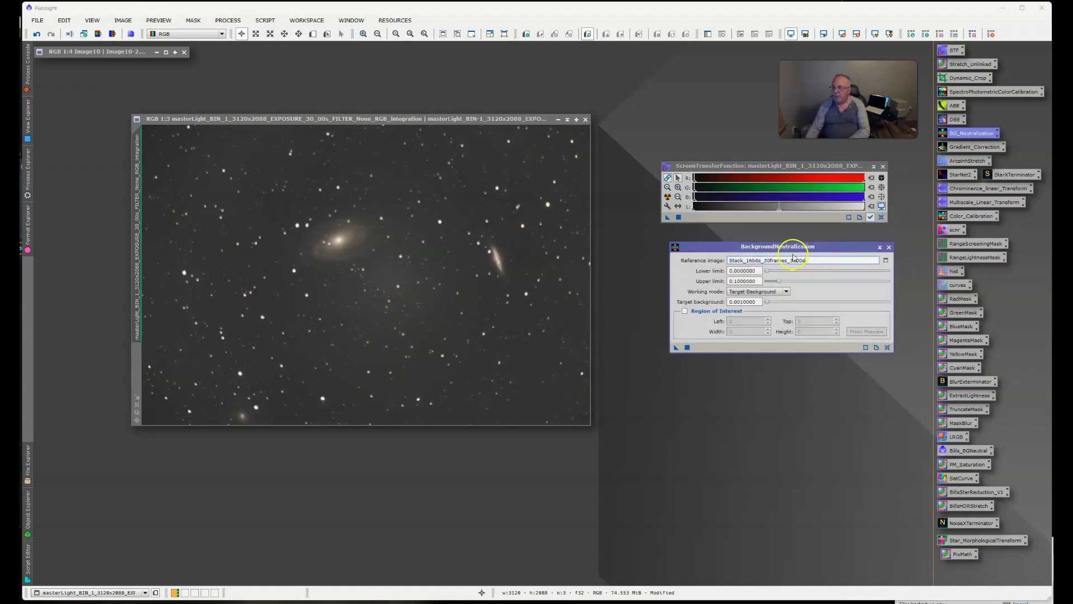
left_click(885, 260)
left_click(604, 288)
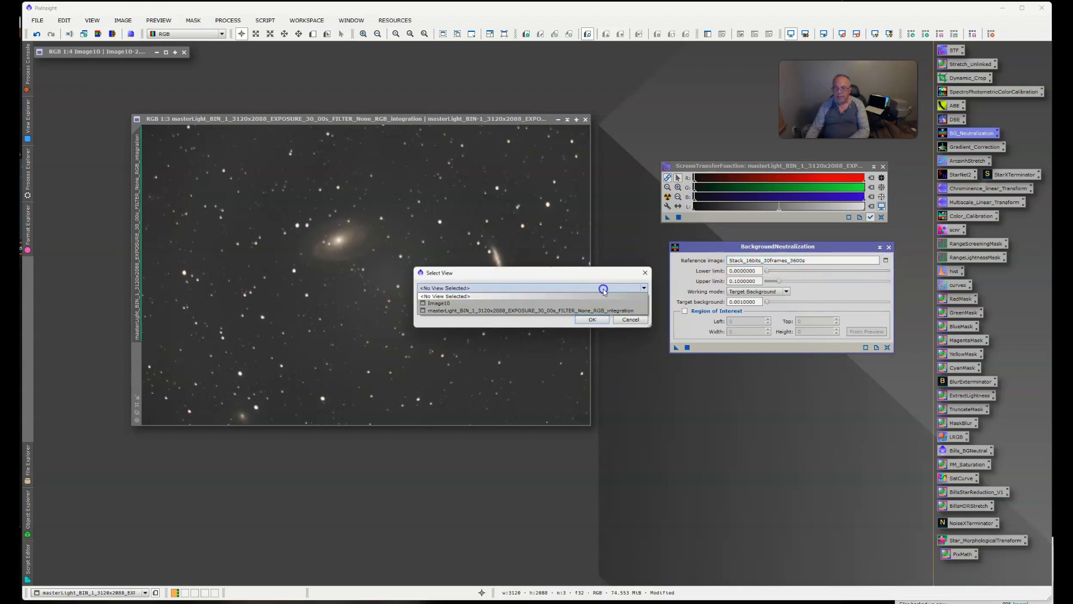
left_click(507, 311)
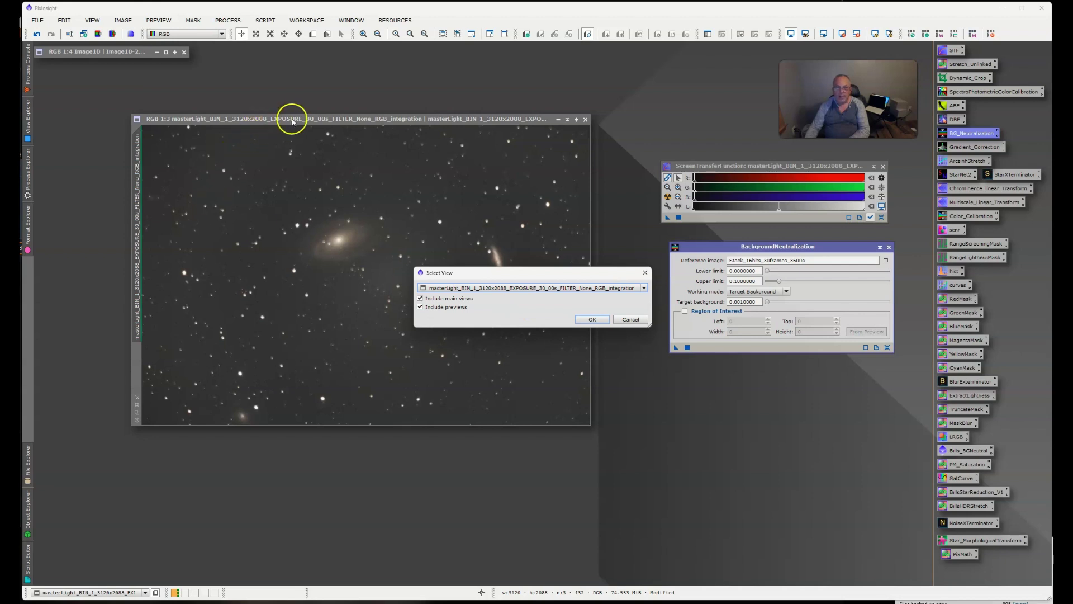
left_click(592, 319)
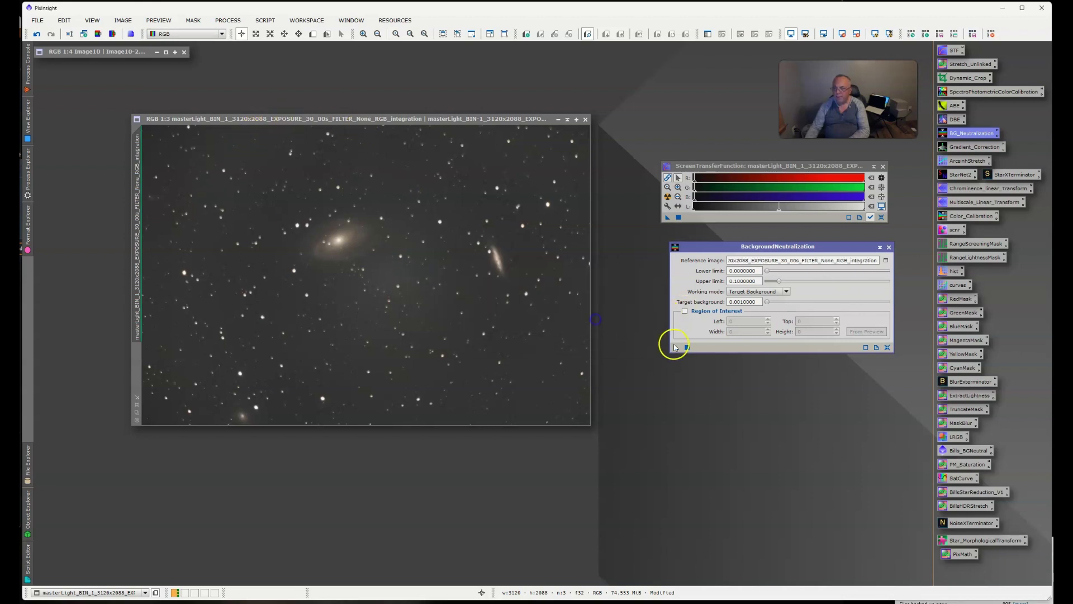
left_click_drag(676, 348, 565, 350)
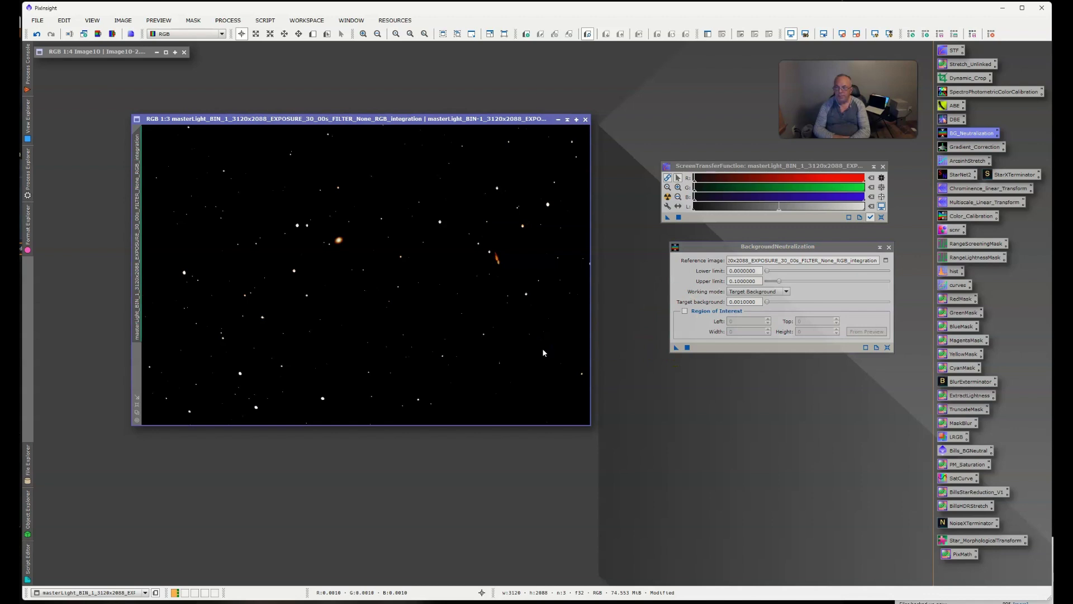
left_click(889, 247)
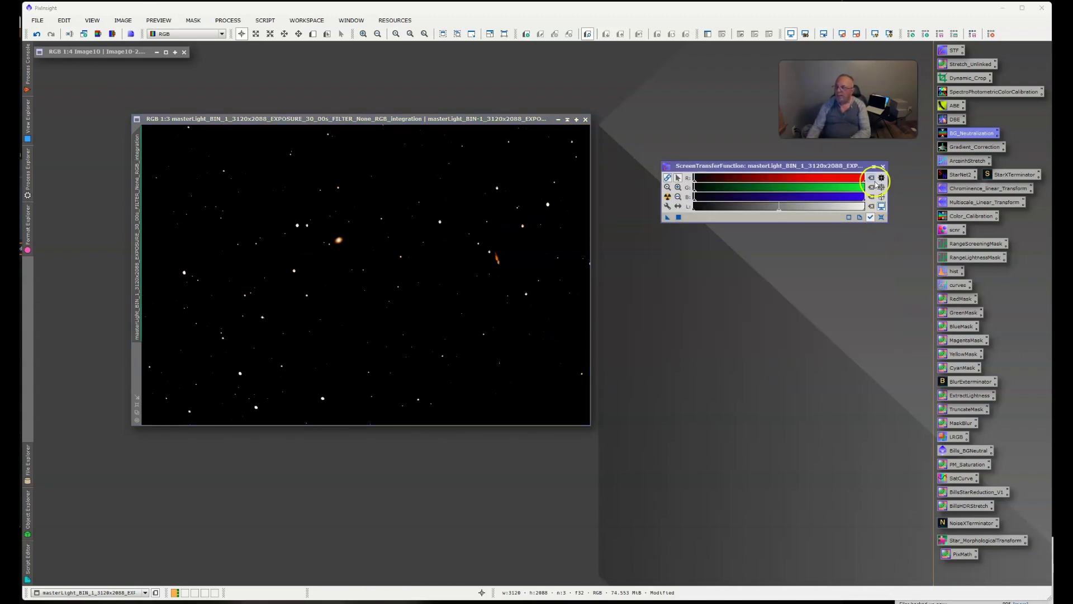
Reset the temporary screen stretch and permanently stretch the integration image with the EZ Soft Stretch script
left_click(881, 218)
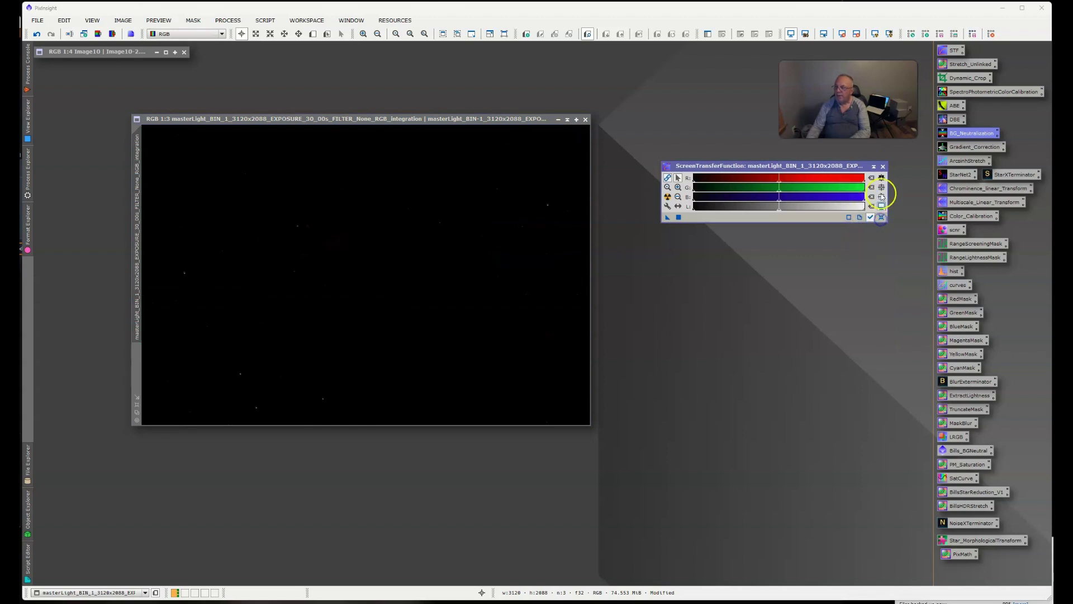
left_click(884, 166)
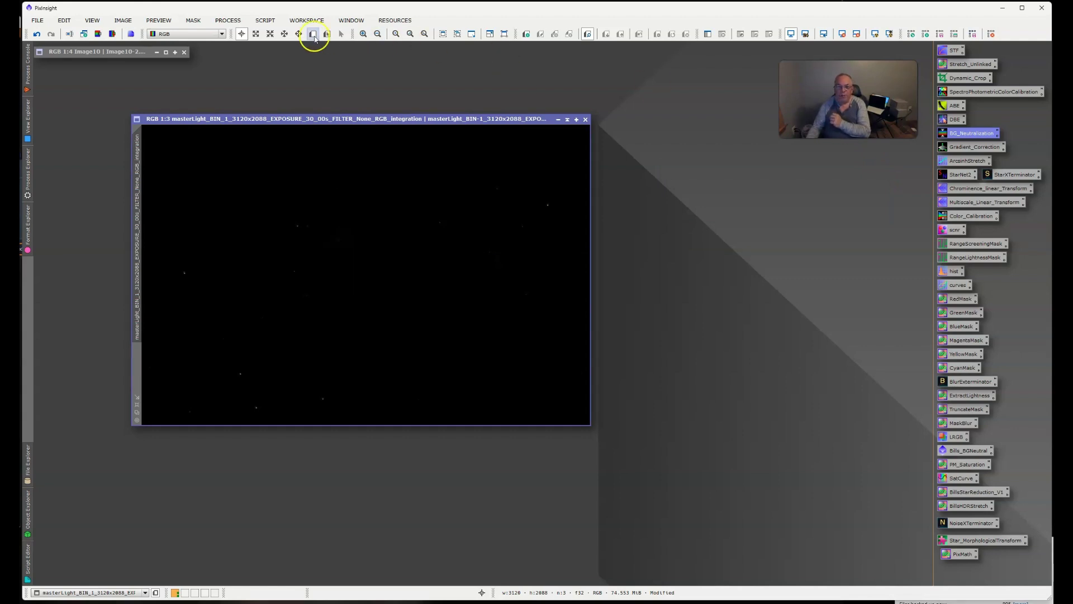
left_click(263, 22)
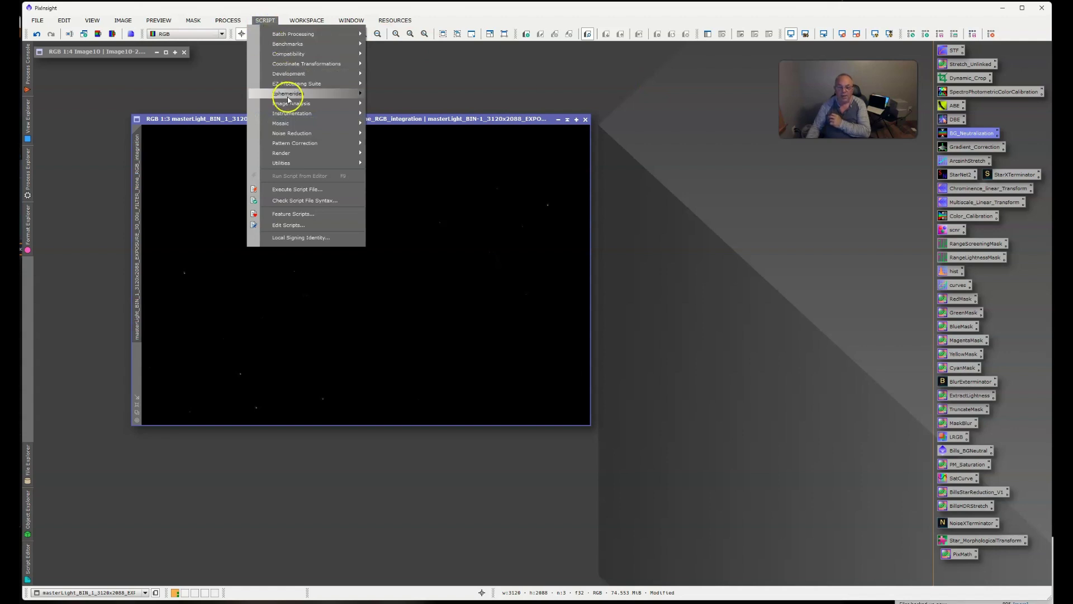
mouse_move(290, 84)
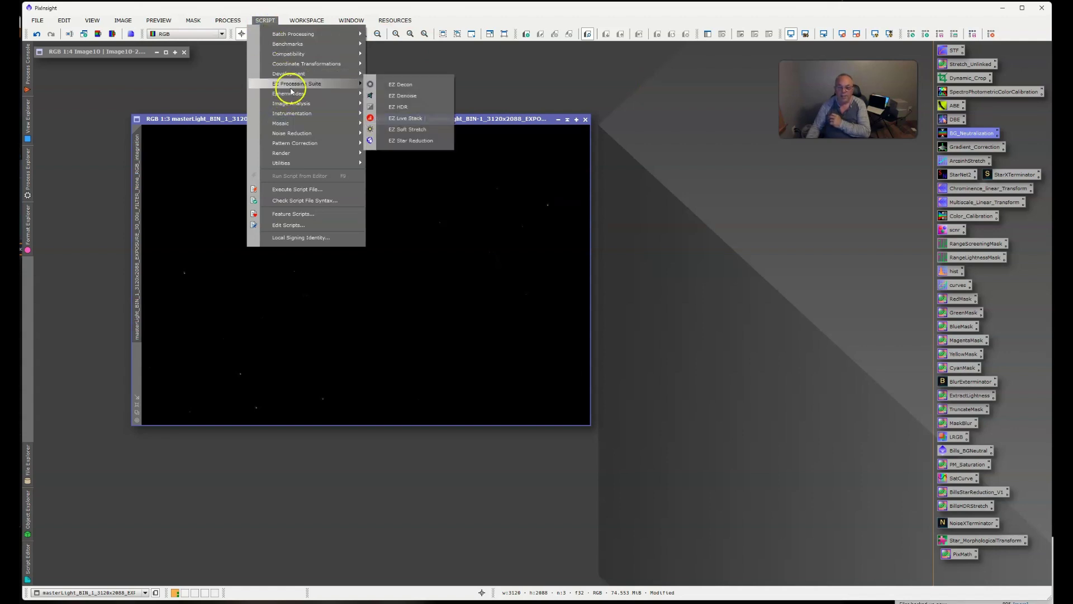
left_click(414, 132)
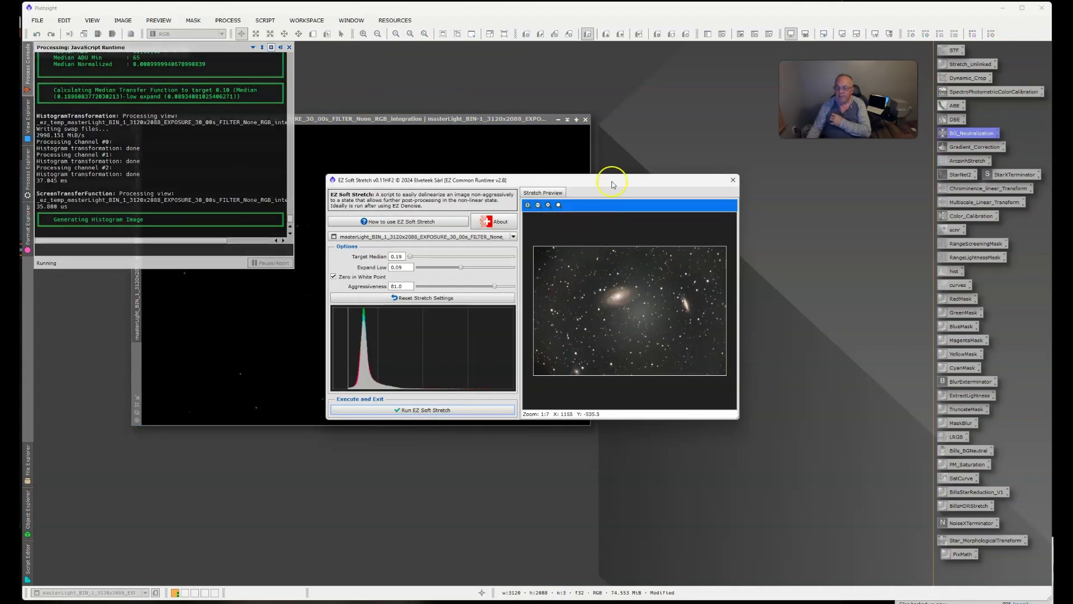
left_click_drag(614, 184, 767, 179)
left_click(566, 409)
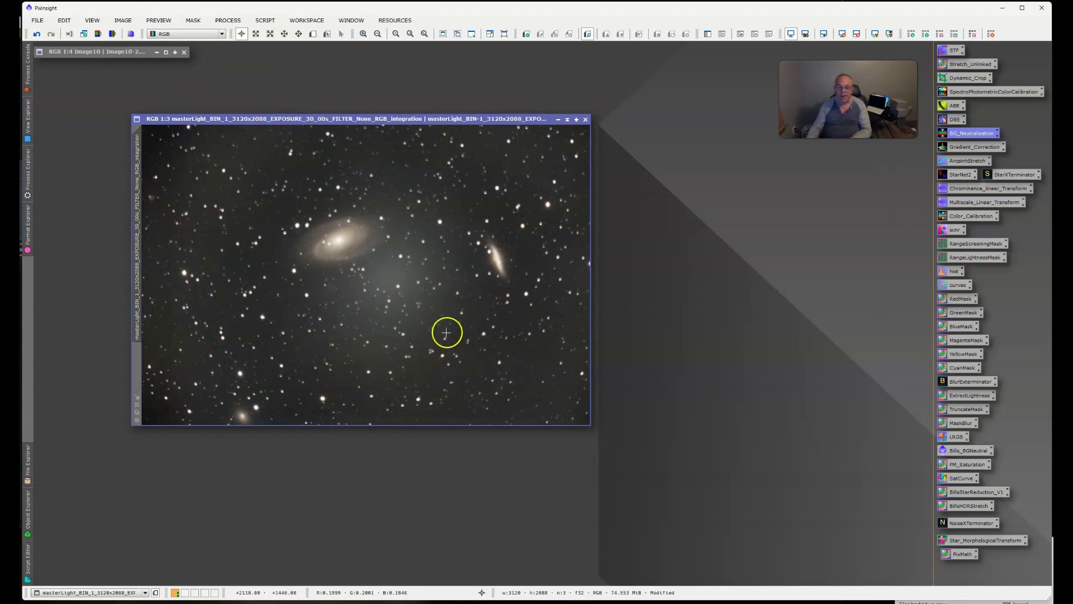
Duplicate the stretched integration image and move the clone over the original
right_click(137, 179)
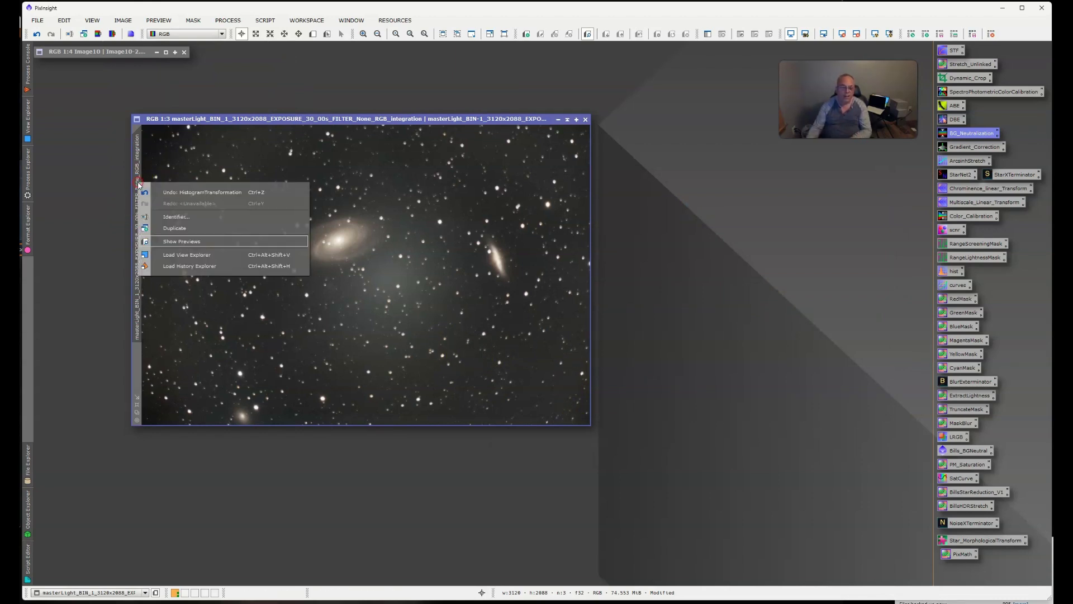
left_click(176, 231)
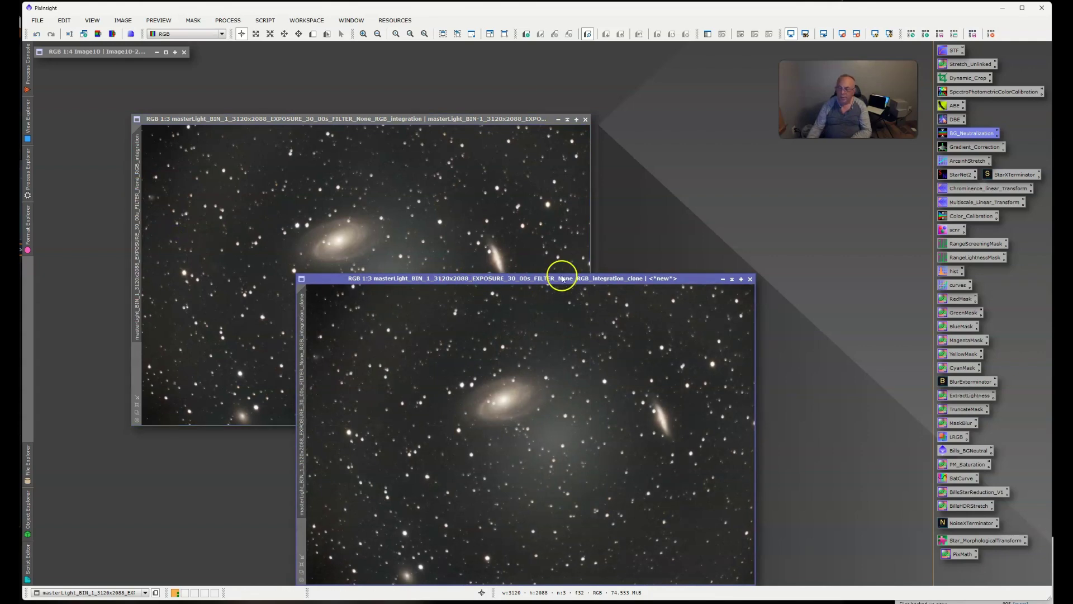
mouse_move(554, 282)
left_mouse_down()
mouse_move(441, 183)
mouse_move(378, 184)
left_mouse_up()
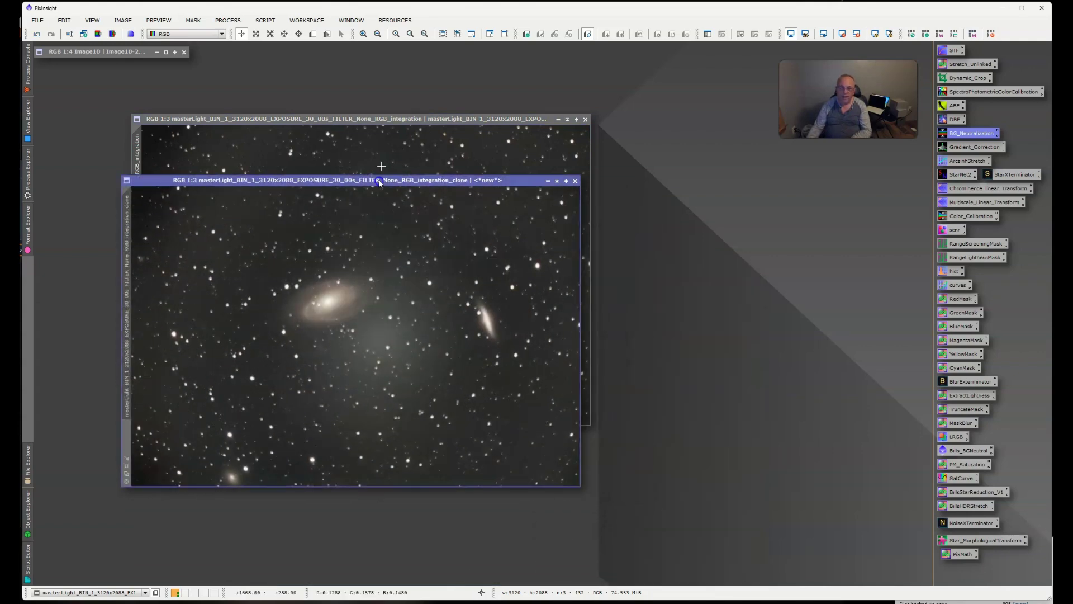
Move the original integration image clear of its clone and undo the soft stretch on the original
left_click(382, 124)
left_click_drag(382, 124, 434, 107)
left_click(38, 35)
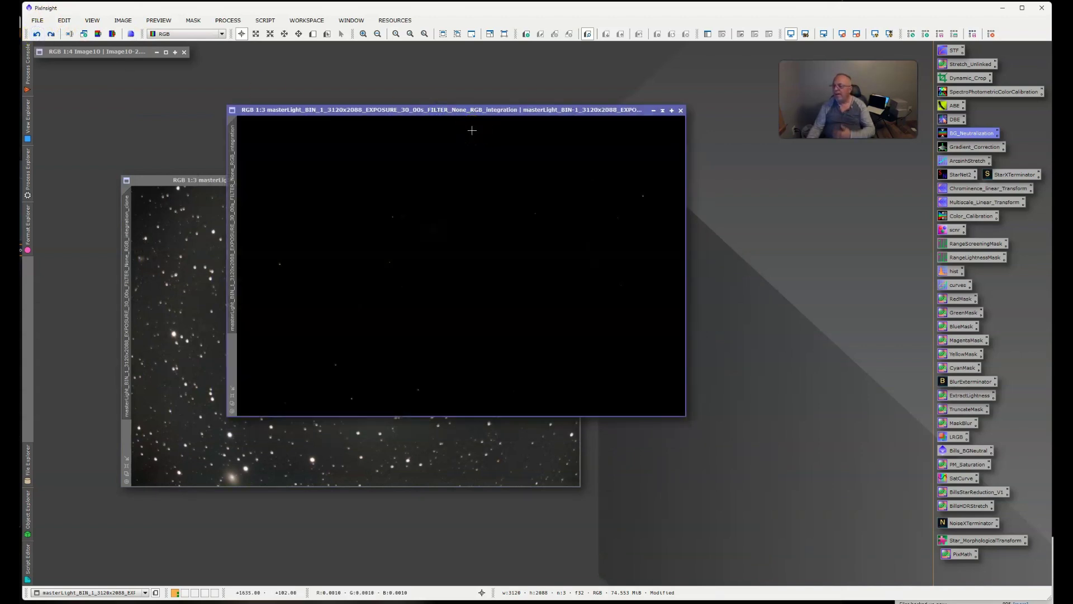
Set up ArcsinhStretch with a real-time preview, Protect highlights and Use RGB working space enabled, and an estimated black point
double_click(946, 163)
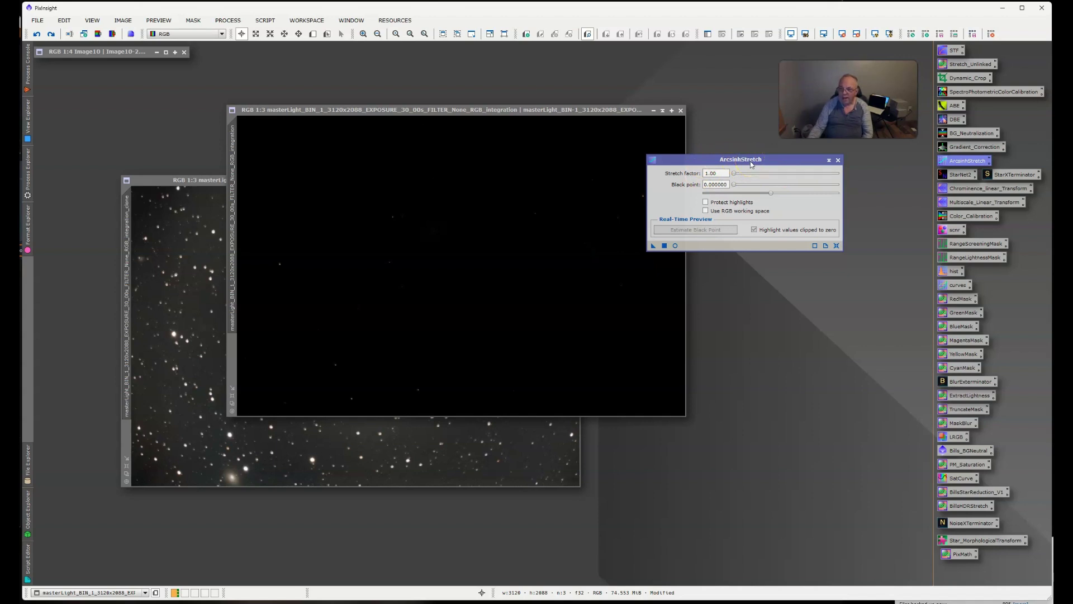
left_click_drag(752, 164, 795, 171)
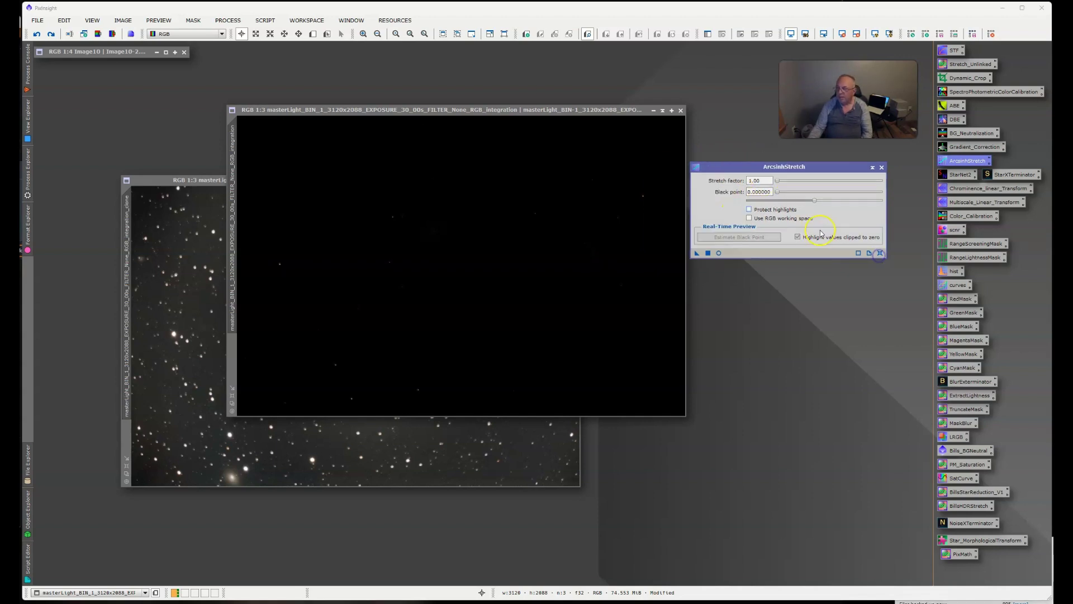
left_click(719, 252)
left_click_drag(383, 49, 399, 61)
left_click(748, 210)
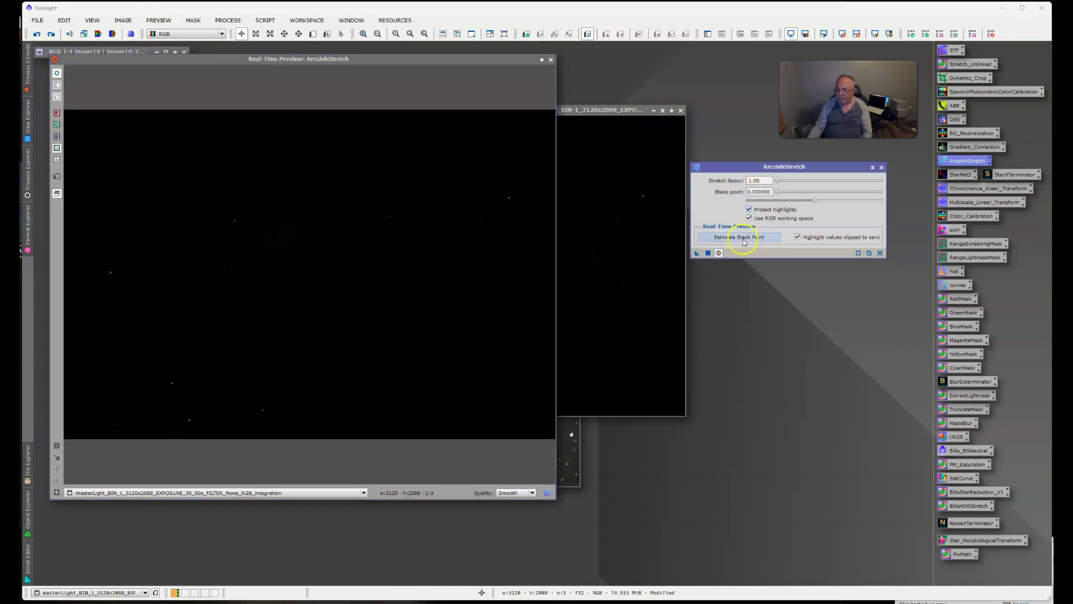
left_click(743, 237)
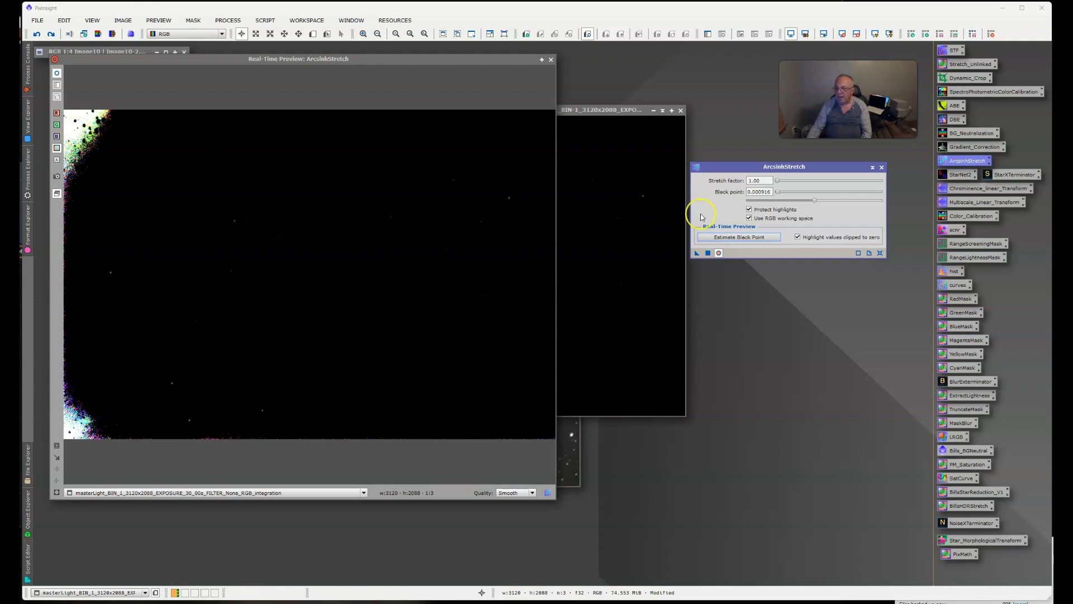
Set the stretch factor to 550, apply ArcsinhStretch to the integration image, and close the preview and the process
left_click_drag(783, 180, 888, 185)
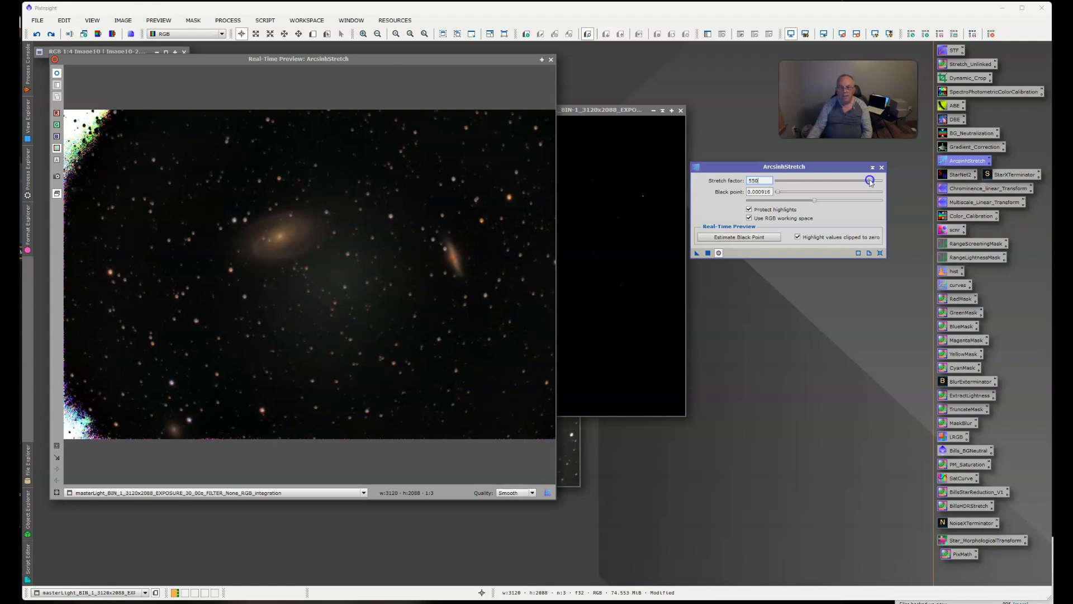
left_click(707, 253)
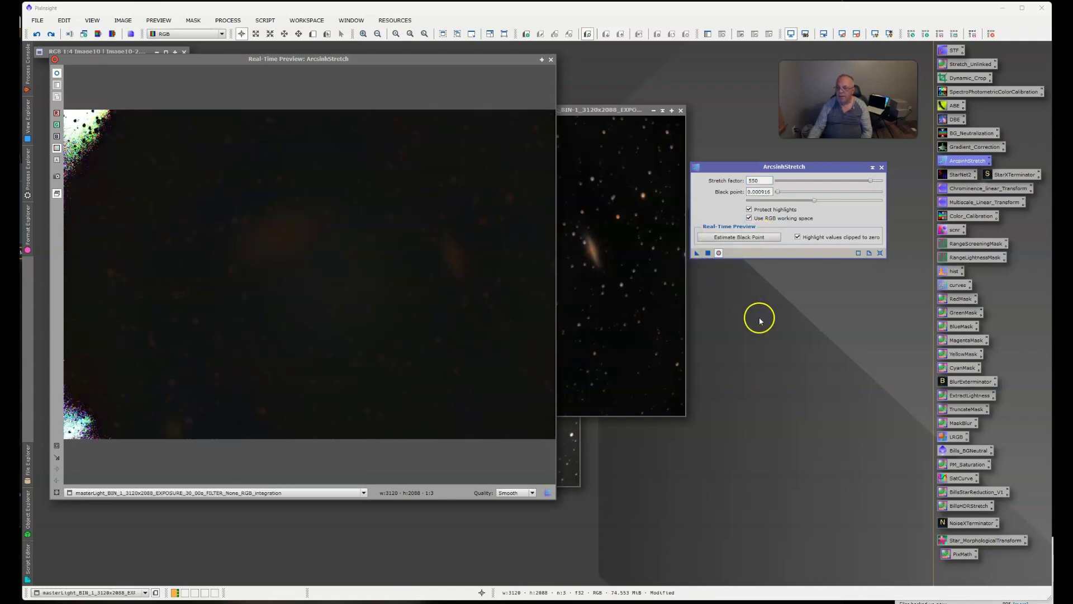
left_click(551, 59)
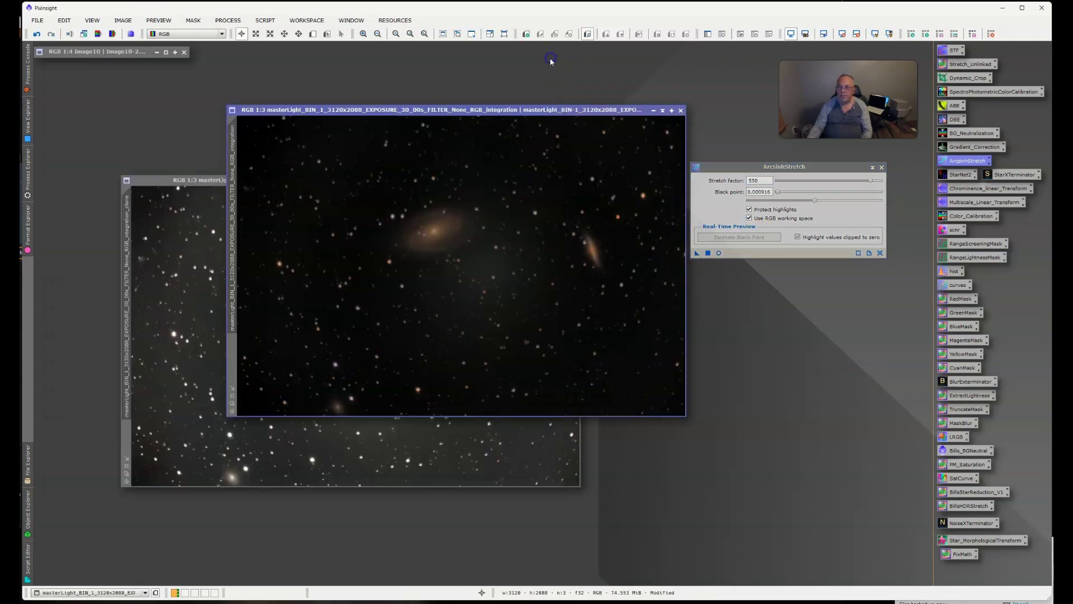
left_click(881, 167)
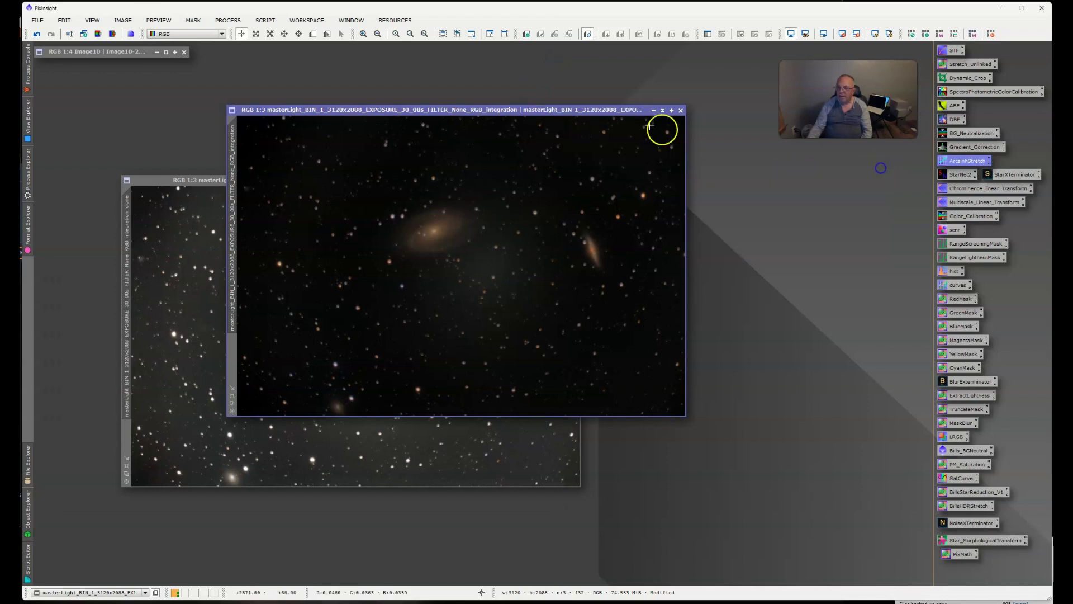
Place the arcsinh-stretched integration image and the soft-stretched clone side by side to compare the two stretches
left_click_drag(602, 114, 837, 155)
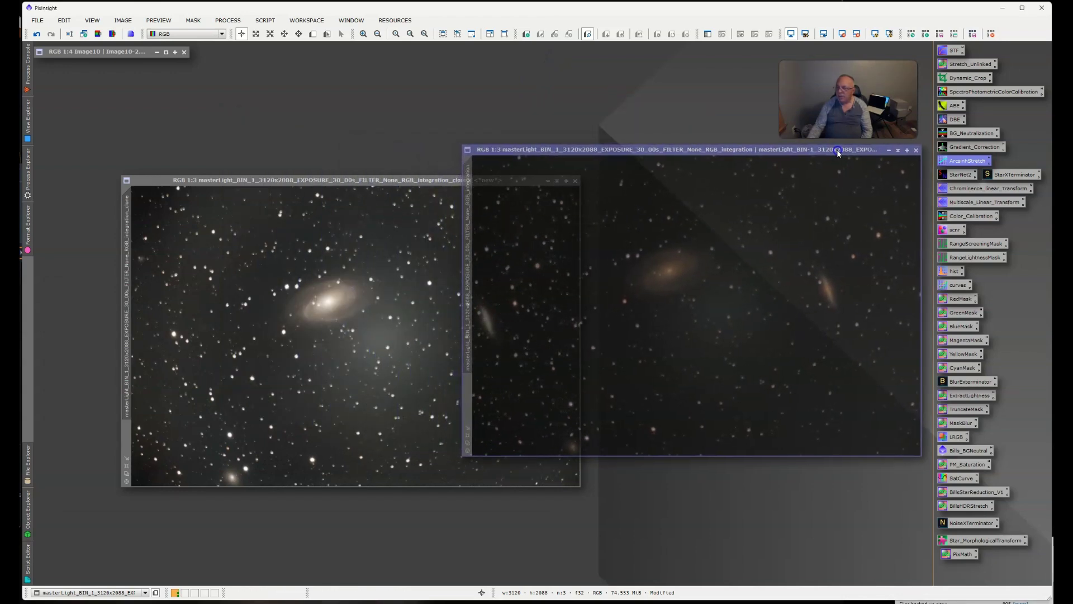
left_click_drag(388, 177, 303, 141)
left_click(378, 185)
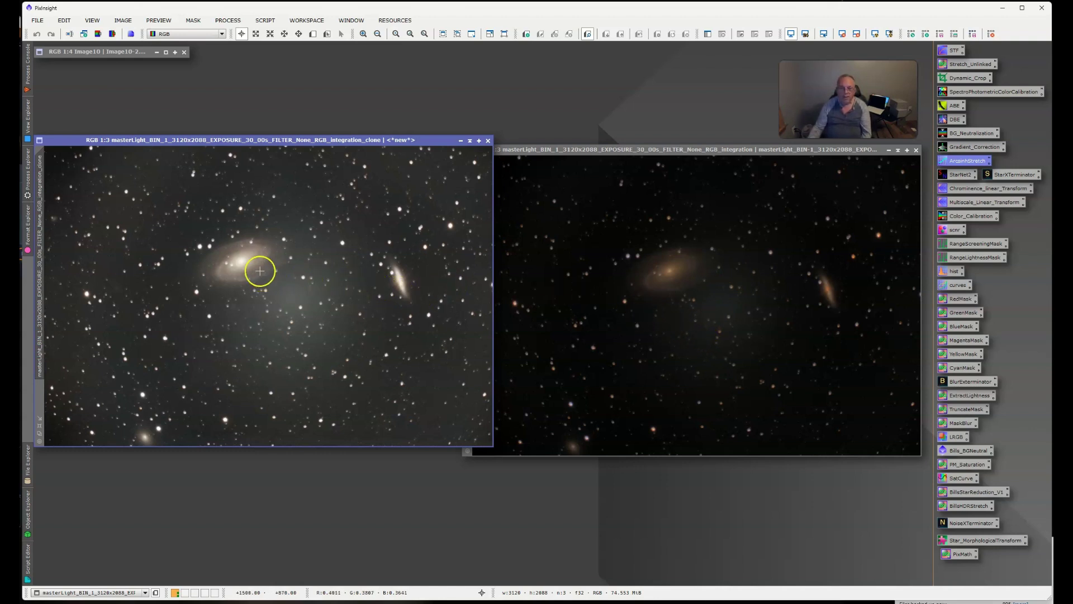
Minimize the clone and park it above the workspace, moving the integration image into the cleared area
left_click(470, 144)
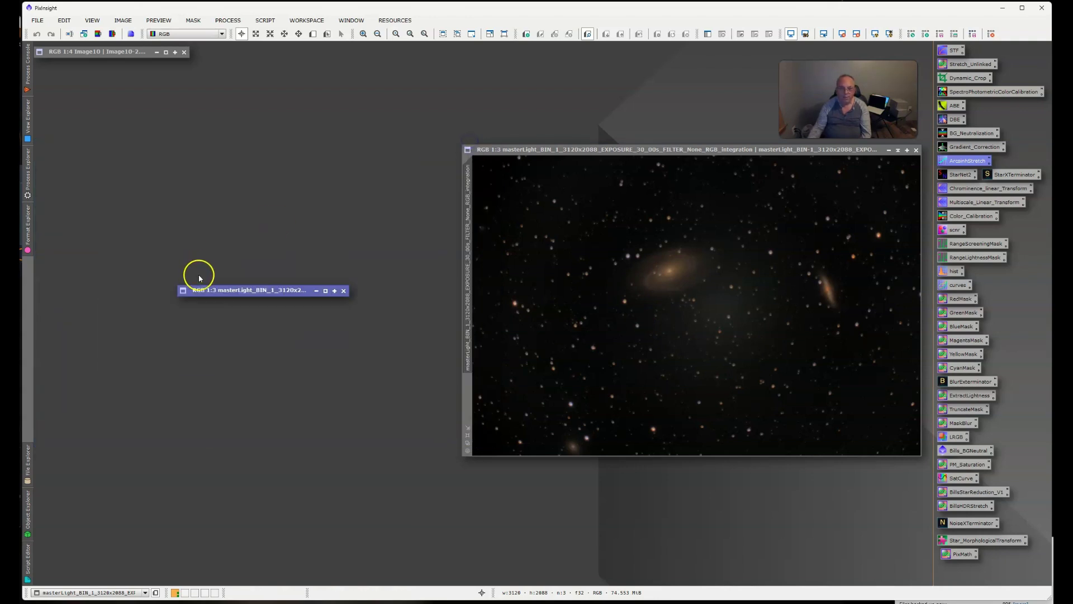
left_click_drag(219, 290, 251, 63)
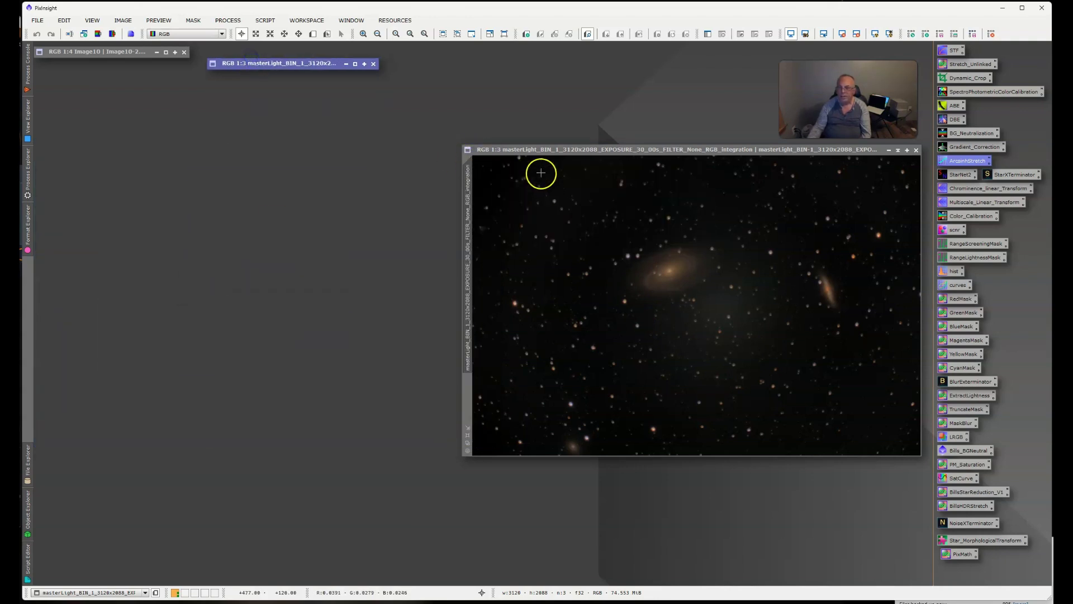
left_click_drag(558, 150, 257, 136)
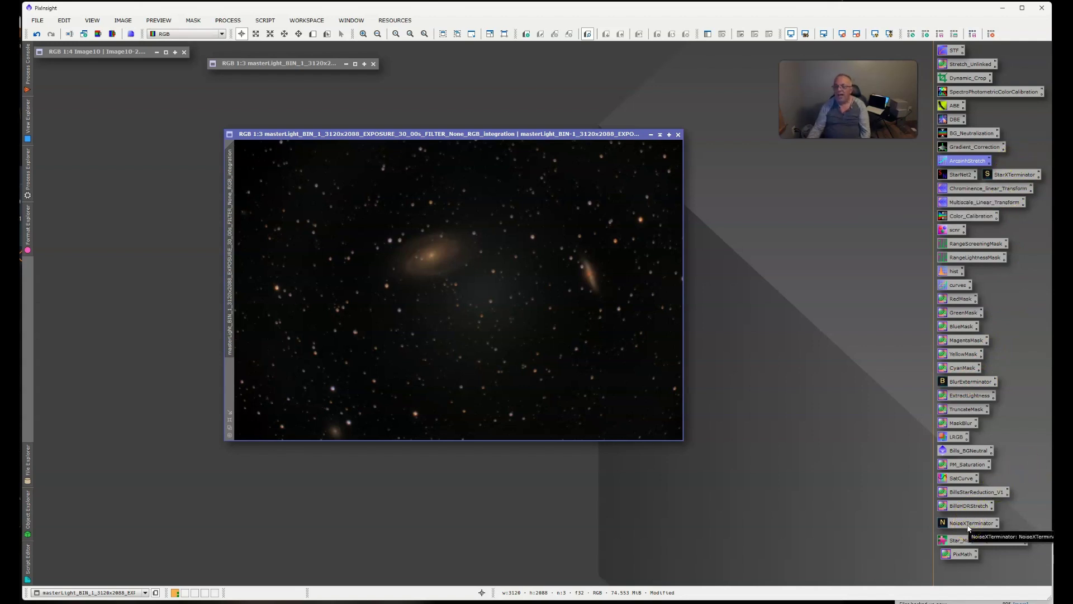
Open BlurXTerminator beside the integration image and load the BlurXTerminator.4.pb AI file
double_click(961, 383)
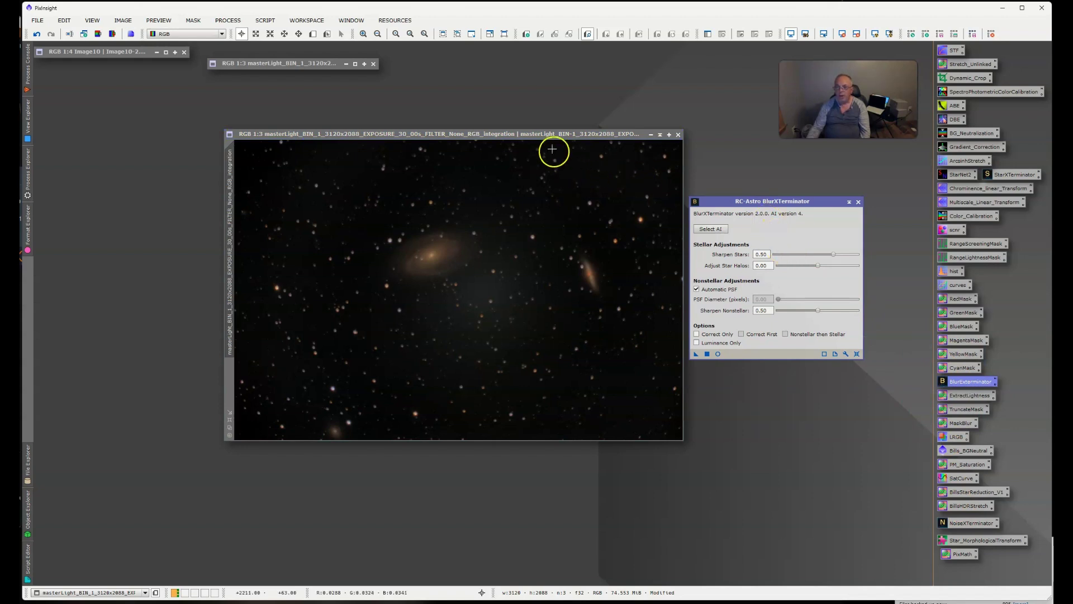
left_click_drag(546, 137, 524, 132)
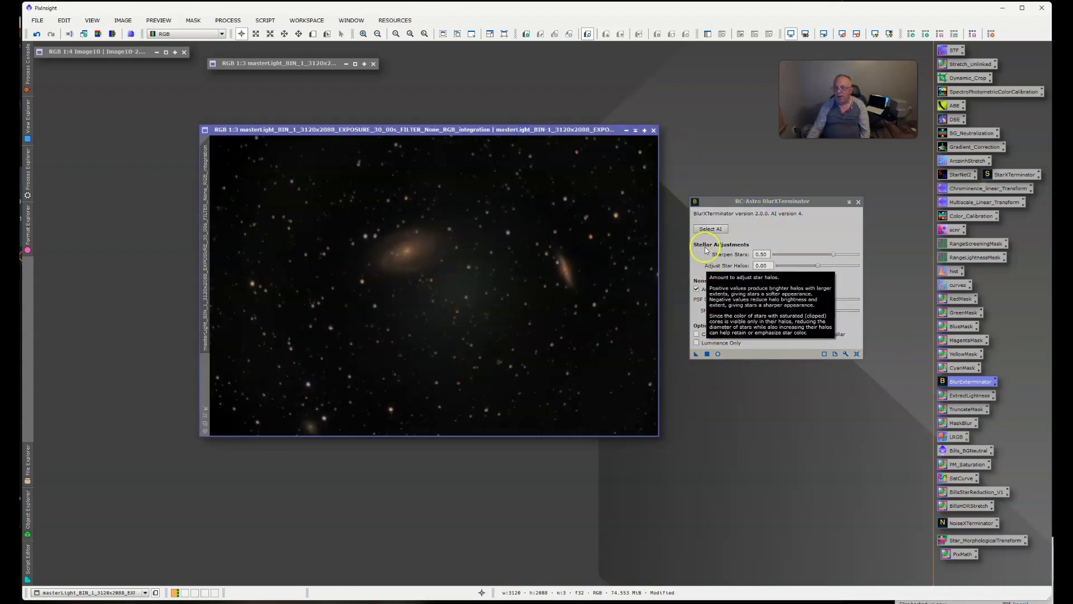
left_click(709, 229)
left_click(614, 269)
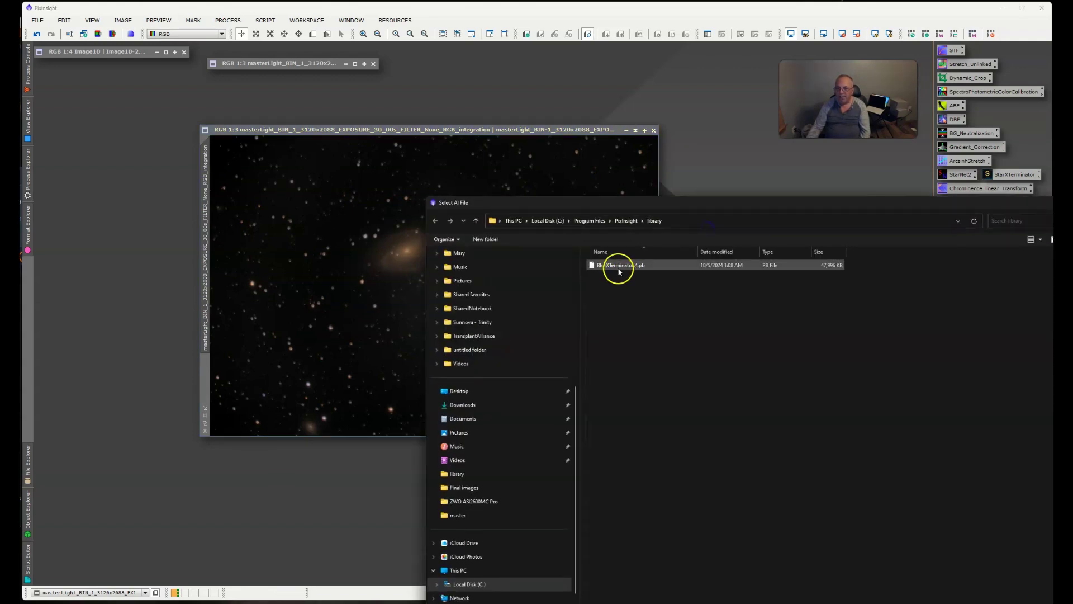
double_click(614, 267)
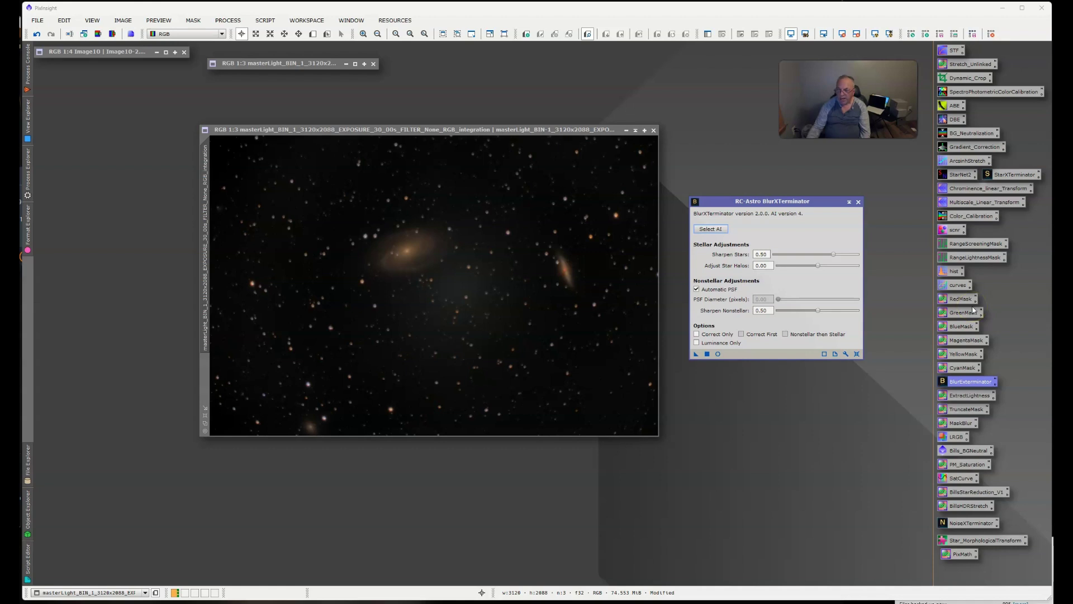
left_click(720, 234)
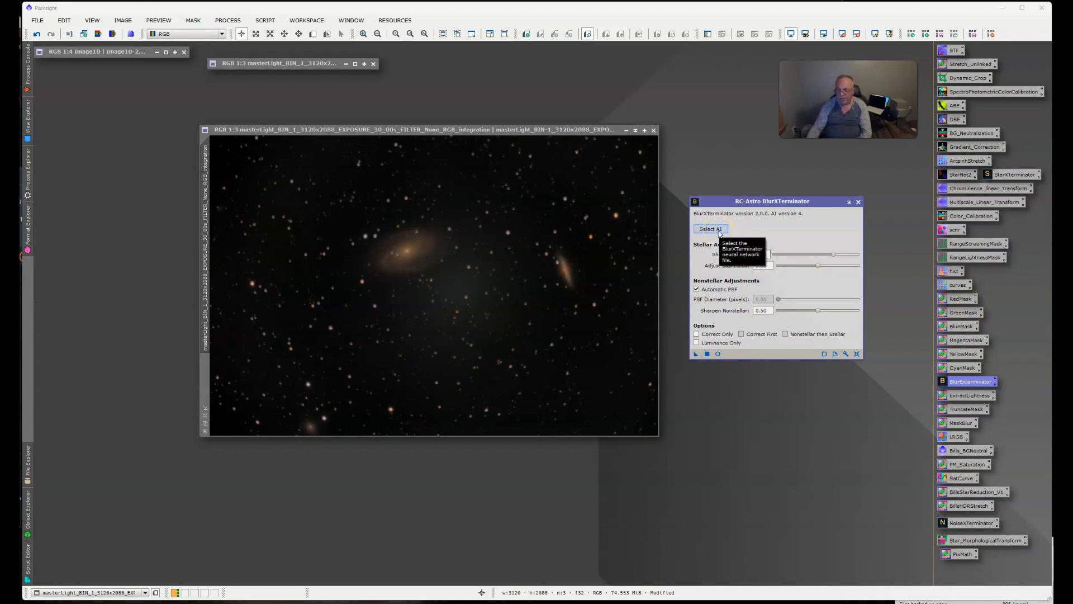
left_click(1011, 299)
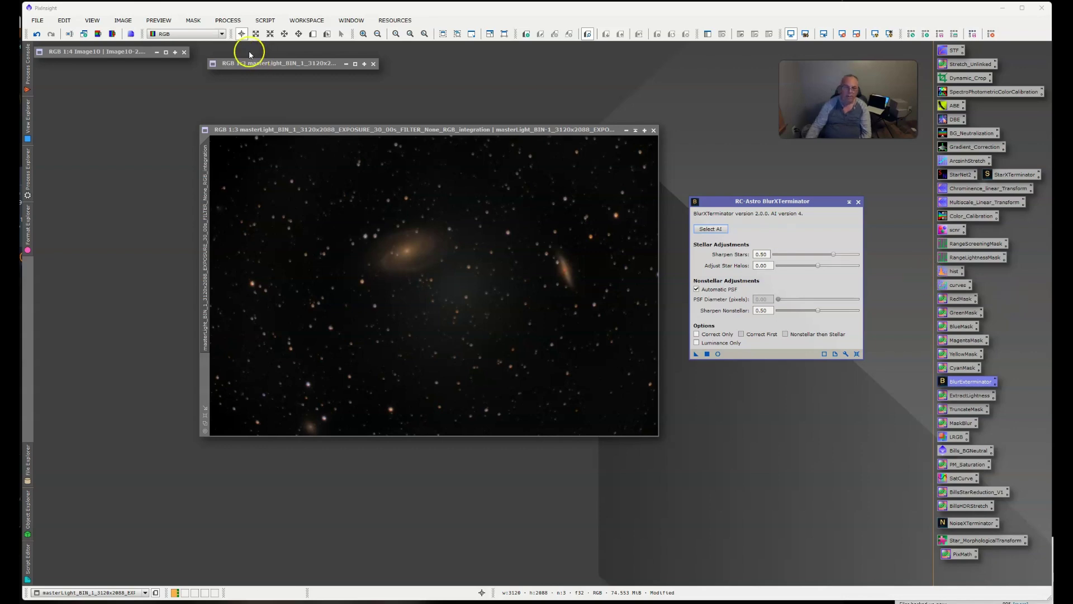
left_click(208, 23)
left_click(241, 34)
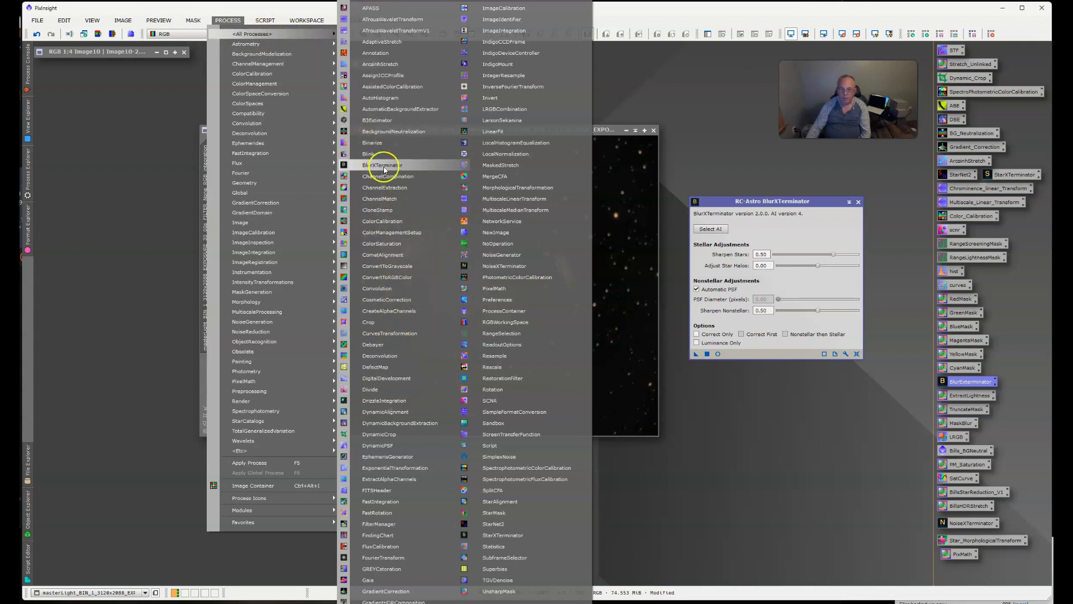
left_click(747, 413)
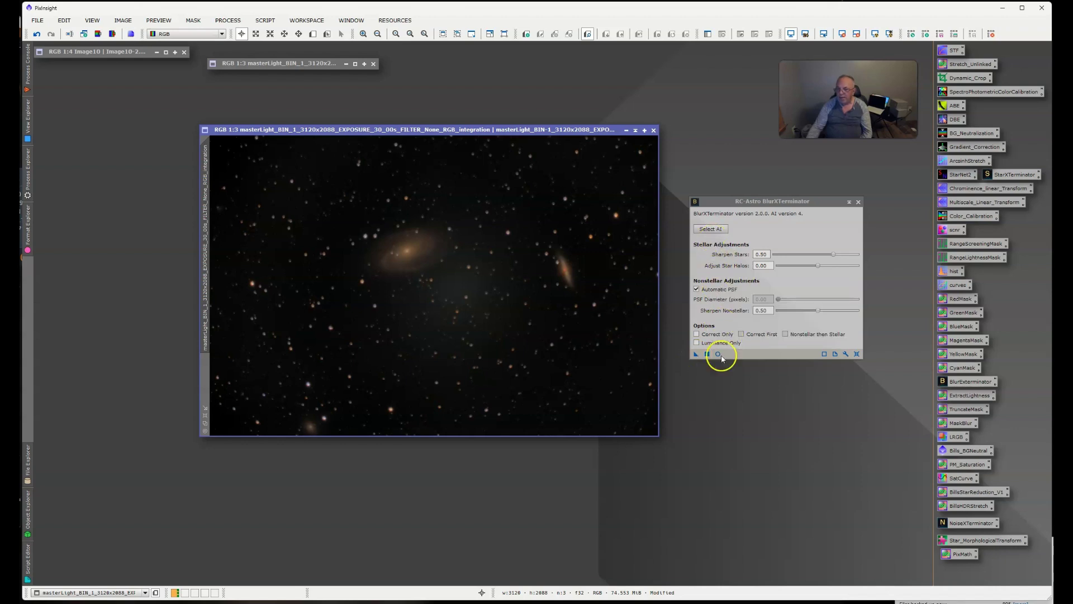
Apply BlurXTerminator to the integration image with Sharpen Stars 0.50, Sharpen Nonstellar 0.50 and Automatic PSF
left_click_drag(696, 356, 595, 347)
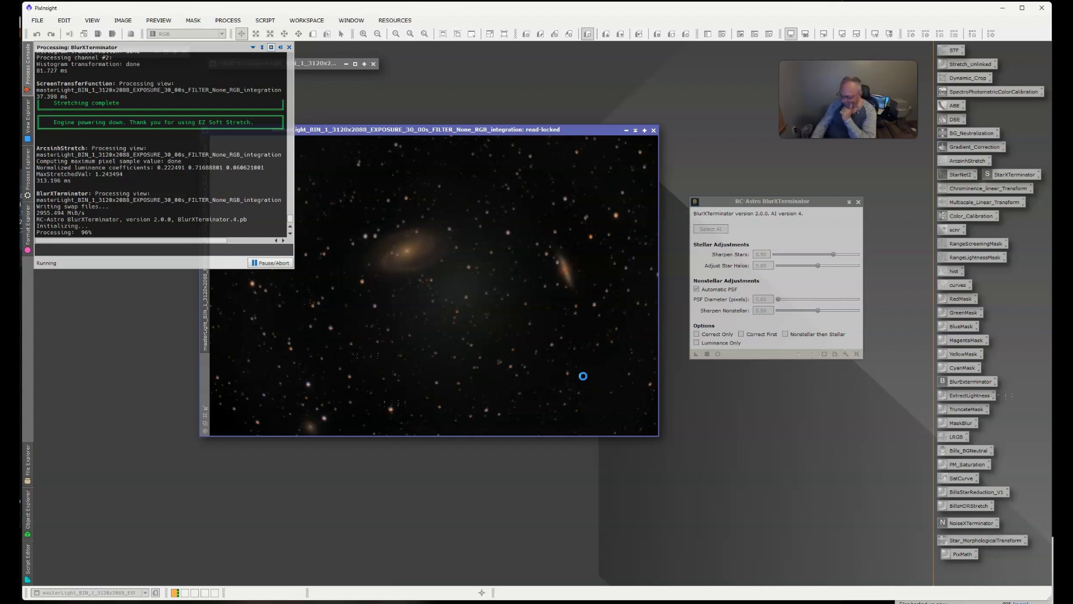
left_click(498, 336)
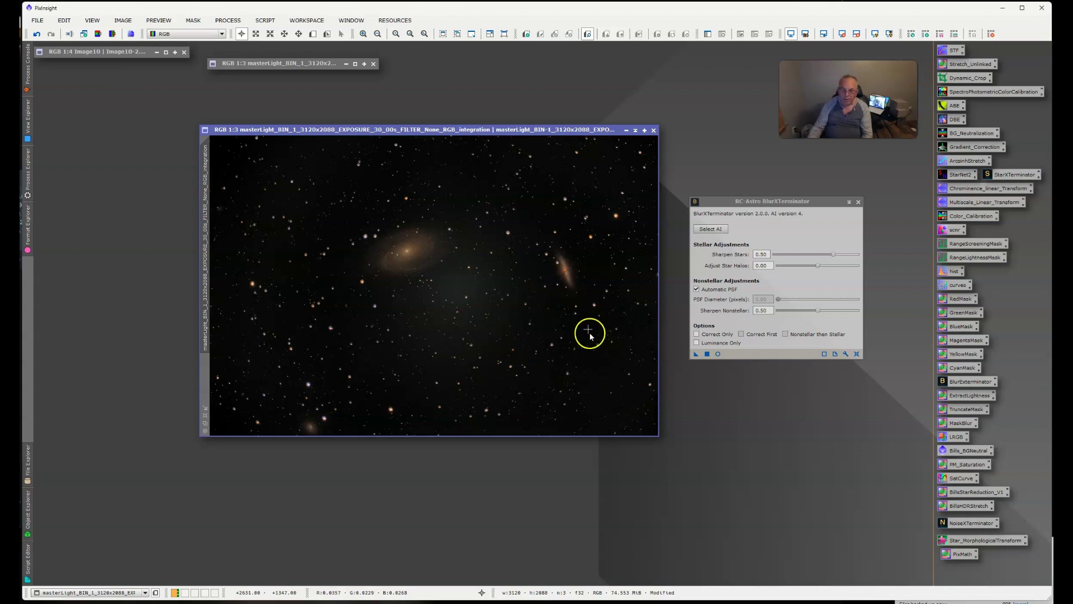
left_click(489, 130)
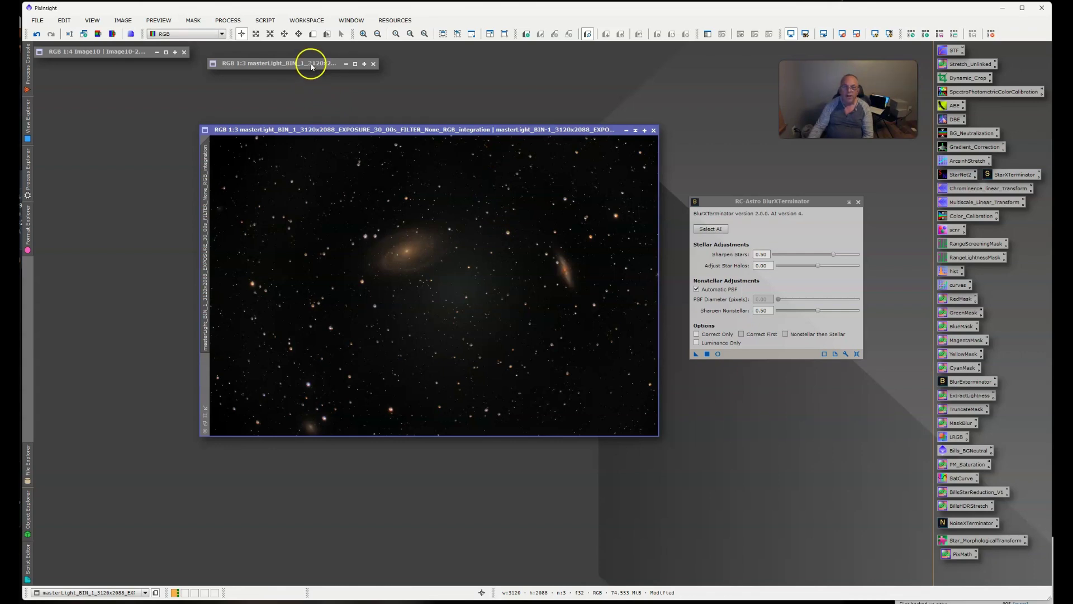
Restore the minimized clone, move it beside the integration image, and apply the same BlurXTerminator settings to it
double_click(312, 65)
left_click_drag(318, 139, 360, 82)
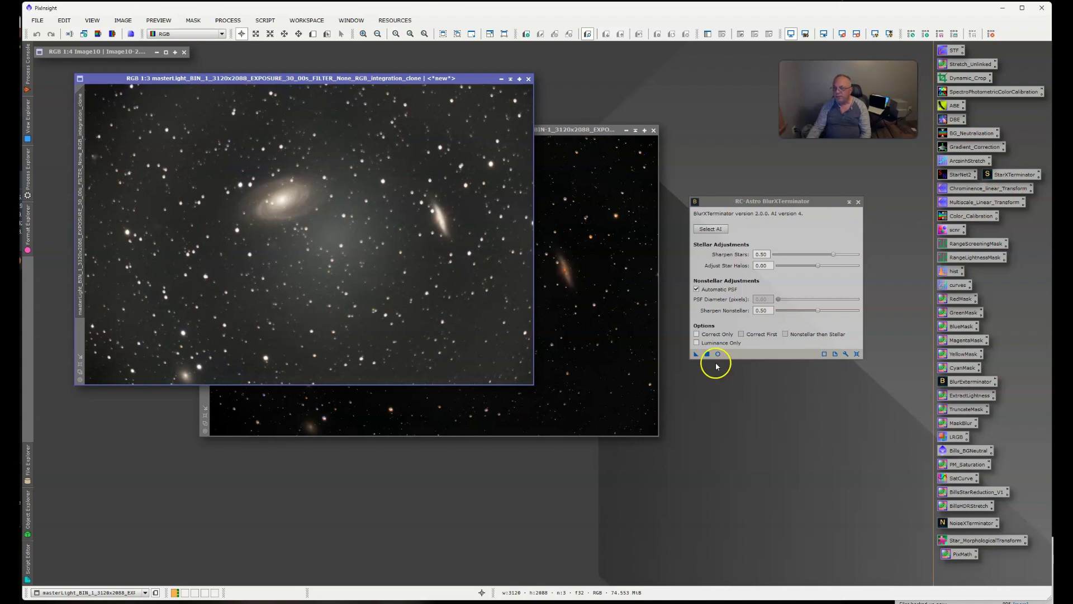
left_click_drag(696, 355, 394, 312)
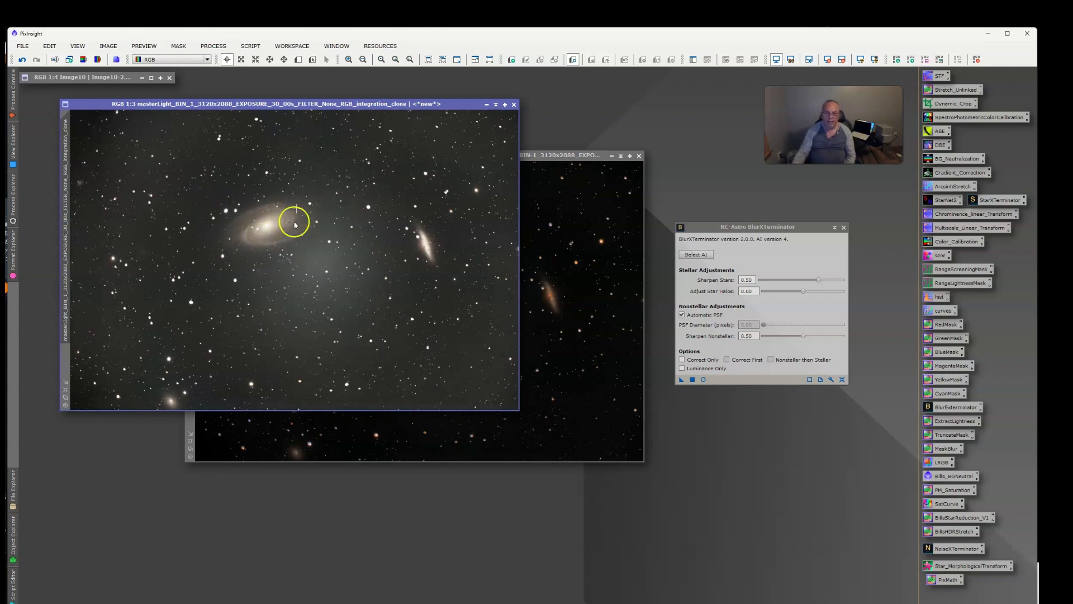
Compare the sharpened integration image with the sharpened clone, then close BlurXTerminator
left_click(555, 156)
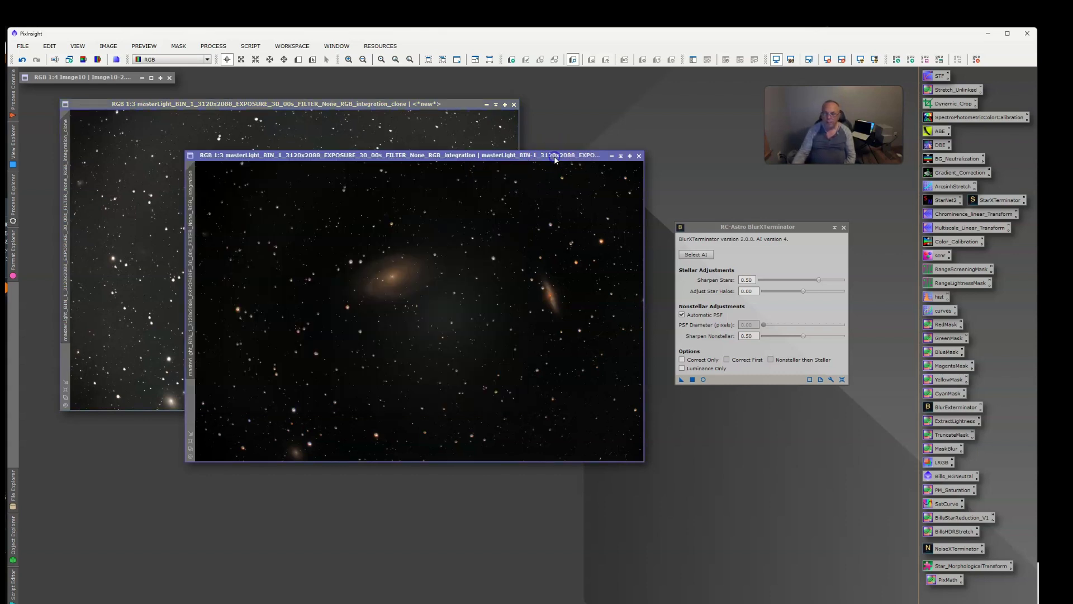
left_click(368, 108)
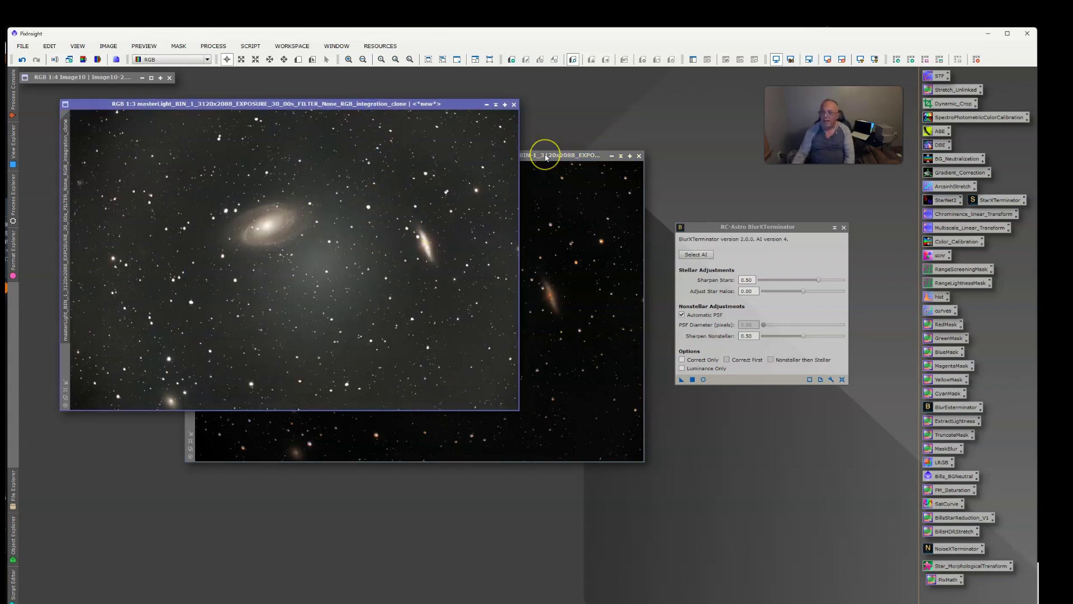
left_click(844, 228)
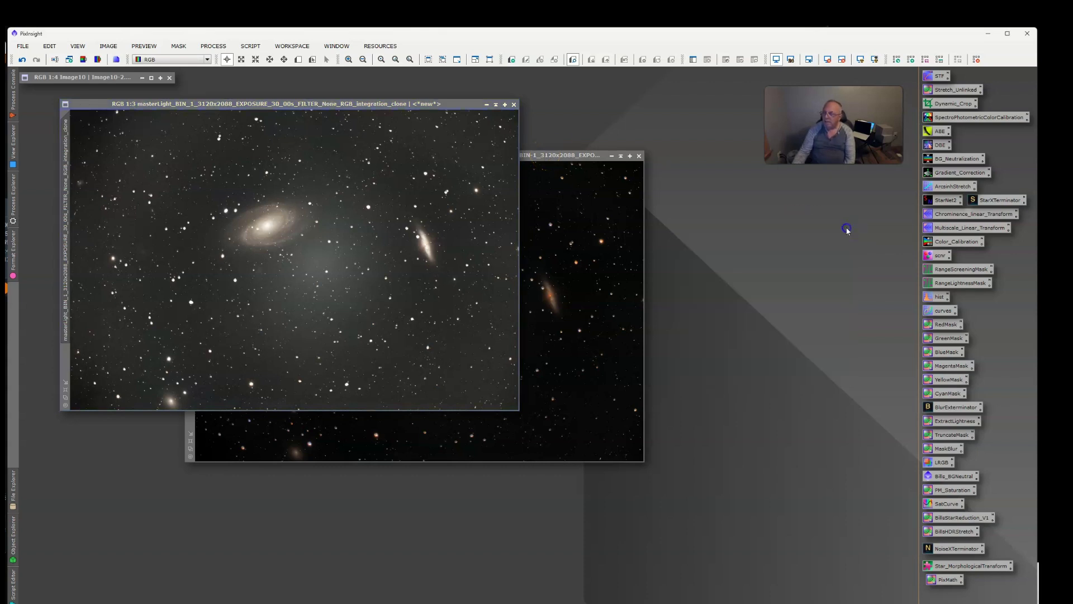
Apply NoiseXTerminator with Denoise 0.90 and Detail 0.15 to the clone and the integration image, and separate their windows for comparison
double_click(959, 549)
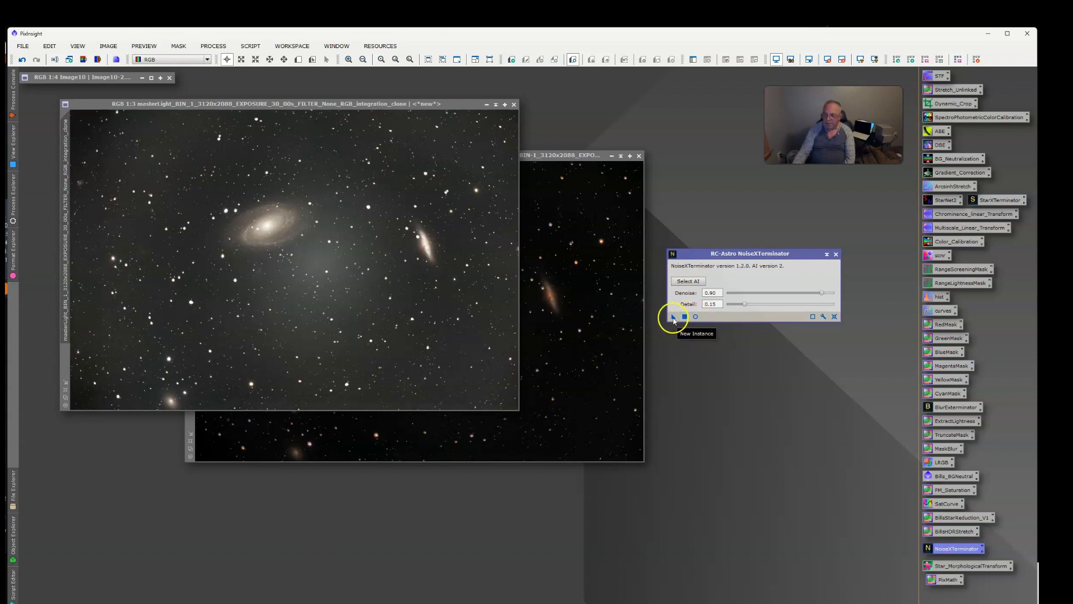
left_click_drag(674, 319, 455, 305)
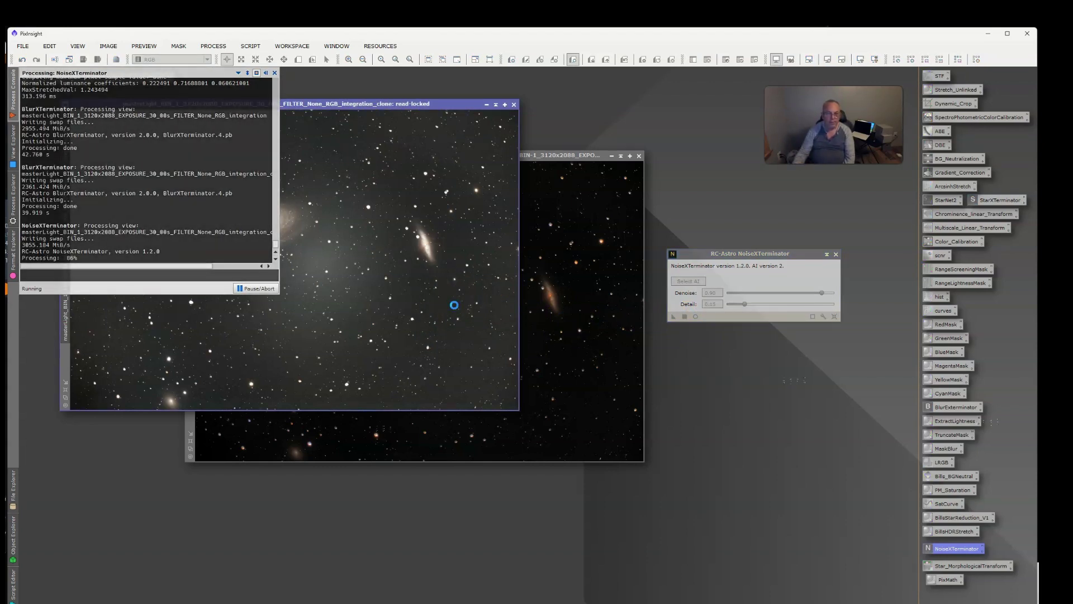
left_click(587, 251)
left_click_drag(674, 317, 494, 362)
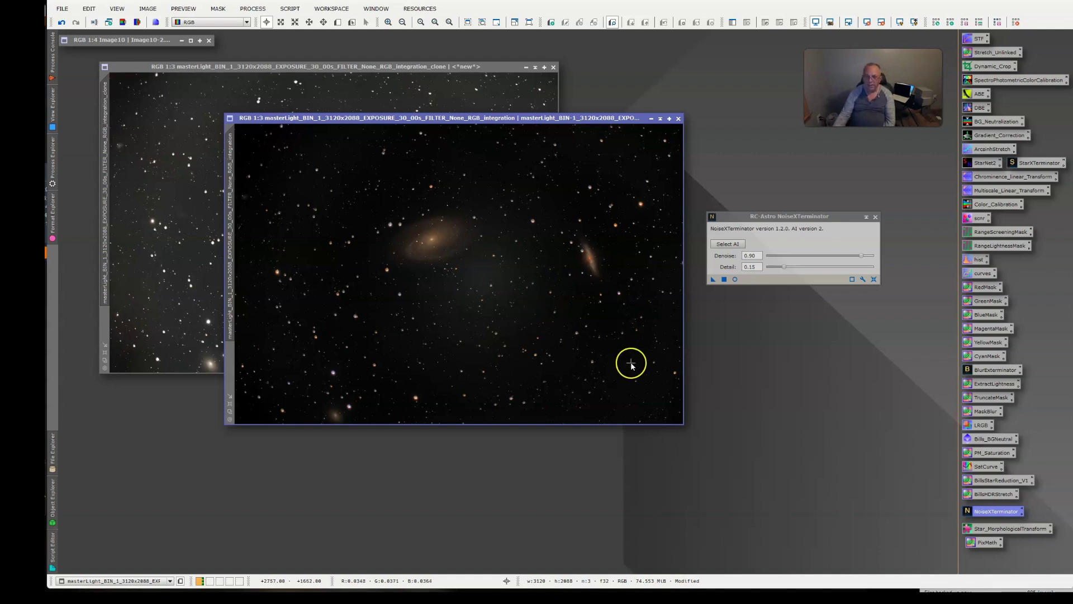
mouse_move(477, 118)
left_mouse_down()
mouse_move(569, 252)
mouse_move(566, 238)
left_mouse_up()
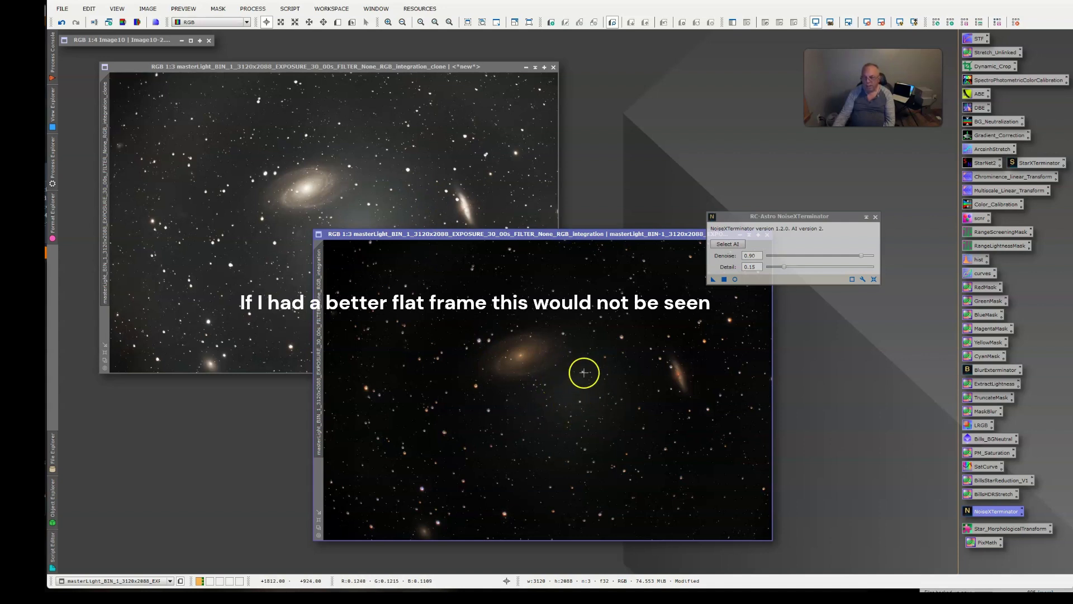
left_click(369, 67)
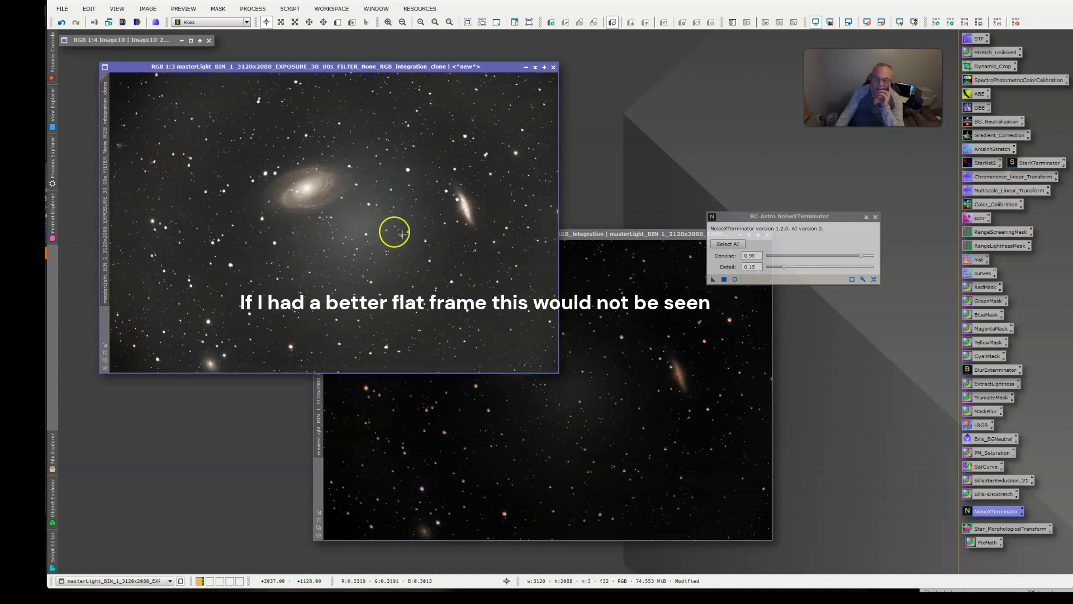
Close NoiseXTerminator and apply StarNet2 to the clone with Stride 256, Create starmask and Linear data enabled, moving its dialog clear of the images
left_click(876, 216)
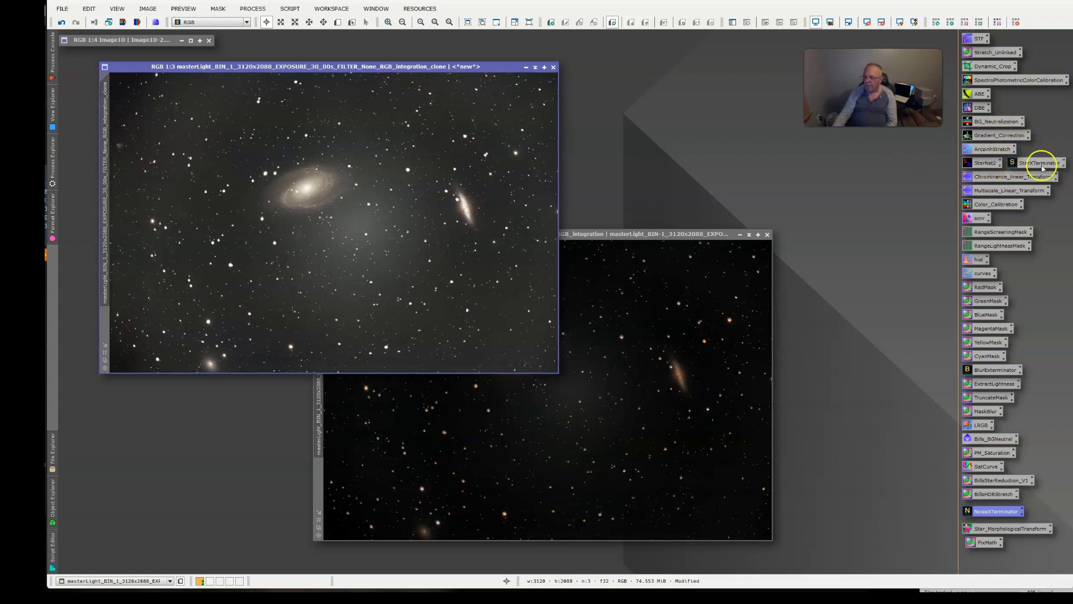
double_click(988, 163)
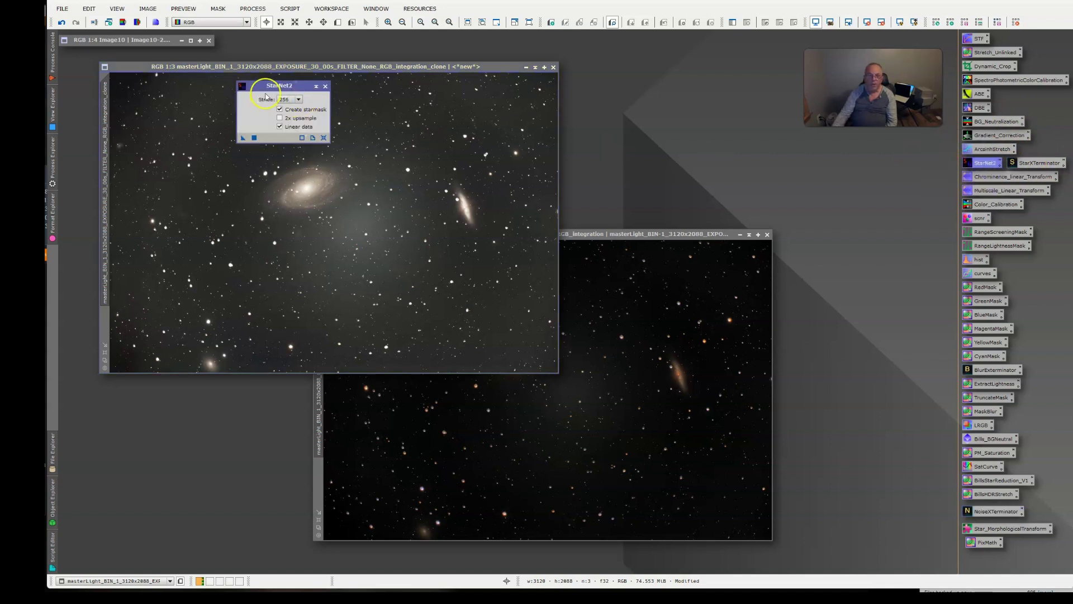
left_click_drag(280, 85, 681, 76)
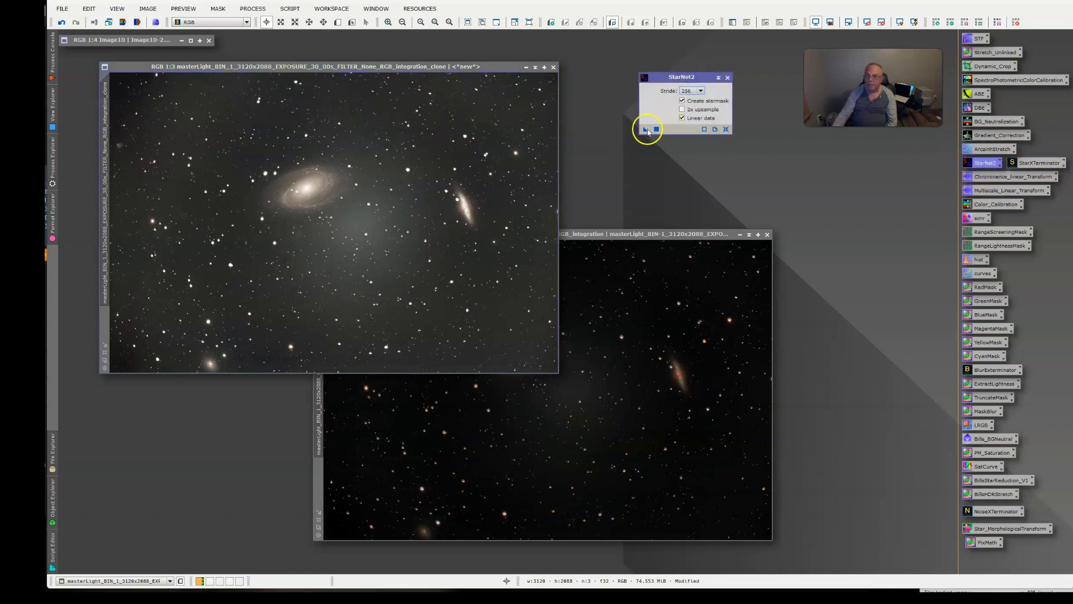
left_click_drag(646, 131, 503, 152)
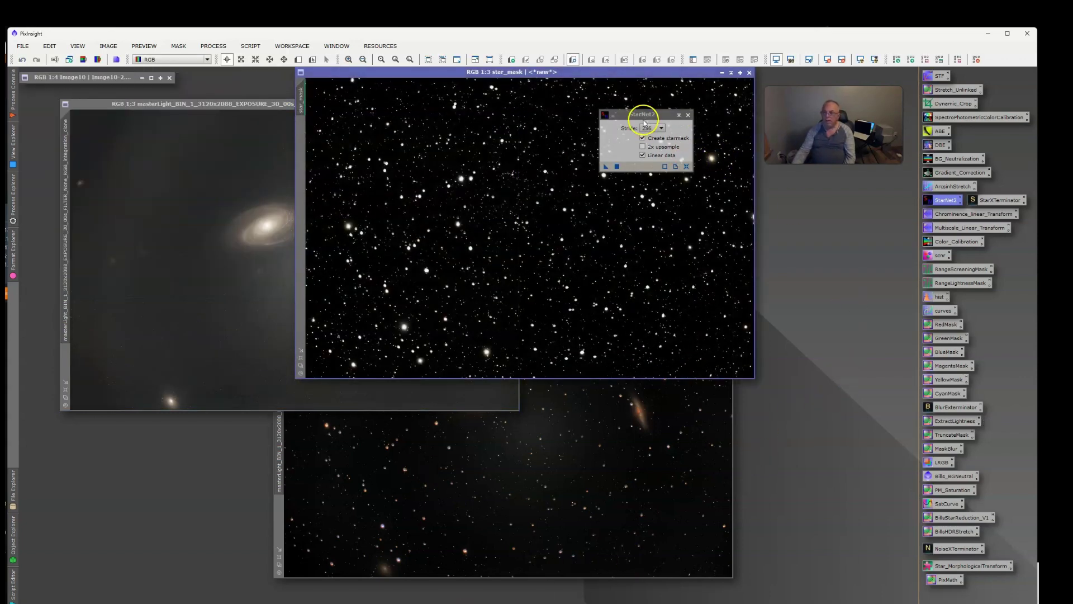
left_click_drag(643, 119, 820, 198)
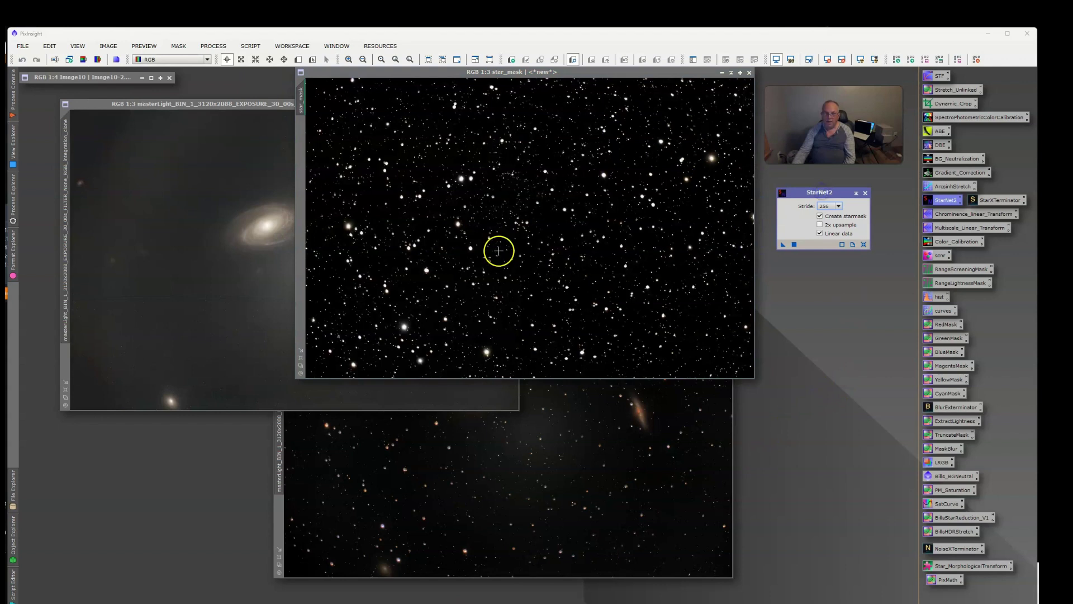
Rename the star mask image starnet2, minimize it and place it just above the clone
right_click(301, 100)
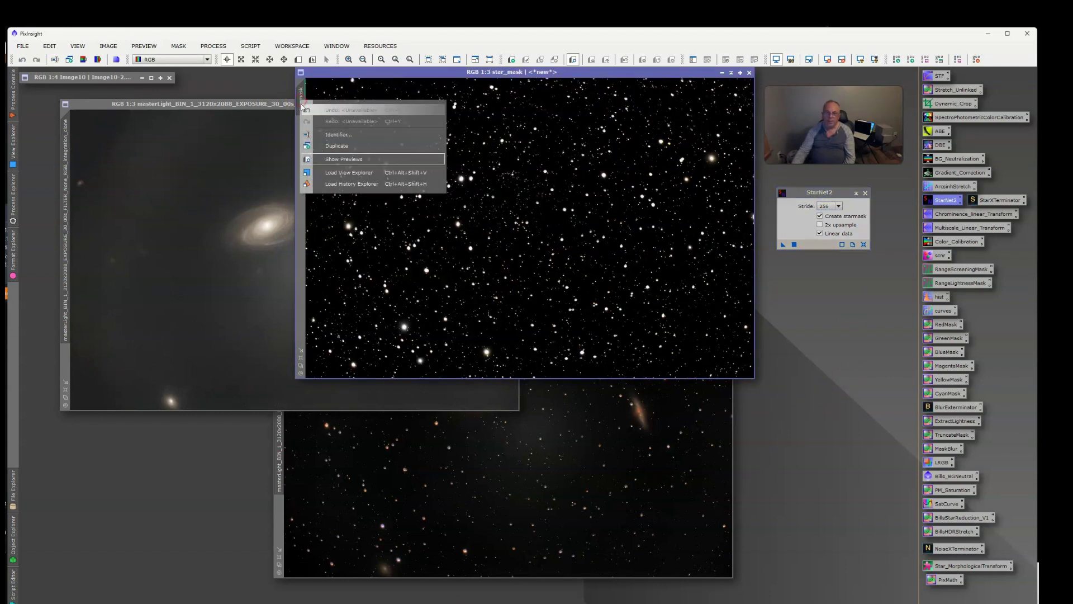
left_click(323, 136)
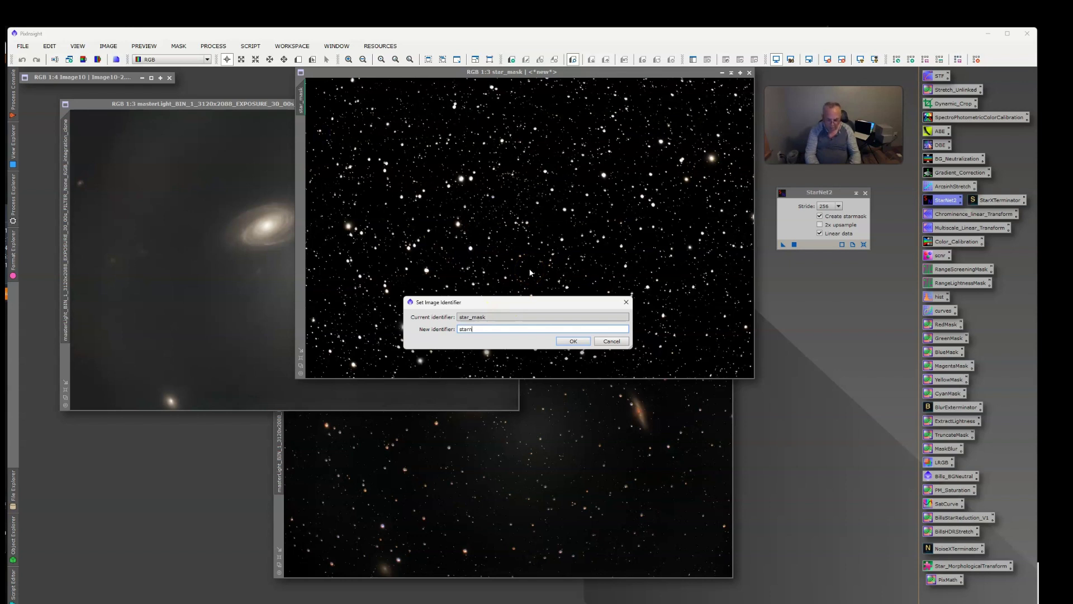
type("starnet2")
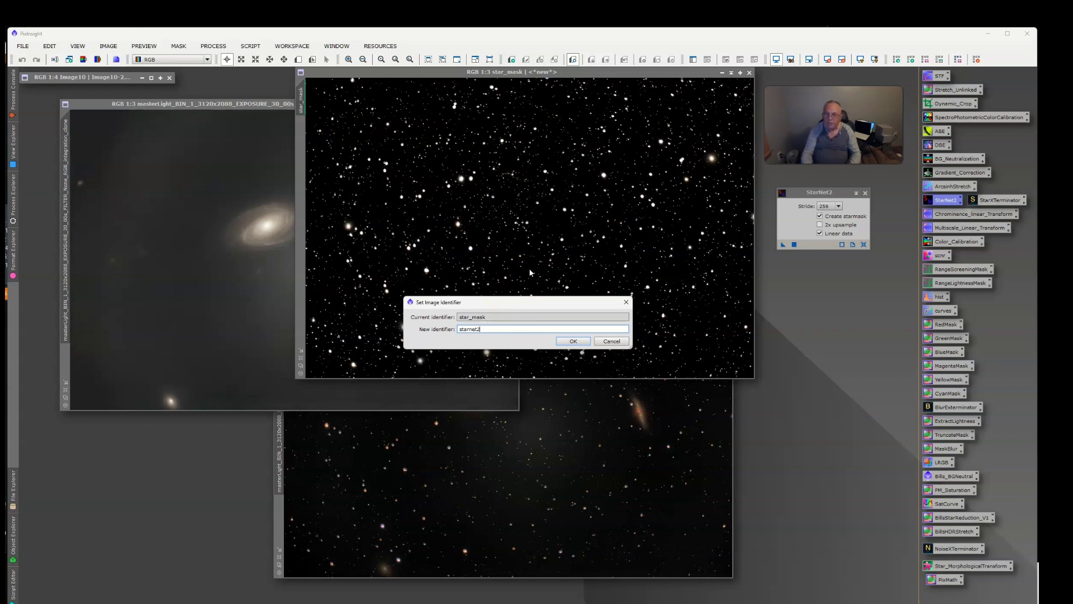
left_click(569, 343)
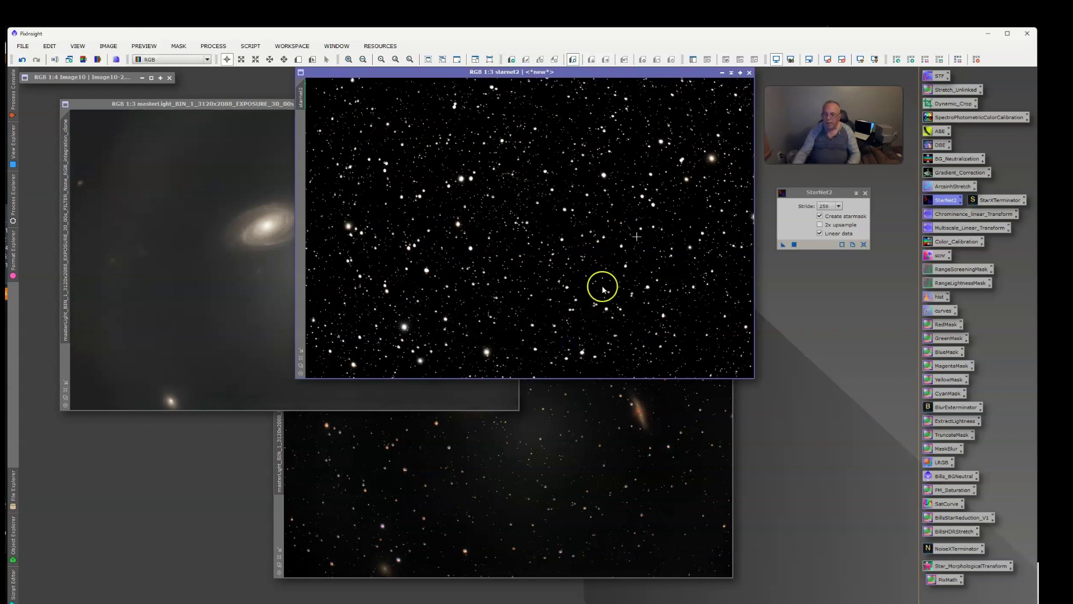
left_click(733, 74)
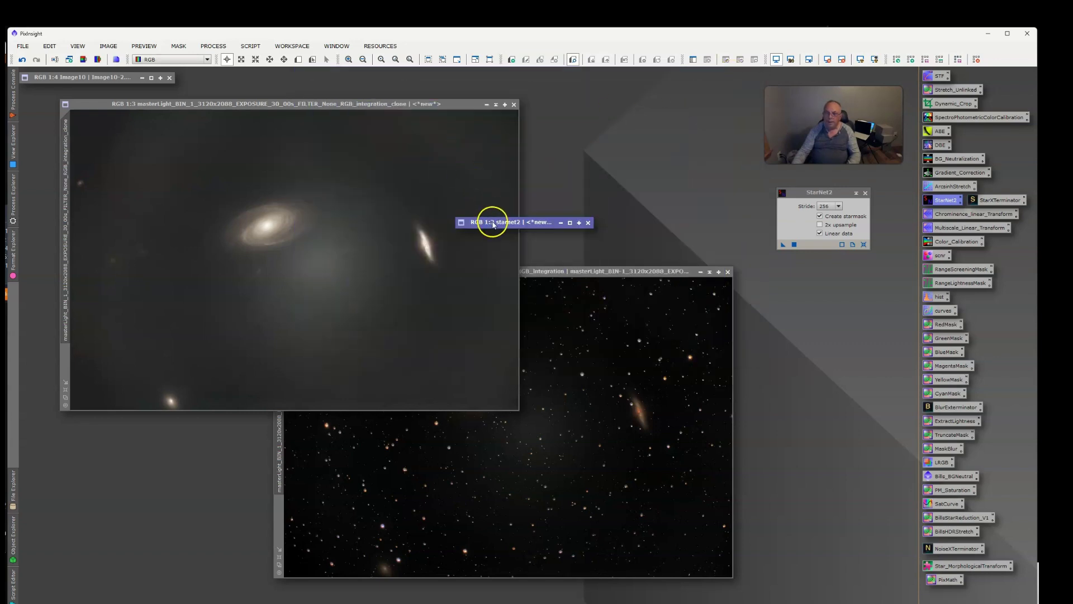
left_click_drag(492, 220, 297, 89)
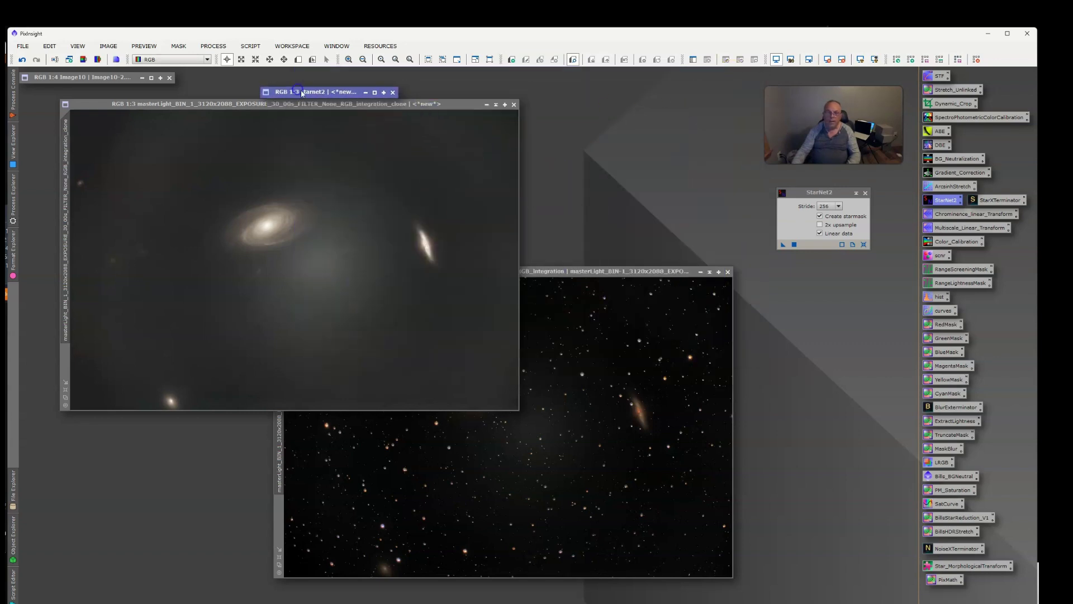
Restore the starnet2 image, change its identifier to starnet2stars and minimize it again
double_click(301, 89)
right_click(300, 101)
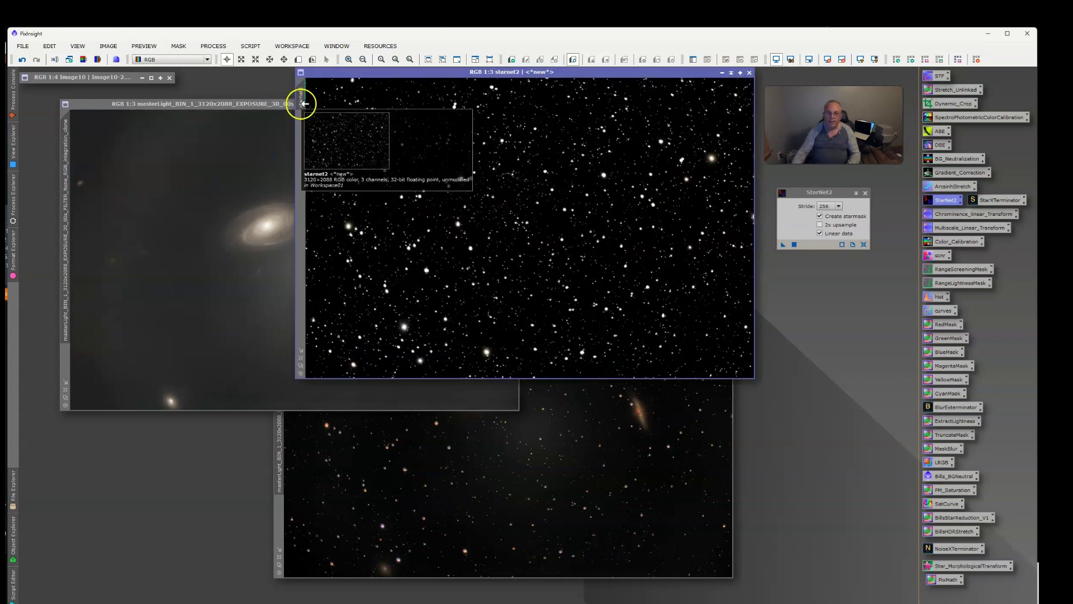
left_click(335, 138)
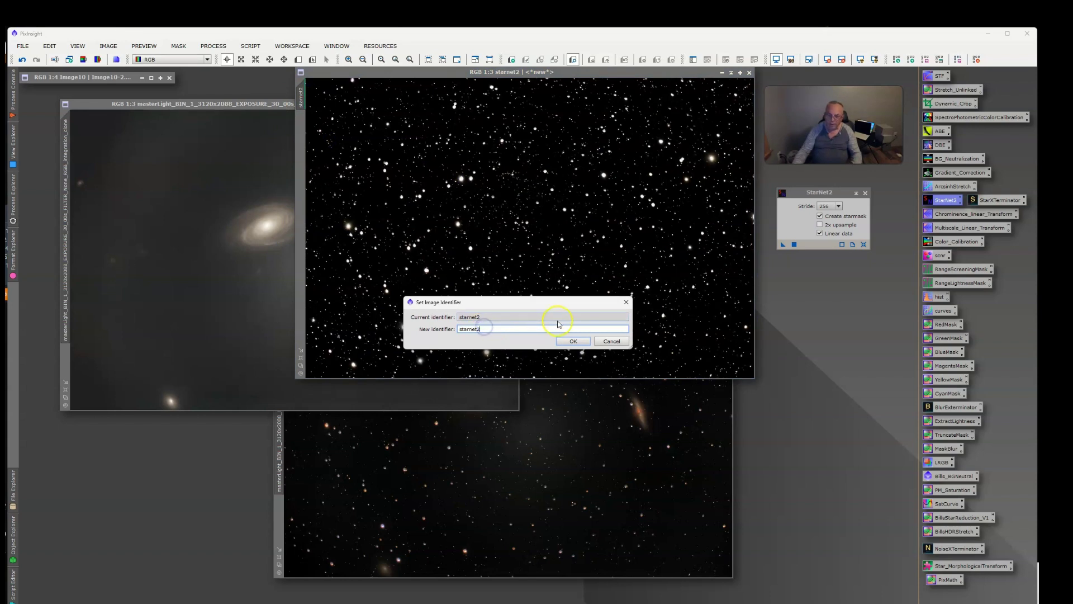
key("ctrl+a")
key("End")
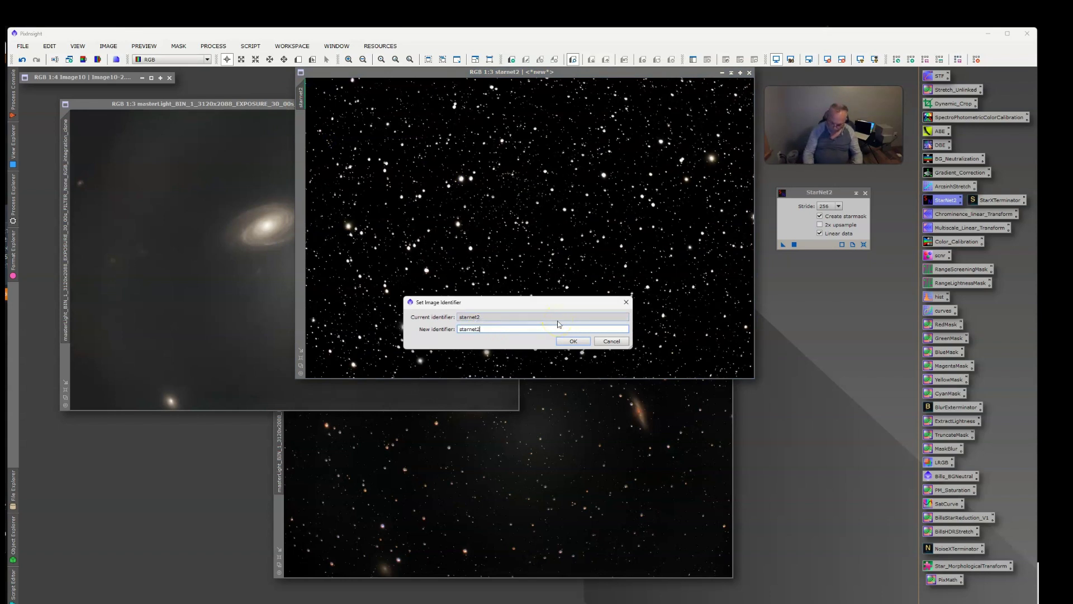
type("tars")
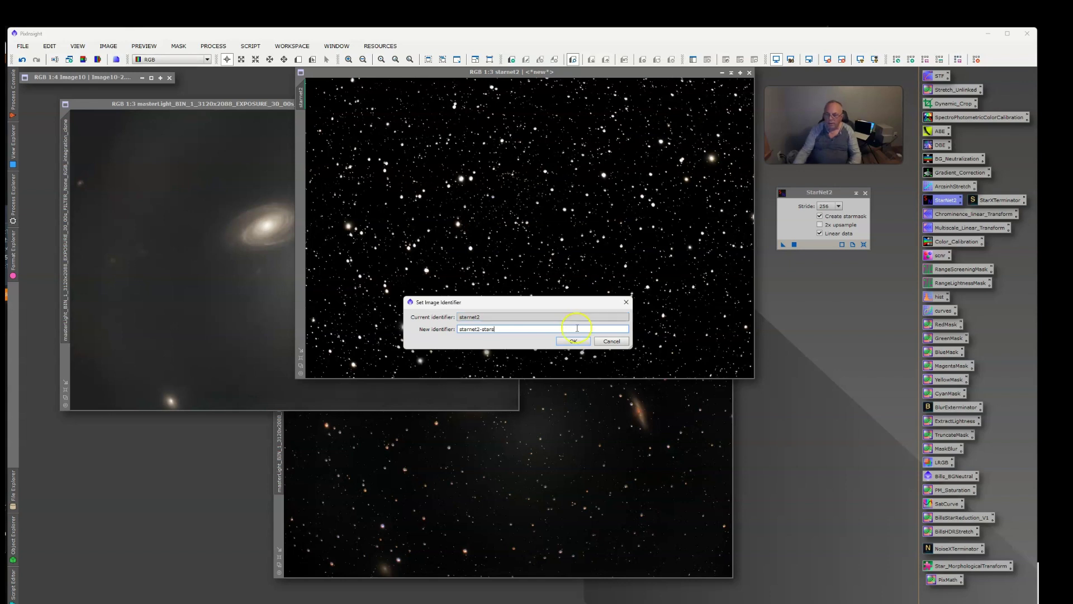
left_click(568, 342)
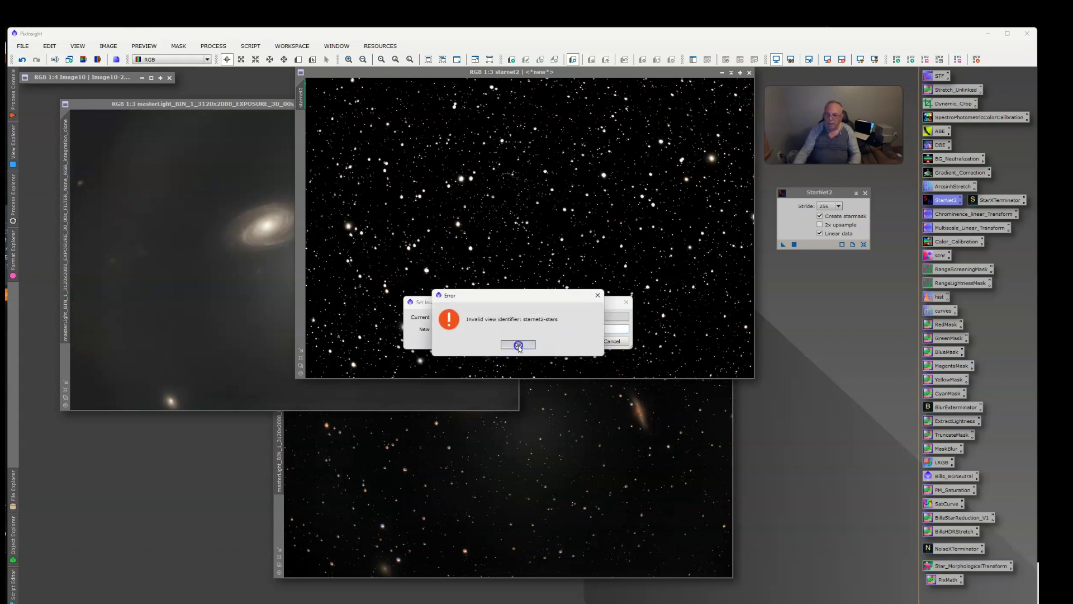
left_click(518, 345)
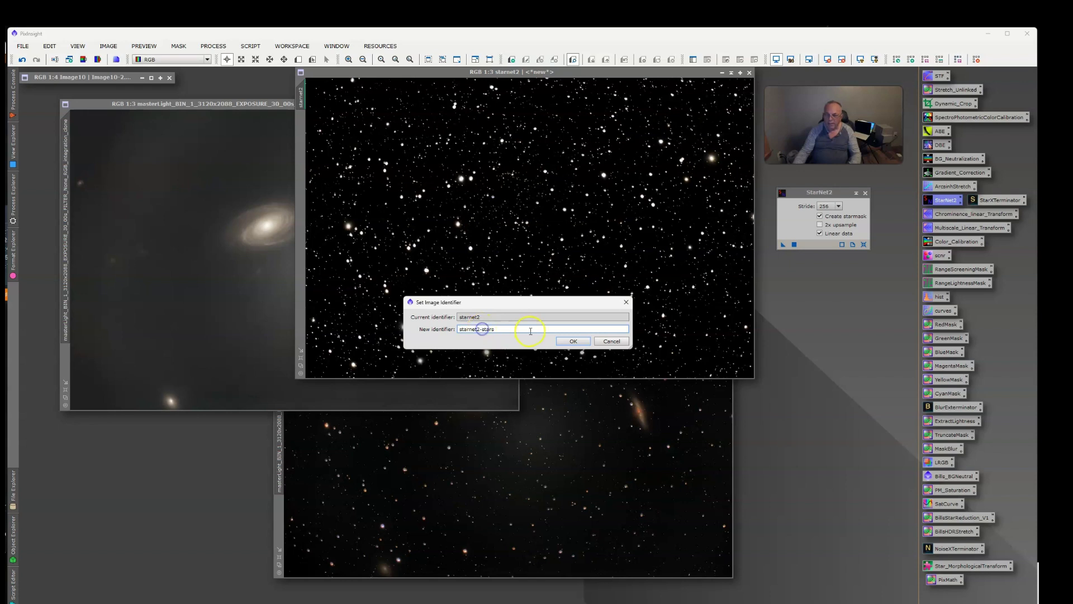
key("BackSpace")
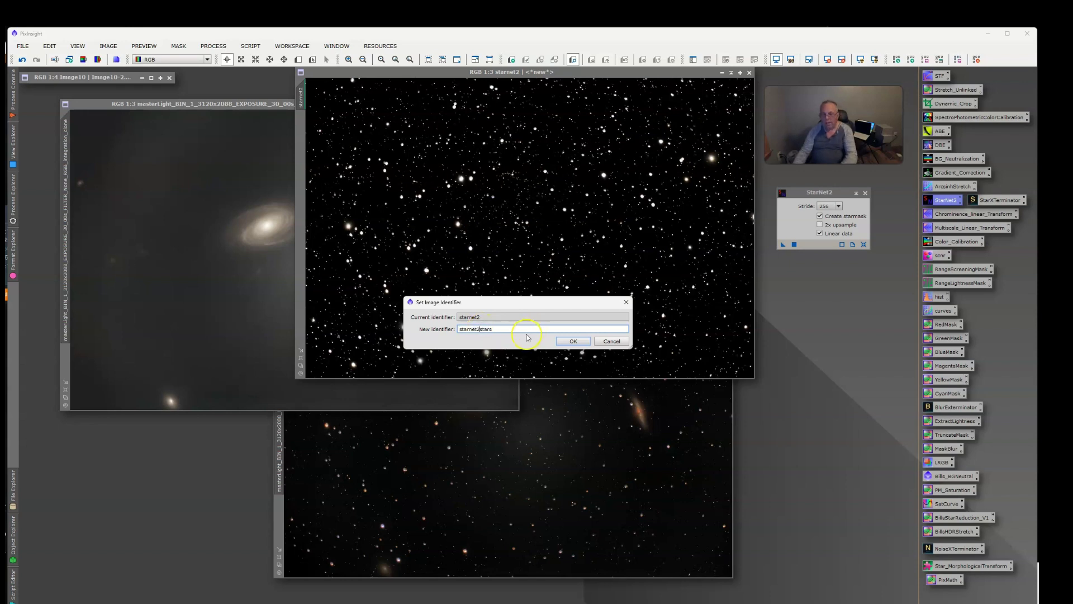
left_click(563, 343)
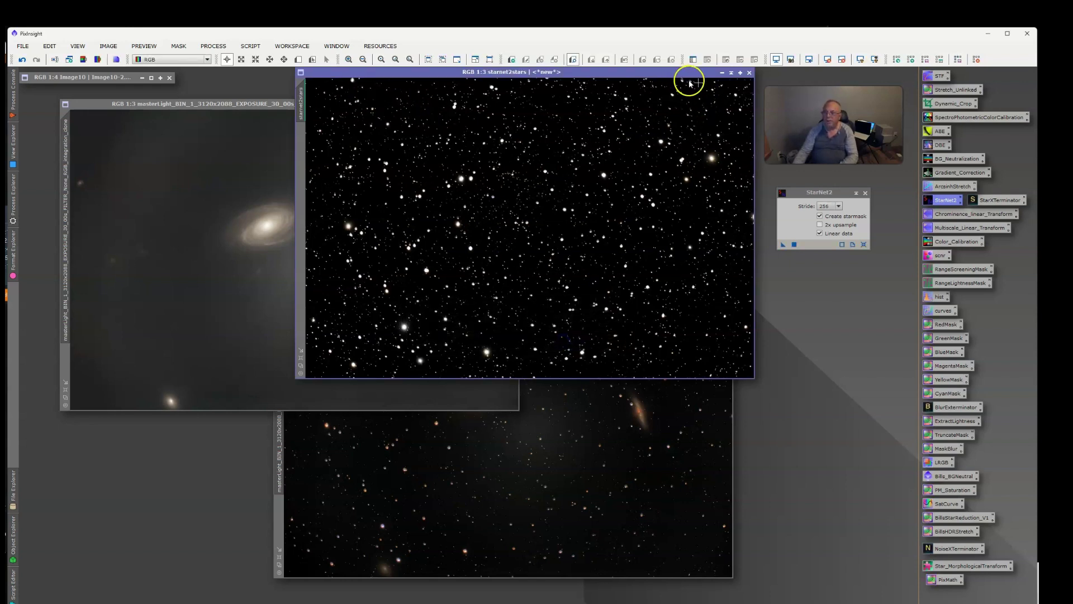
left_click(731, 77)
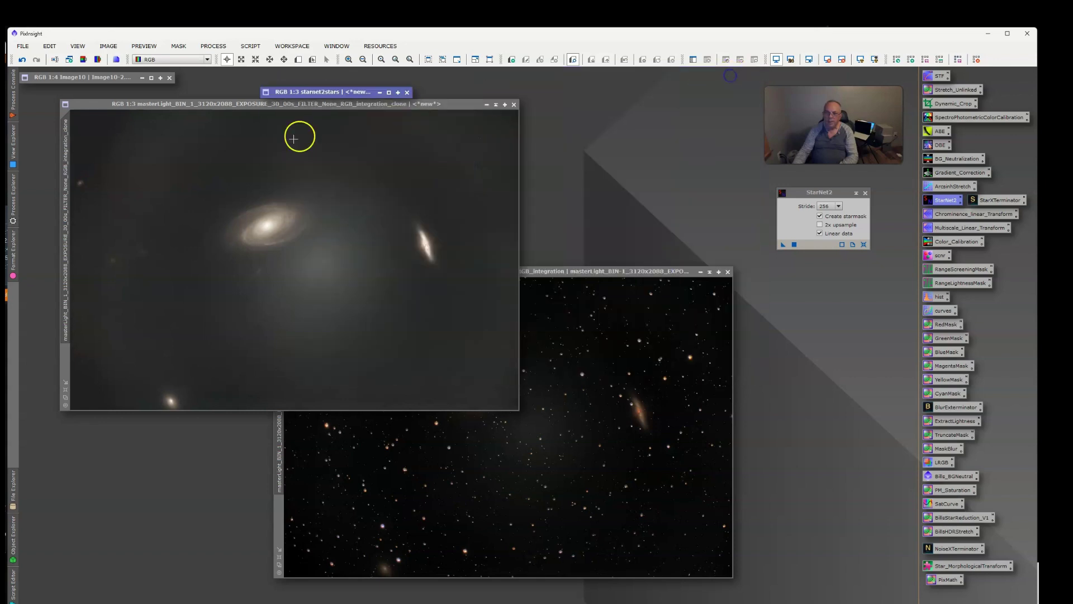
Rename the starless clone starnet2img, minimize it and place it beside the minimized starnet2stars image
right_click(65, 164)
left_click(95, 193)
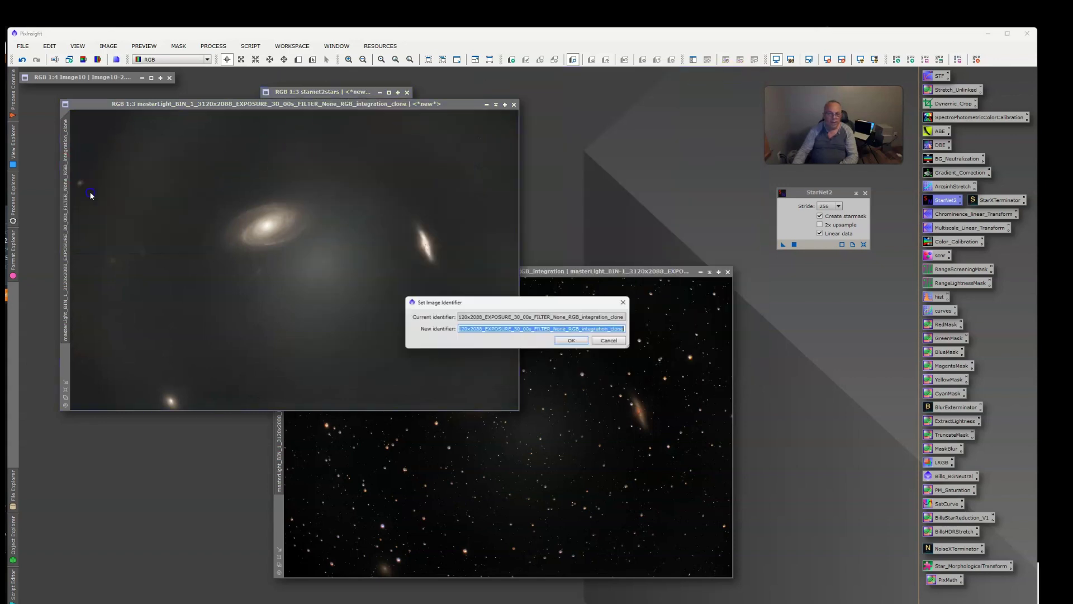
type("starnet2")
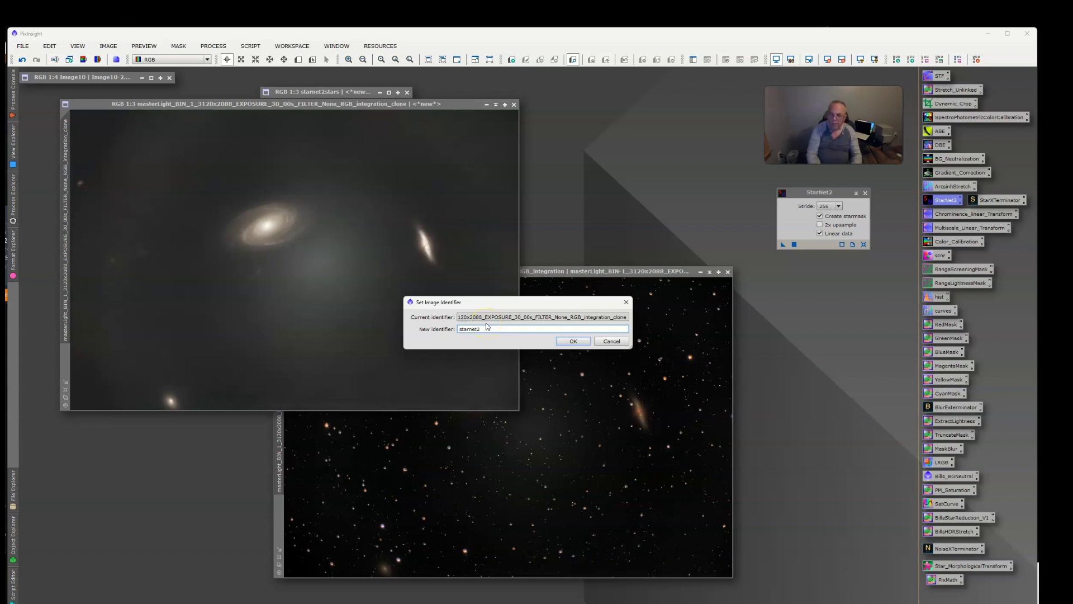
type("img")
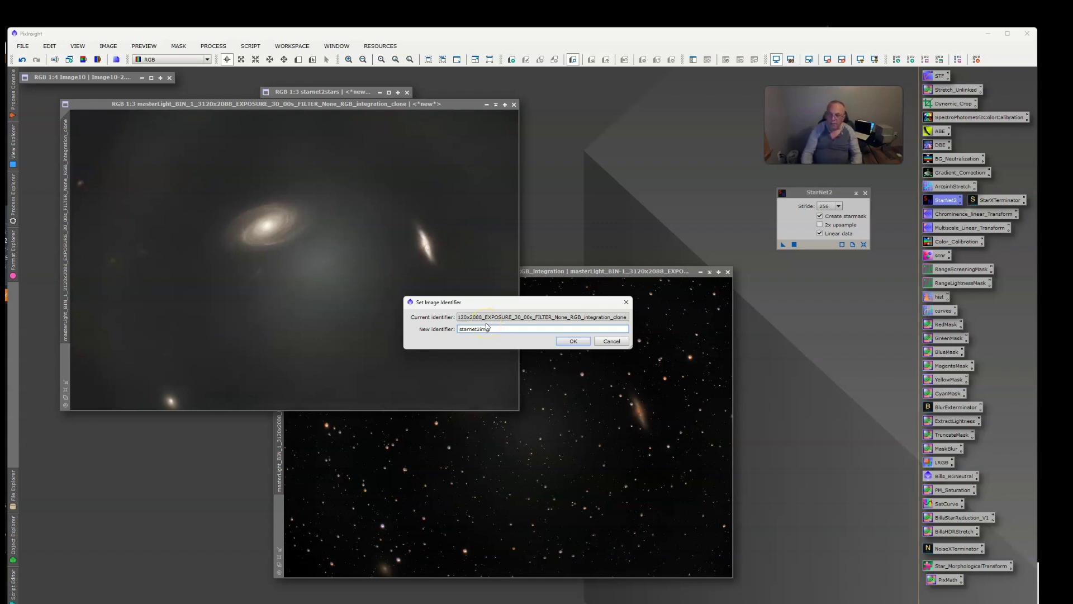
left_click(566, 339)
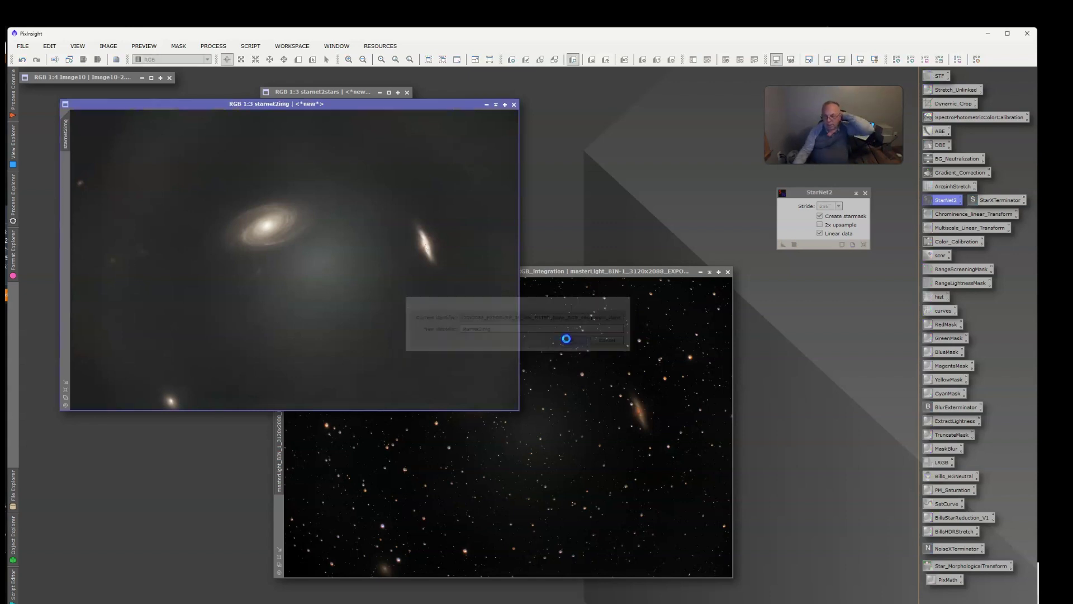
left_click(496, 105)
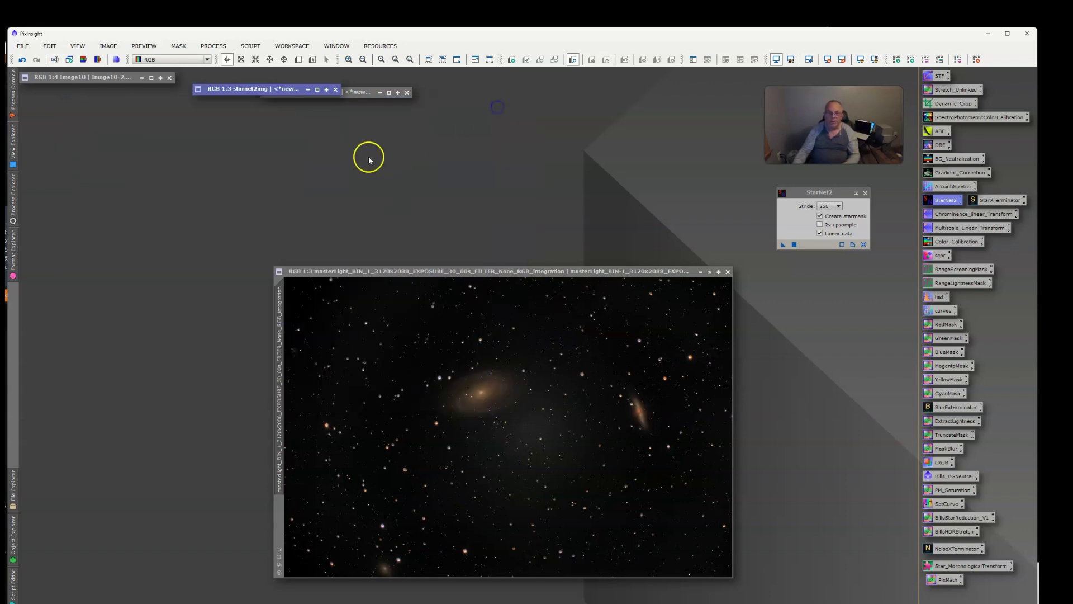
left_click_drag(280, 99, 528, 96)
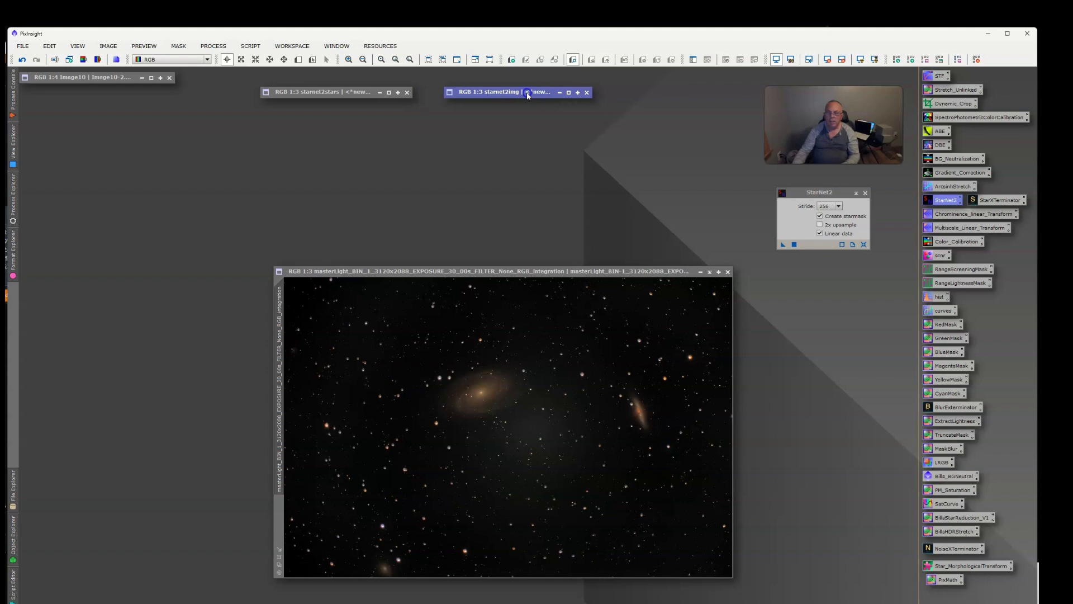
Close StarNet2 and apply StarXTerminator with Generate Star Image enabled to the repositioned integration image, closing the tool when finished
left_click_drag(630, 271, 594, 221)
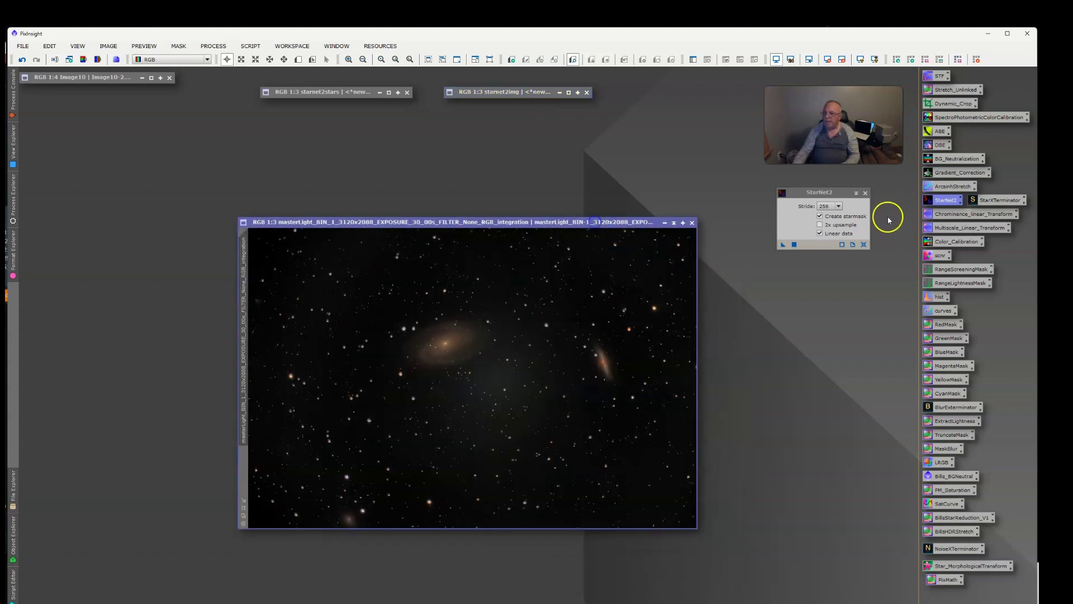
left_click(865, 193)
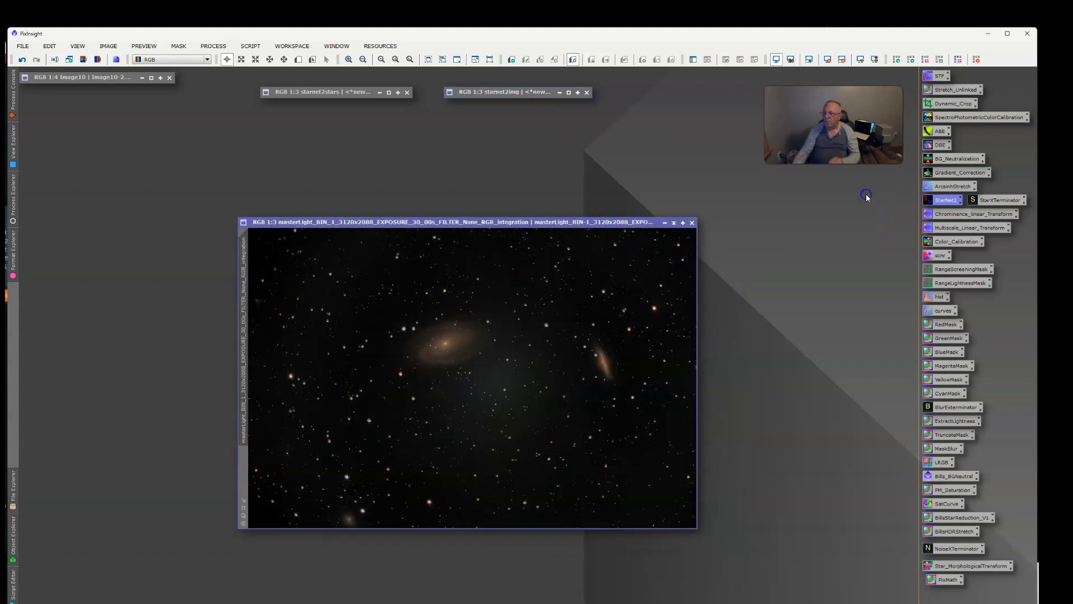
left_click(1003, 202)
double_click(1003, 202)
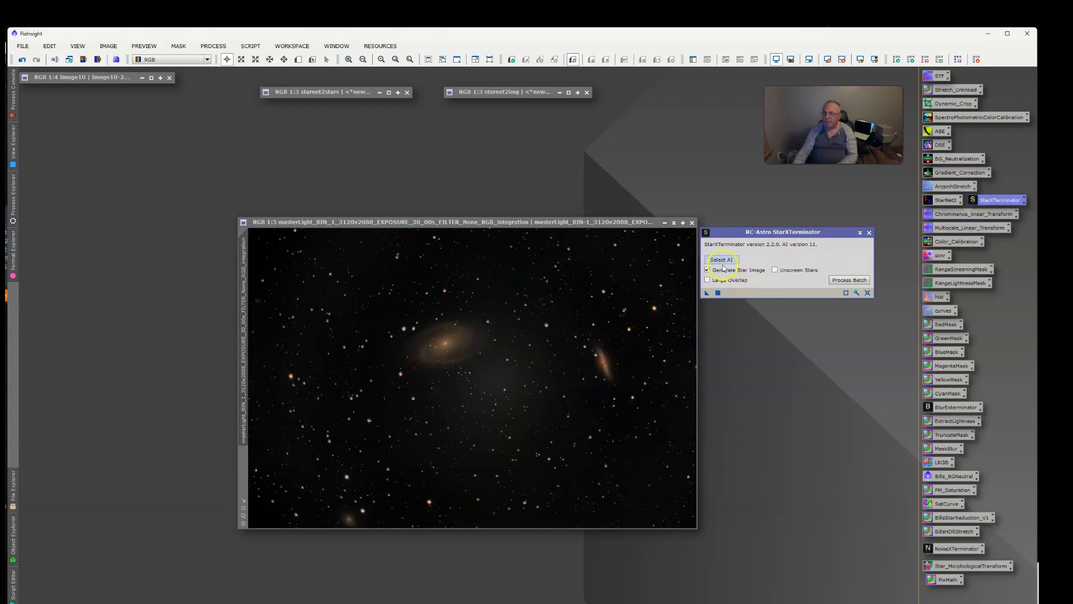
left_click_drag(712, 296, 628, 292)
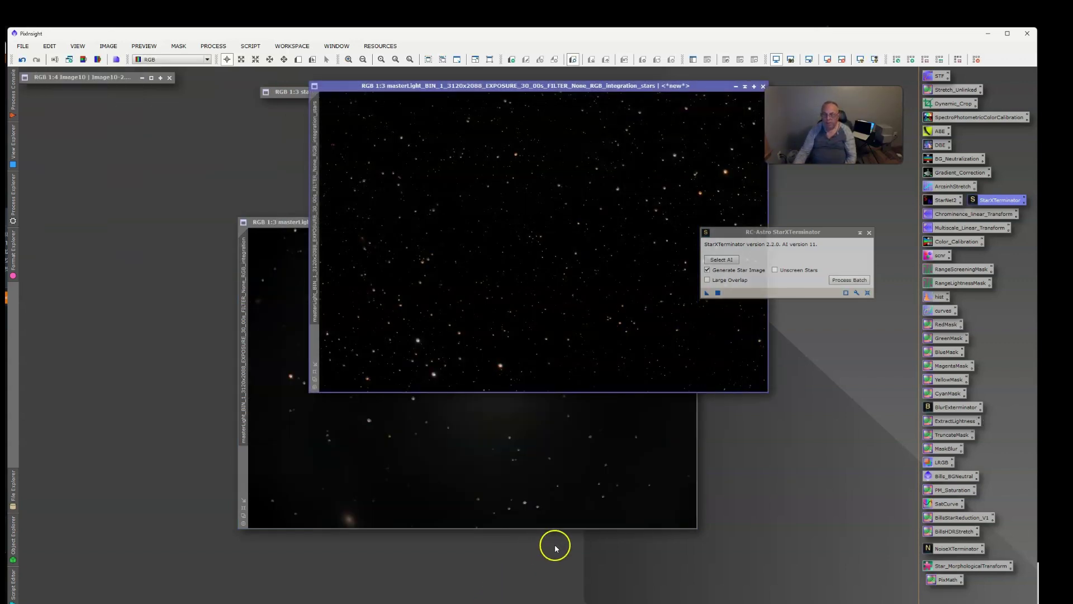
left_click(868, 232)
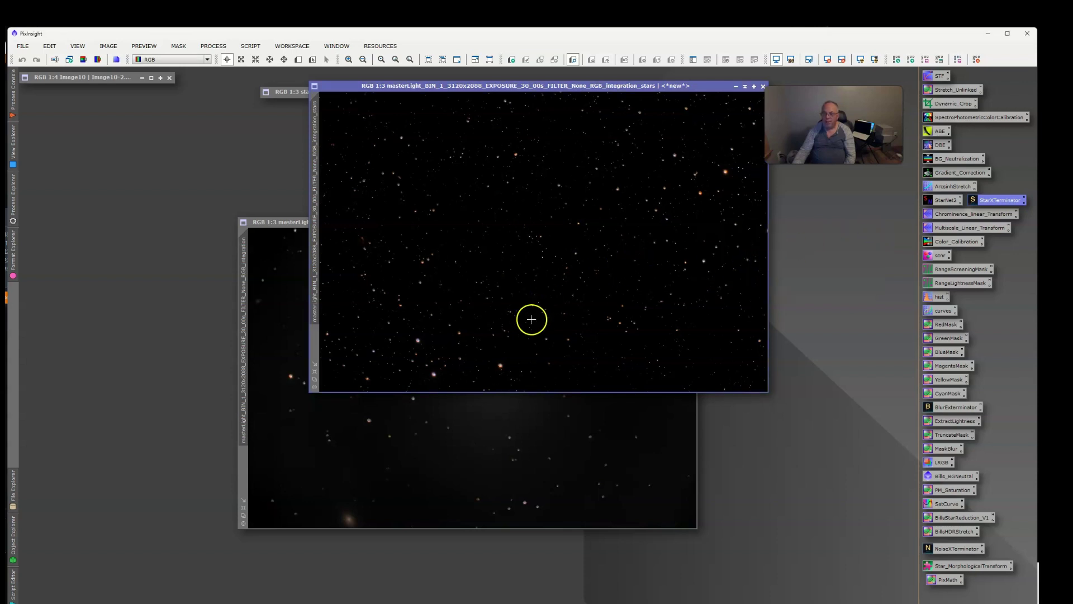
Rename the star image extracted from the integration image starxstars
right_click(314, 148)
left_click(350, 183)
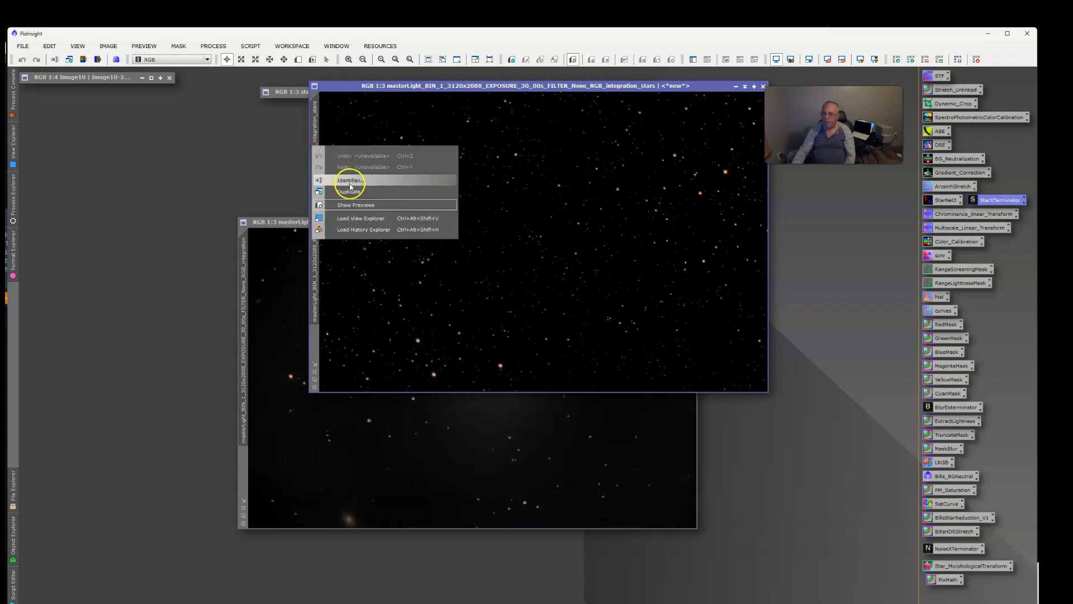
type("starxs")
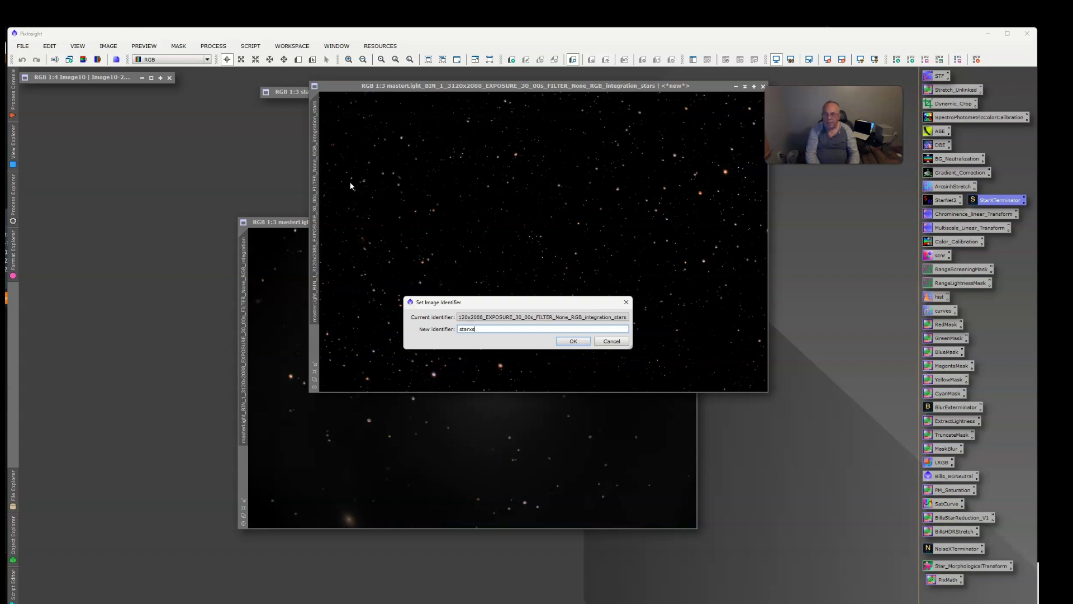
type("tars")
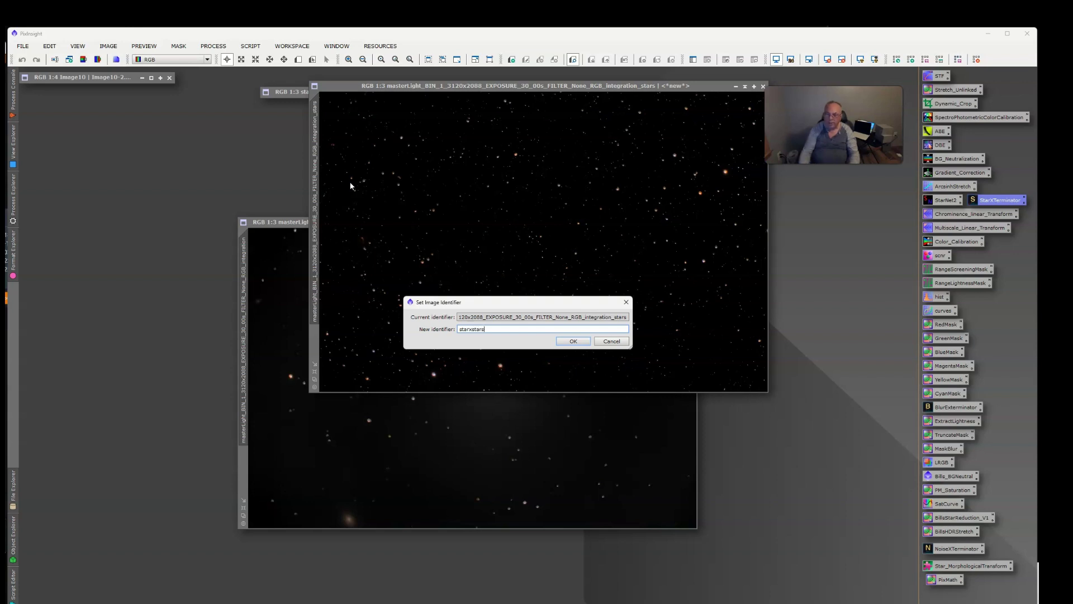
left_click(575, 342)
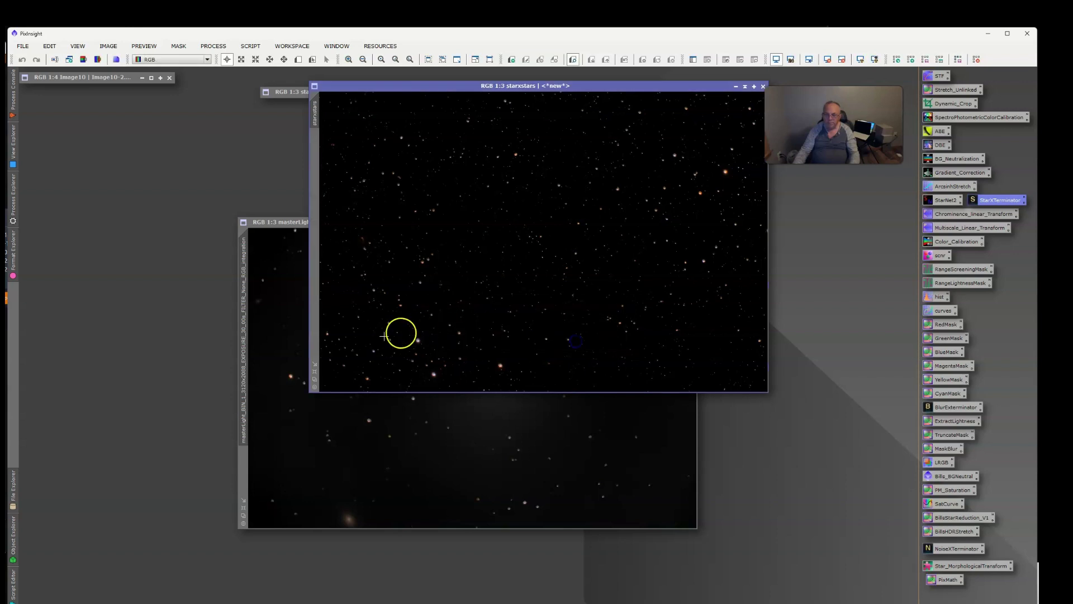
Minimize the starxstars image beside the other minimized images and rename the remaining integration image starximg
left_click(745, 87)
left_click_drag(553, 234, 706, 90)
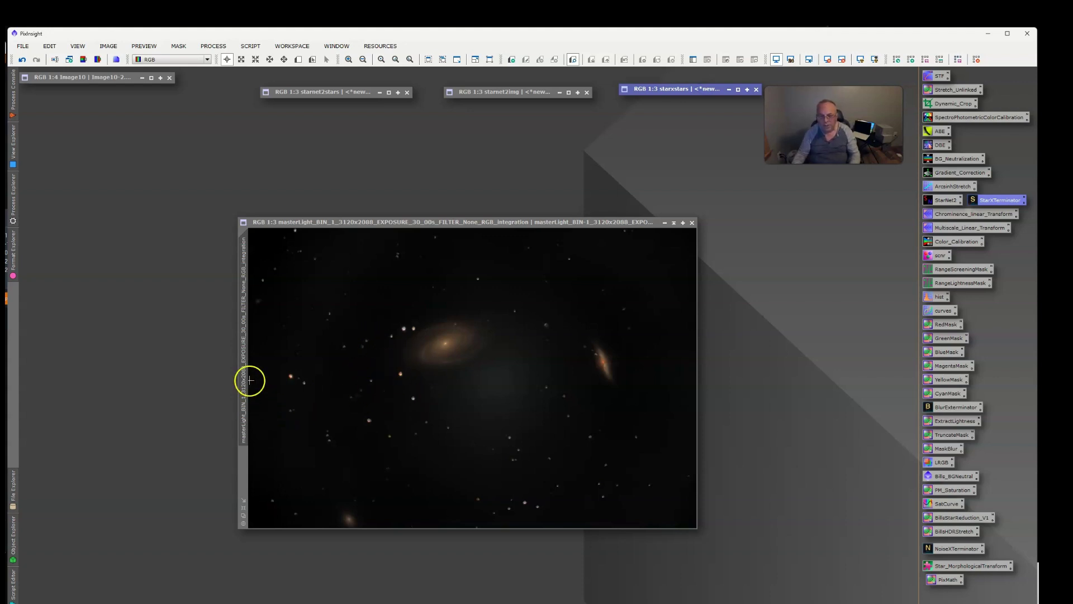
right_click(243, 370)
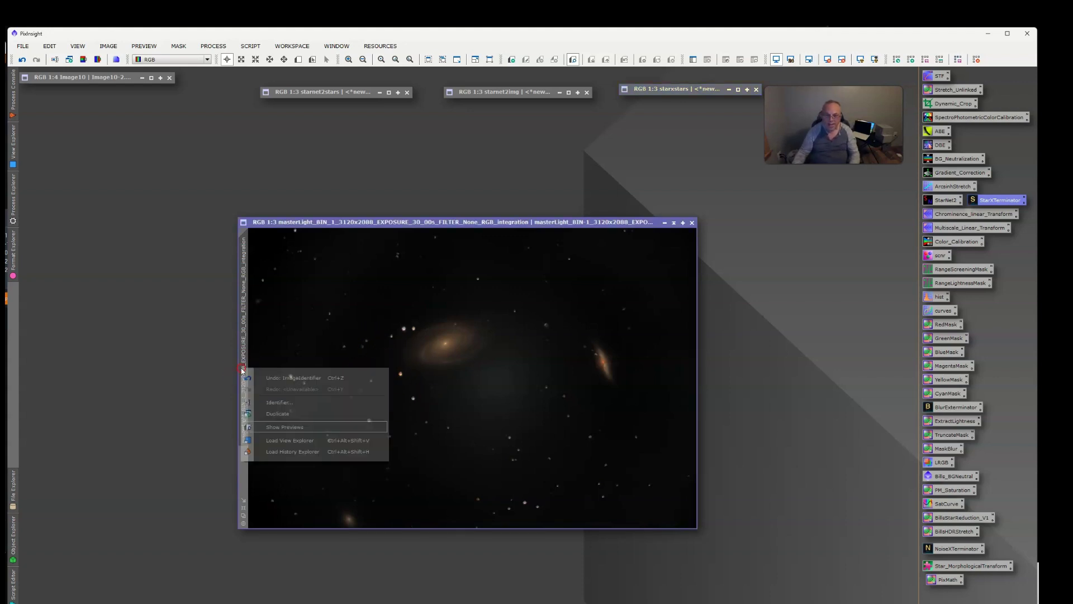
left_click(282, 408)
type("arximg")
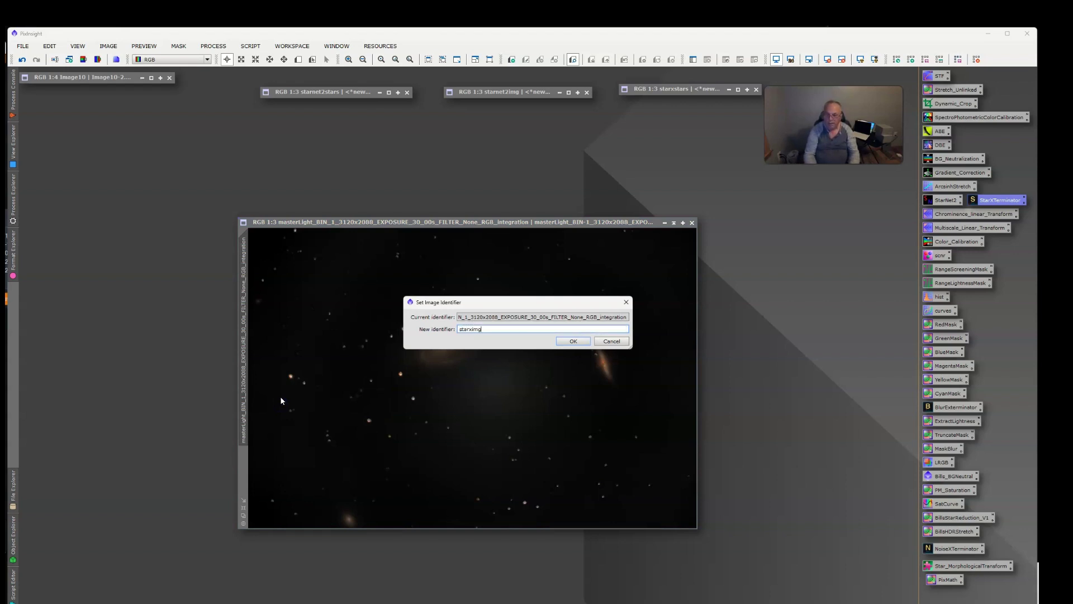
left_click(573, 341)
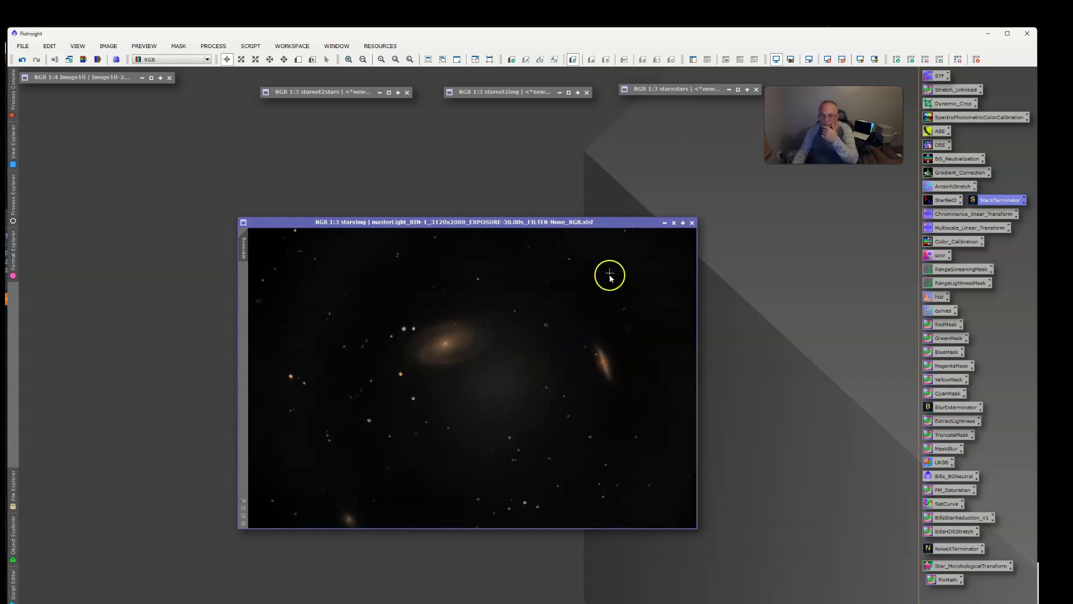
Restore the starnet2img image and arrange starximg beside it to compare the two star removal results
left_click_drag(618, 231, 838, 214)
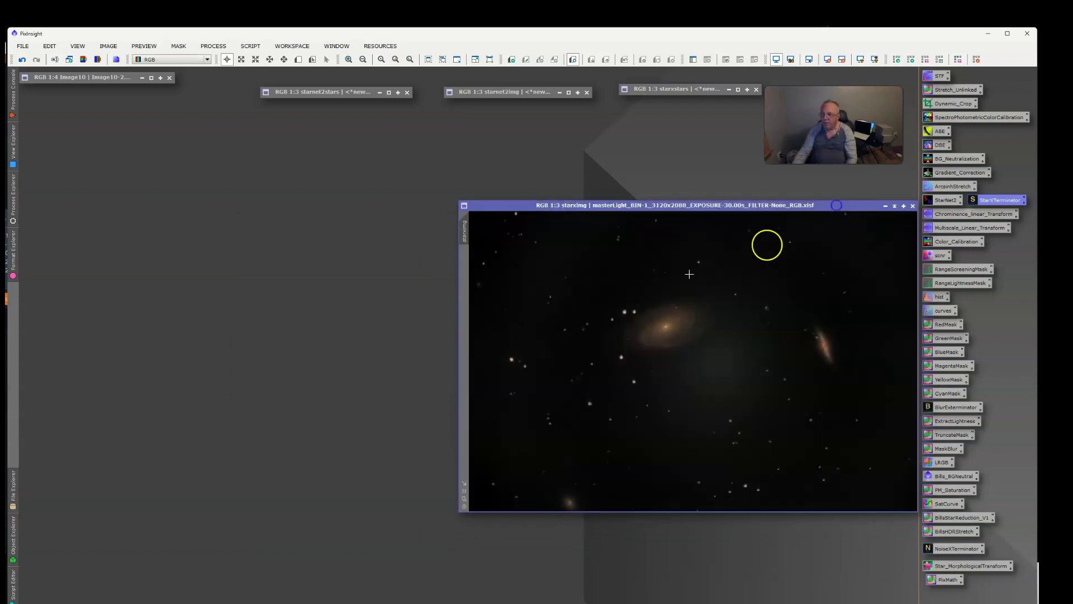
double_click(492, 91)
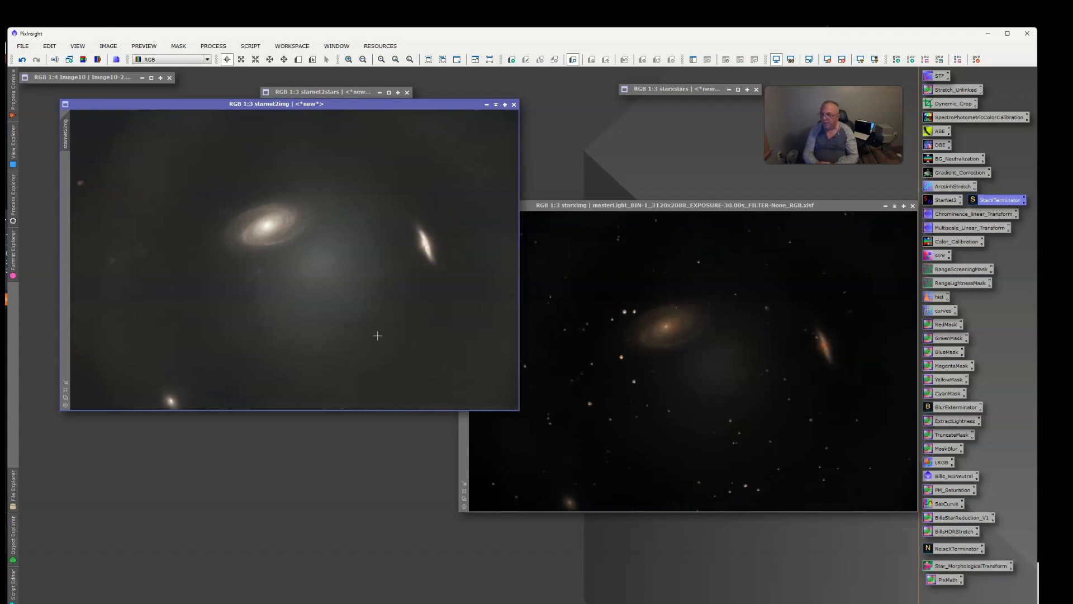
left_click(623, 412)
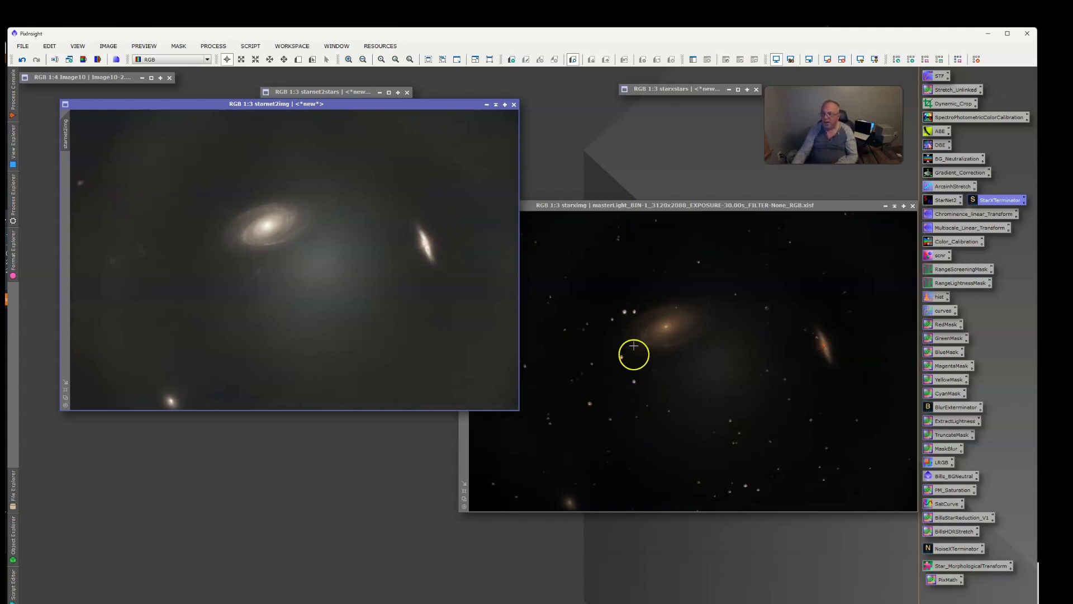
left_click(711, 211)
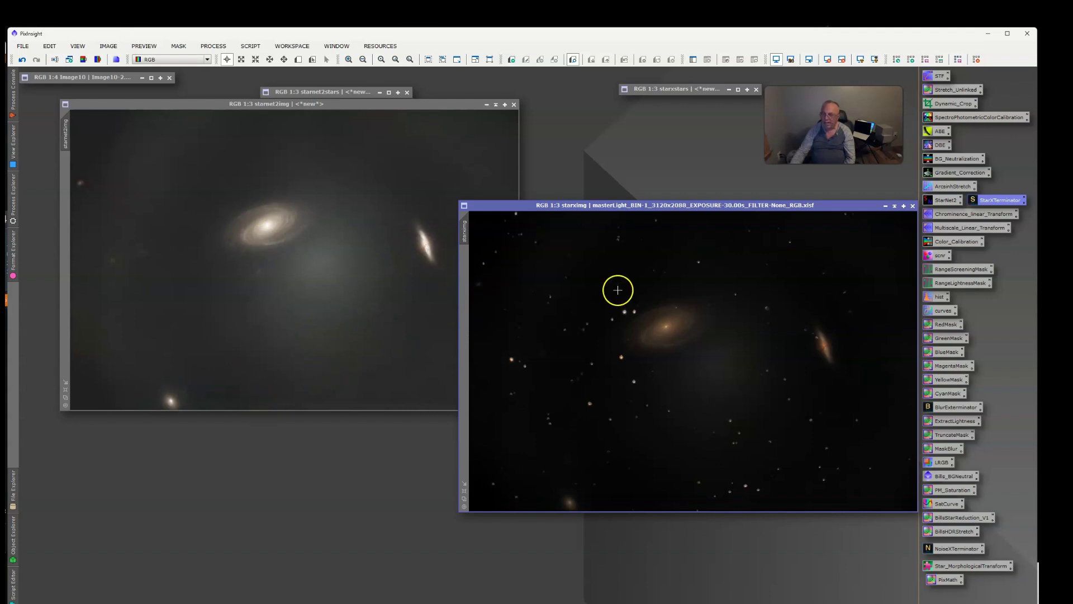
left_click_drag(722, 206, 615, 196)
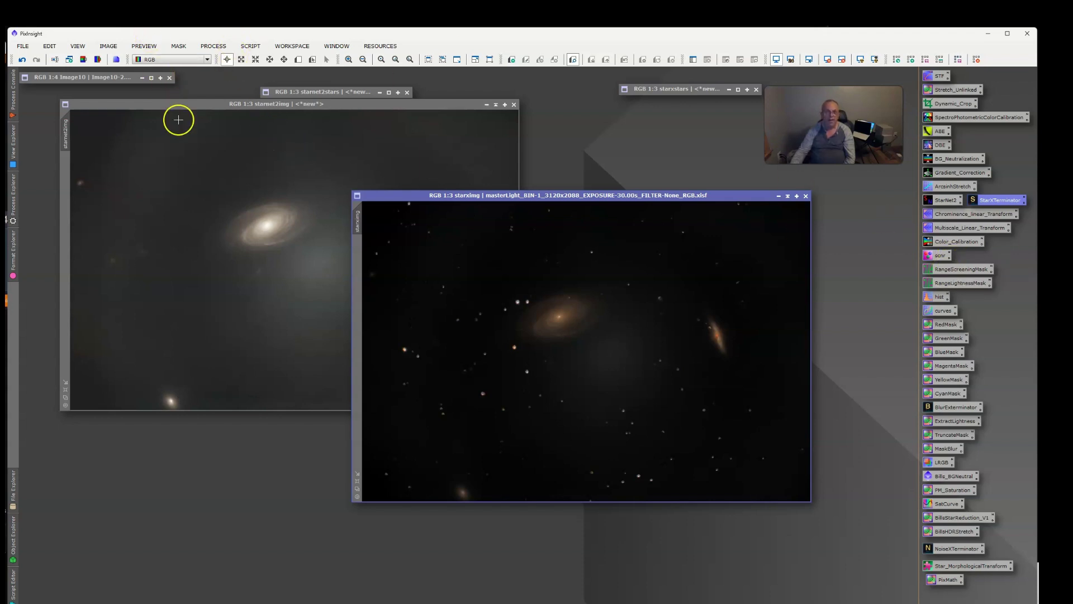
Open the RangeSelection process, lay it out clear of the starximg image and make starximg the active image
left_click(211, 45)
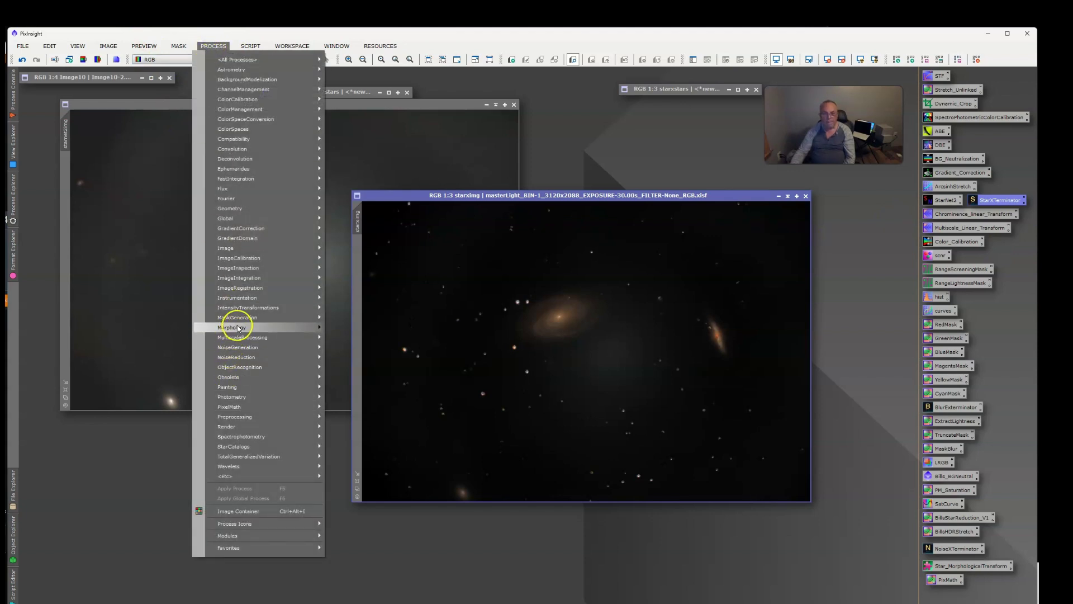
mouse_move(242, 320)
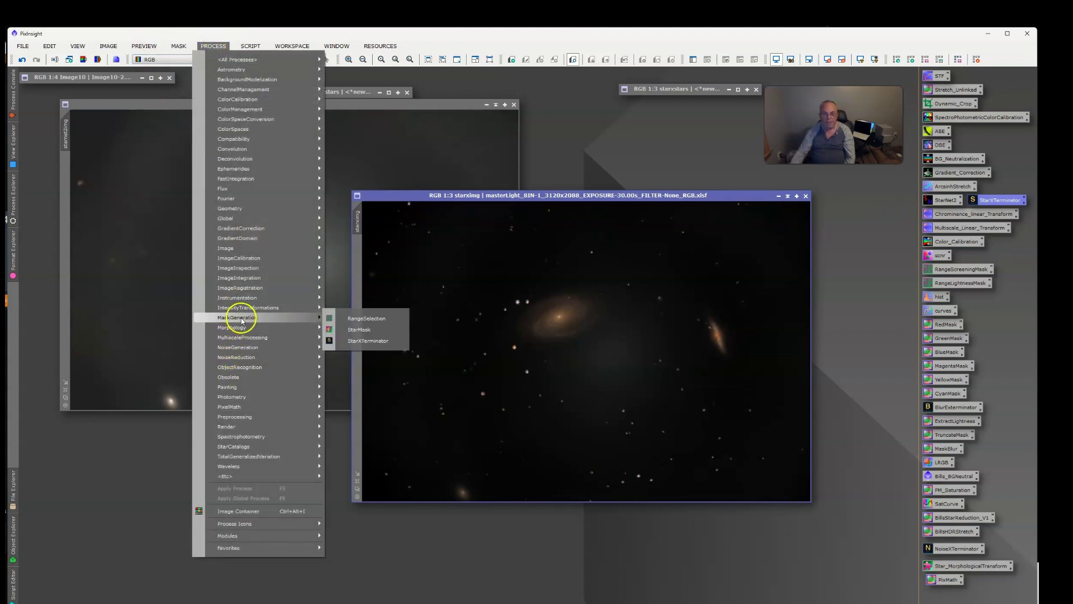
left_click(362, 318)
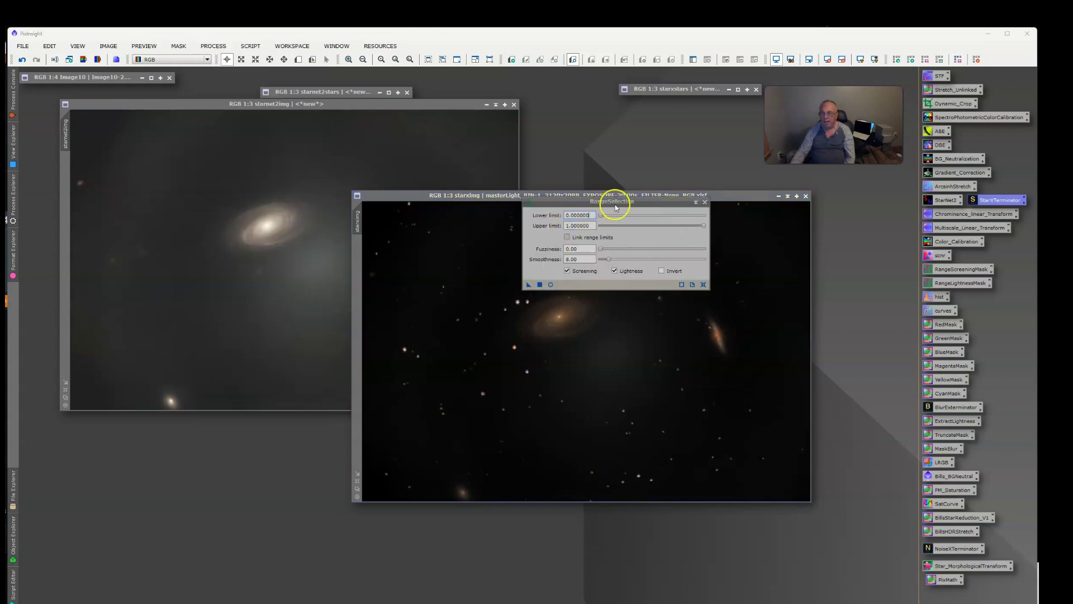
left_click_drag(615, 203, 763, 190)
left_click_drag(553, 194, 286, 203)
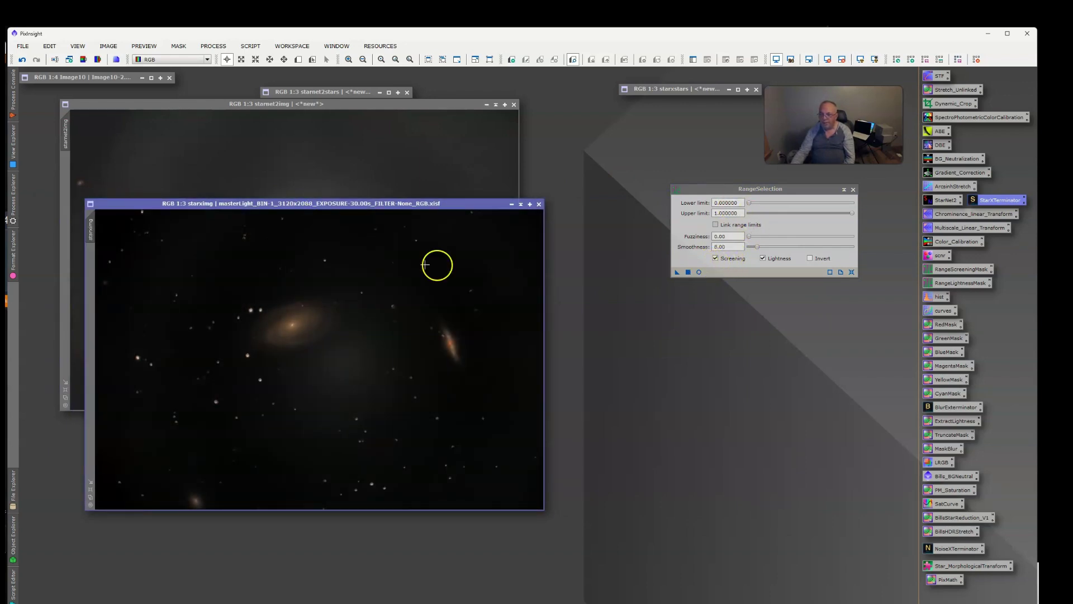
left_click(291, 311)
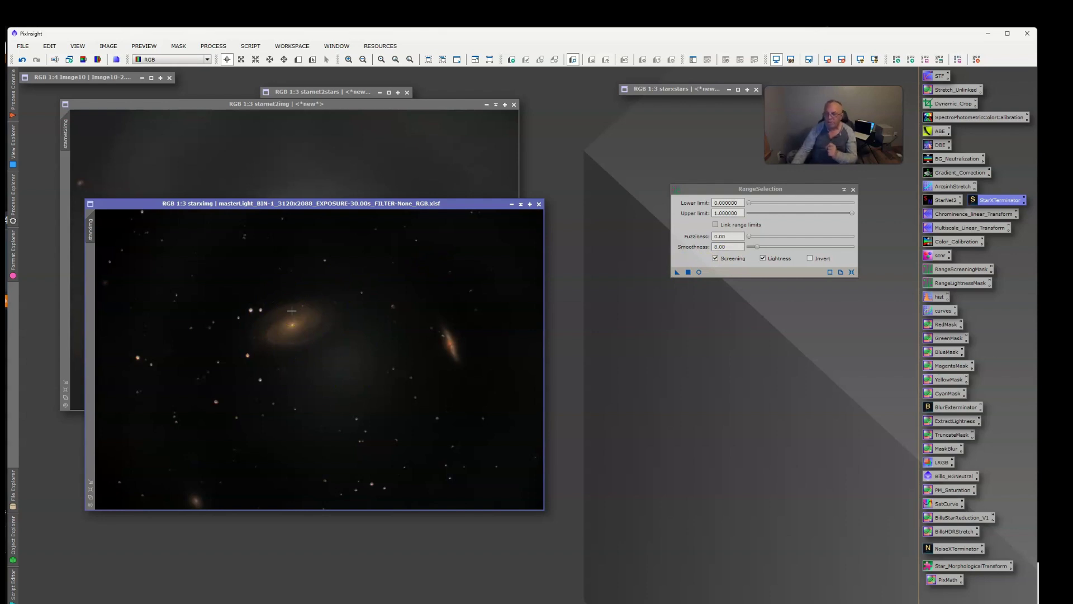
Open RangeSelection's real-time preview on starximg and try the Screening and Lightness options, leaving Lightness enabled and Screening disabled
left_click(764, 260)
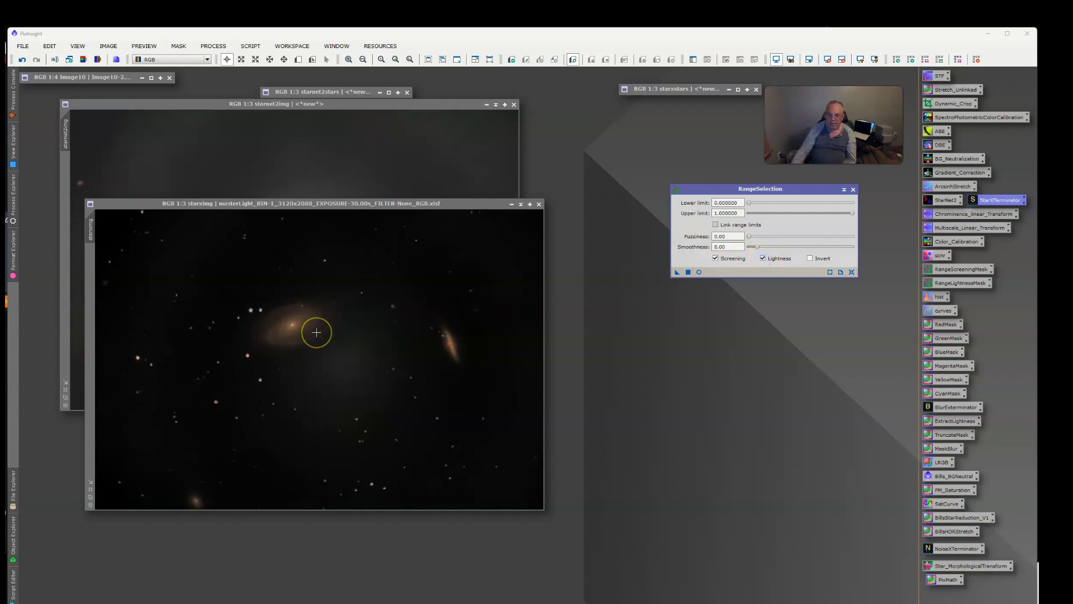
left_click(715, 274)
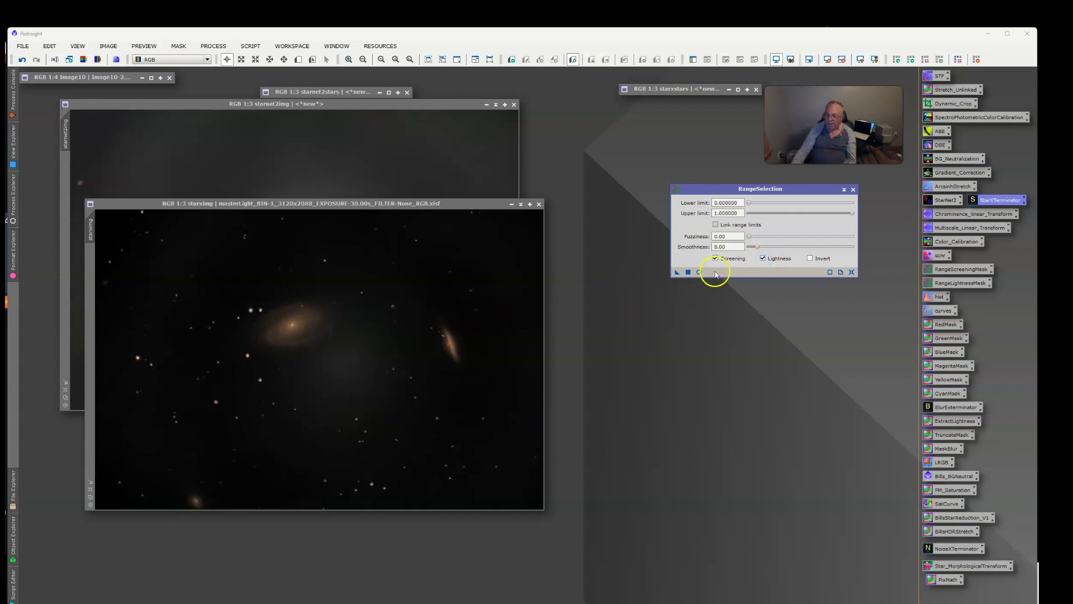
left_click(764, 258)
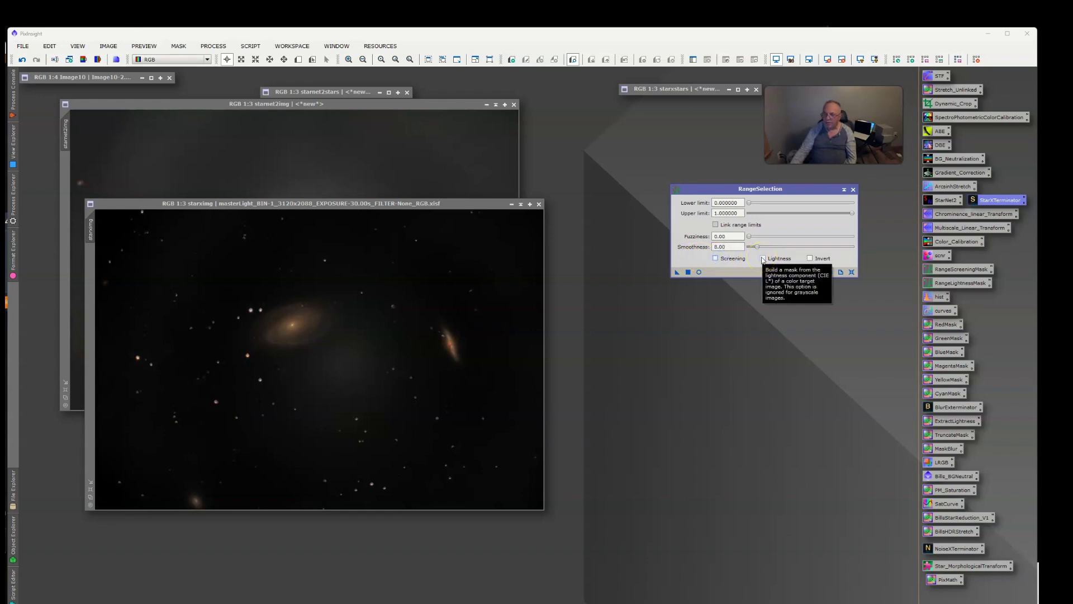
left_click(700, 273)
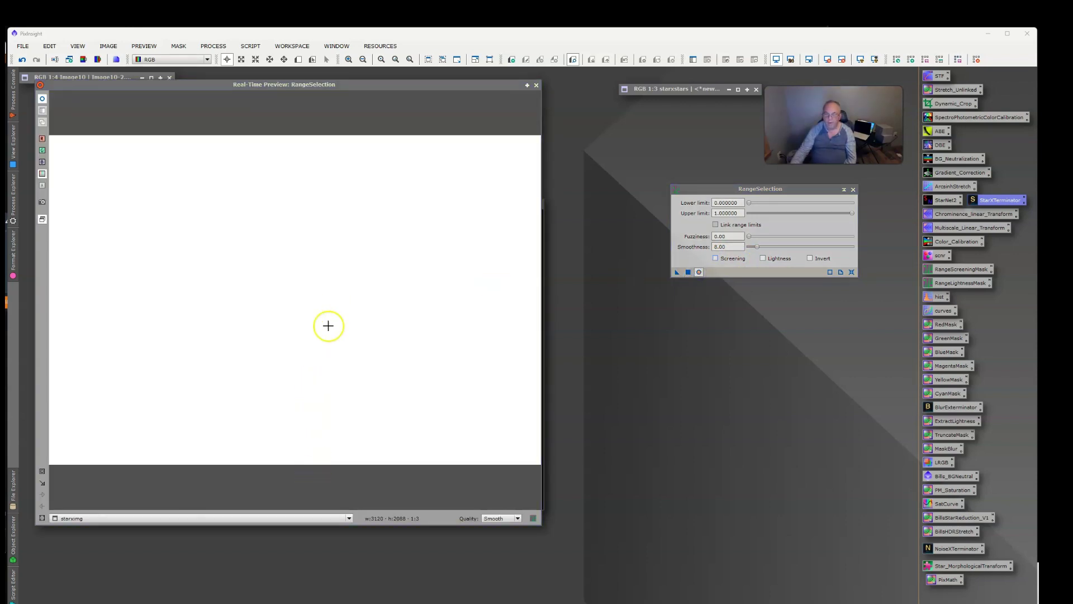
left_click(716, 259)
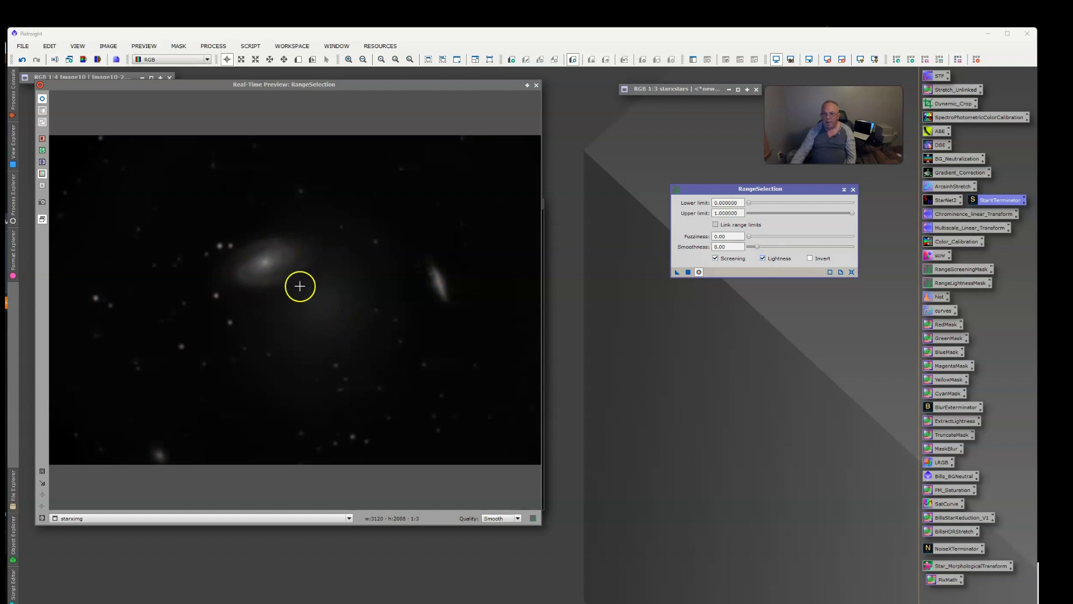
left_click(731, 260)
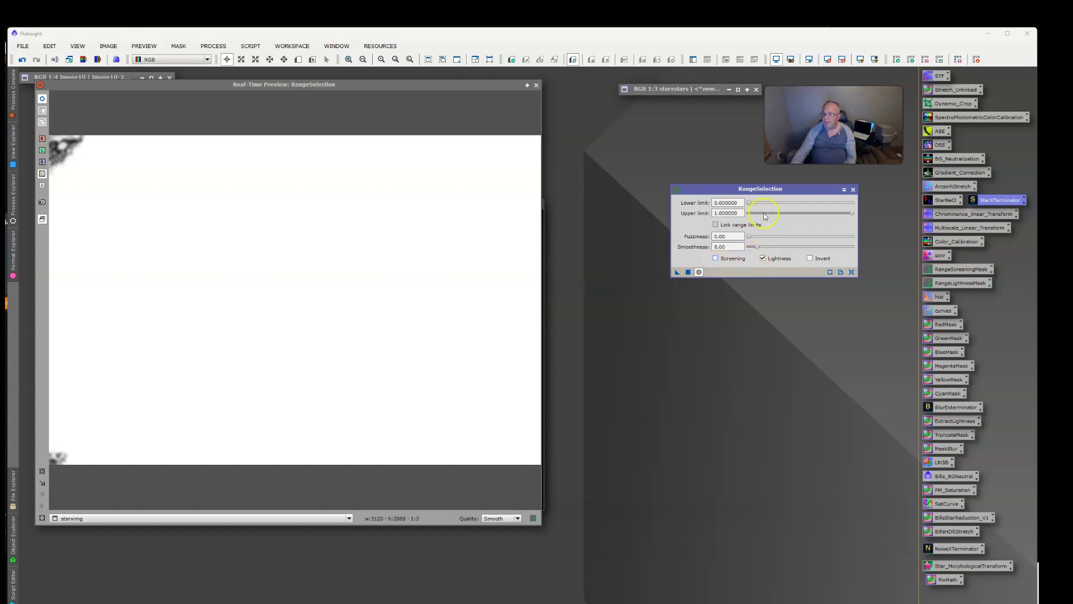
Set the RangeSelection lower limit to 0.08 and fuzziness to 0.22 to isolate the galaxies in the preview
left_click_drag(751, 207, 760, 206)
left_click_drag(761, 206, 763, 205)
left_click(447, 262)
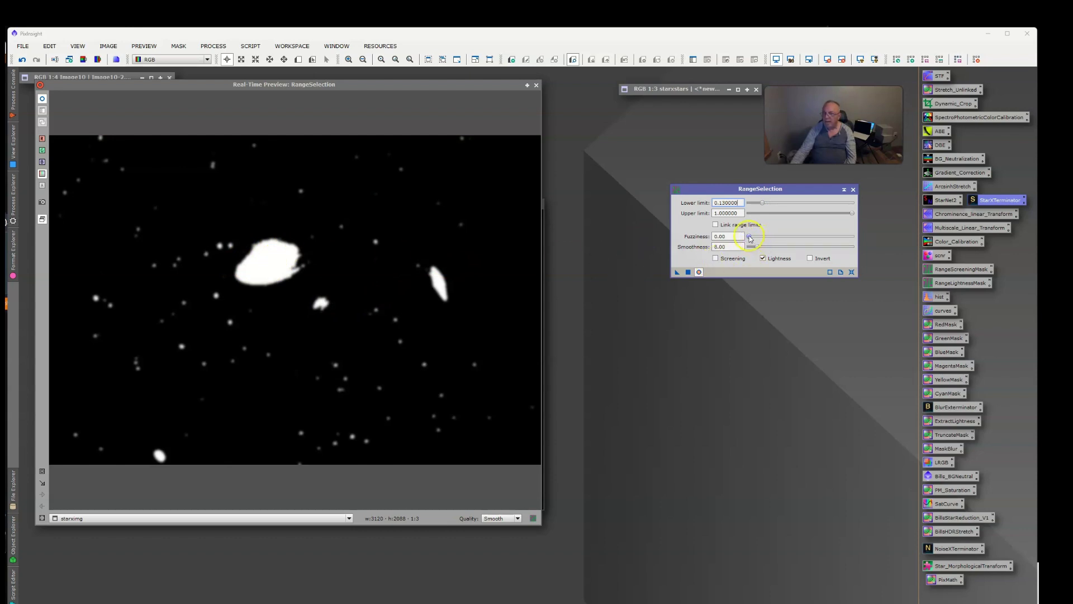
mouse_move(750, 239)
left_mouse_down()
mouse_move(760, 239)
mouse_move(759, 206)
mouse_move(770, 238)
left_mouse_up()
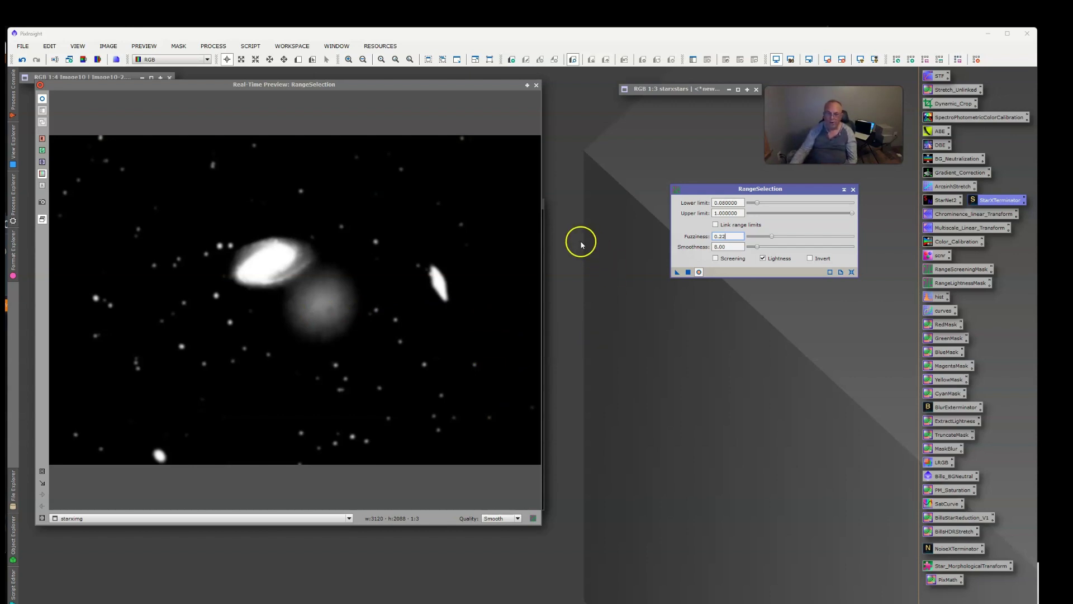
Generate the range mask from starximg, close the real-time preview and move the mask image clear of the RangeSelection window
left_click(689, 273)
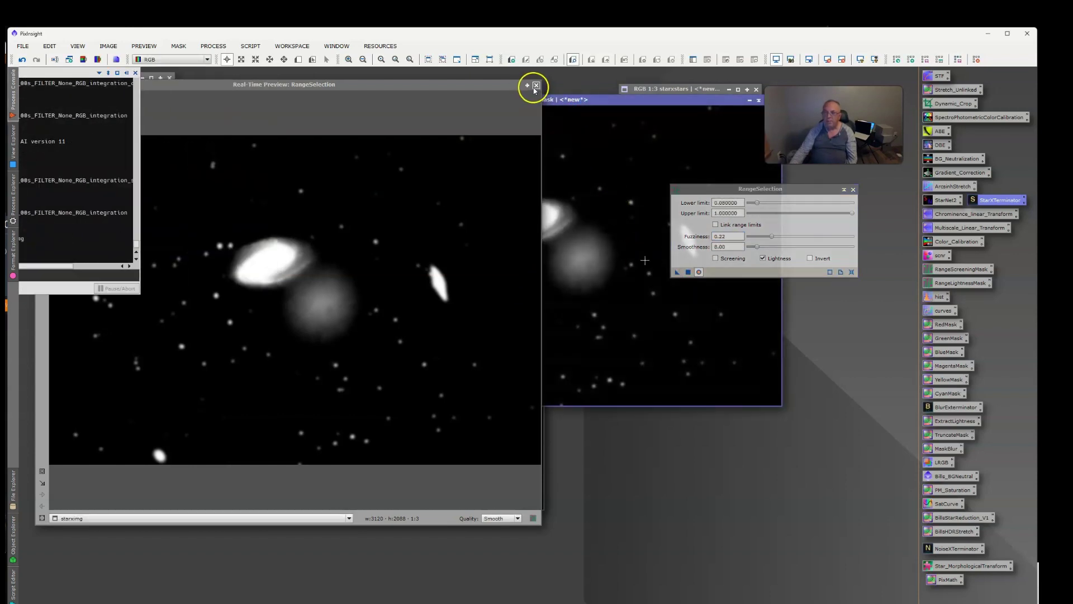
left_click(535, 87)
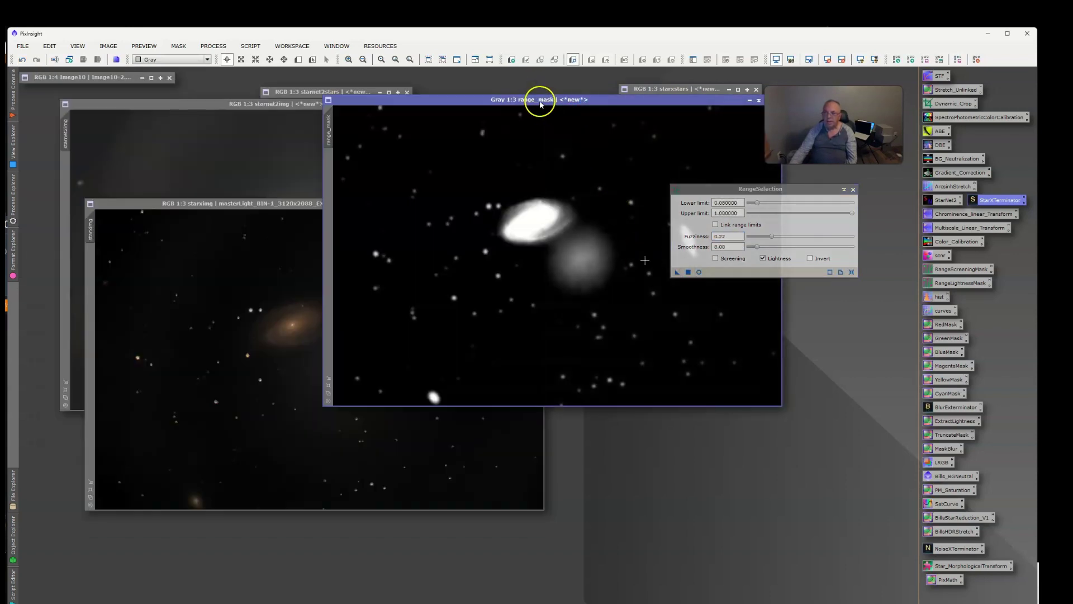
left_click_drag(539, 101, 425, 122)
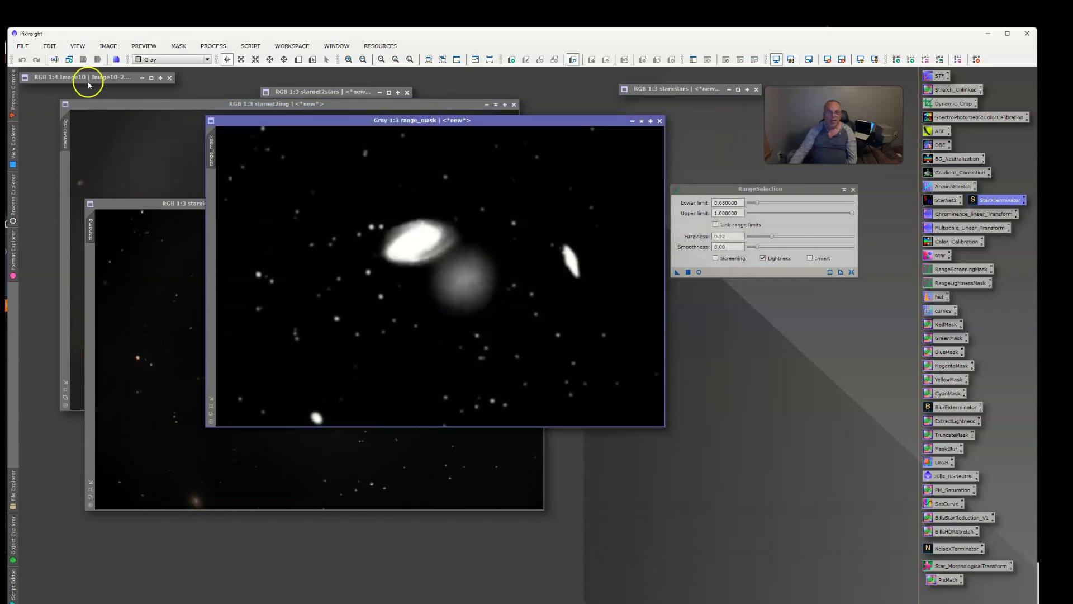
Open CloneStamp beside the range mask, reset it, and set its softness to 0.68 and opacity to 0.88
left_click(221, 48)
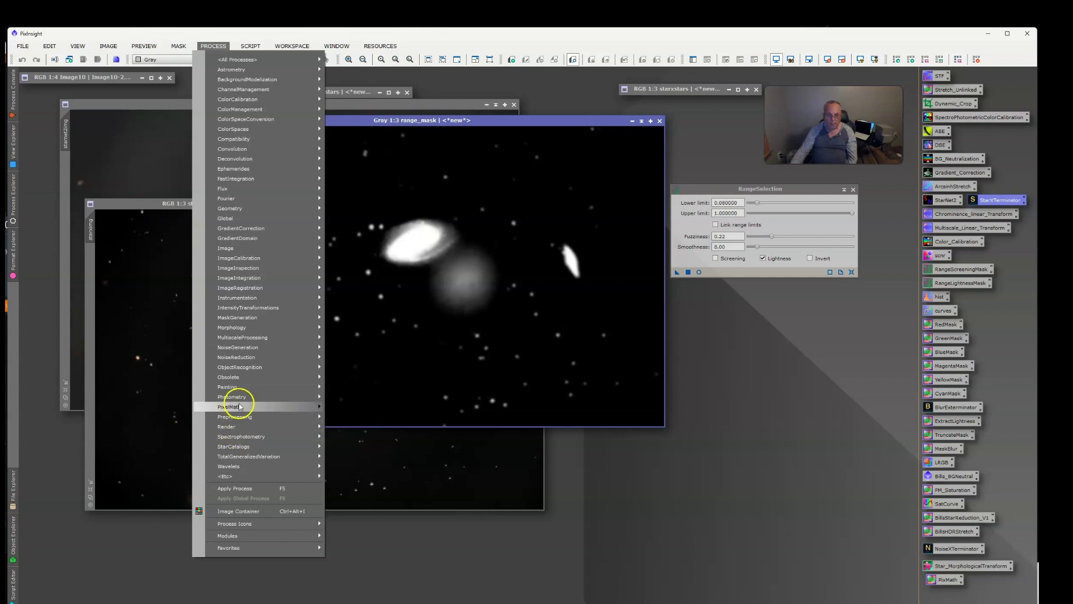
mouse_move(238, 400)
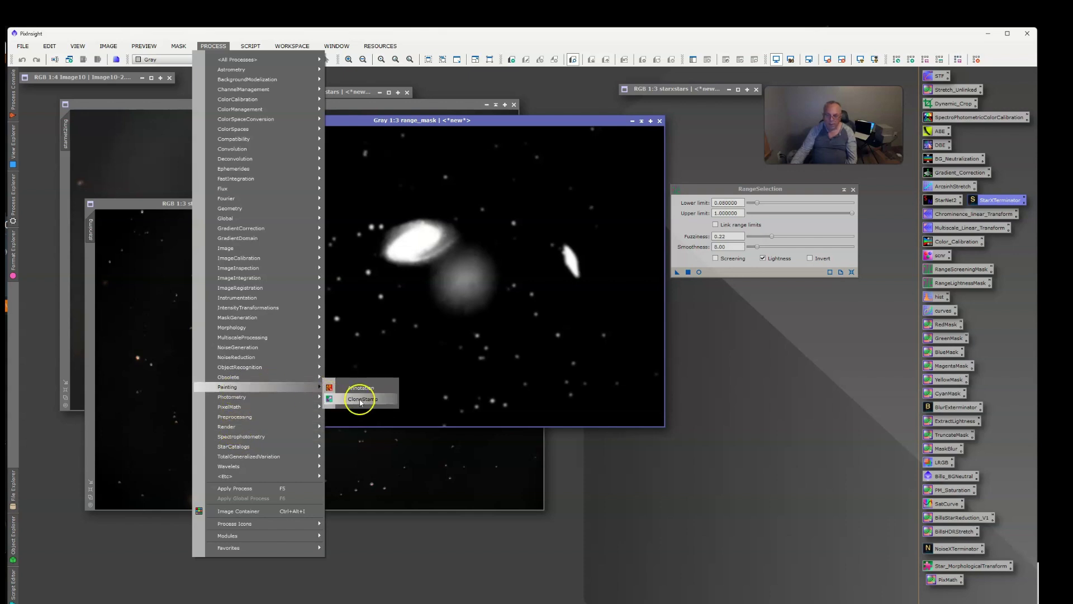
left_click(360, 399)
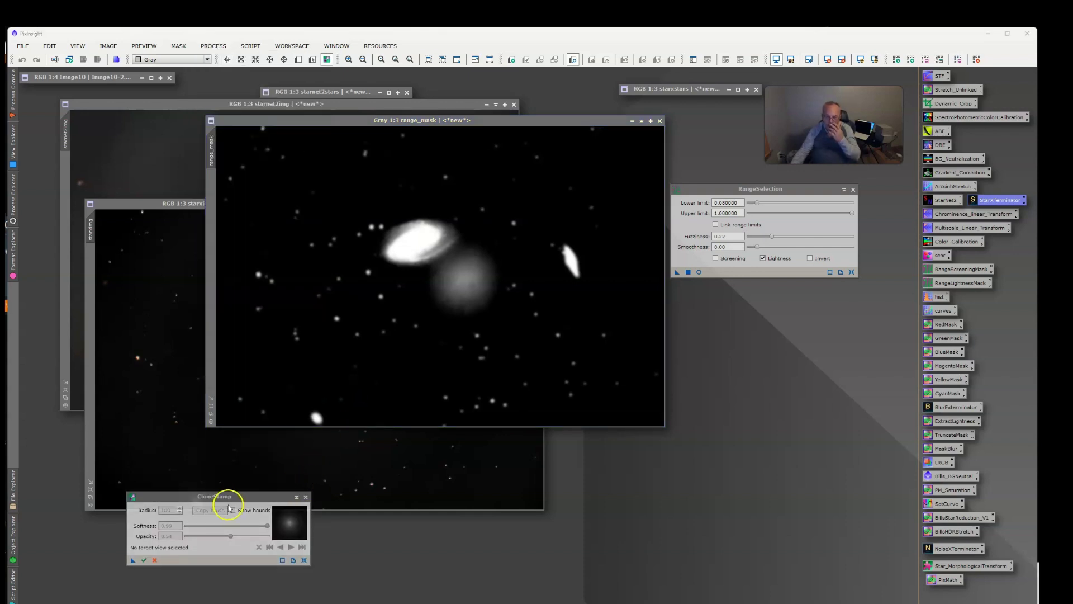
left_click_drag(235, 499, 795, 307)
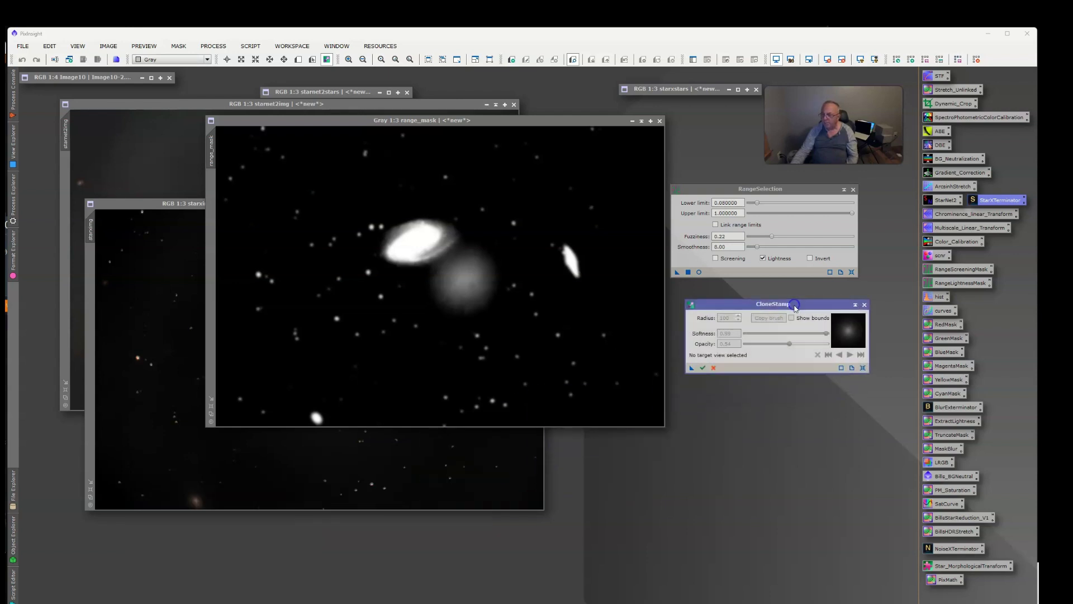
left_click(864, 368)
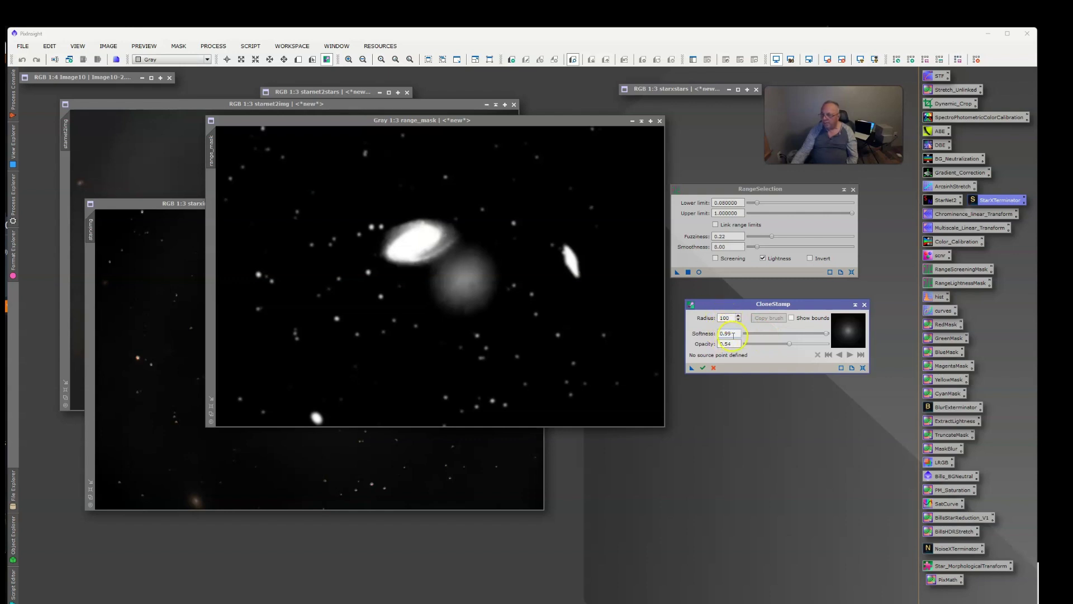
left_click_drag(826, 336, 814, 335)
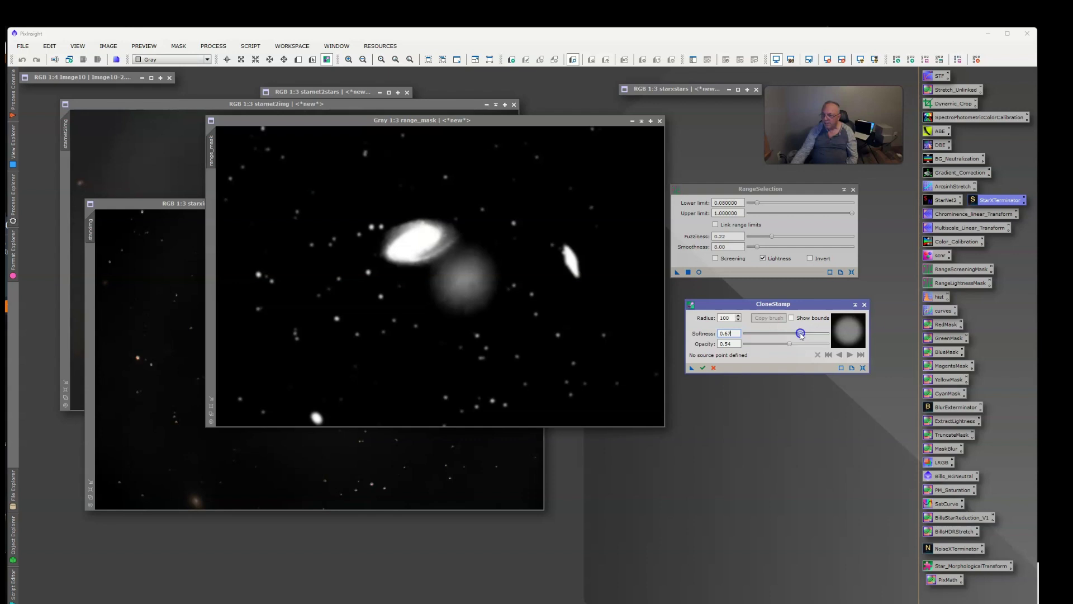
left_click_drag(788, 346, 812, 346)
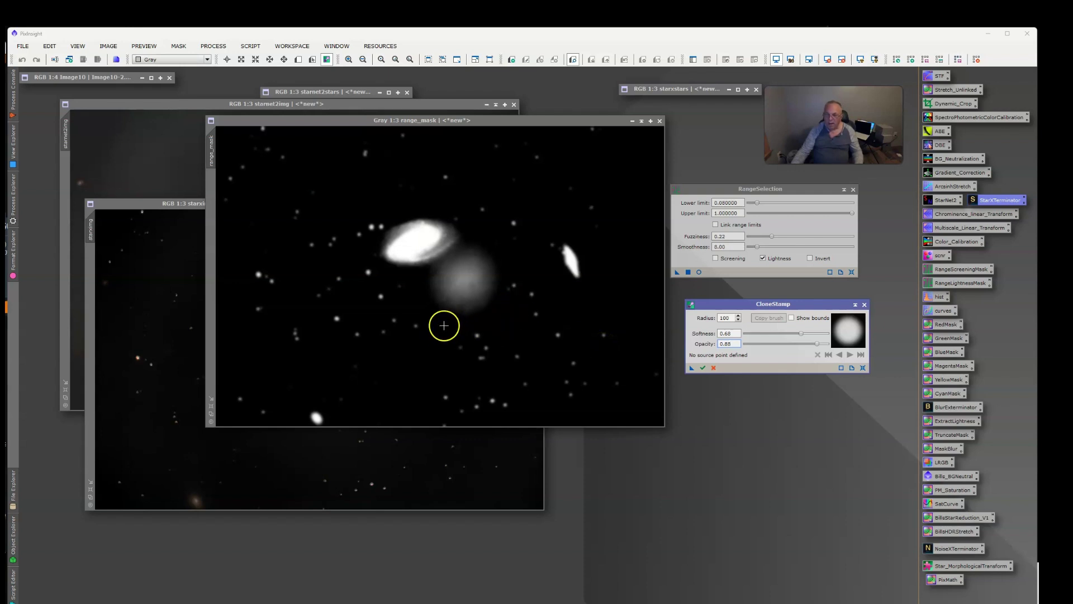
Clone nearby black background over the round gray glow beside the large galaxy in the range mask
left_click(445, 325, "ctrl")
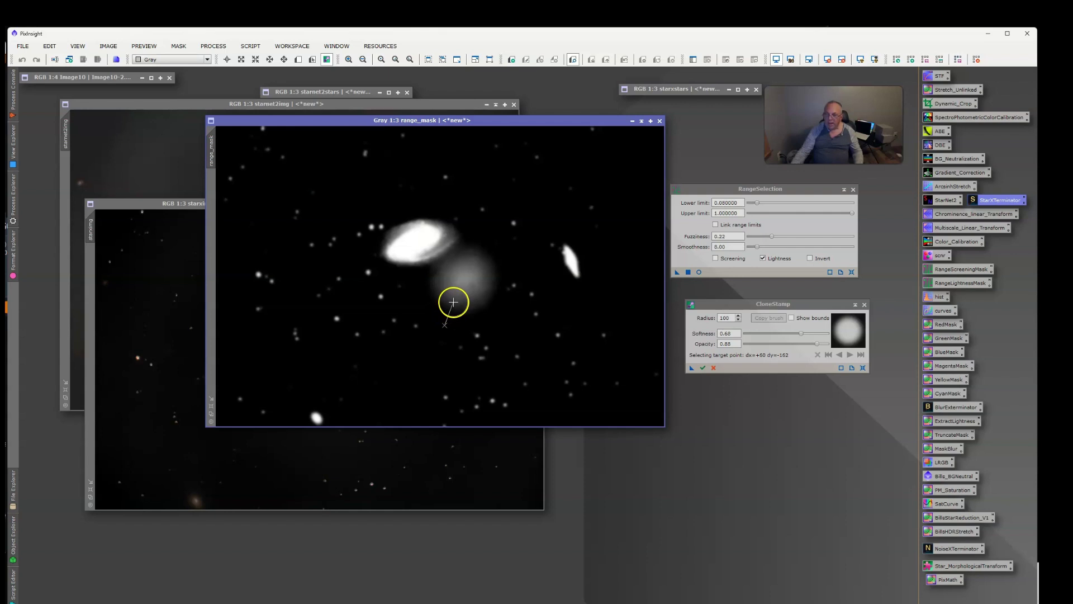
left_click(452, 302)
mouse_move(453, 302)
left_mouse_down()
mouse_move(482, 268)
mouse_move(484, 284)
mouse_move(446, 287)
mouse_move(471, 258)
mouse_move(452, 272)
mouse_move(444, 315)
mouse_move(443, 303)
mouse_move(481, 296)
mouse_move(459, 293)
left_mouse_up()
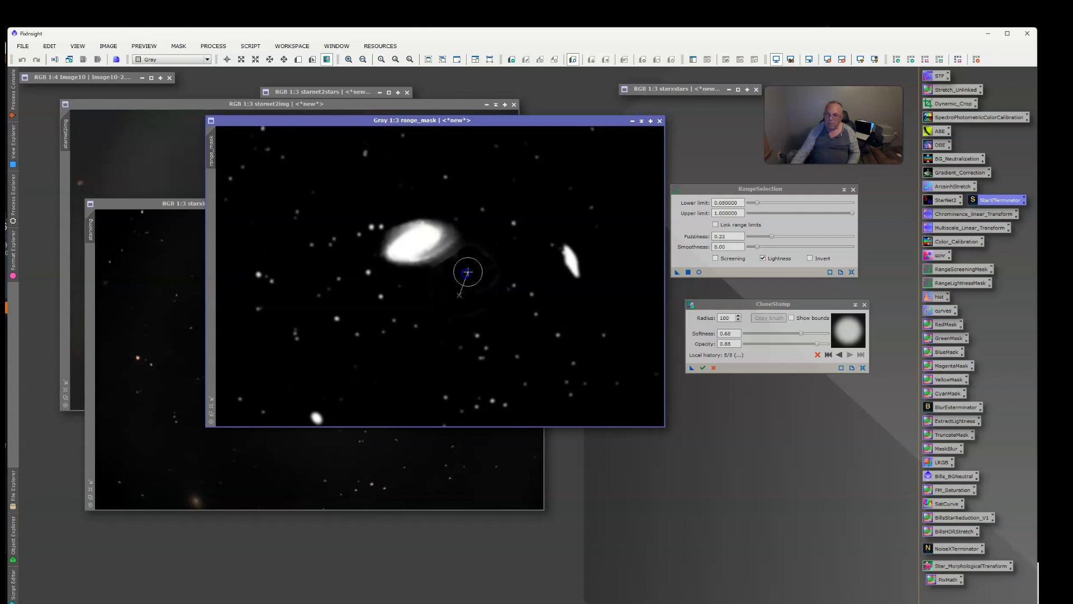
mouse_move(483, 255)
left_mouse_down()
mouse_move(455, 271)
mouse_move(462, 290)
left_mouse_up()
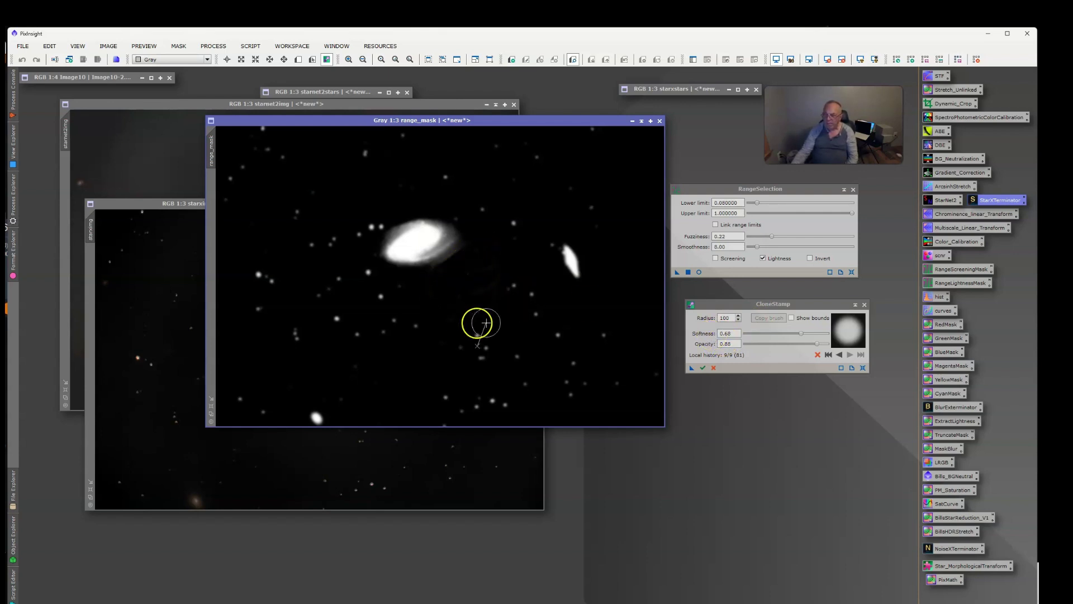
Commit the clone stamp edits and rename the cleaned range mask image as lightmask1
left_click(703, 369)
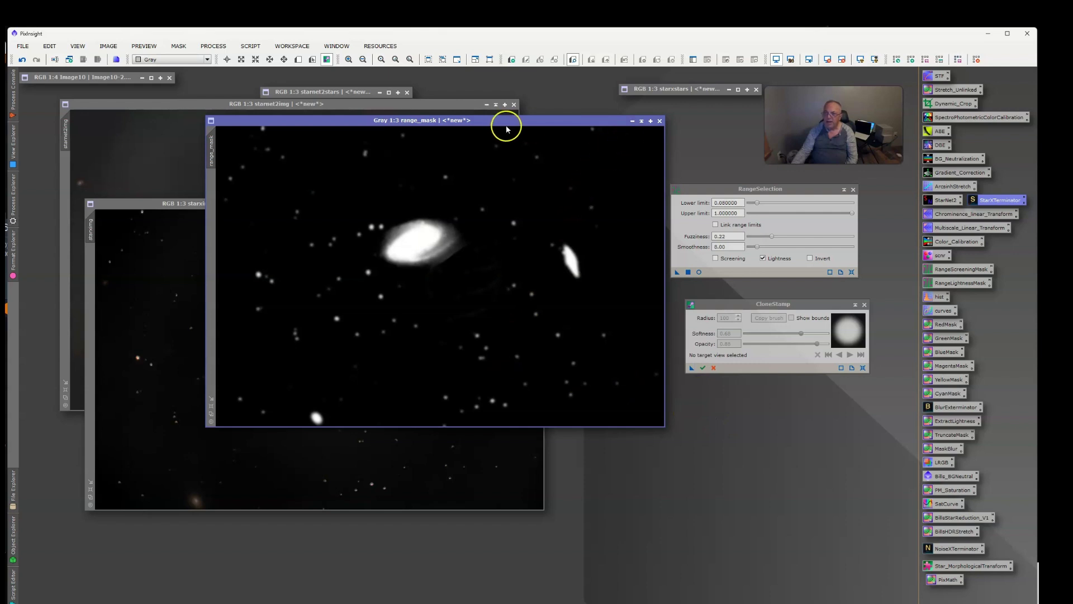
right_click(209, 161)
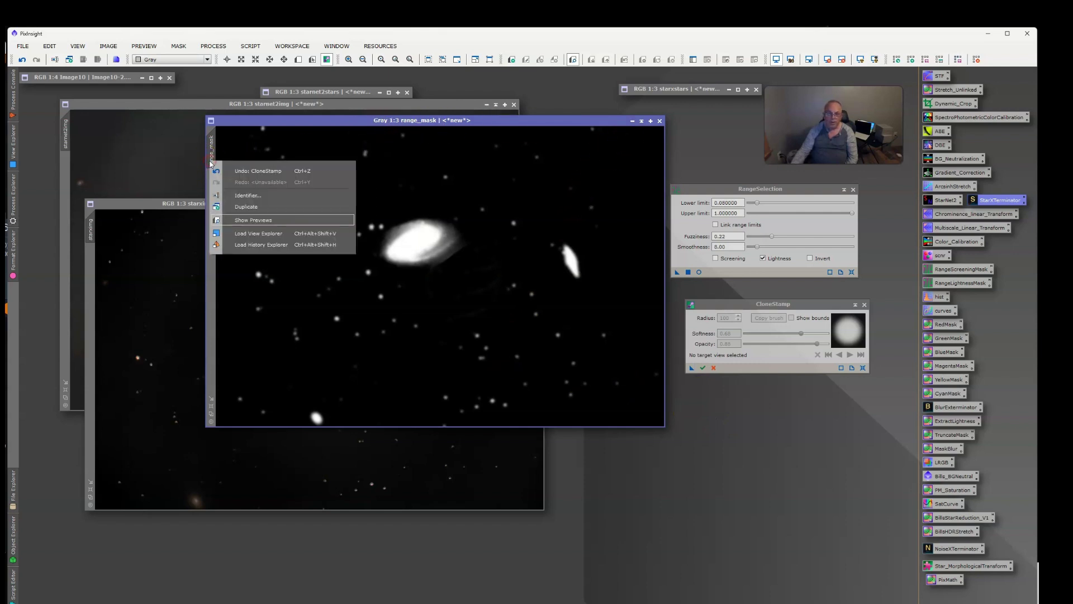
left_click(246, 197)
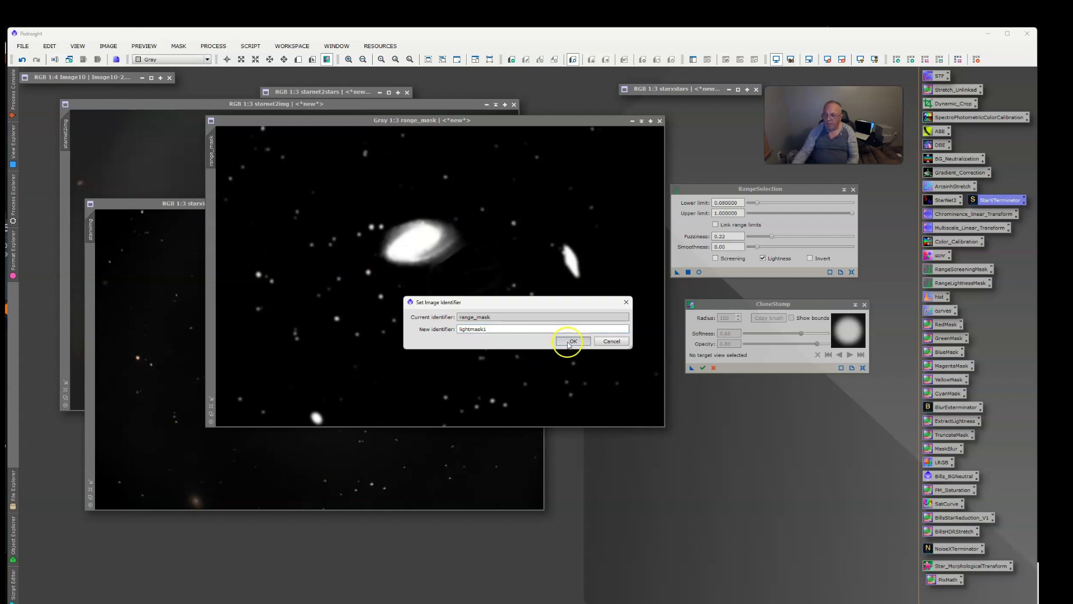
left_click(569, 341)
Collapse lightmask1 to its title bar, park it clear of the other images and close CloneStamp
left_click(641, 119)
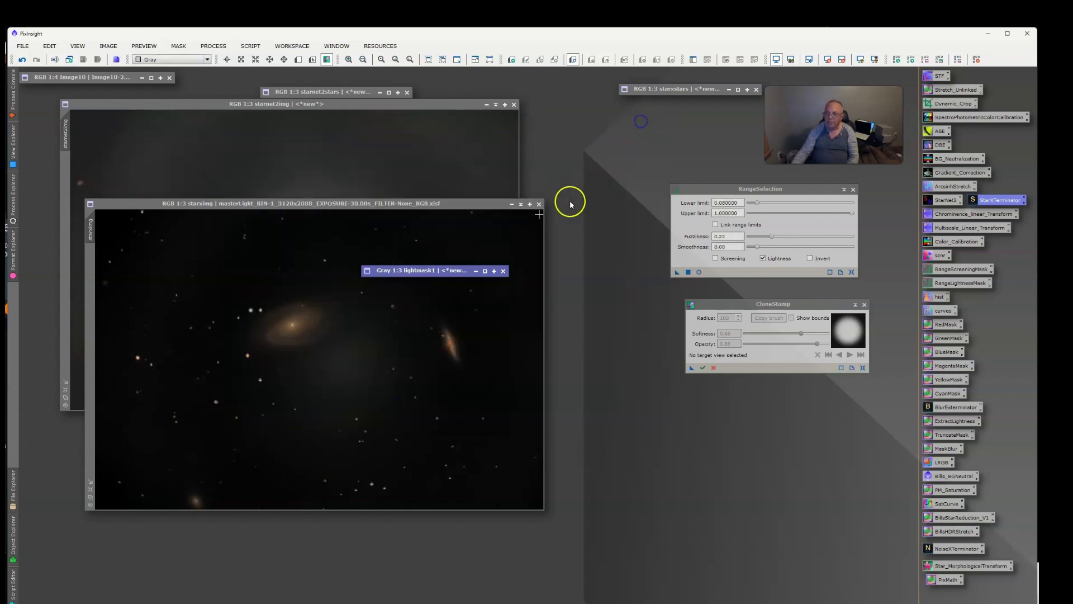
left_click_drag(455, 278, 834, 585)
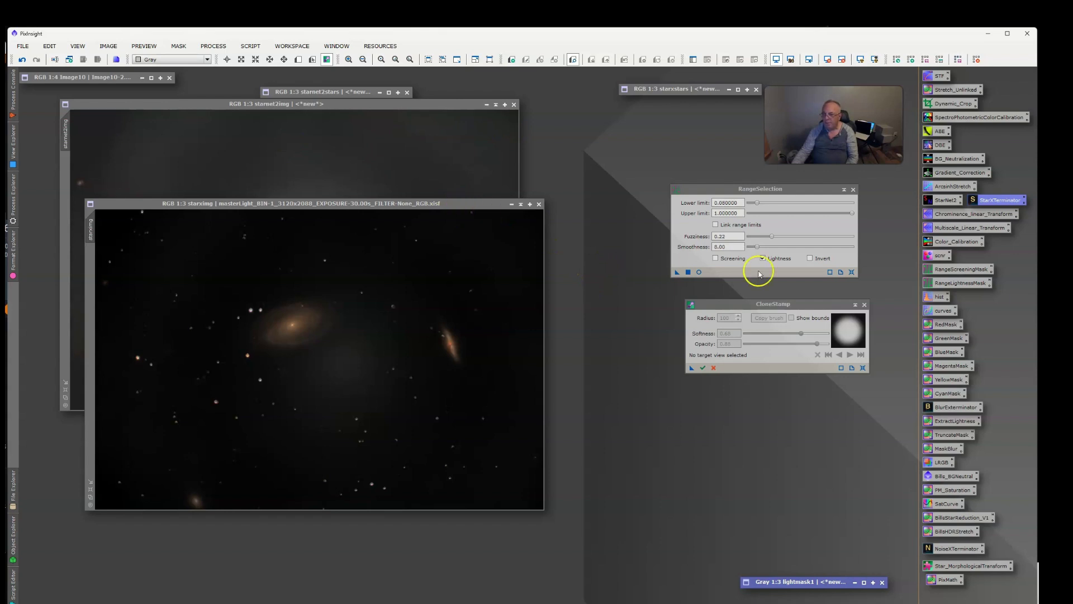
left_click(864, 304)
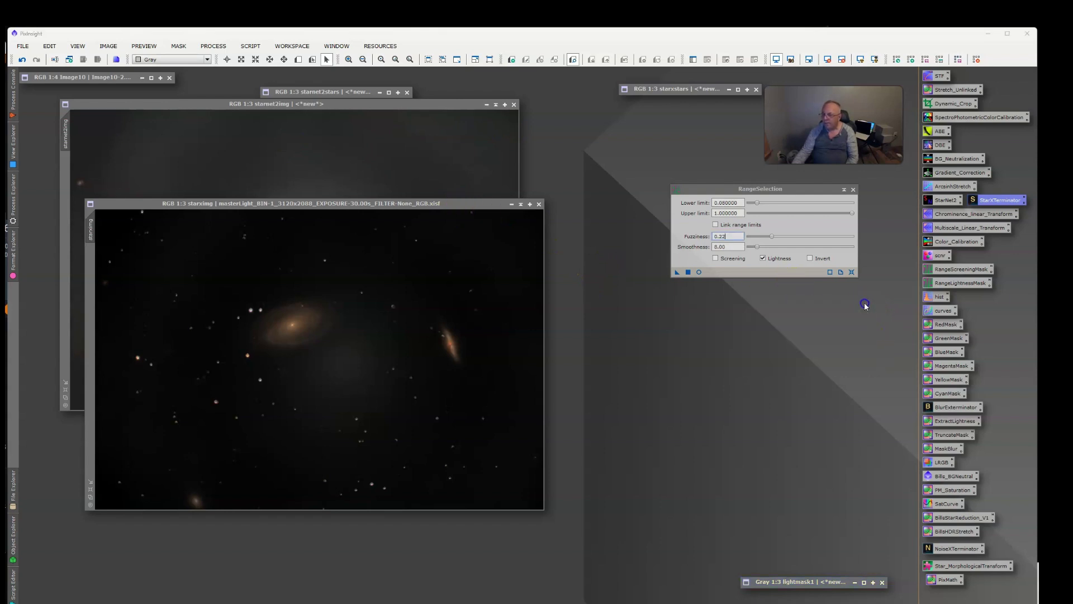
Reset RangeSelection and preview lightmask1 with screening enabled and lightness disabled
left_click(852, 272)
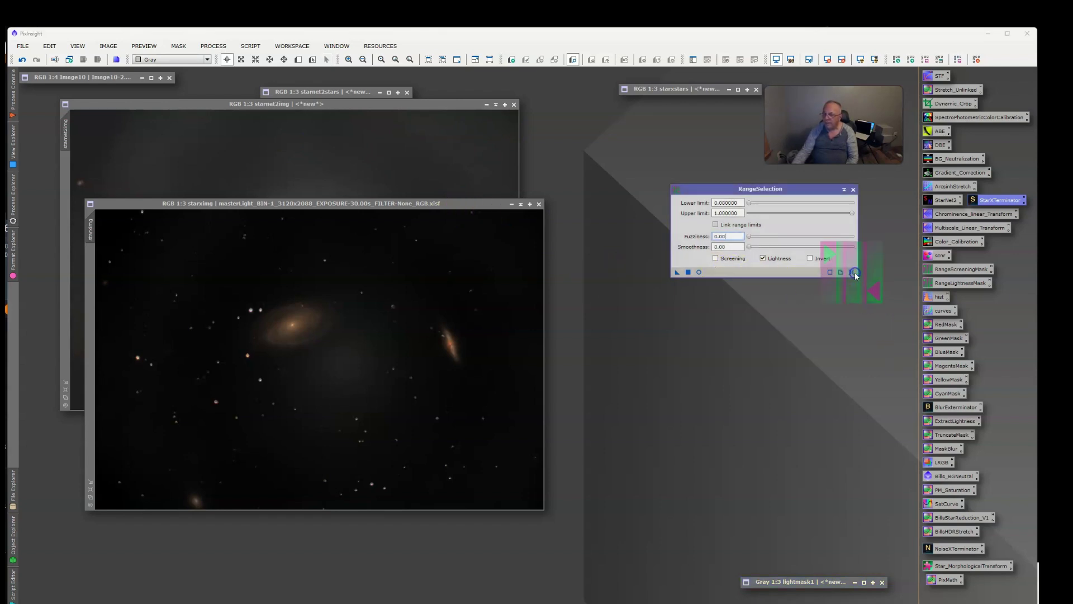
left_click(699, 273)
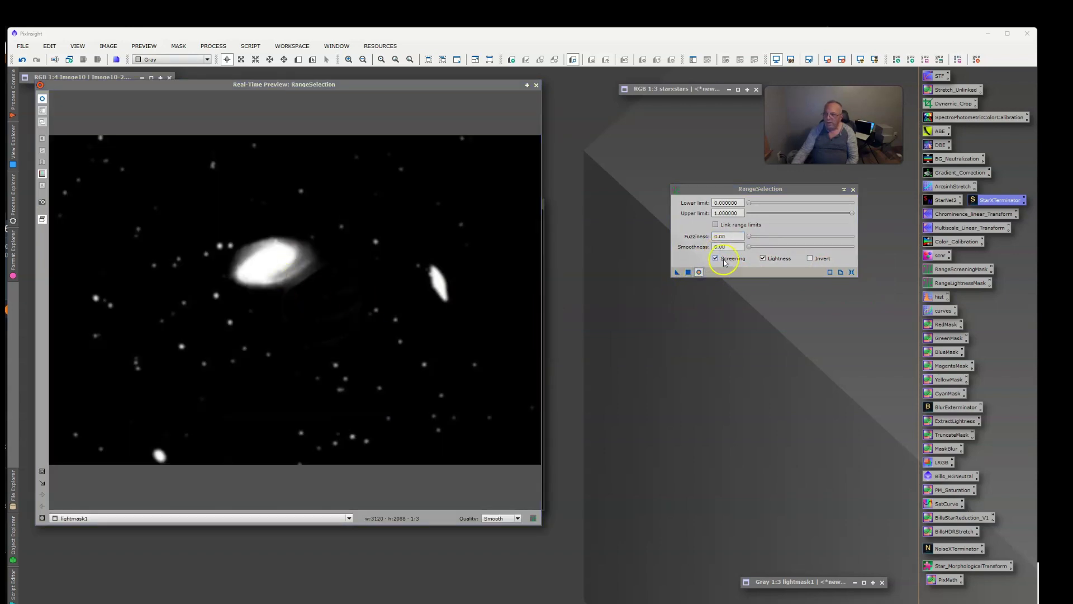
left_click(773, 259)
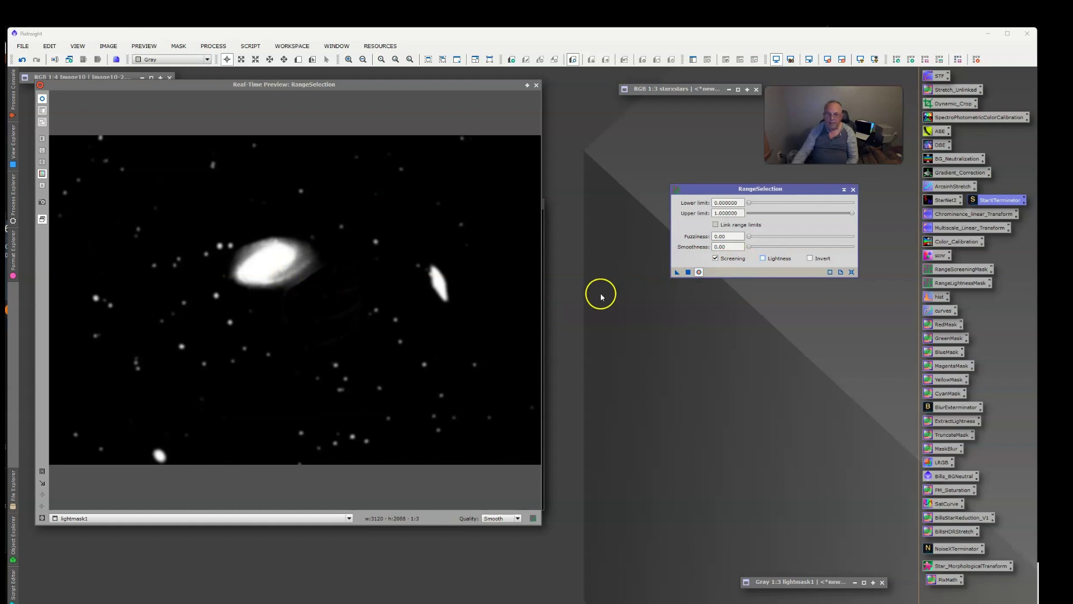
left_click(384, 89)
left_click_drag(384, 90, 447, 134)
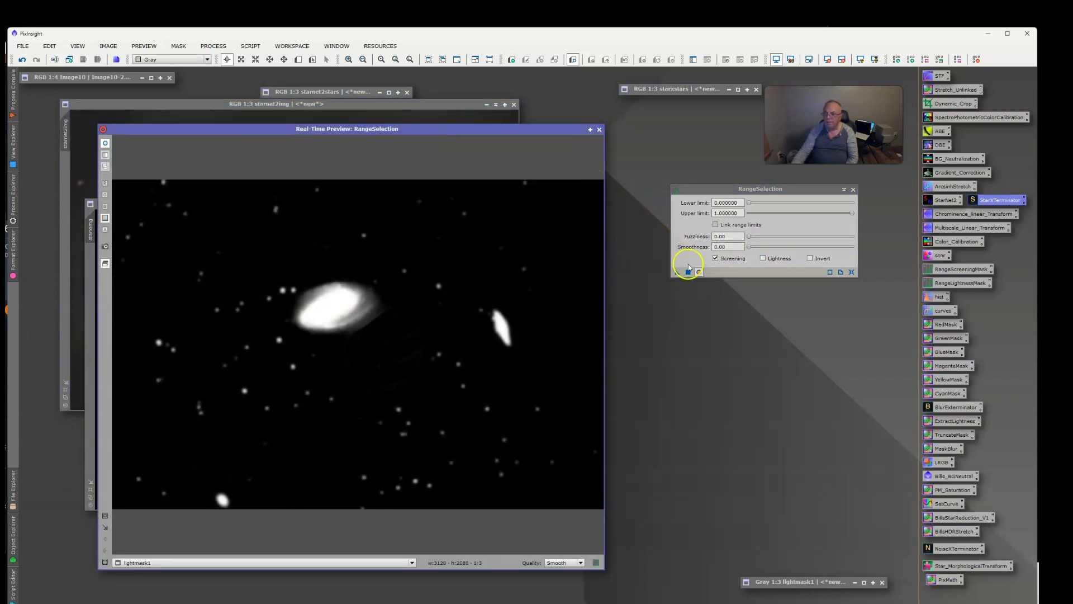
left_click(852, 272)
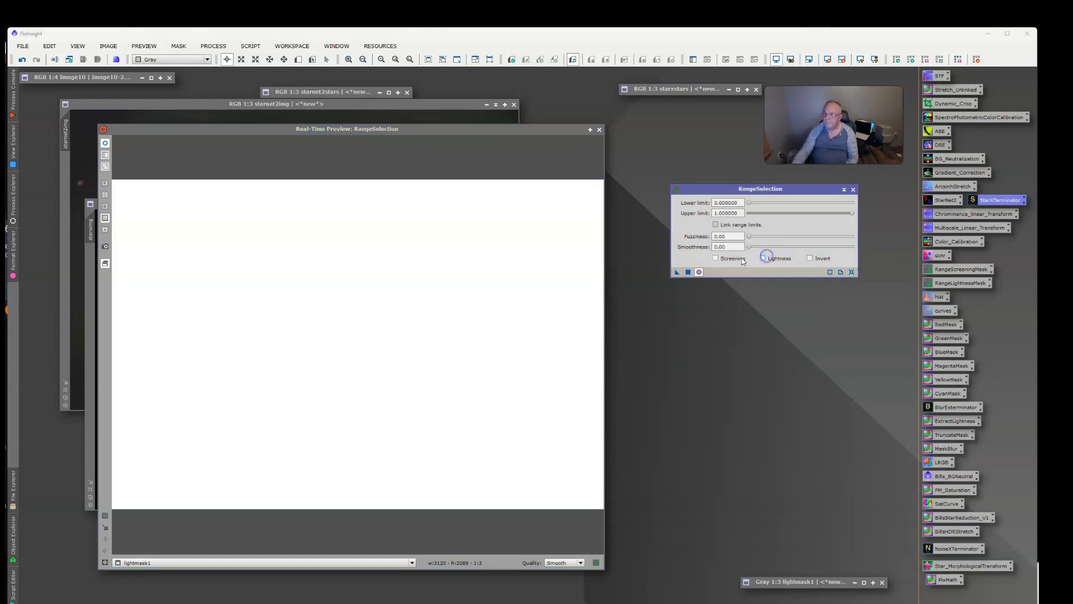
left_click(743, 261)
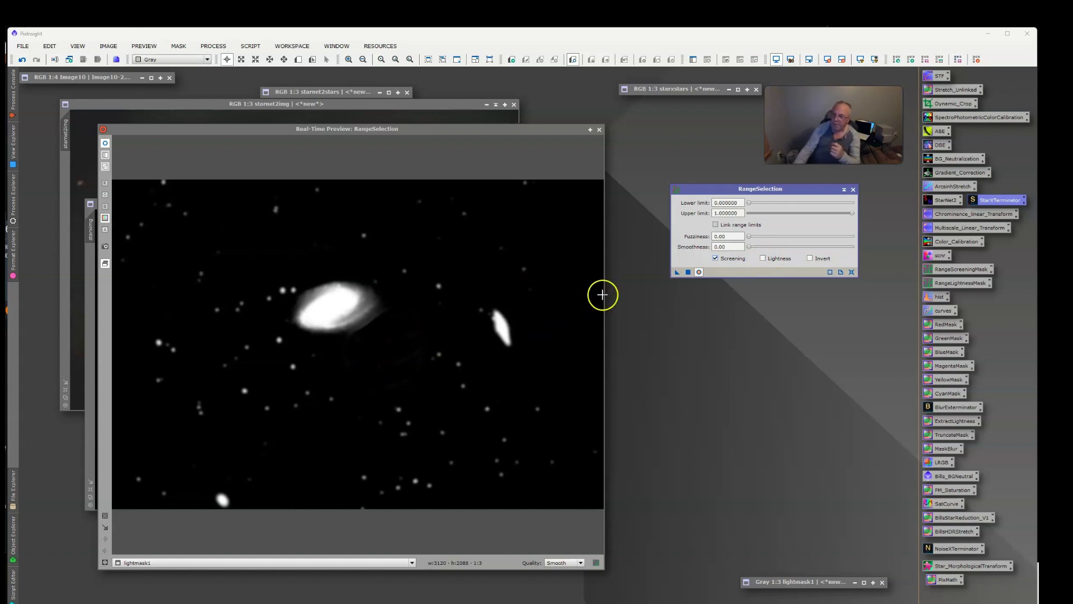
Generate a screening range mask from lightmask1, close the preview, and discard the new mask along with the RangeSelection window
left_click(688, 271)
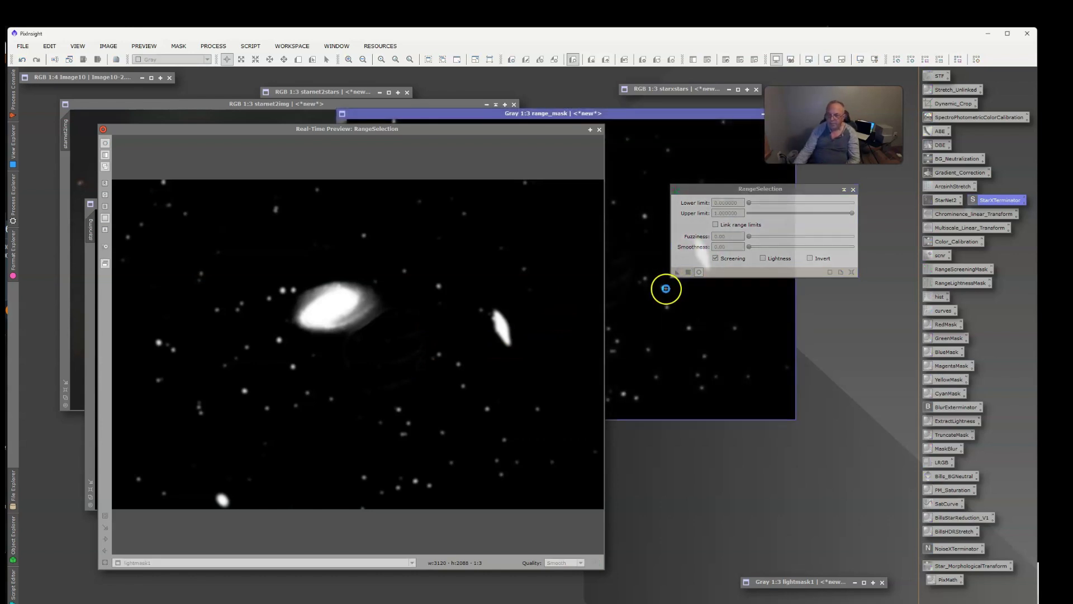
left_click(597, 130)
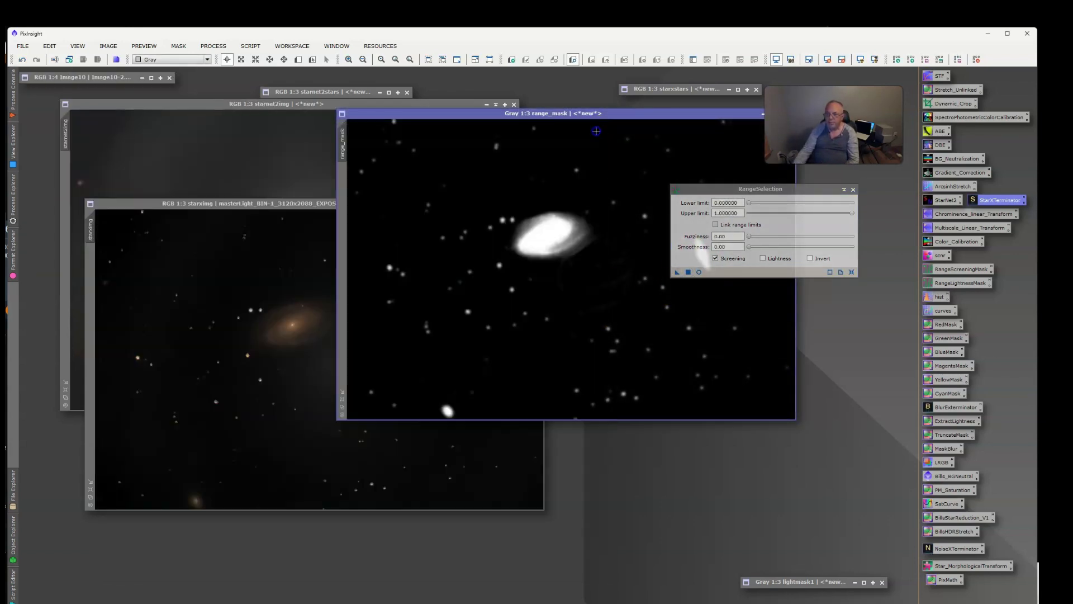
left_click_drag(477, 114, 547, 255)
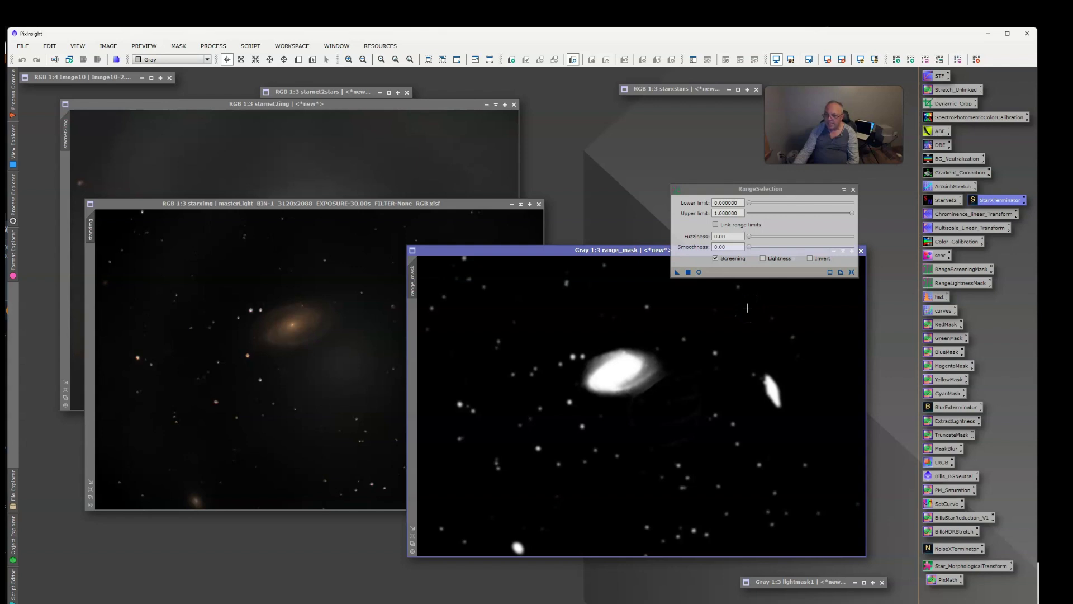
left_click_drag(652, 249, 540, 281)
left_click(775, 281)
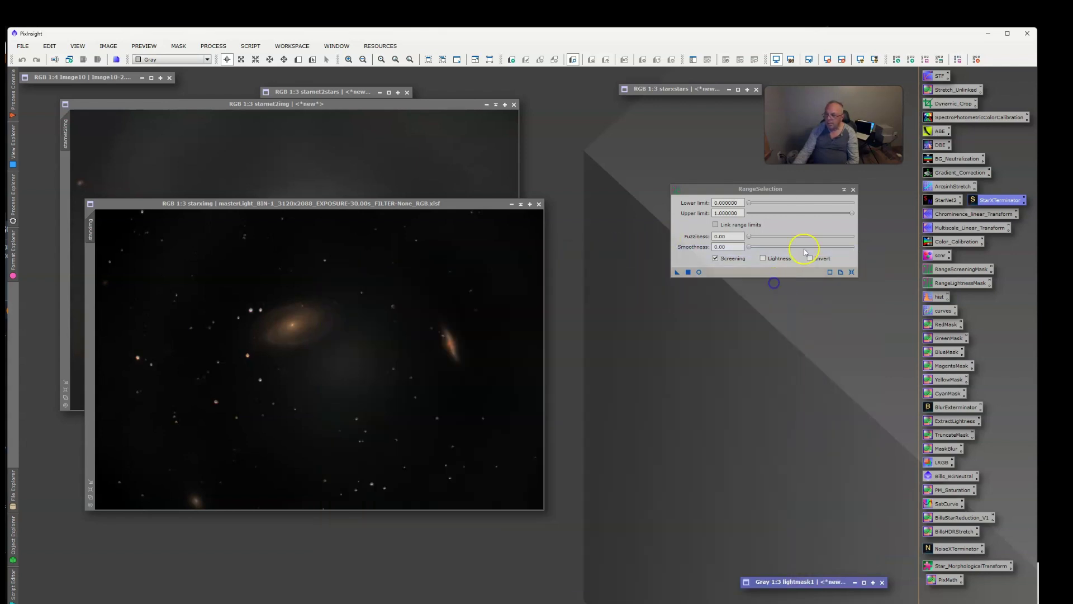
left_click(853, 190)
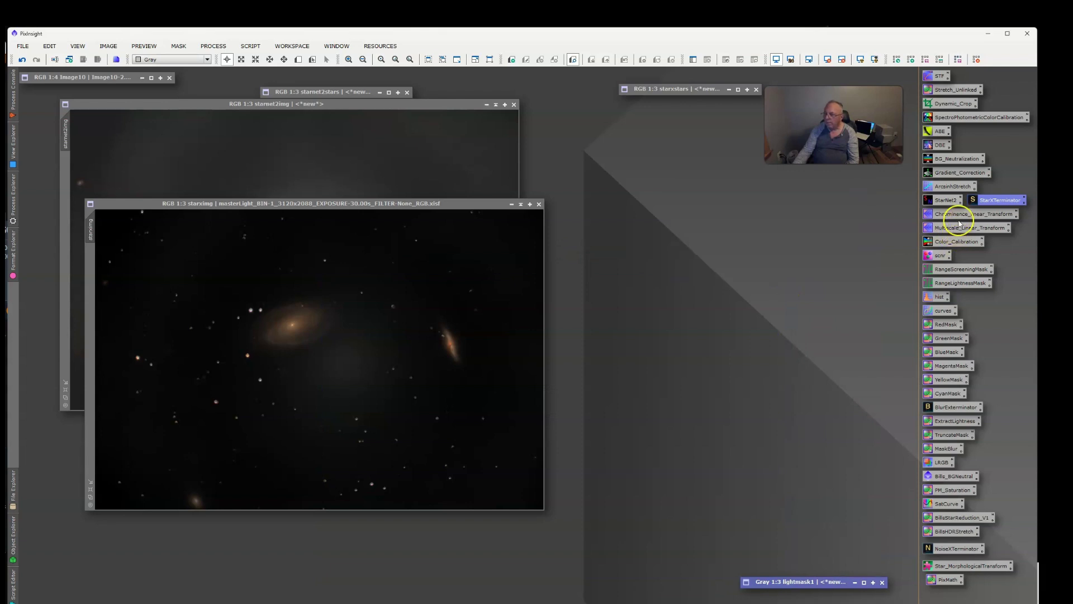
Open the RangeScreeningMask preset and switch its real-time preview to the starximg view
double_click(968, 270)
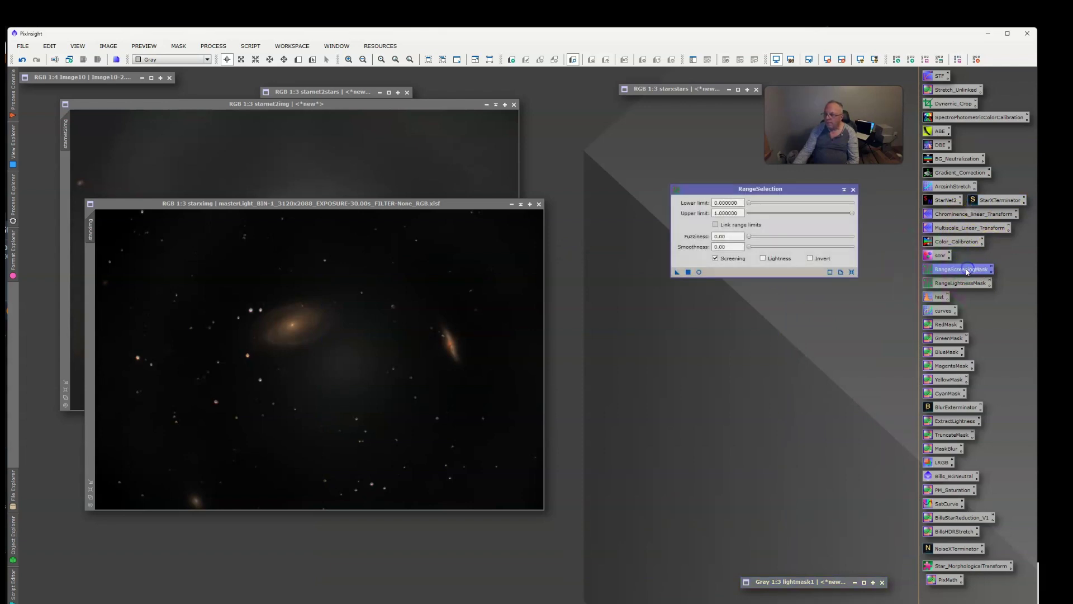
left_click(699, 273)
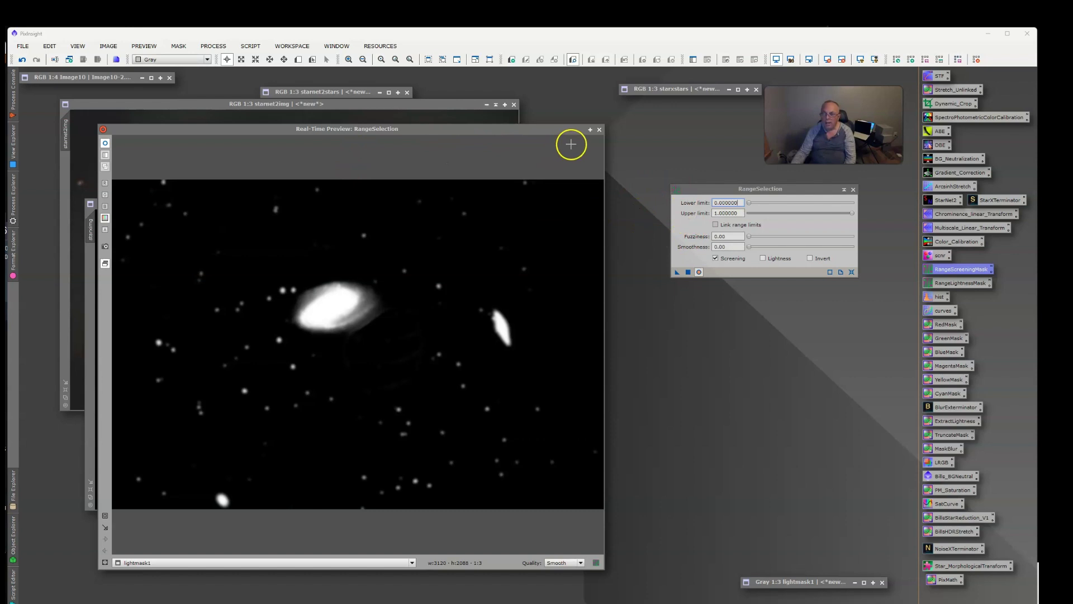
left_click(146, 563)
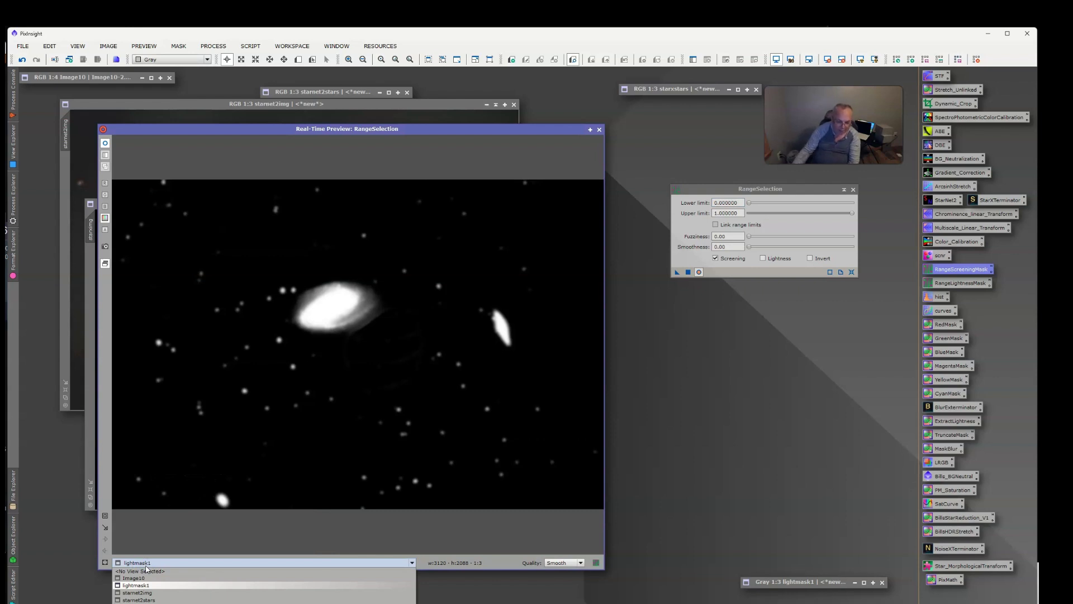
left_click(139, 600)
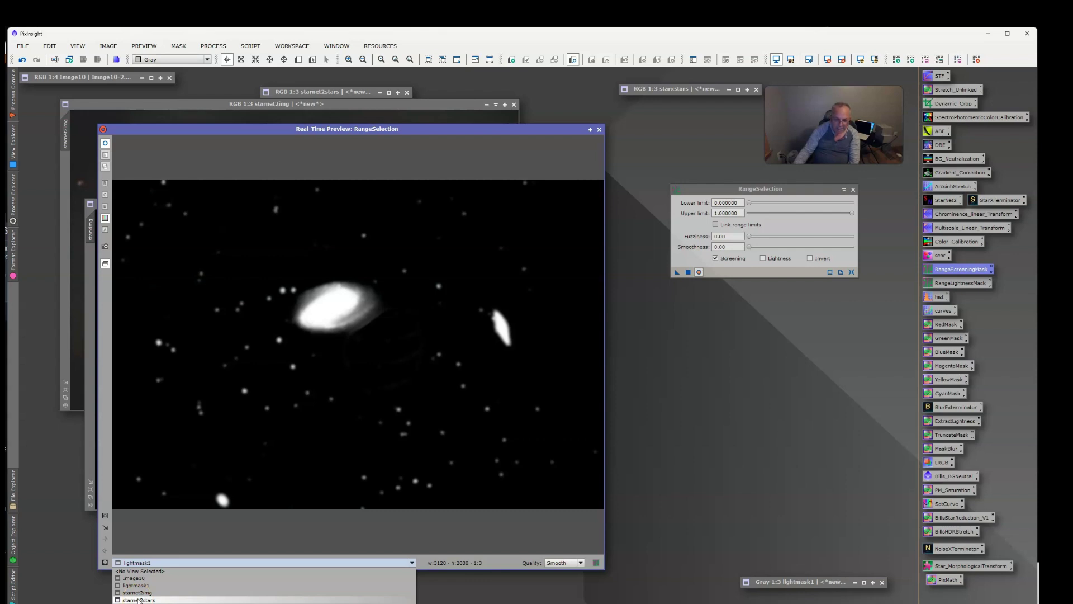
left_click(136, 593)
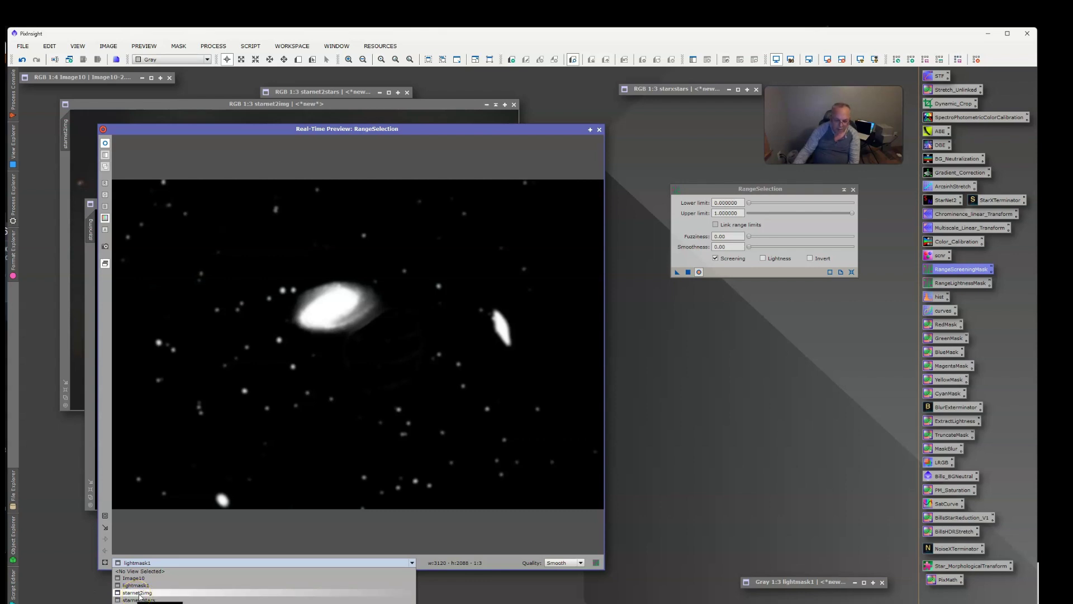
left_click(136, 600)
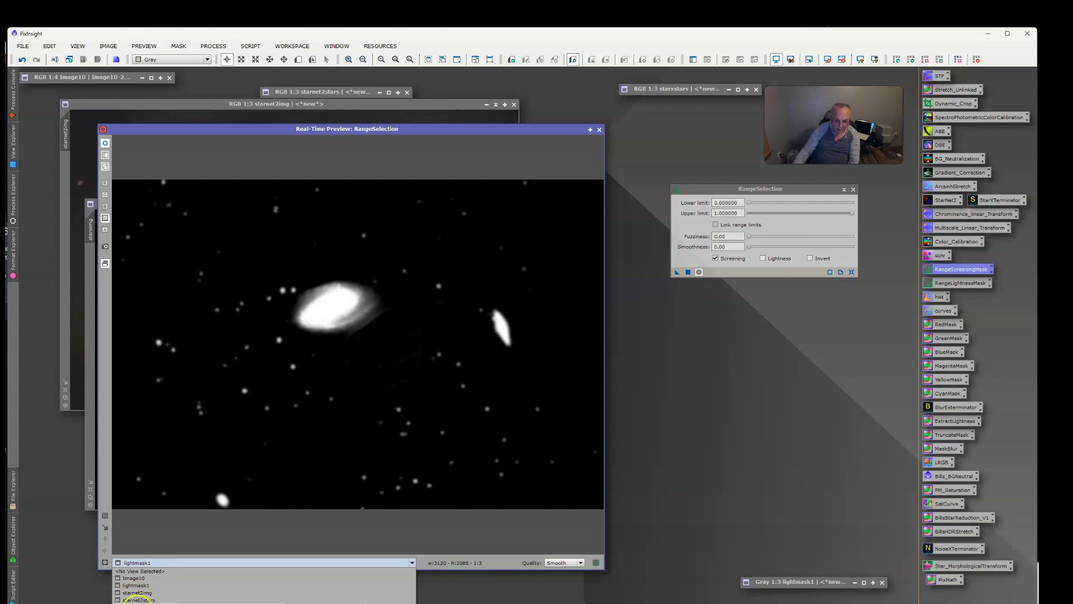
left_click(136, 603)
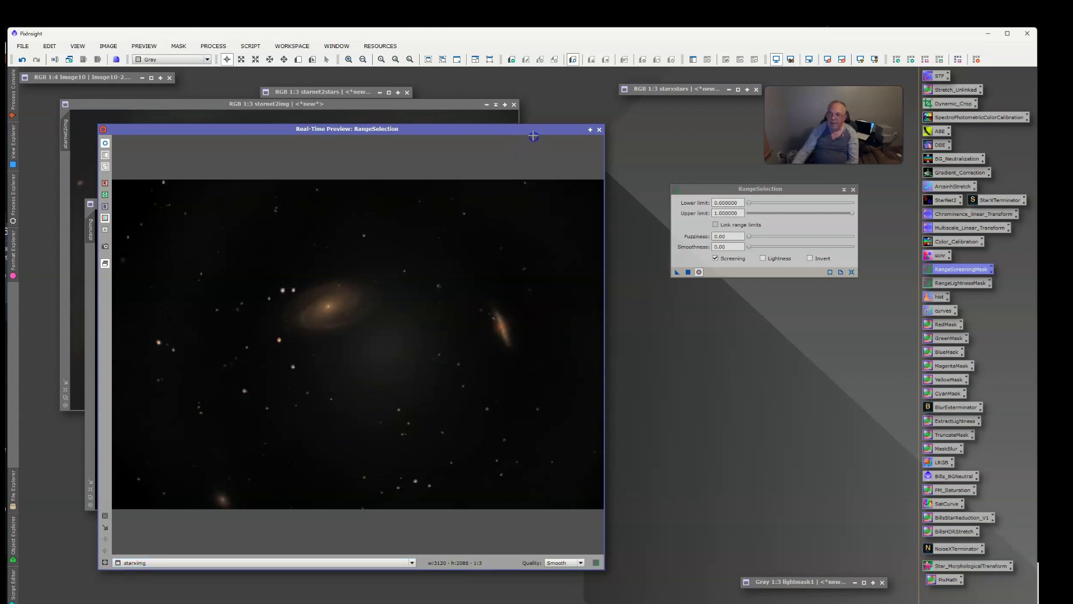
Generate the range mask with screening enabled and close the real-time preview
left_click(699, 272)
left_click(688, 274)
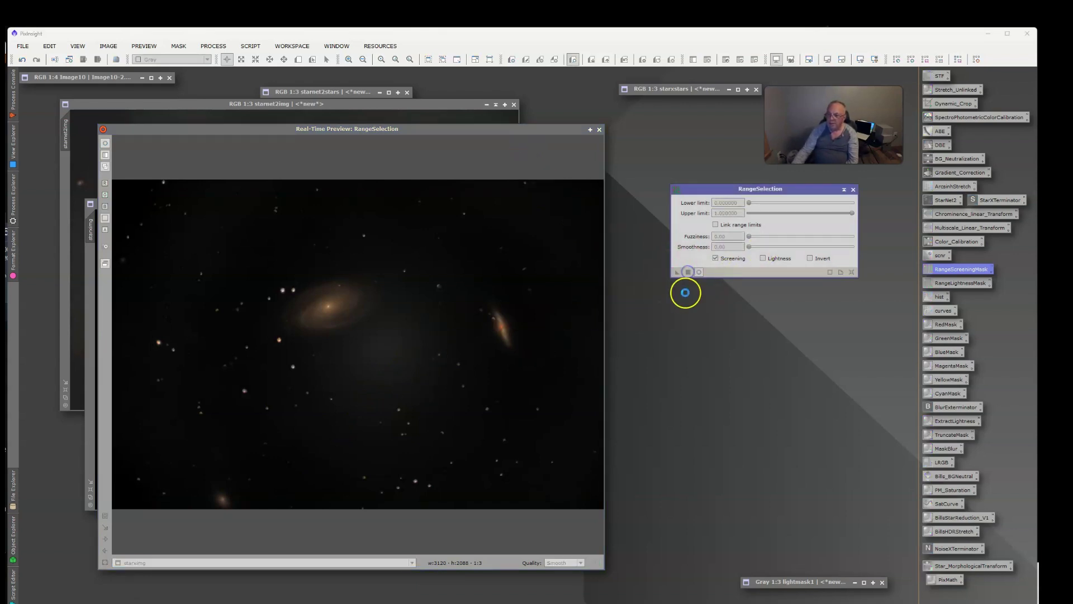
left_click(600, 130)
Move the new range_mask image clear of the starximg identifier and apply it as the mask on starximg
left_click(488, 130)
left_click_drag(488, 130, 508, 261)
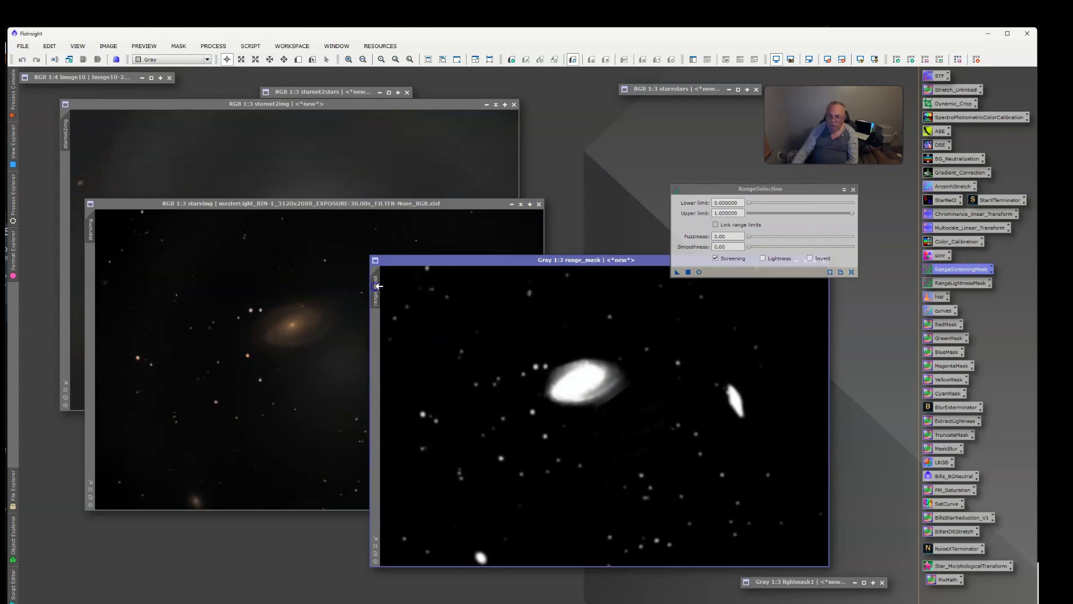
left_click_drag(378, 286, 92, 311)
left_click_drag(92, 312, 92, 312)
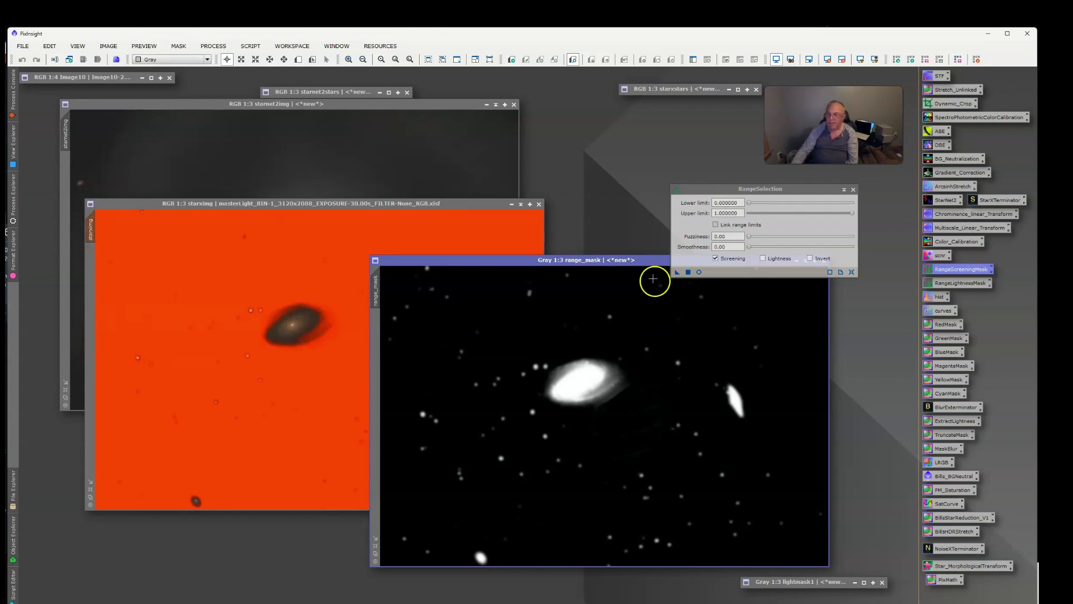
Close RangeSelection, collapse the range_mask window and park it just above the collapsed lightmask1 window
left_click(853, 190)
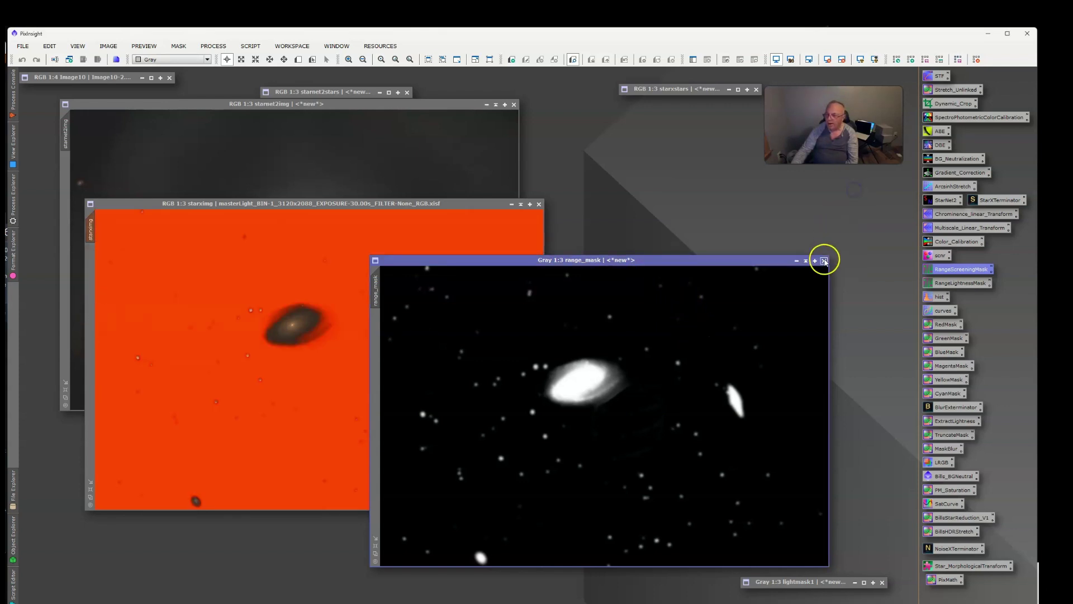
left_click(806, 261)
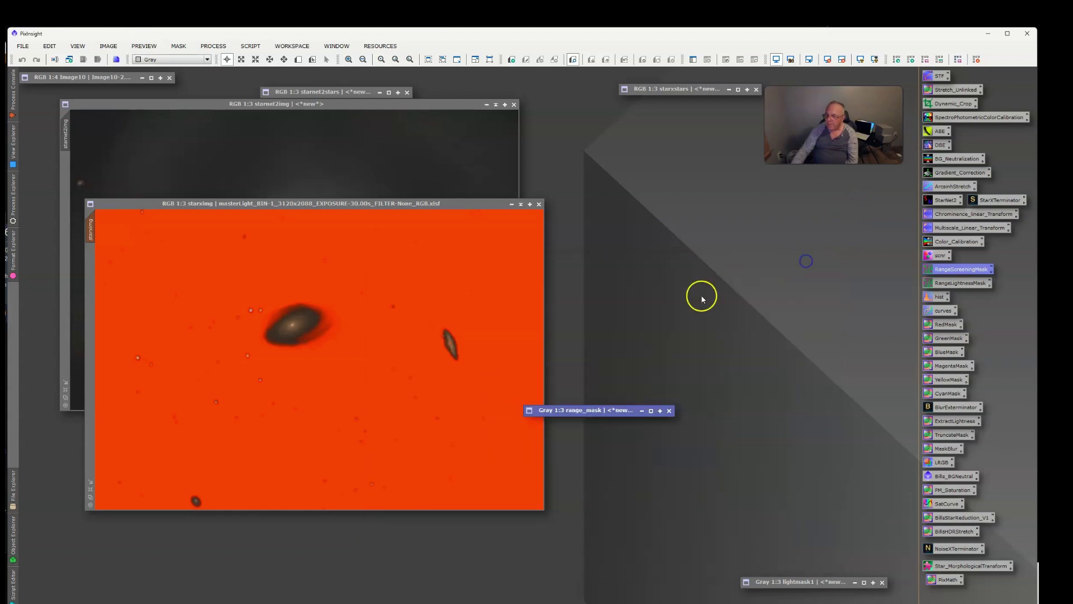
left_click_drag(613, 405, 828, 559)
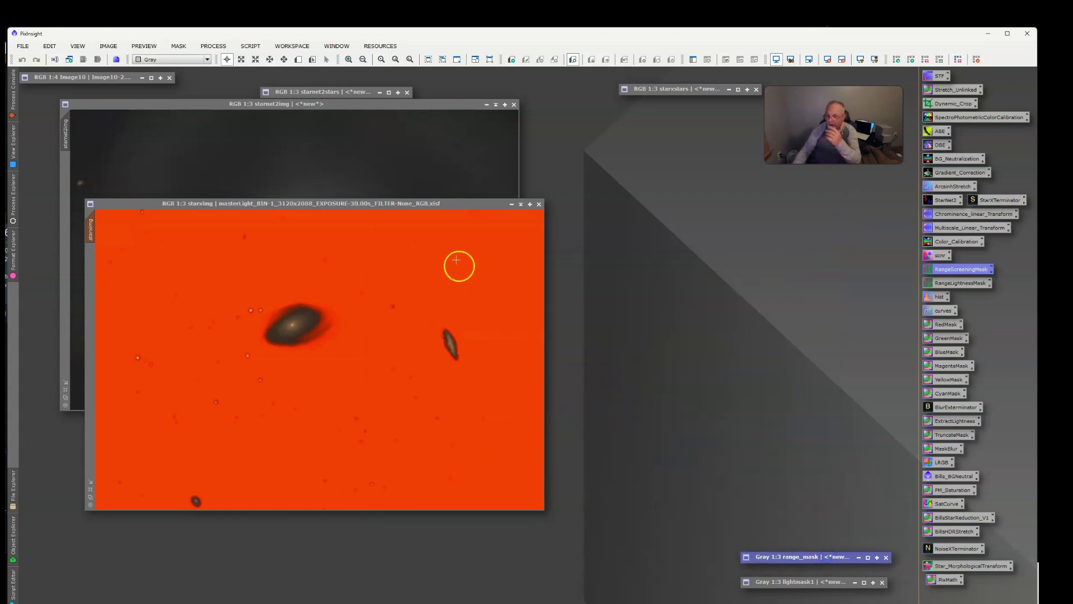
Hide the red mask overlay on the starximg image while keeping its mask enabled
left_click(457, 205)
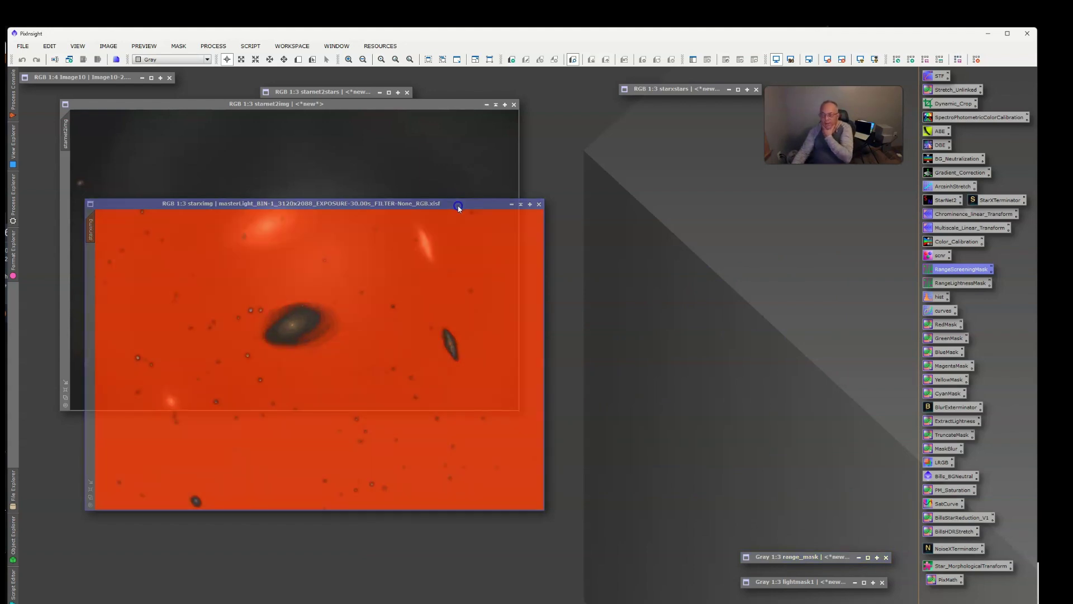
left_click_drag(456, 204, 470, 213)
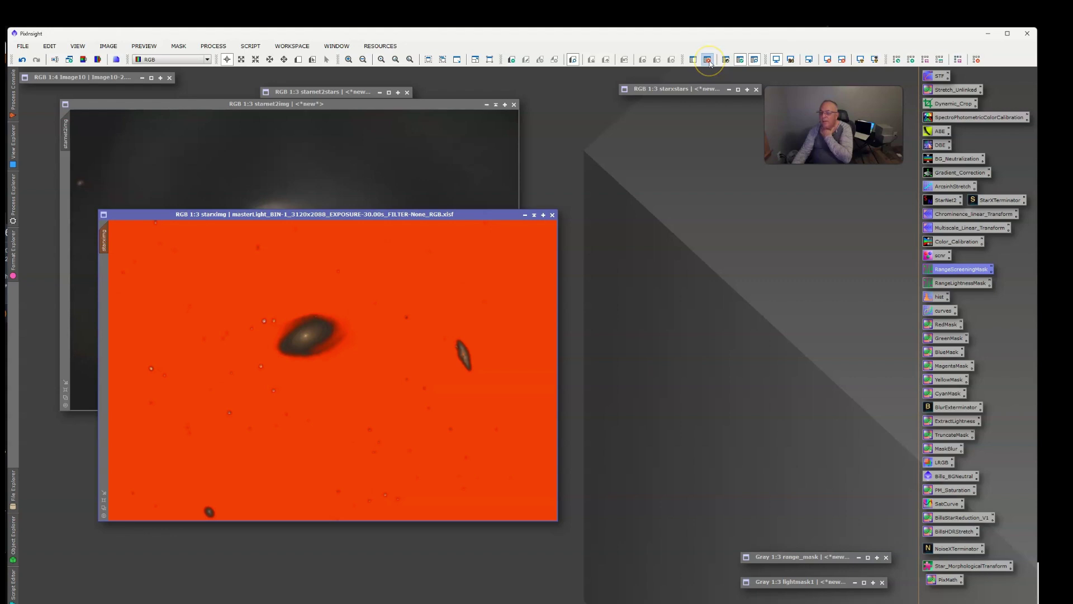
left_click(726, 61)
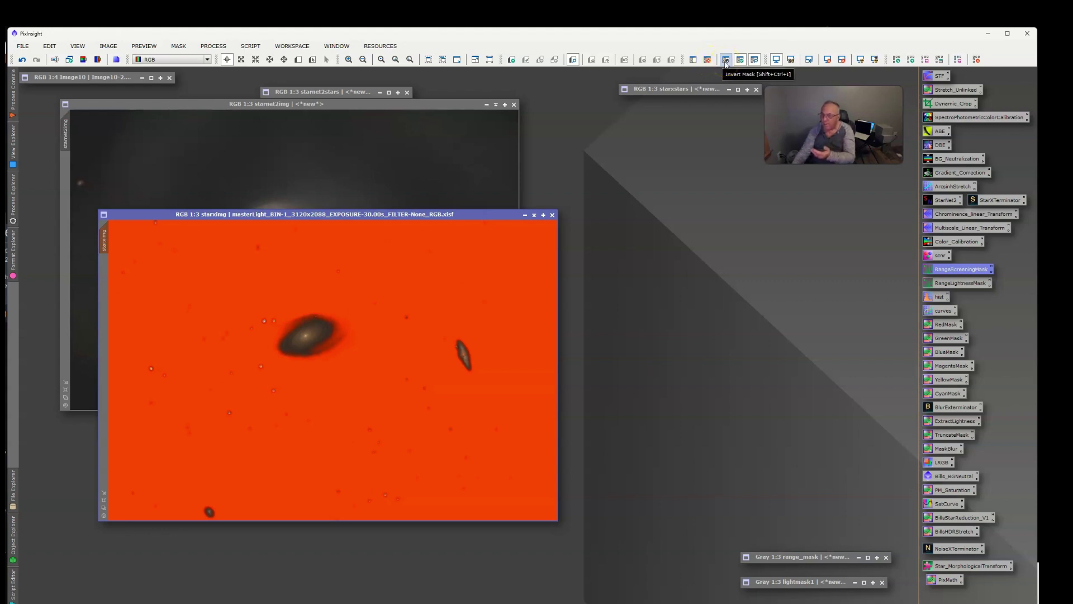
left_click(739, 60)
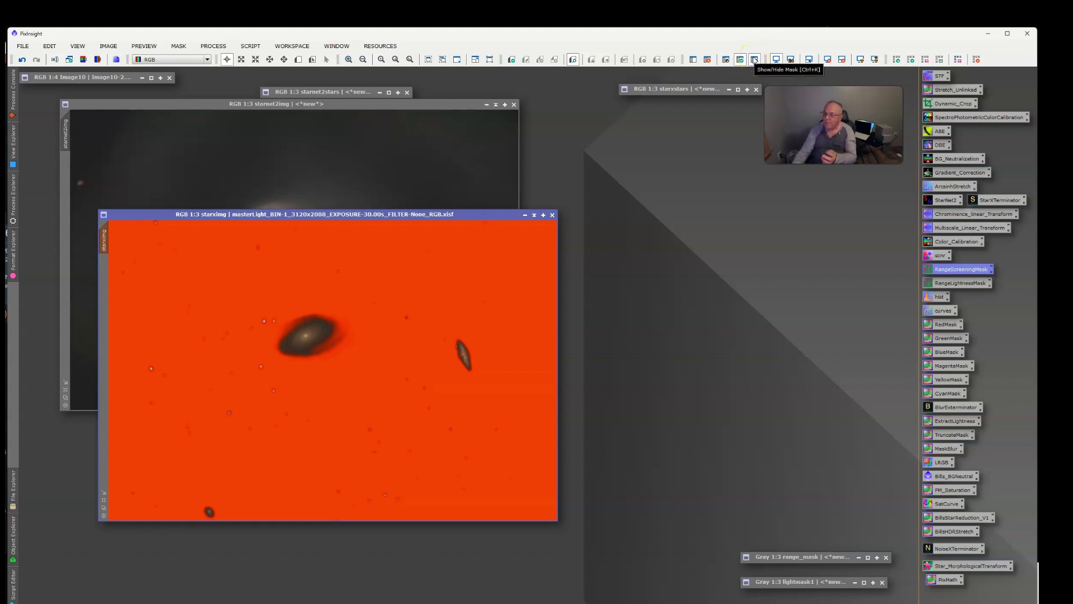
left_click(754, 60)
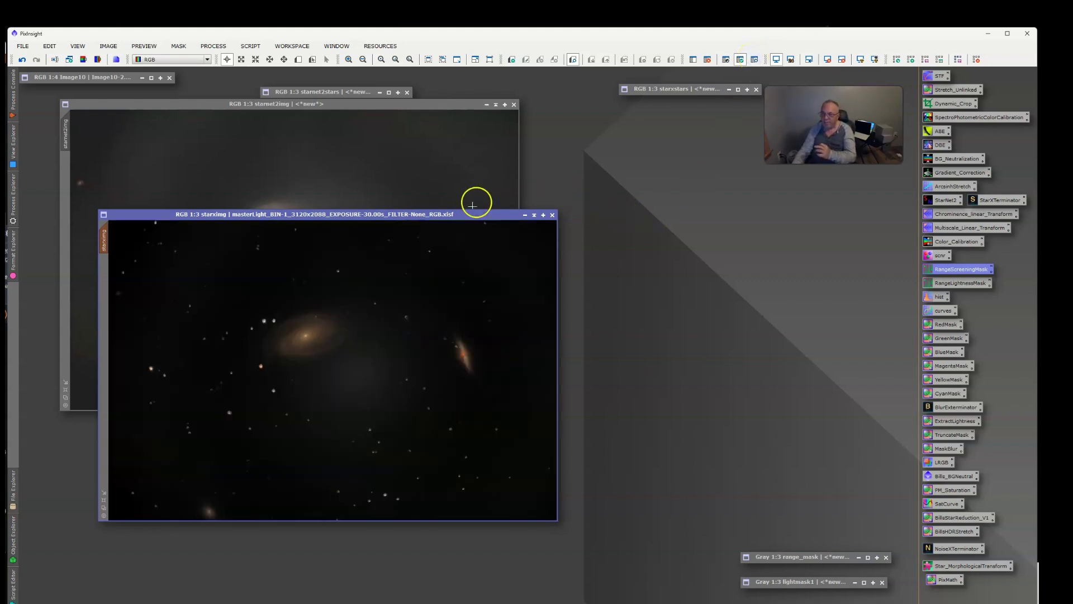
left_click_drag(463, 216, 473, 211)
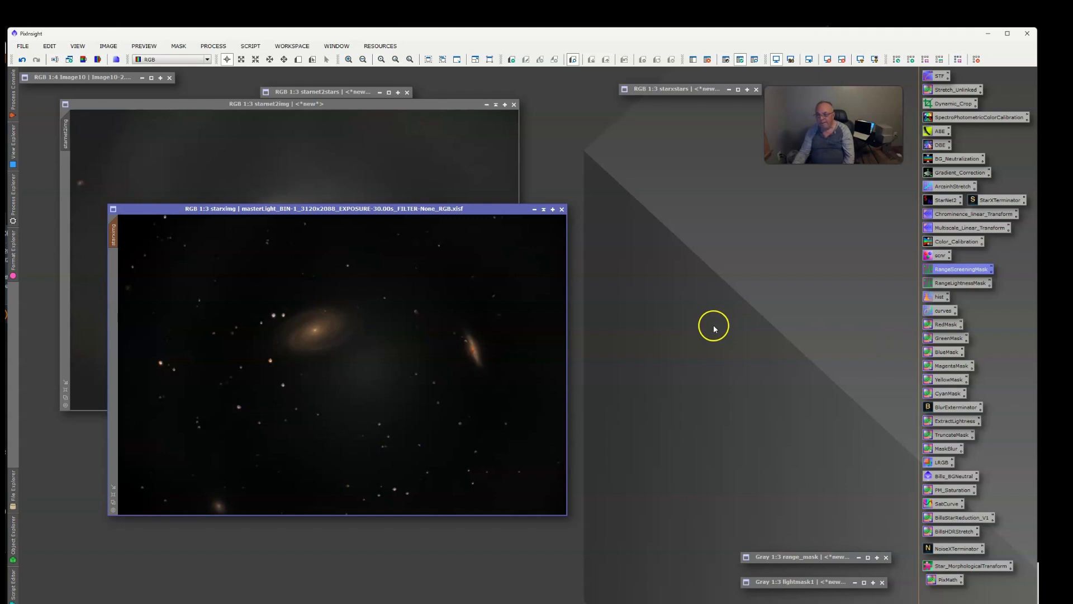
Open CurvesTransformation with a real-time preview of starximg and raise the RGB/K curve at input 0.50646 to output 0.69509
left_click_drag(942, 269, 939, 300)
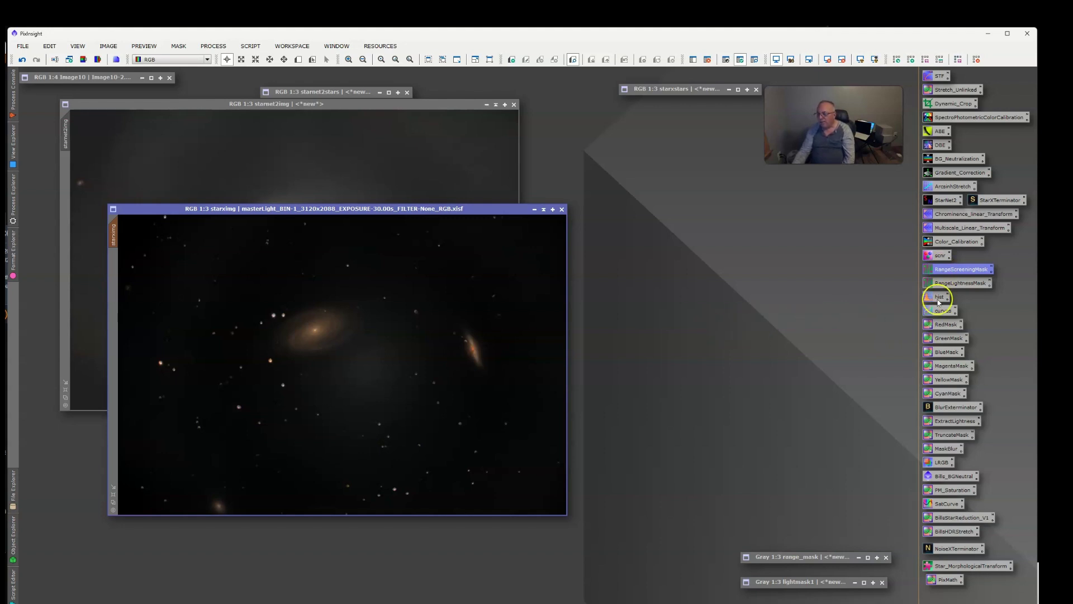
left_click(936, 316)
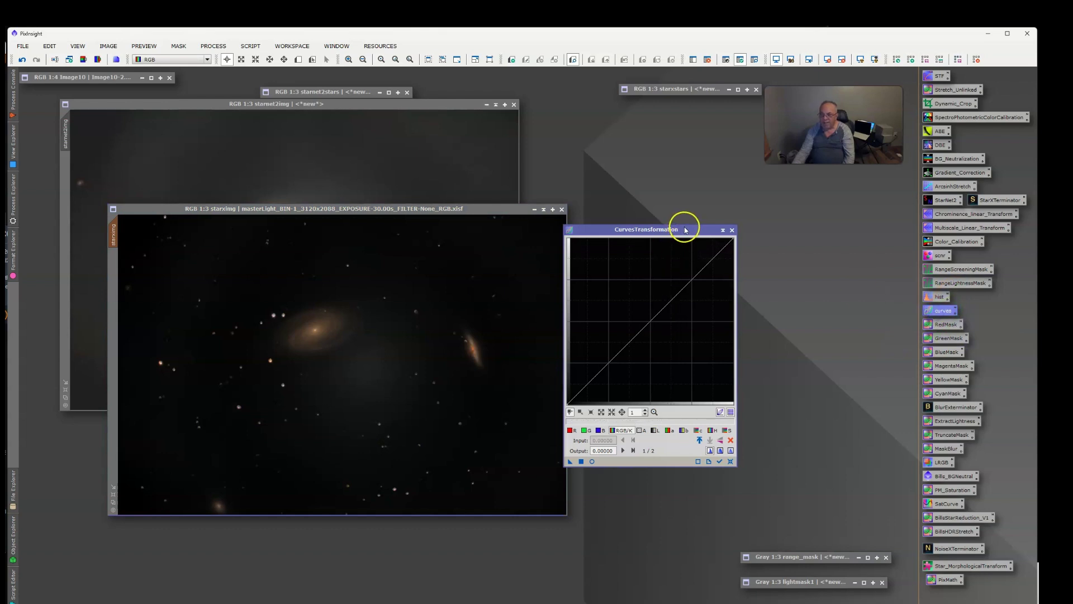
left_click_drag(683, 227, 790, 210)
left_click(698, 441)
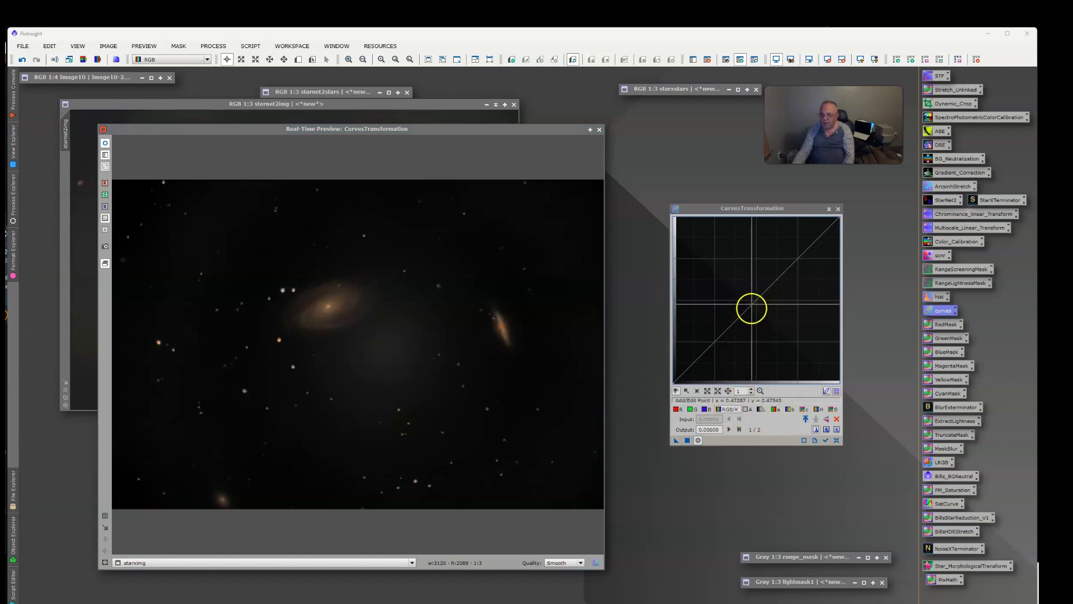
left_click_drag(752, 308, 758, 268)
Raise the lightness curve at input 0.49612 to 0.60207 and the saturation curve at input 0.50646 to 0.73385
left_click(761, 390)
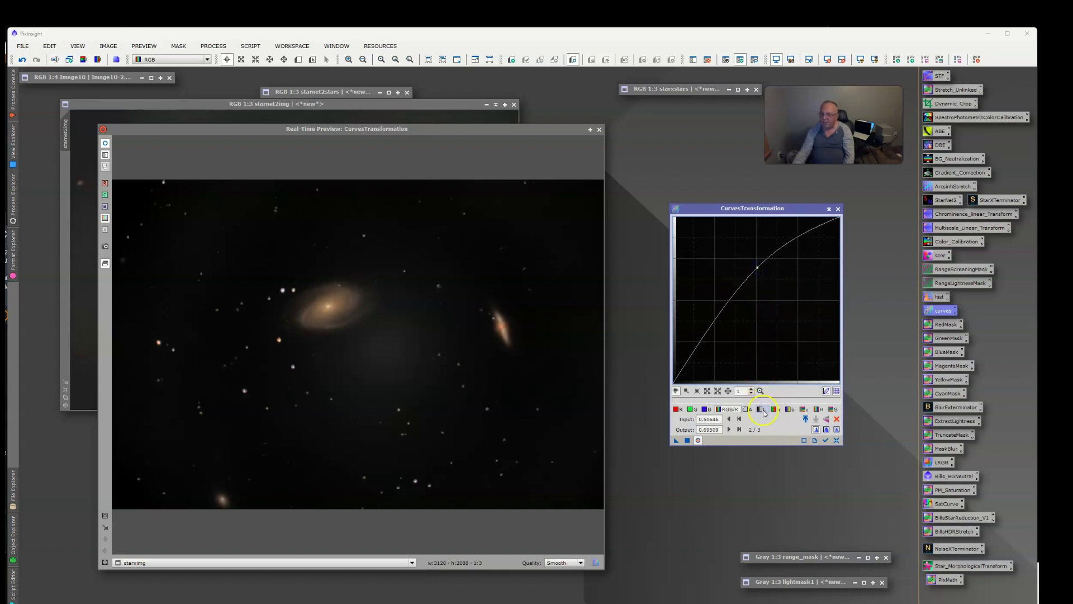
left_click(761, 409)
left_click_drag(748, 319, 756, 282)
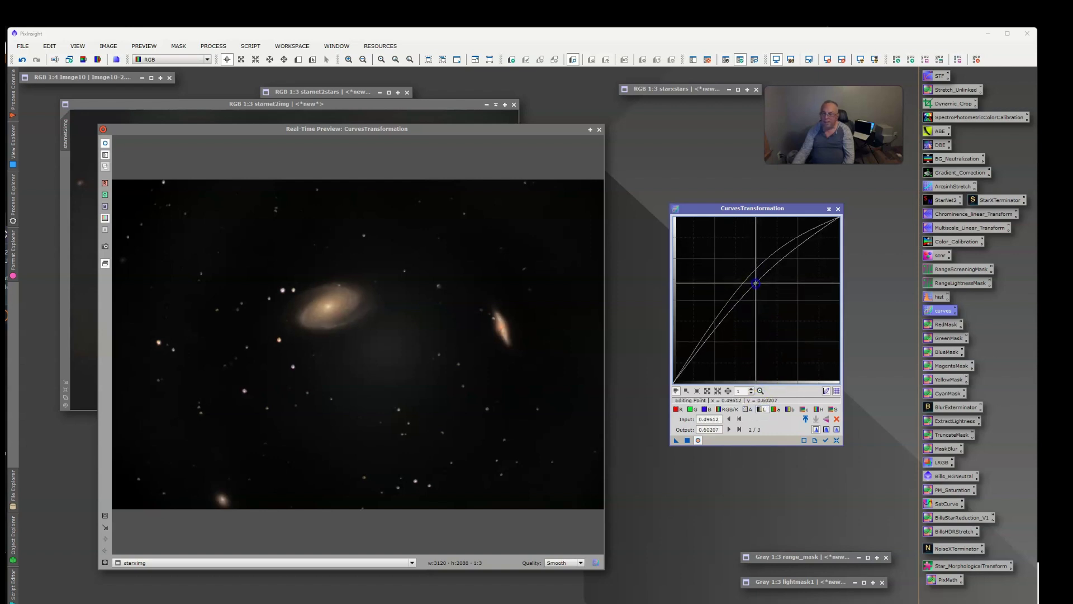
left_click(834, 410)
left_click_drag(755, 300, 758, 261)
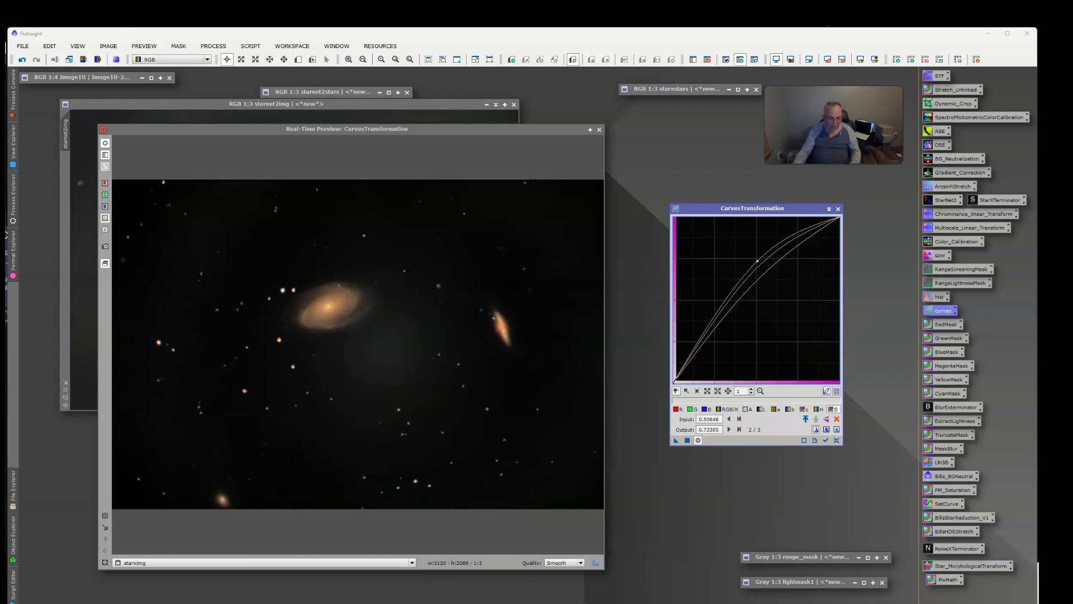
Switch to Windows Settings, try the red-weak protanopia color filter, restore the green-weak deuteranopia filter and move the window away
key("super")
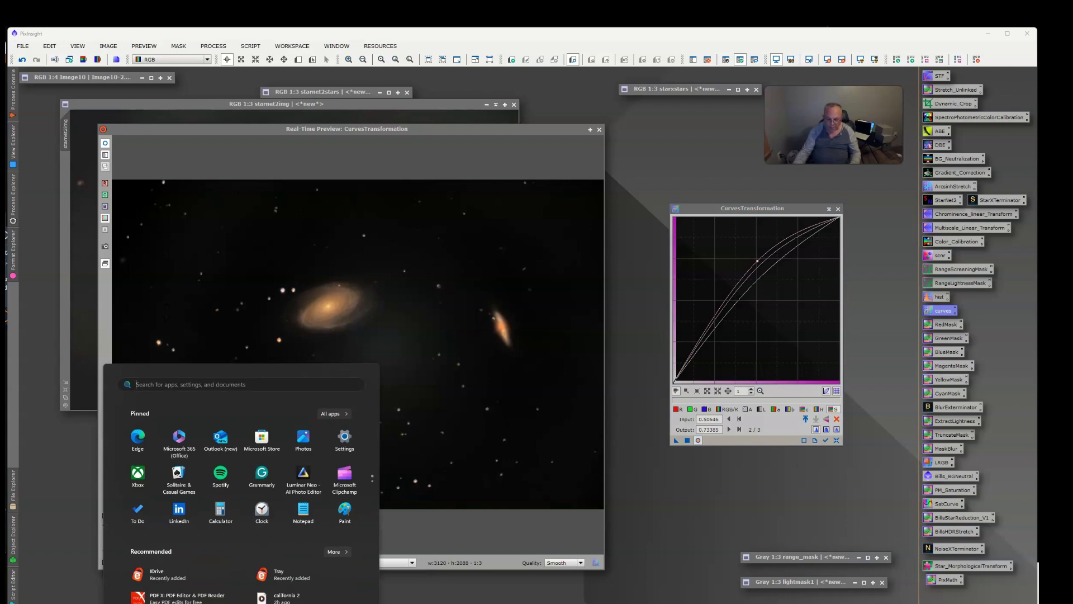
left_click(362, 440)
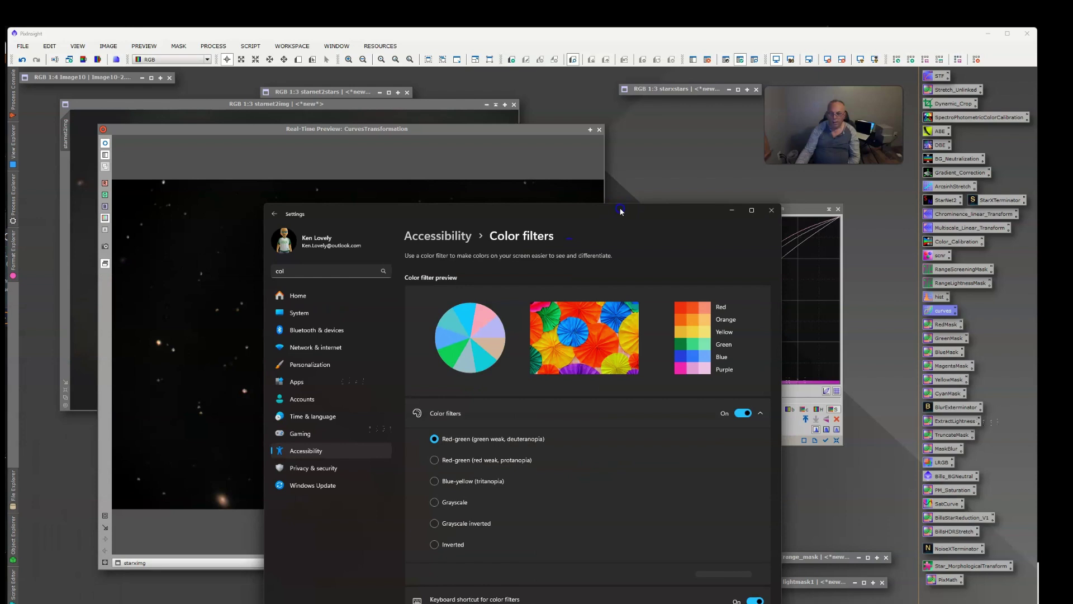
left_click_drag(620, 212, 720, 170)
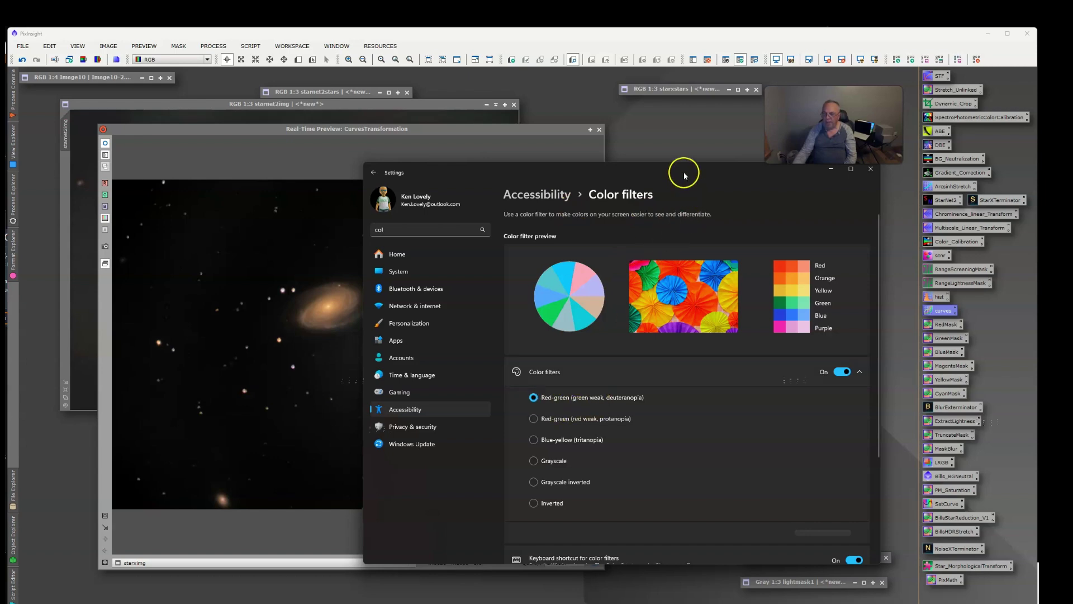
left_click_drag(686, 173, 791, 185)
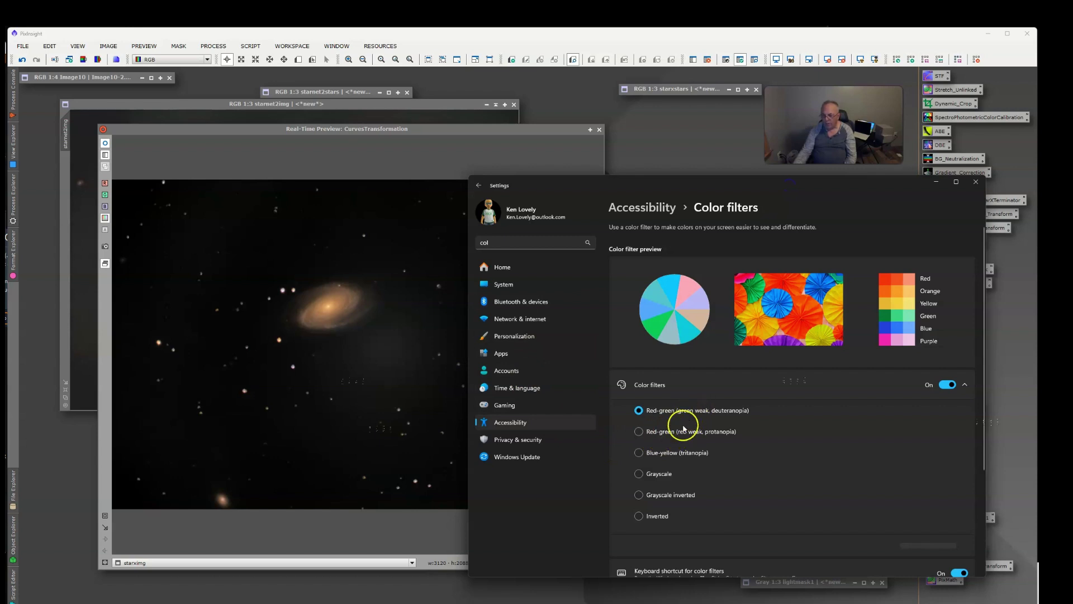
left_click(639, 432)
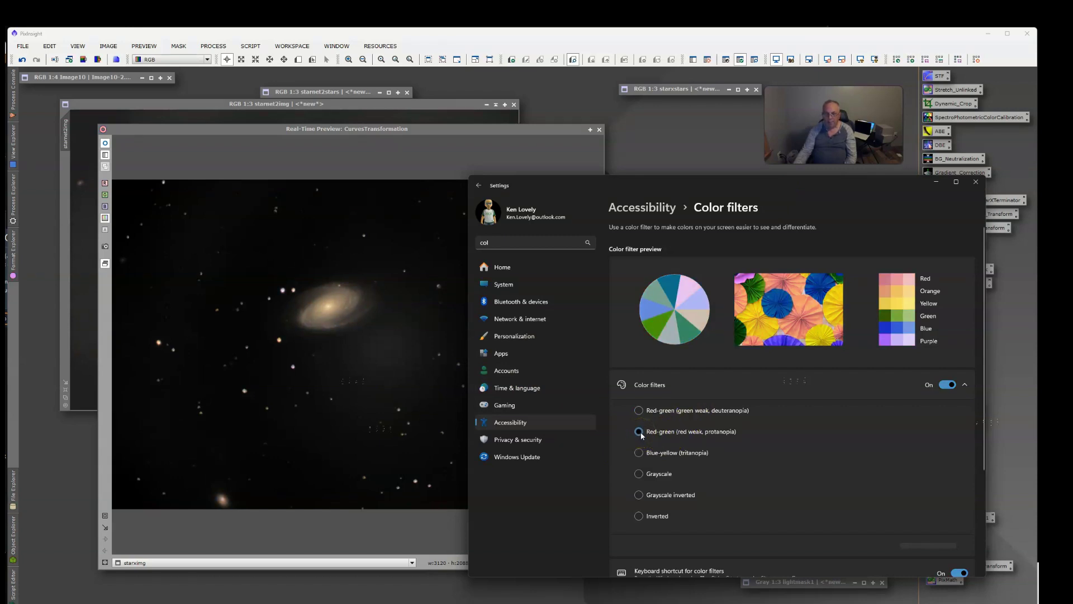
left_click(639, 410)
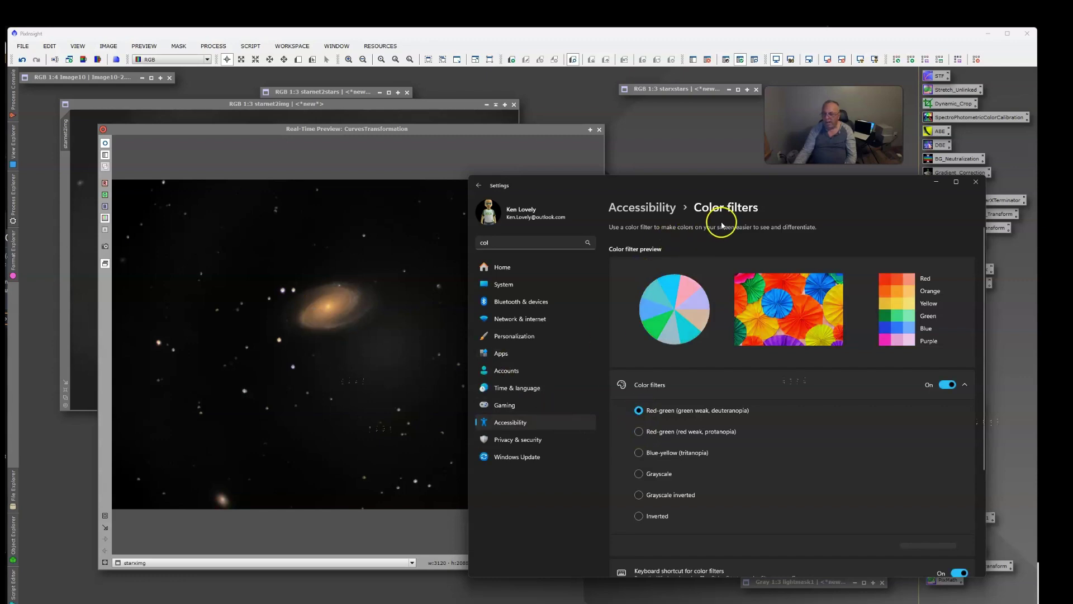
left_click_drag(762, 179, 0, 156)
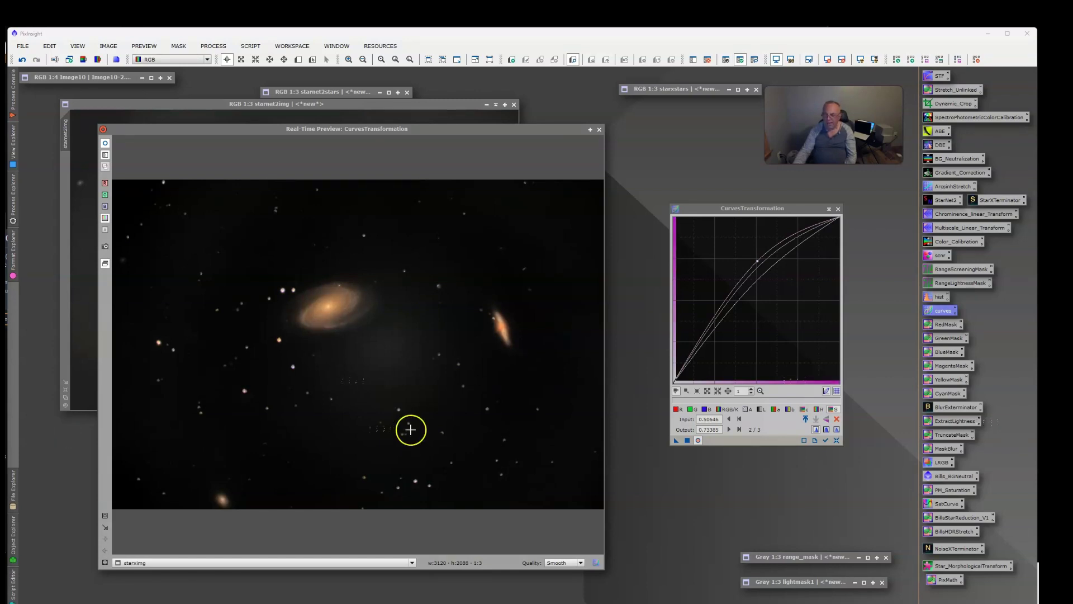
Apply the curves to the masked starximg image and close the real-time preview
left_click(687, 441)
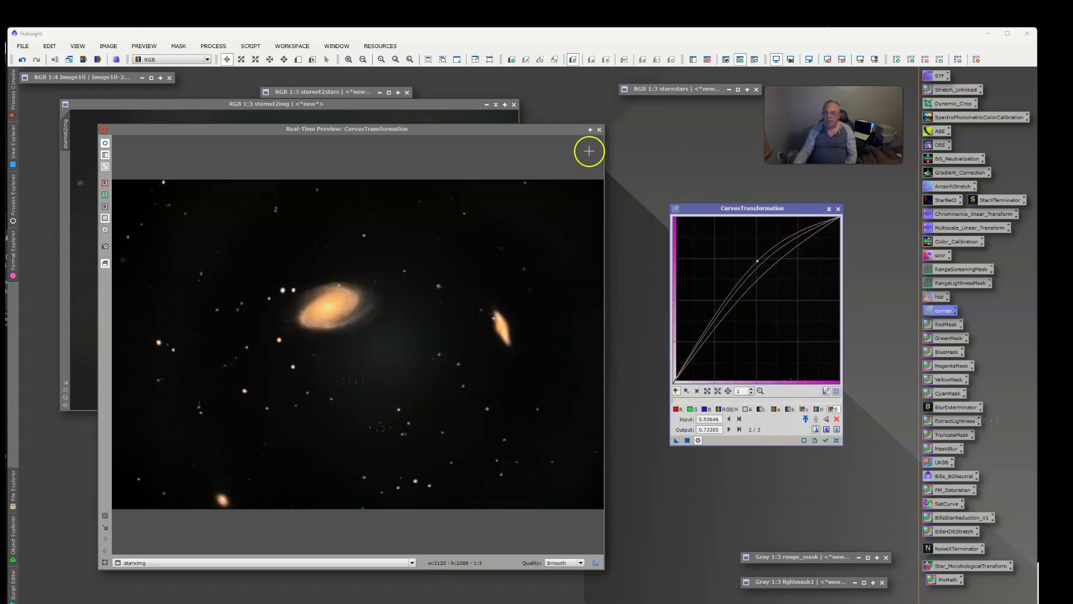
left_click(599, 130)
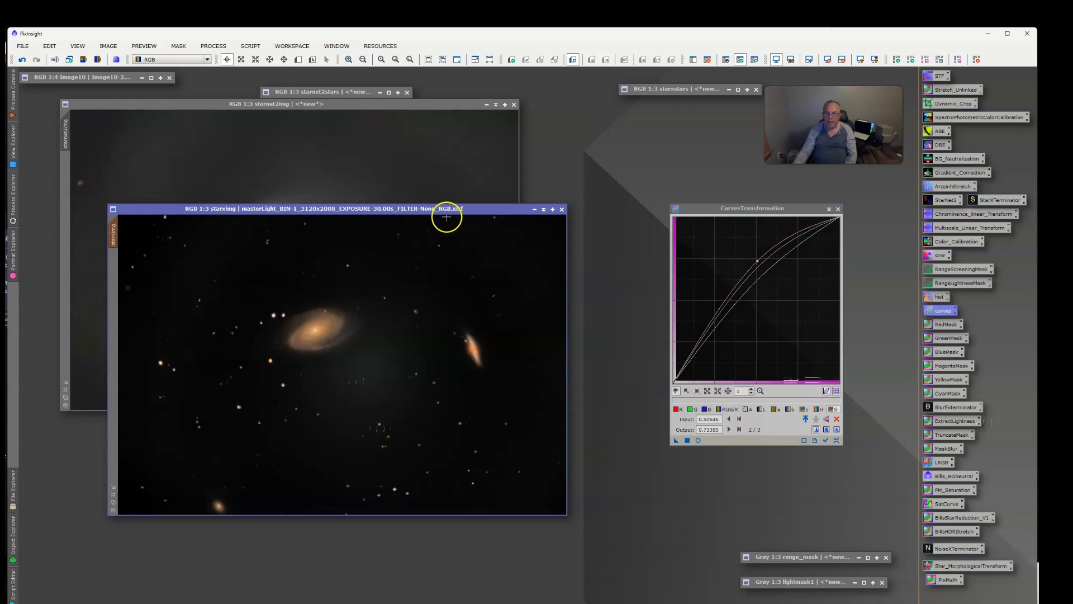
left_click_drag(487, 210, 490, 186)
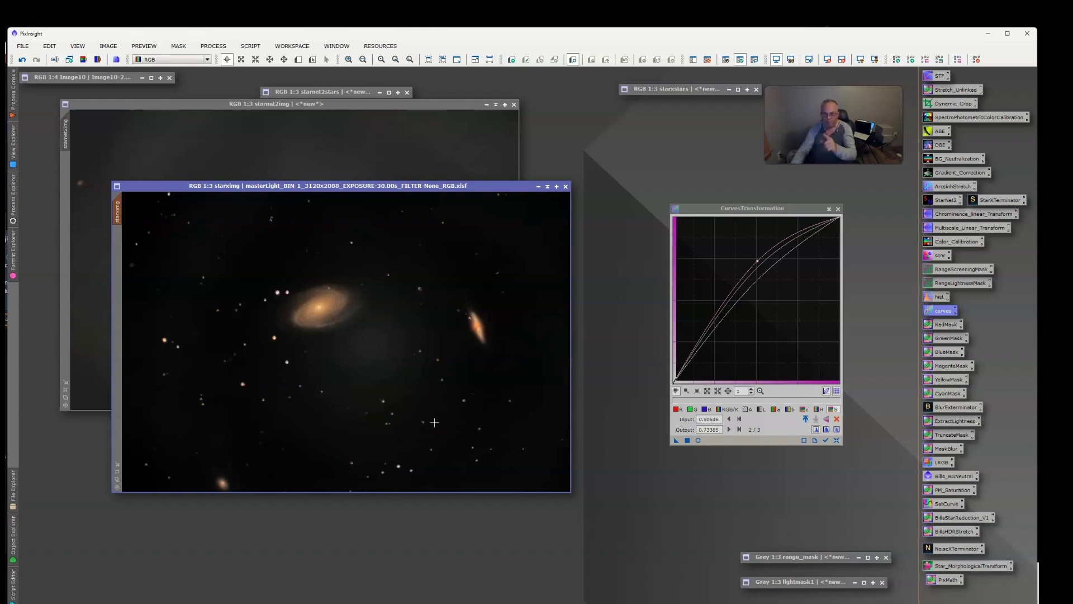
Collapse the starximg window, park it below the starnet2img image and make starnet2img the active image
left_click(539, 186)
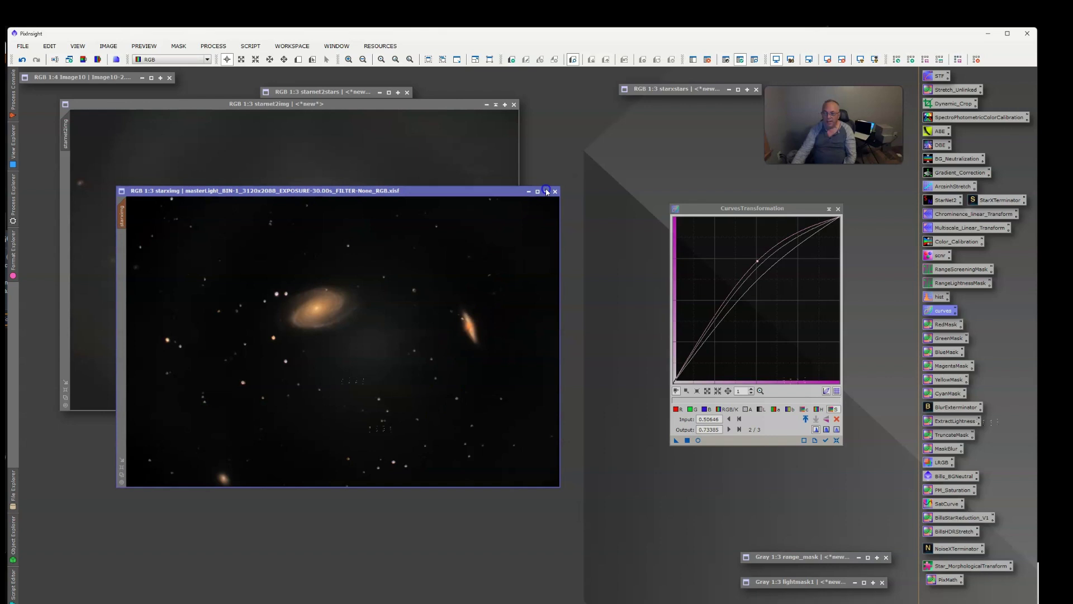
left_click_drag(340, 339, 298, 456)
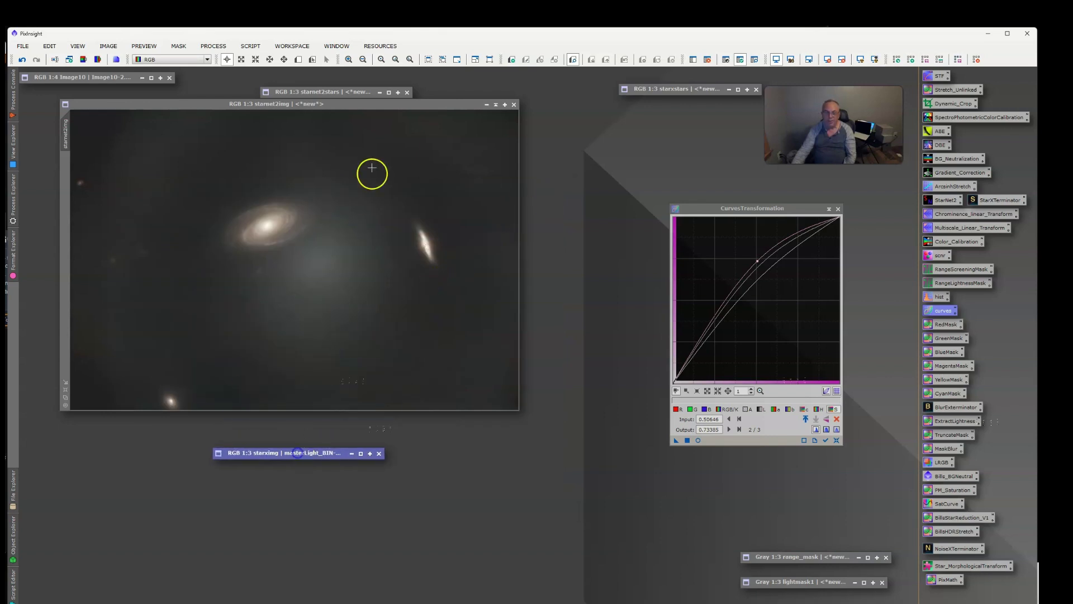
left_click_drag(376, 106, 380, 118)
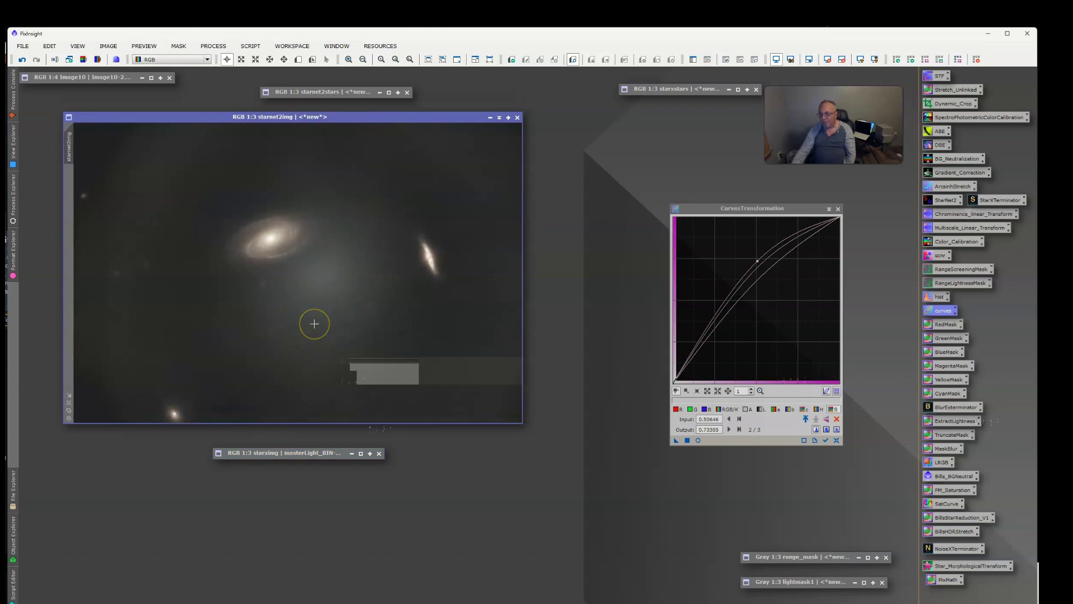
Apply lightmask1 as the mask on starnet2img, collapse the mask window again and hide the red mask overlay
left_click(824, 584)
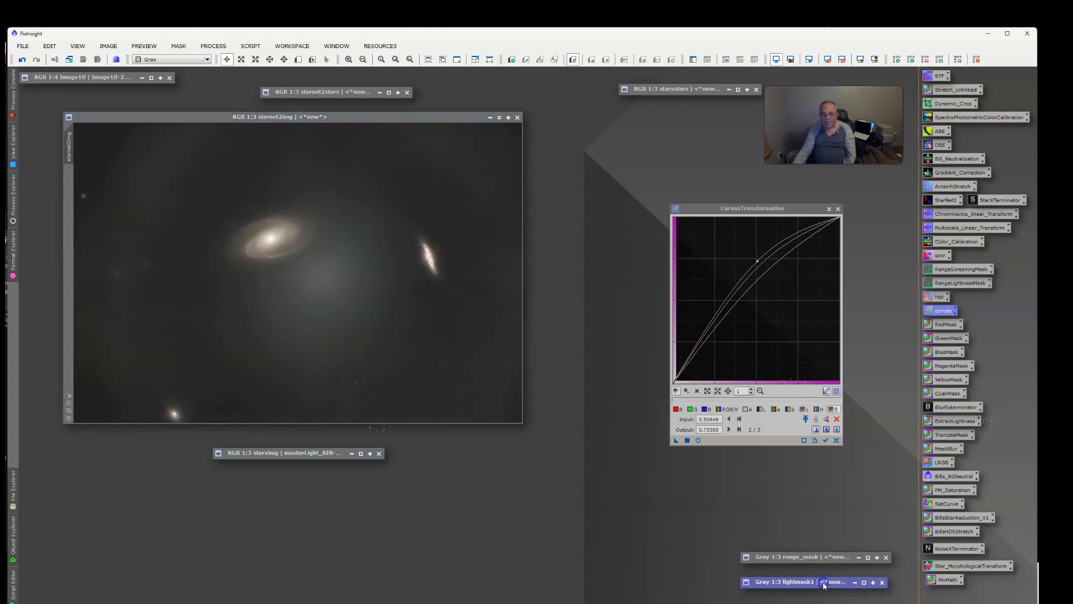
double_click(824, 584)
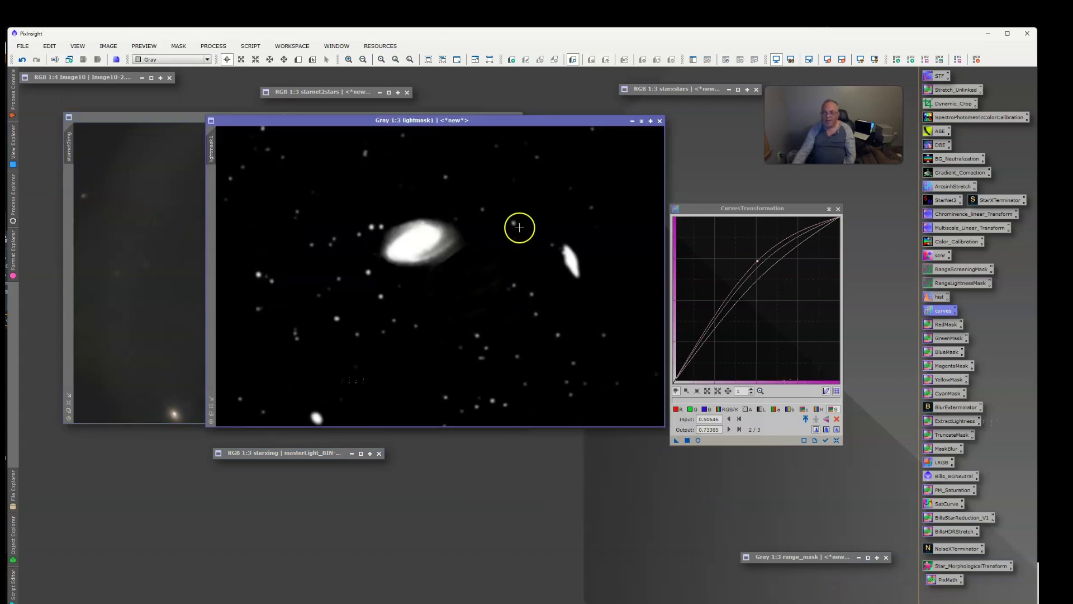
left_click_drag(509, 130, 631, 161)
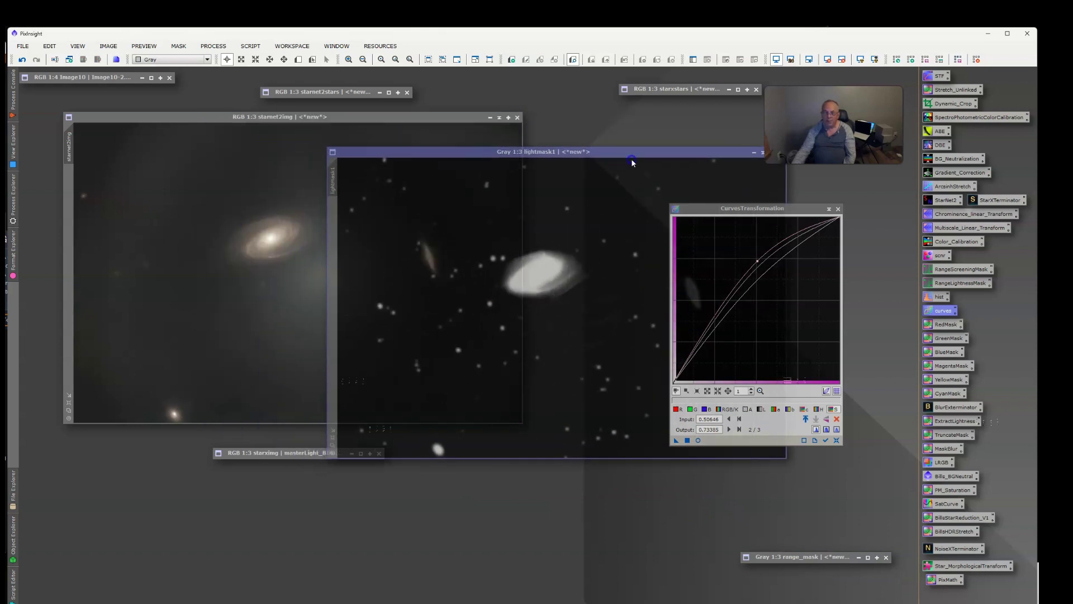
left_click_drag(336, 182, 74, 259)
left_click_drag(71, 258, 70, 258)
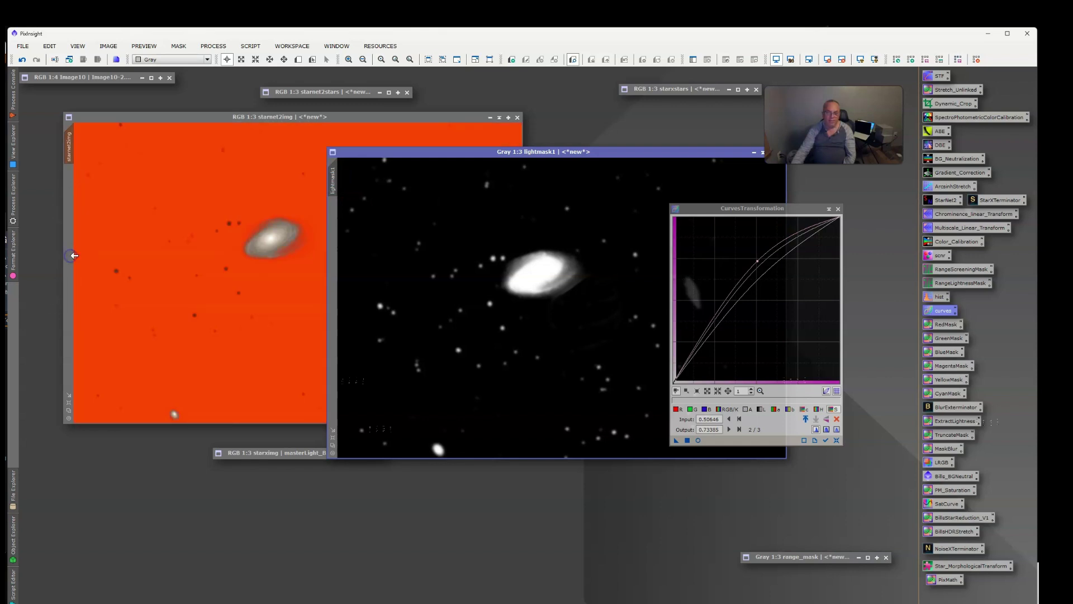
left_click_drag(728, 156, 631, 217)
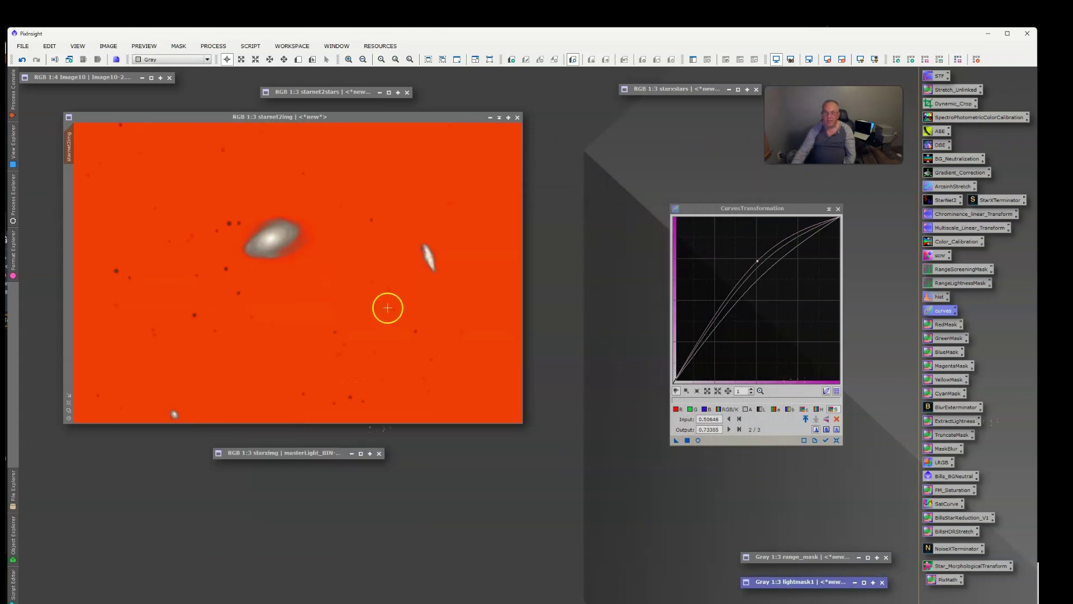
left_click(431, 119)
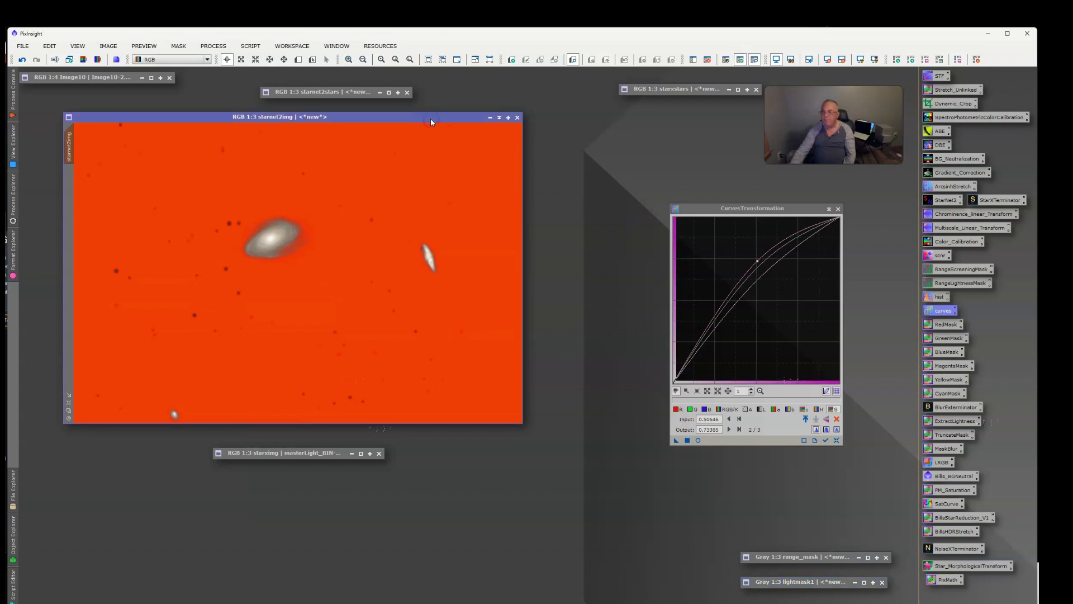
left_click(754, 60)
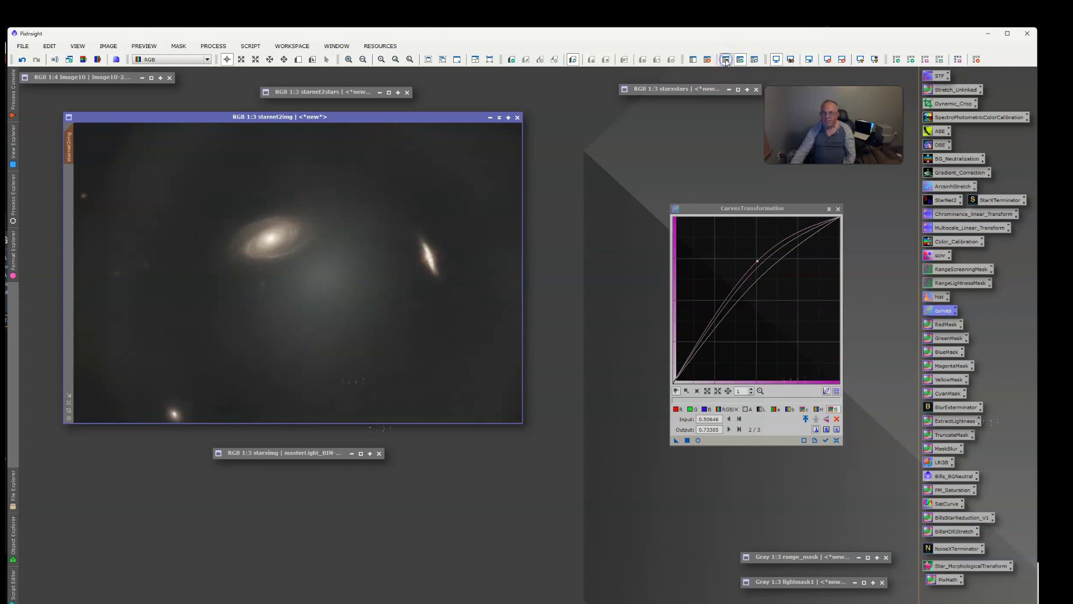
Reset the curves and darken the masked starnet2img image with an RGB/K point at about 0.52 input and 0.35 output, using the real-time preview
left_click(837, 440)
left_click(698, 440)
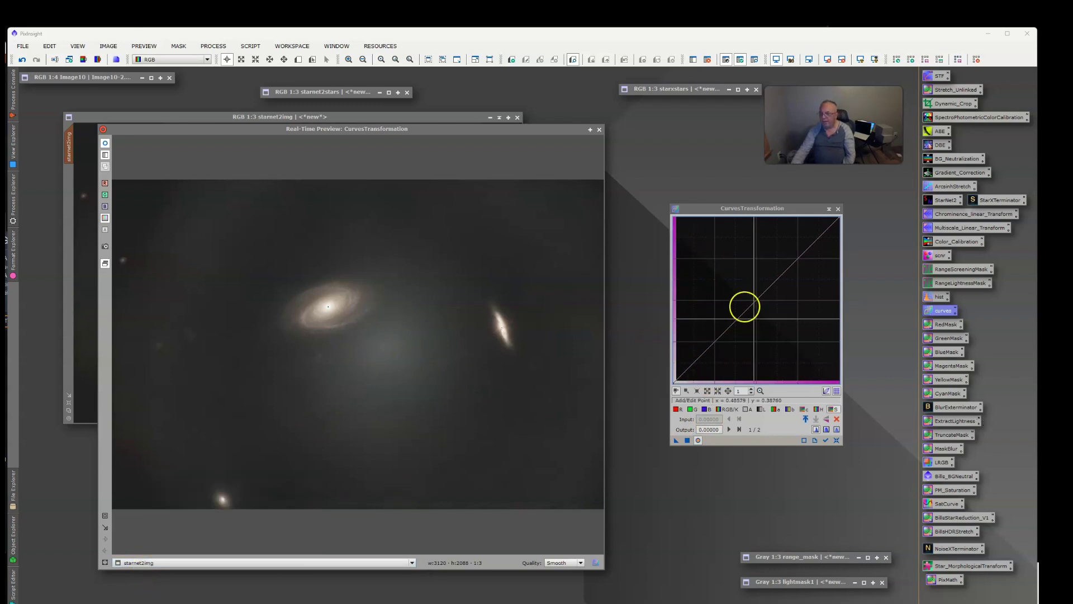
left_click(761, 410)
mouse_move(762, 319)
left_mouse_down()
mouse_move(761, 302)
mouse_move(779, 321)
mouse_move(776, 310)
mouse_move(740, 324)
mouse_move(756, 309)
mouse_move(760, 326)
left_mouse_up()
left_click(757, 396)
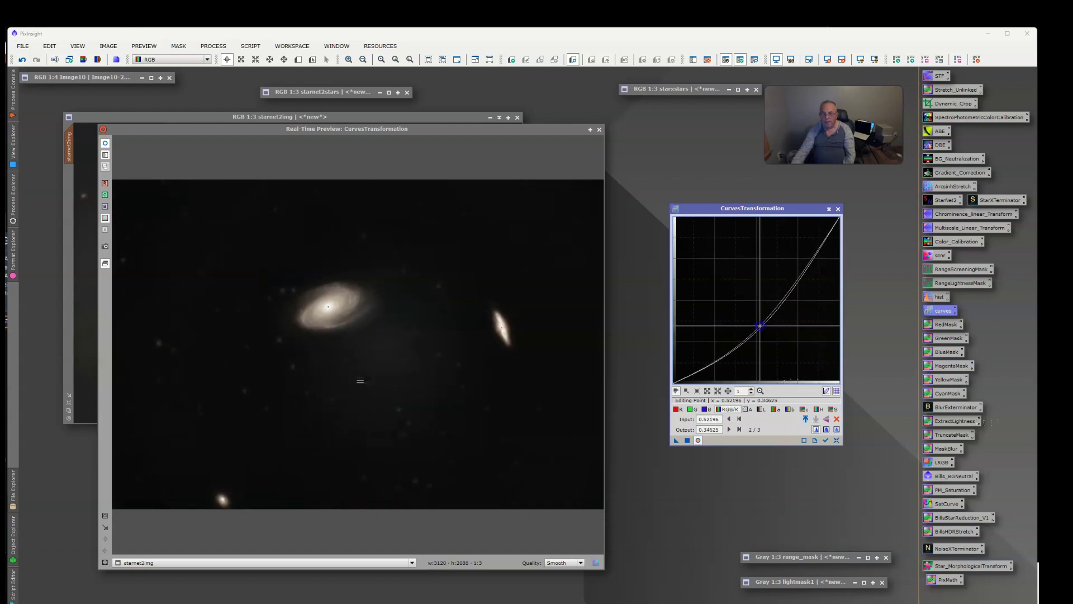
left_click(718, 418)
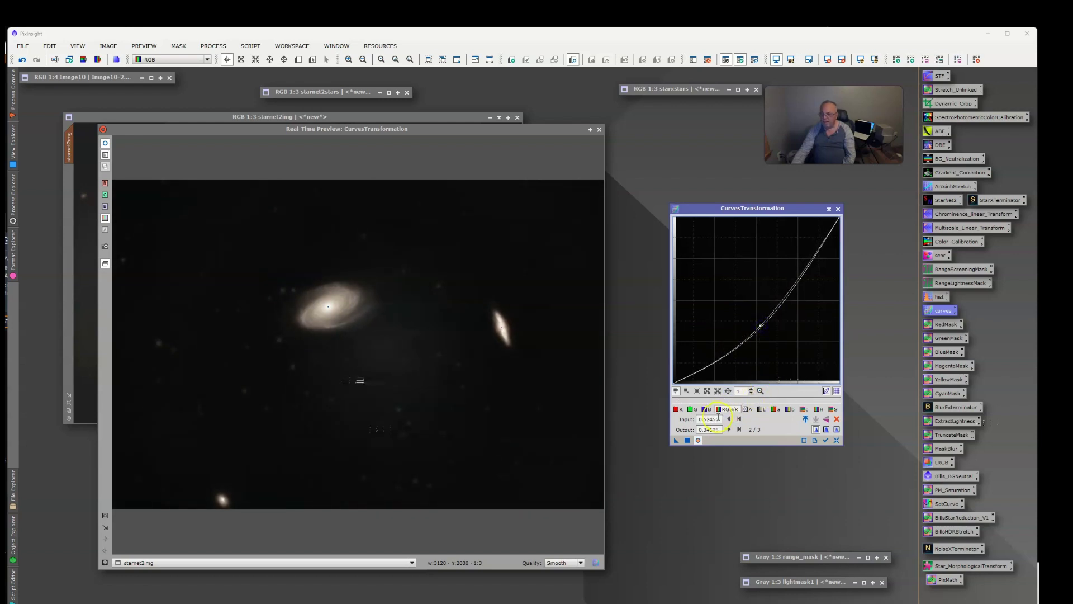
left_click(687, 440)
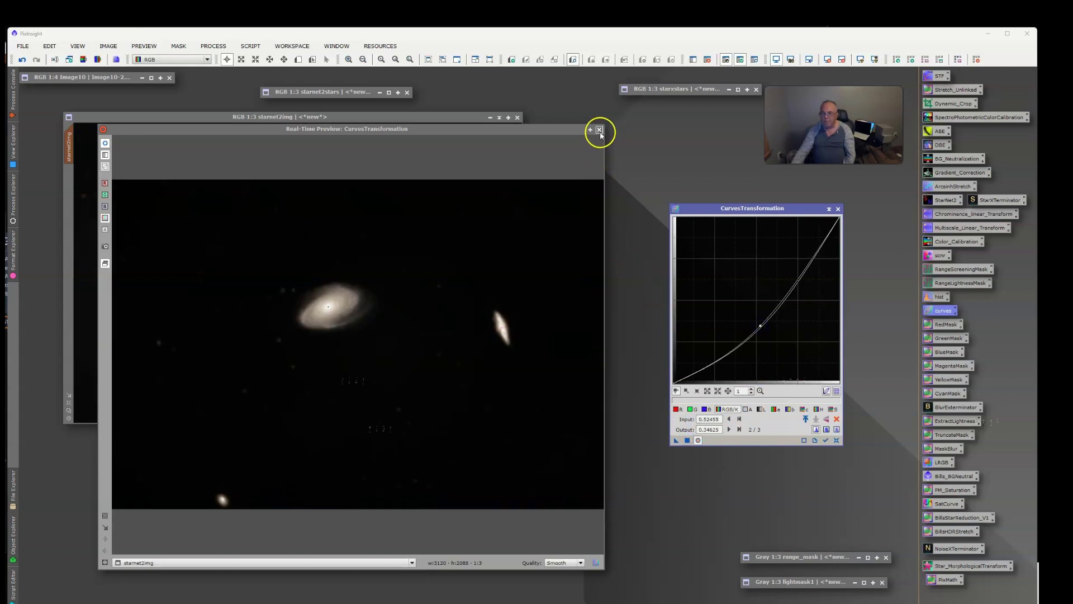
left_click(599, 130)
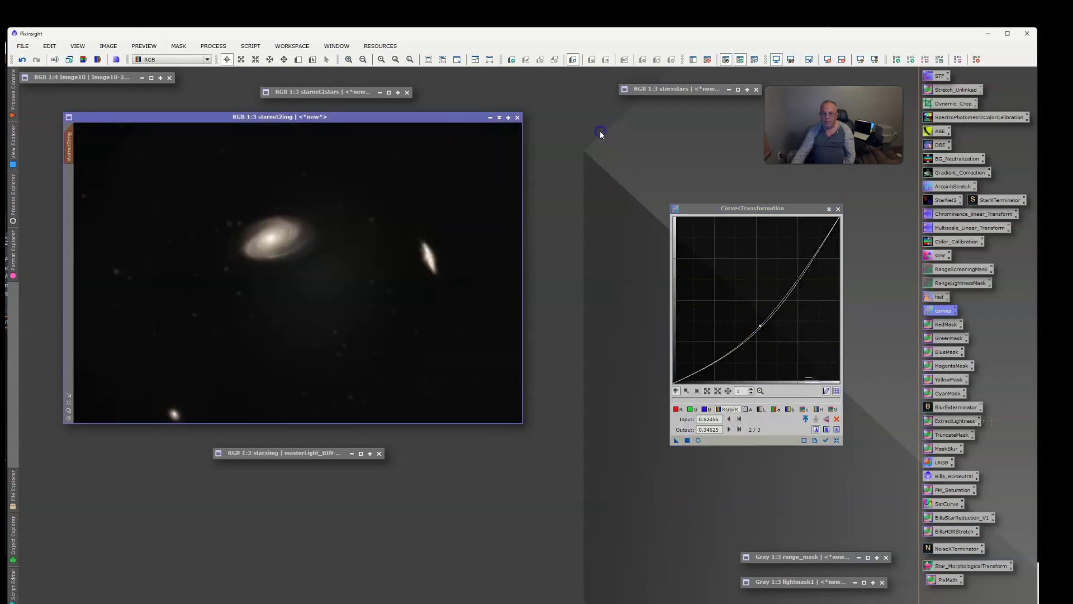
Reset the curves to a straight line and remove the mask from the starnet2img image
left_click(837, 441)
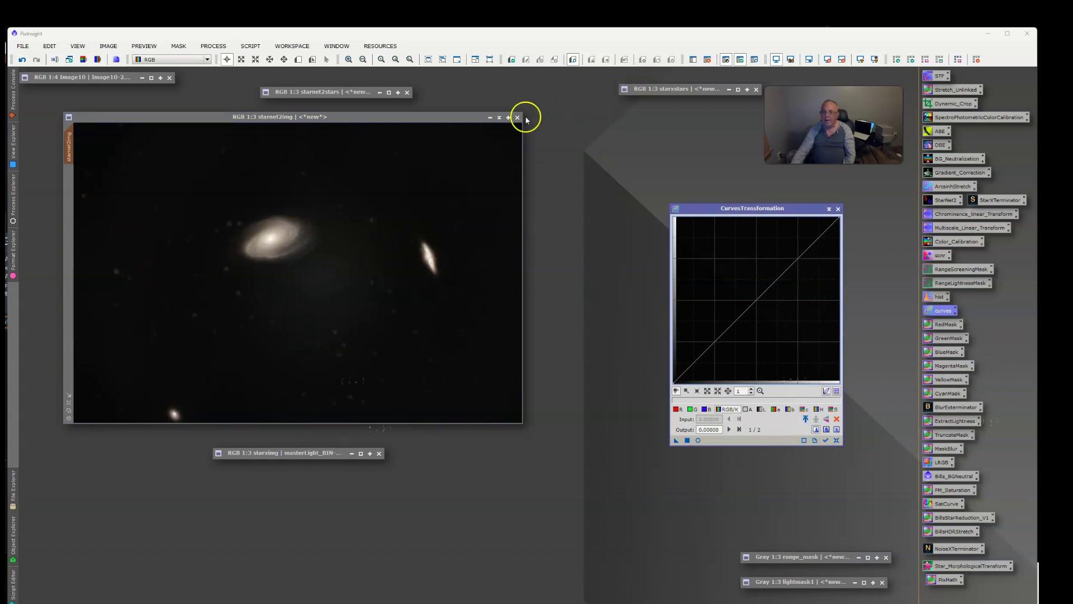
left_click(436, 119)
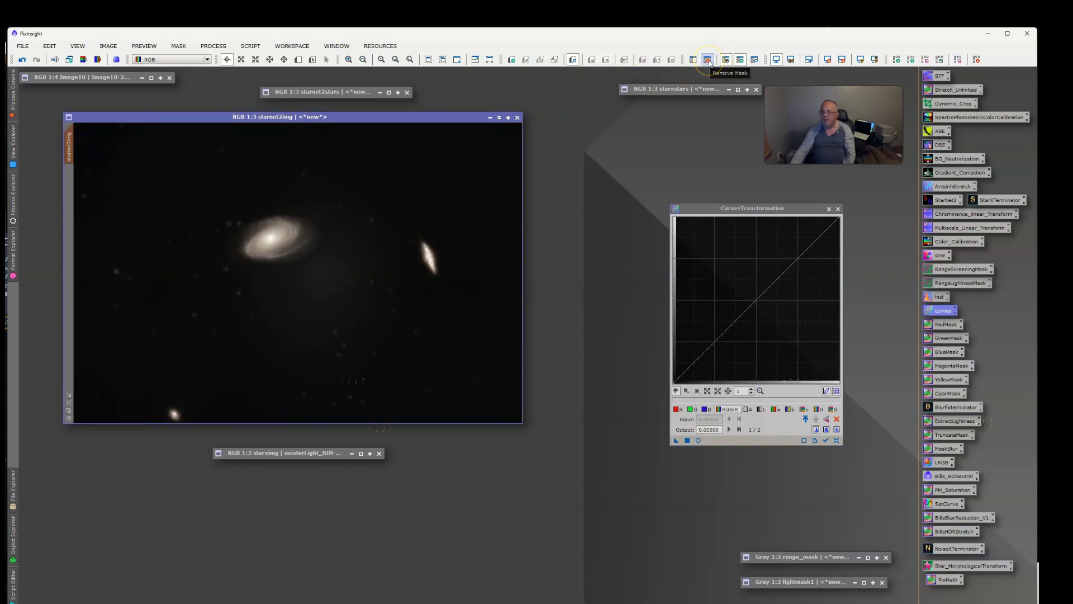
Inspect the range_mask and lightmask1 images, collapse both windows again and make starnet2img the active image
double_click(816, 558)
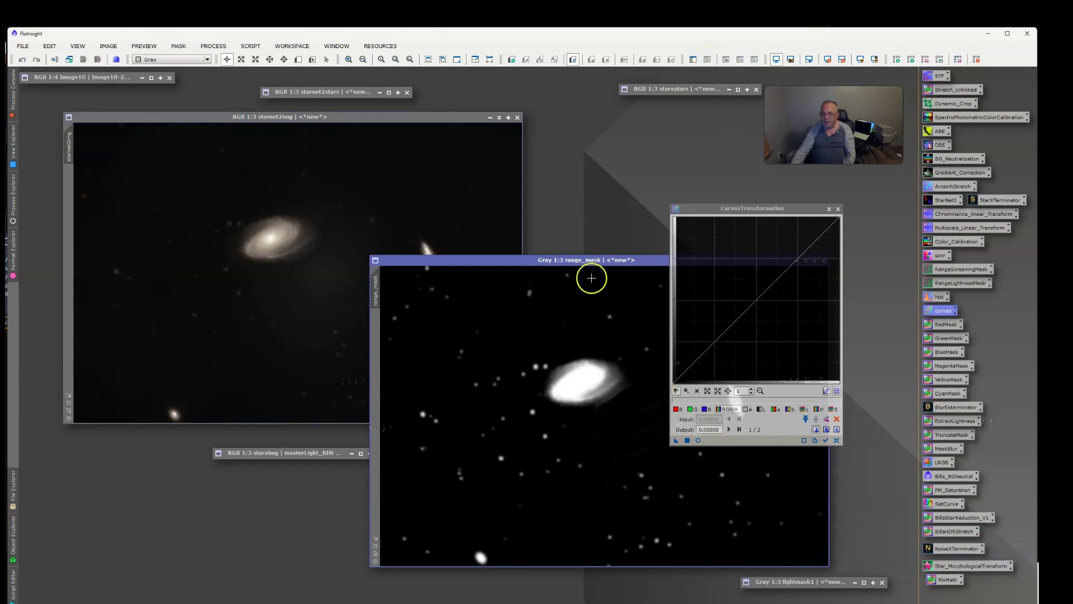
double_click(597, 261)
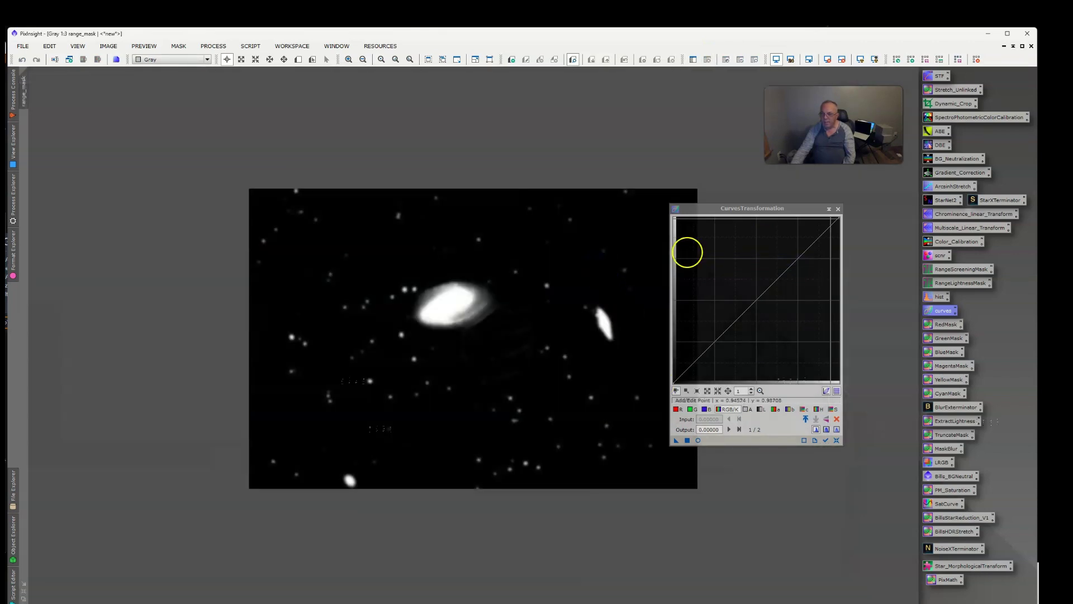
left_click(1022, 46)
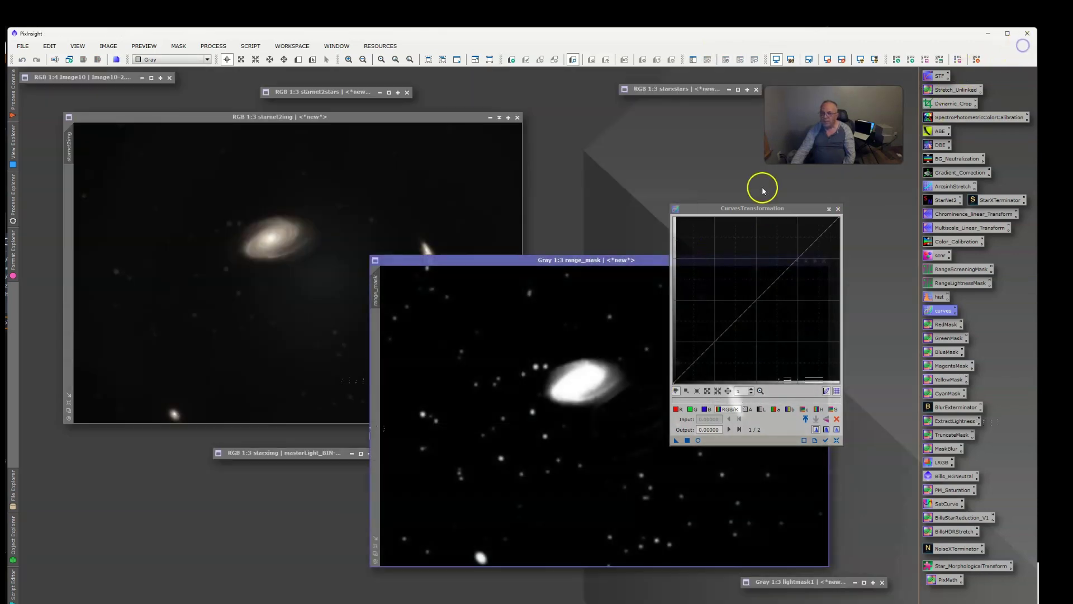
left_click_drag(647, 257, 426, 266)
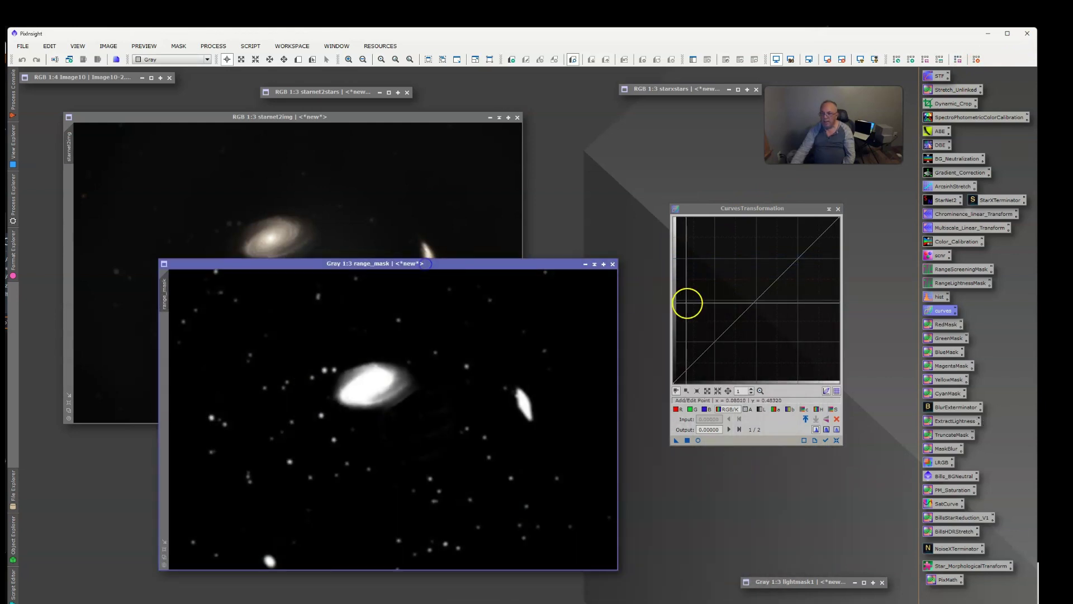
left_click(595, 264)
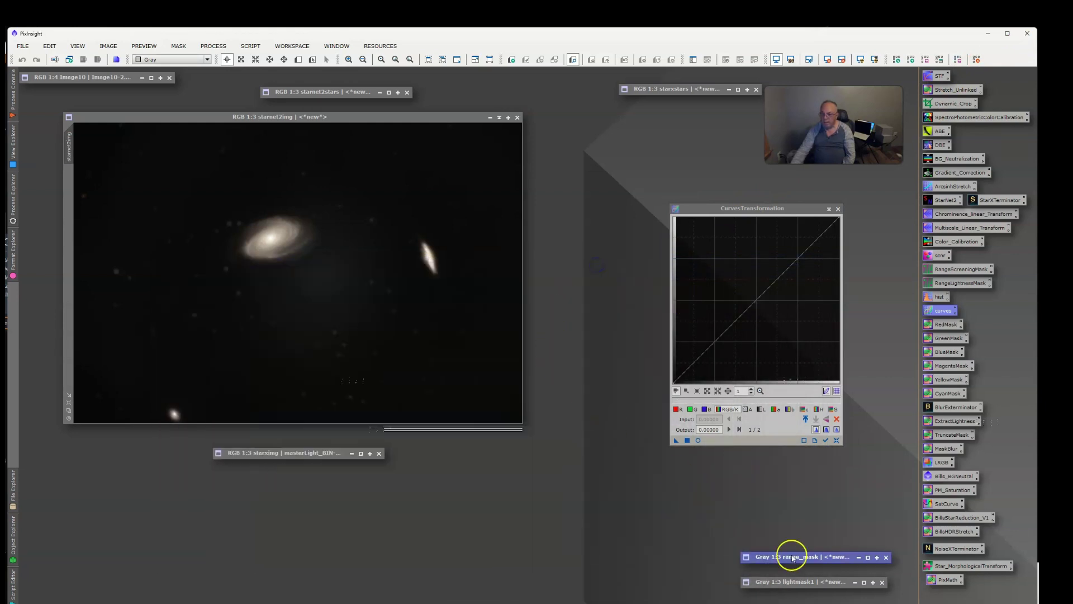
double_click(821, 581)
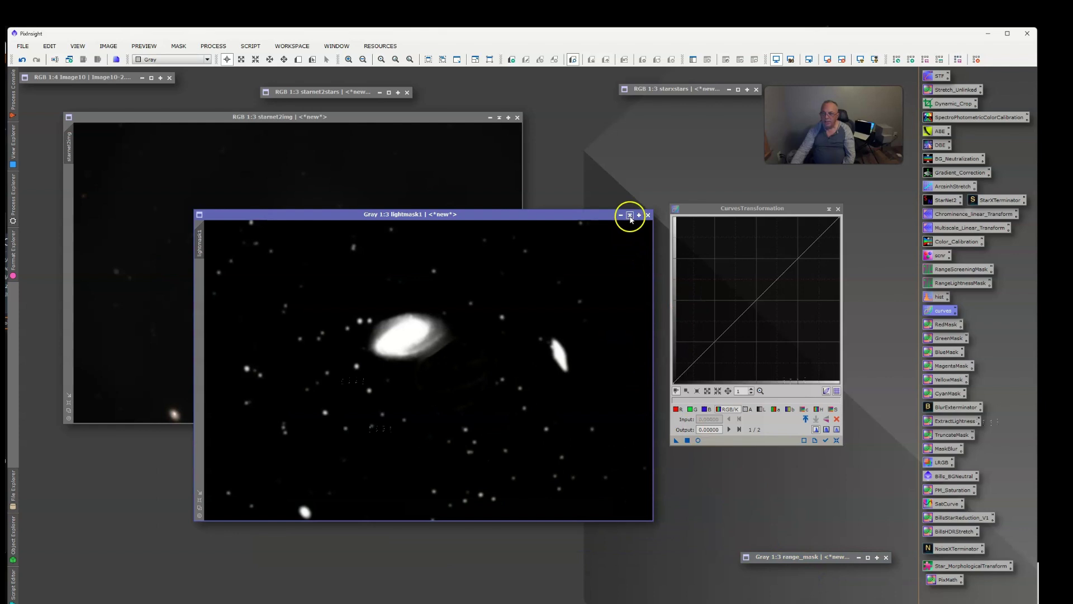
left_click(630, 218)
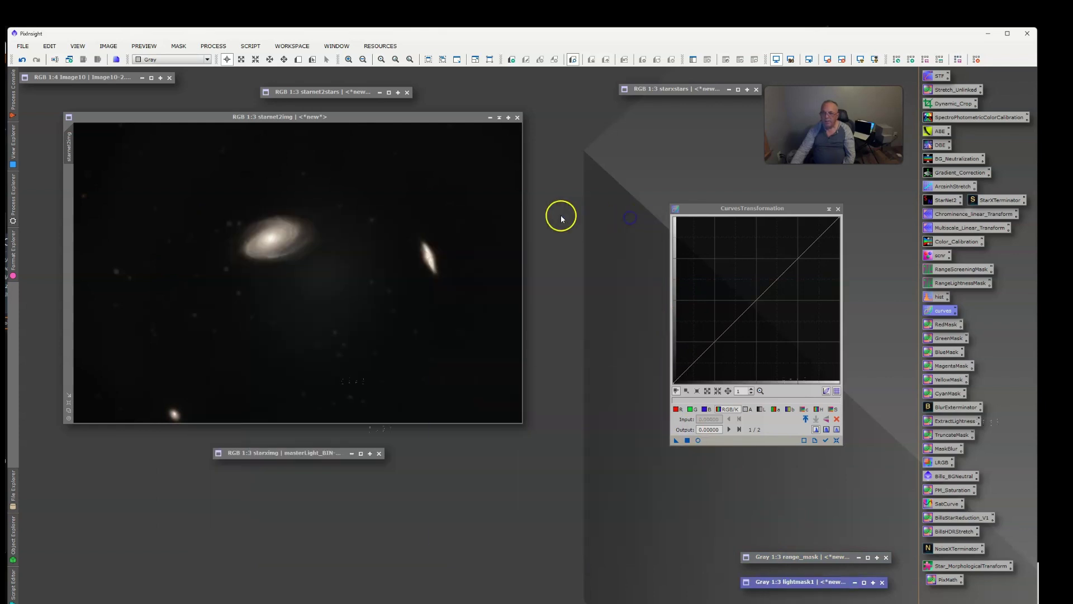
left_click(387, 119)
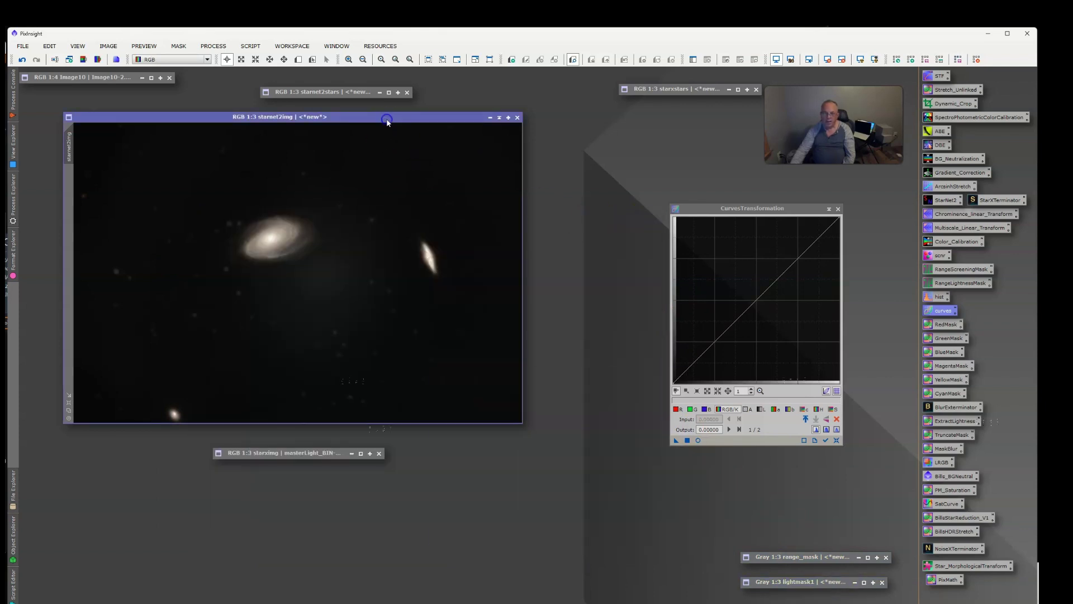
Open the starximg image over starnet2img to compare the two, and collapse it again
double_click(300, 455)
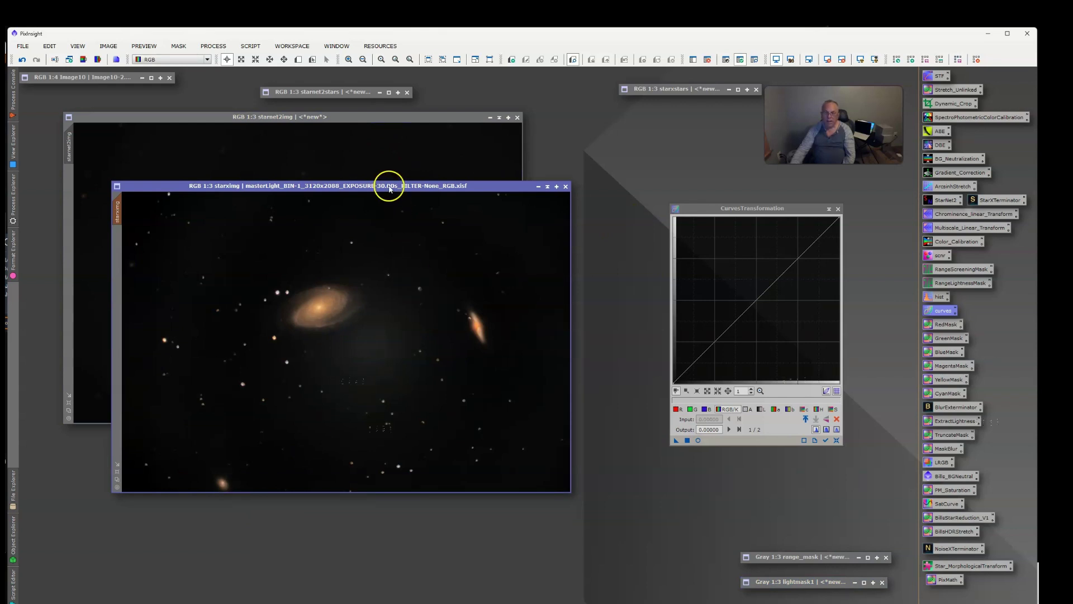
left_click_drag(389, 187, 467, 245)
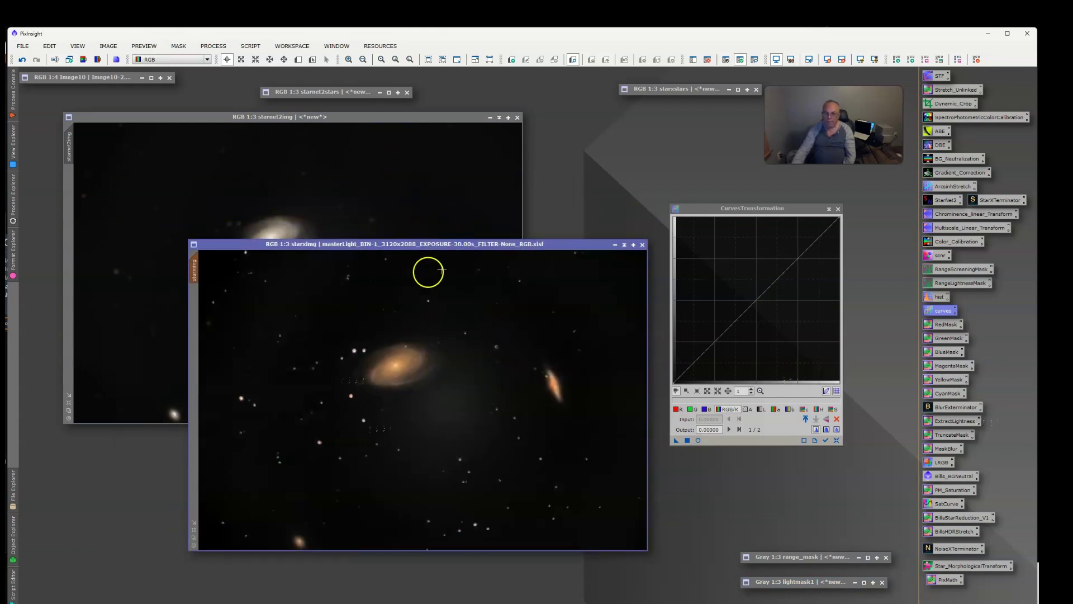
left_click(626, 246)
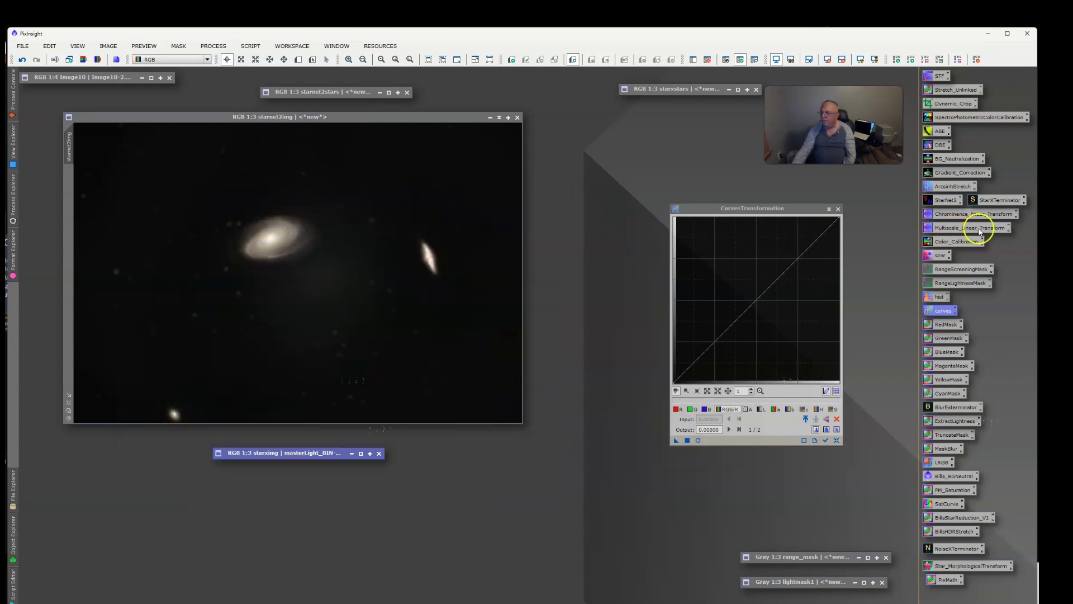
Generate a new range mask from starximg with default RangeSelection settings (limits 0 to 1, Screening on) and close the preview
double_click(955, 271)
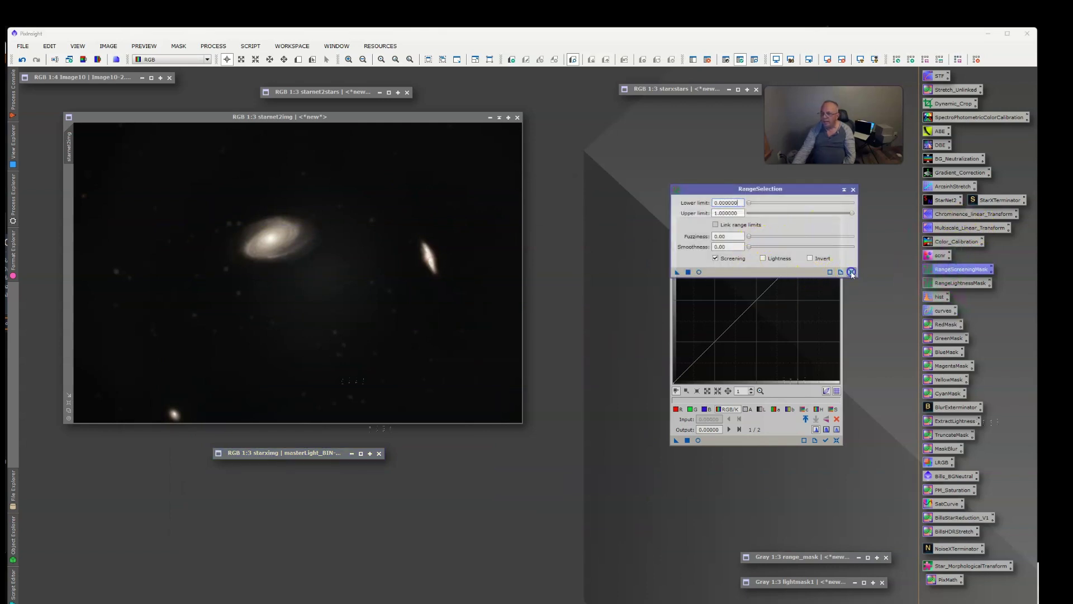
left_click(851, 272)
left_click(699, 273)
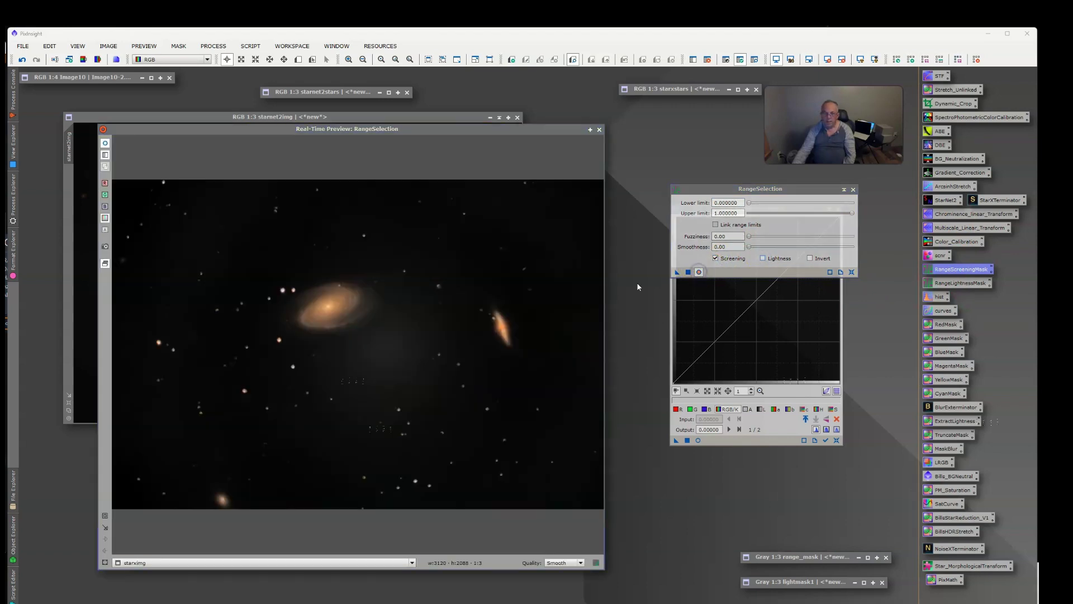
left_click(688, 273)
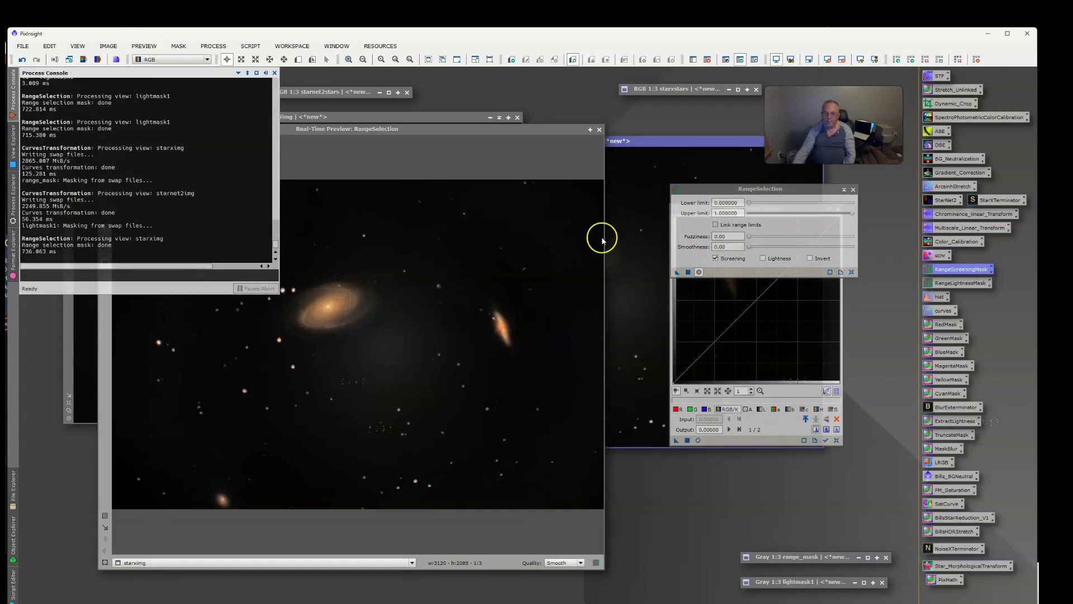
left_click(600, 129)
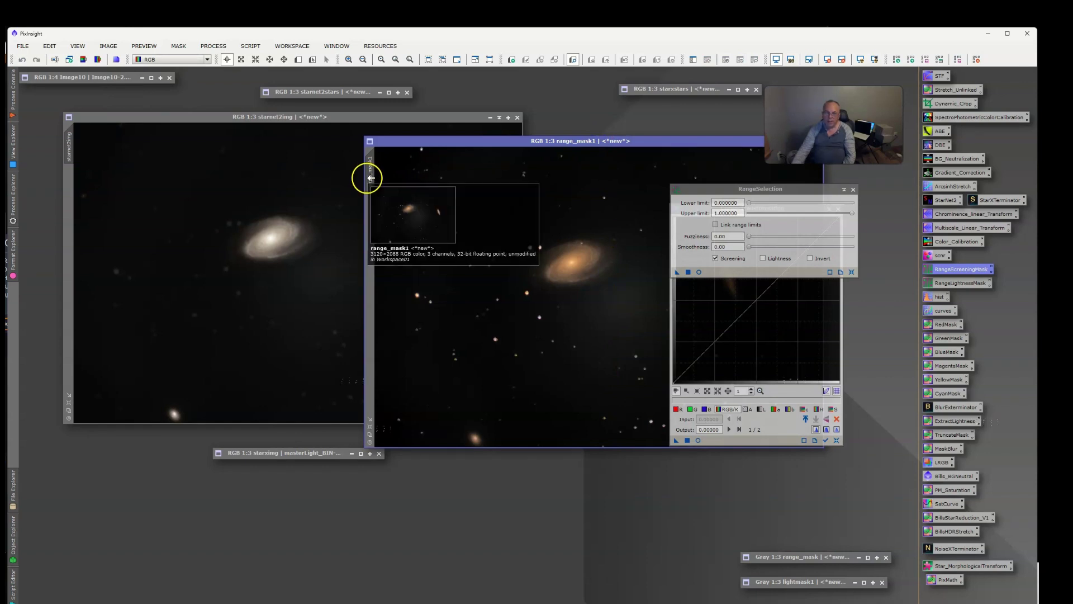
Apply range_mask1 as the mask on starnet2img, park its collapsed window above range_mask and close RangeSelection
left_click_drag(371, 178, 69, 293)
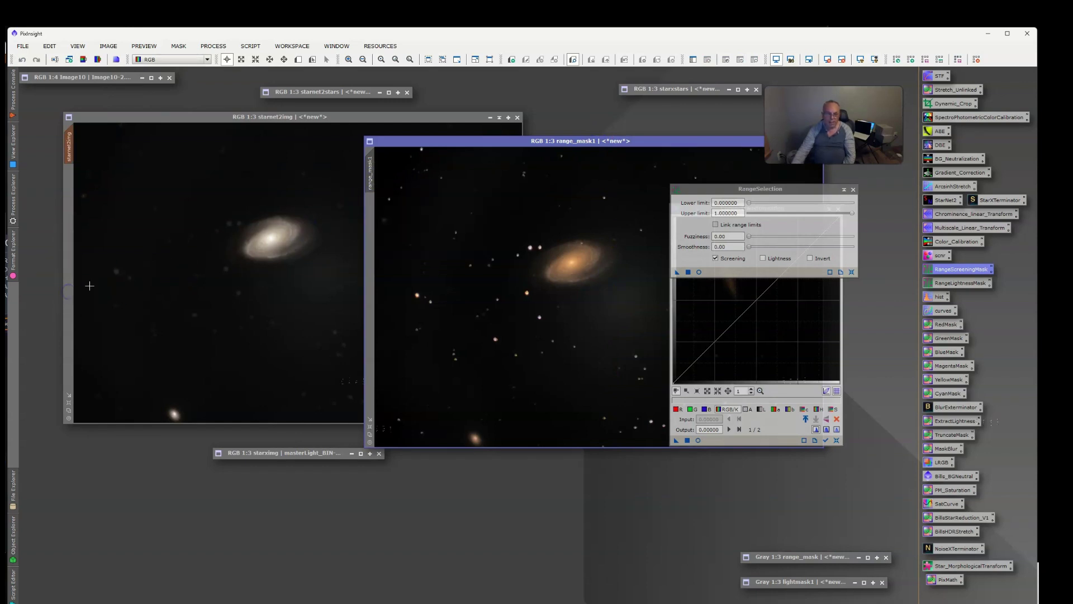
left_click(282, 128)
left_click(656, 146)
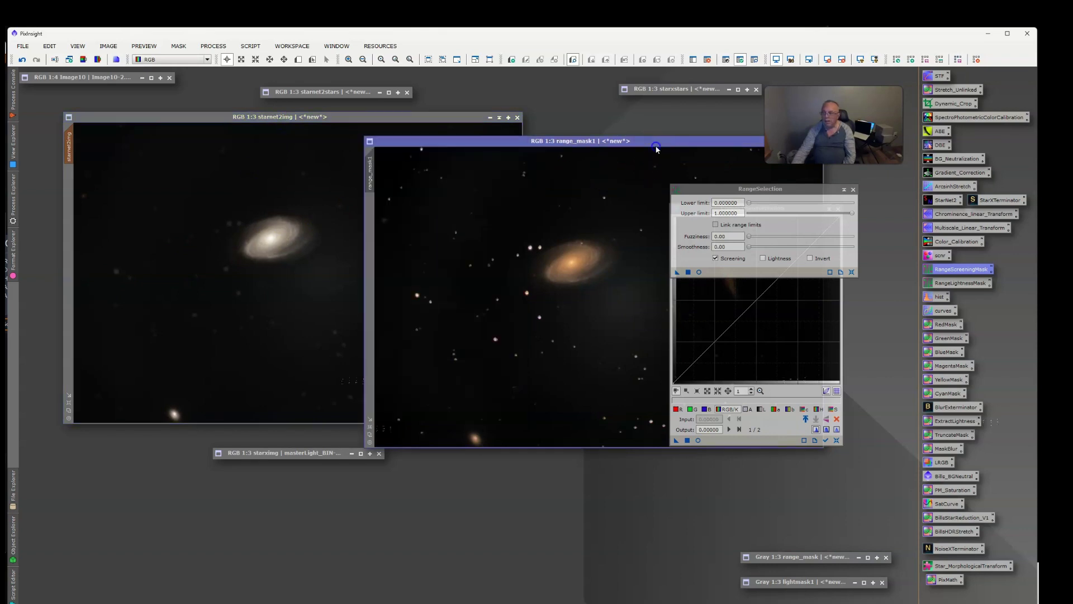
left_click_drag(656, 147, 452, 242)
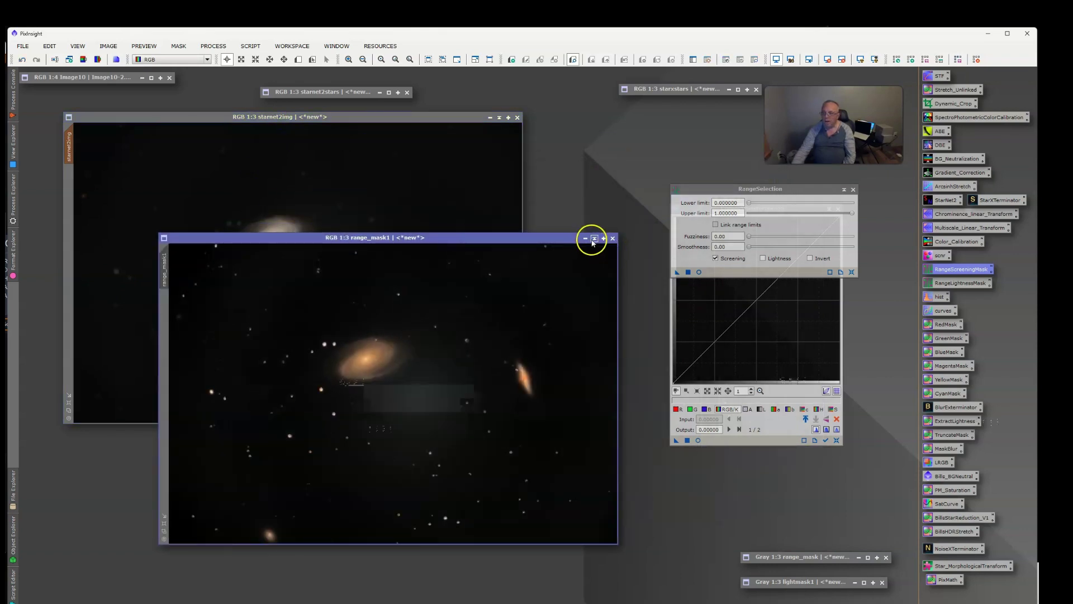
left_click(593, 242)
left_click_drag(400, 385, 807, 518)
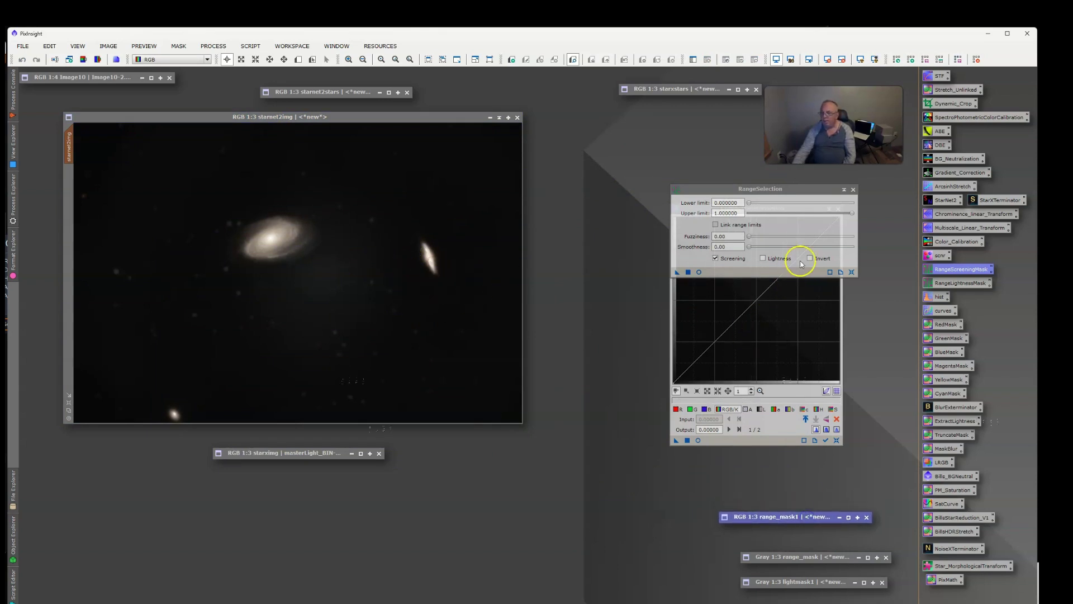
left_click(853, 190)
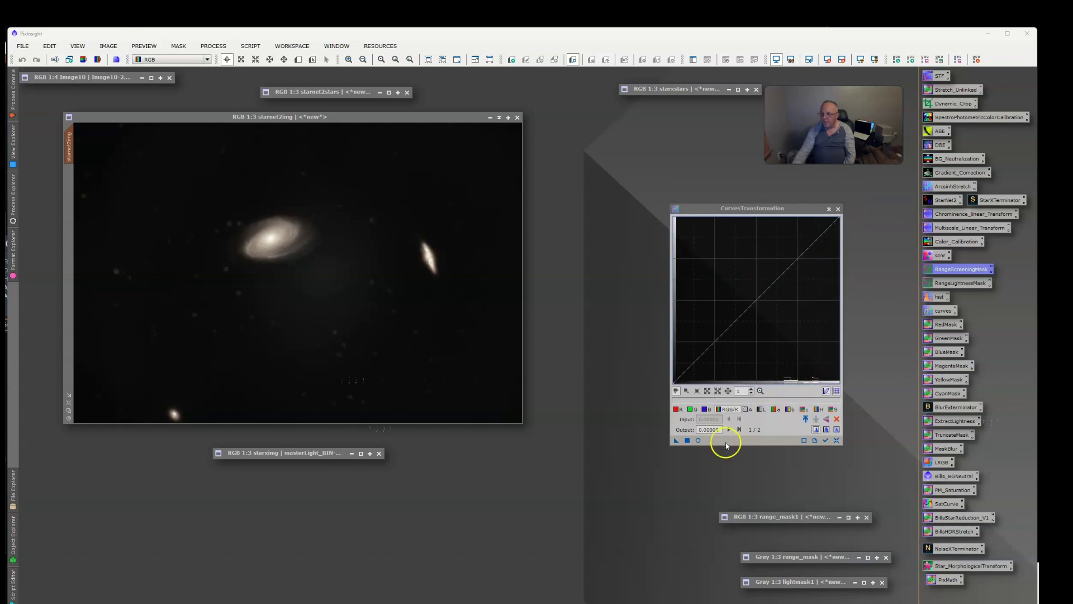
Preview range_mask1 with curves and raise its brightness and saturation, placing the saturation point at about 0.52 input and 0.73 output
left_click(697, 440)
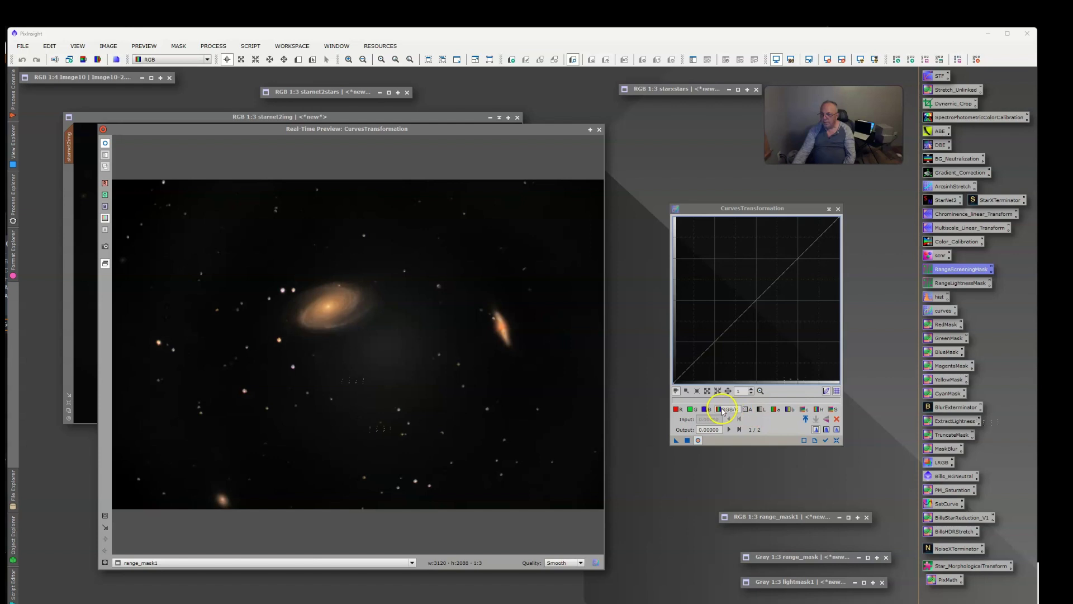
left_click(753, 306)
left_click_drag(753, 306, 760, 261)
left_click(760, 411)
left_click(835, 411)
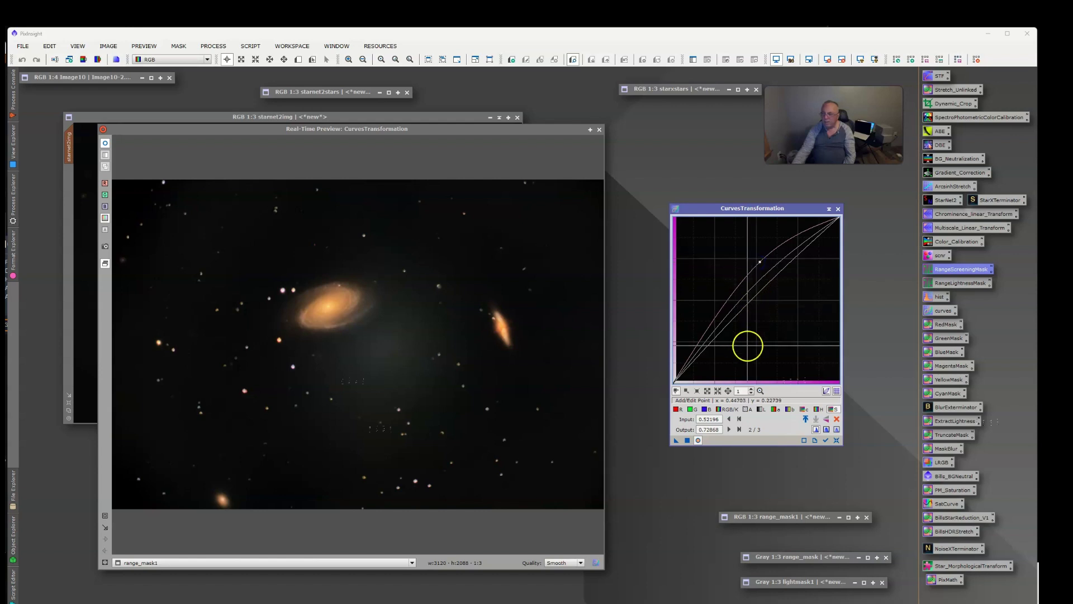
Raise the lightness curve slightly to about 0.52 input and 0.54 output, apply the curves to range_mask1 and close the preview
left_click(758, 413)
mouse_move(755, 299)
left_mouse_down()
mouse_move(756, 284)
mouse_move(760, 293)
left_mouse_up()
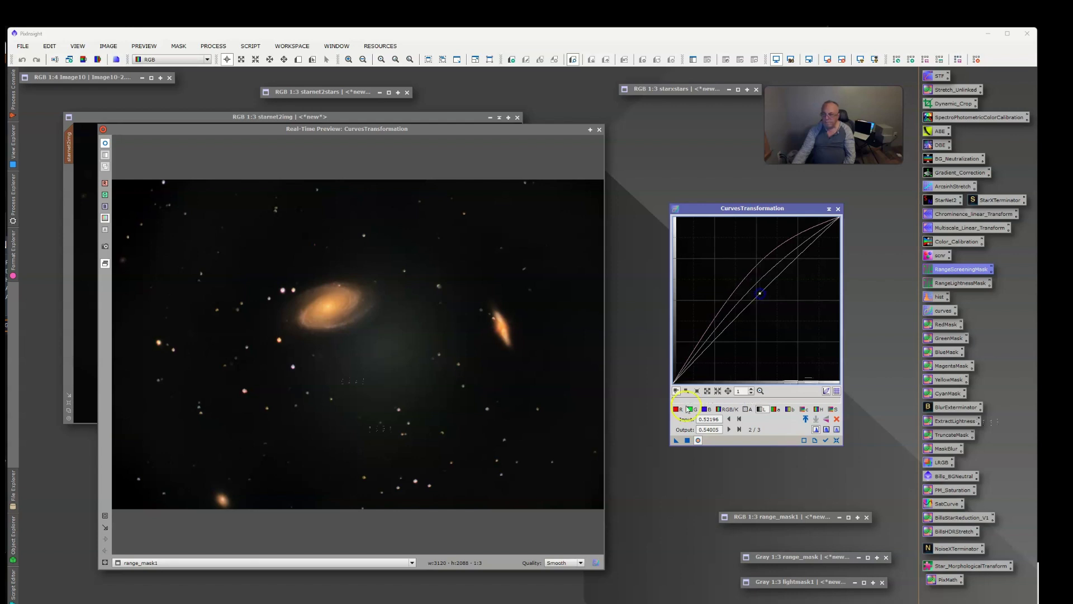
left_click(686, 441)
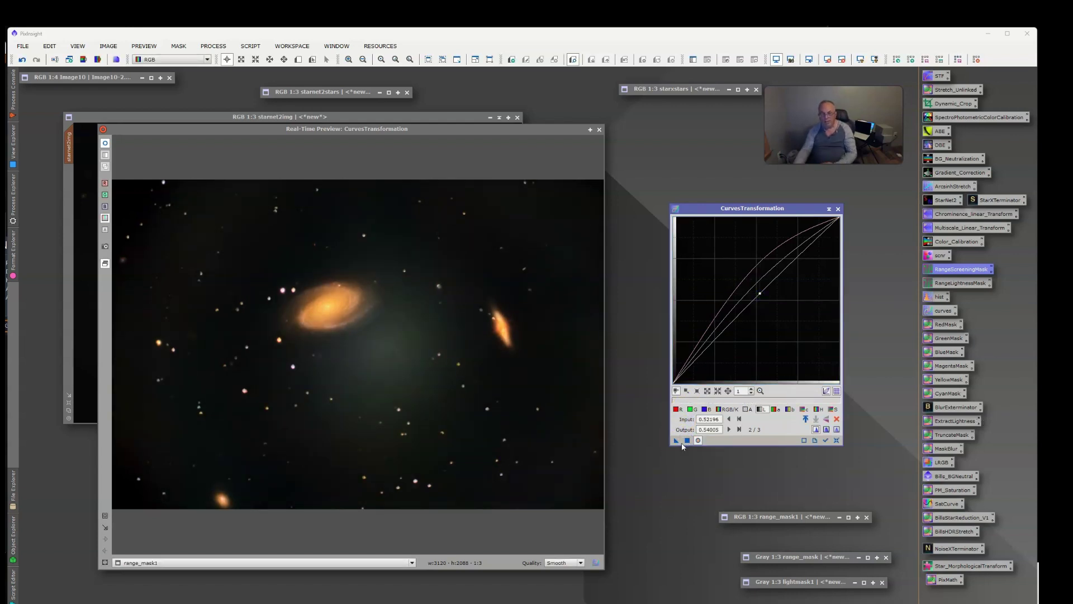
left_click(600, 130)
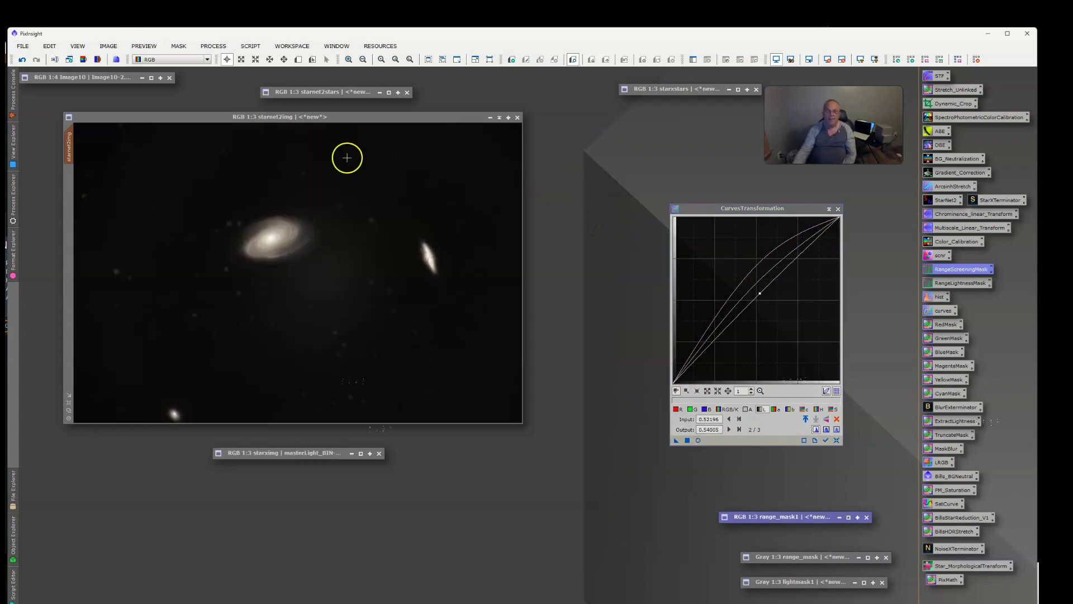
Shift the starnet2img window slightly, reset the curves and reopen the starximg image over it
left_click_drag(364, 120, 403, 136)
left_click(313, 278)
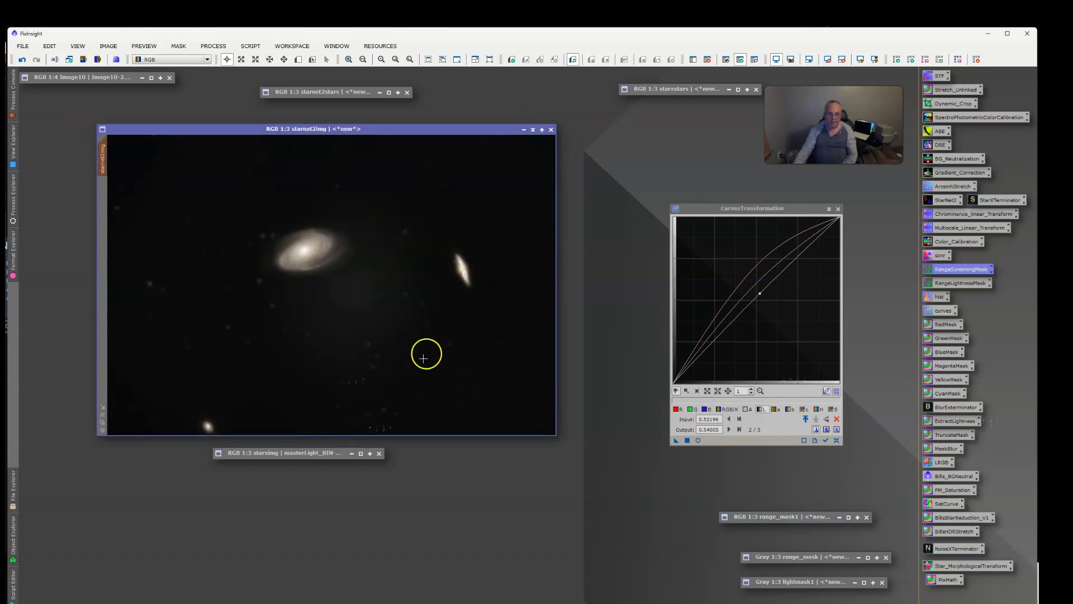
left_click(836, 441)
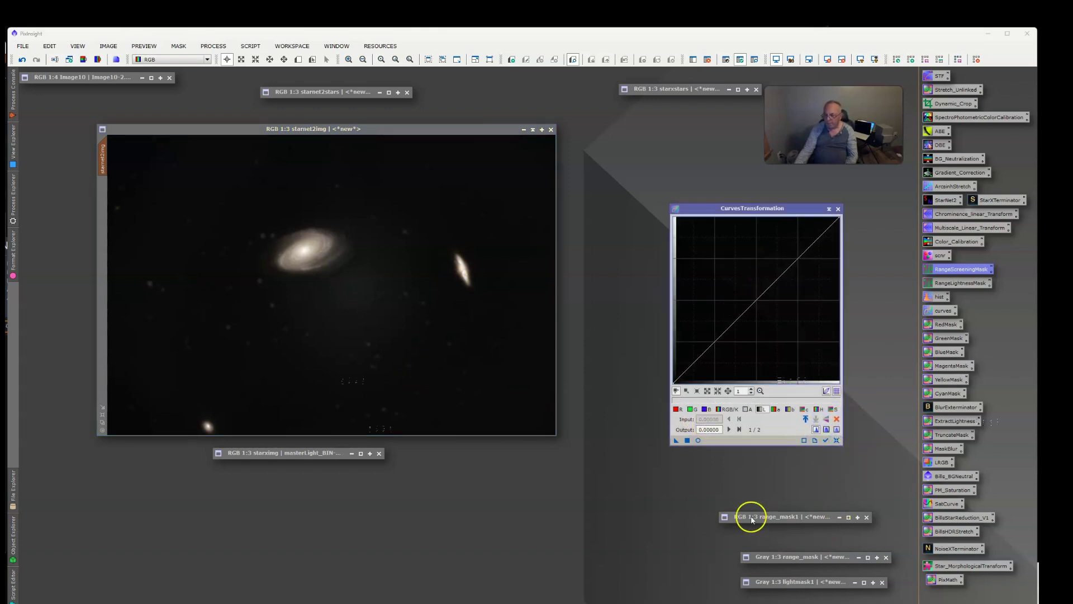
double_click(290, 451)
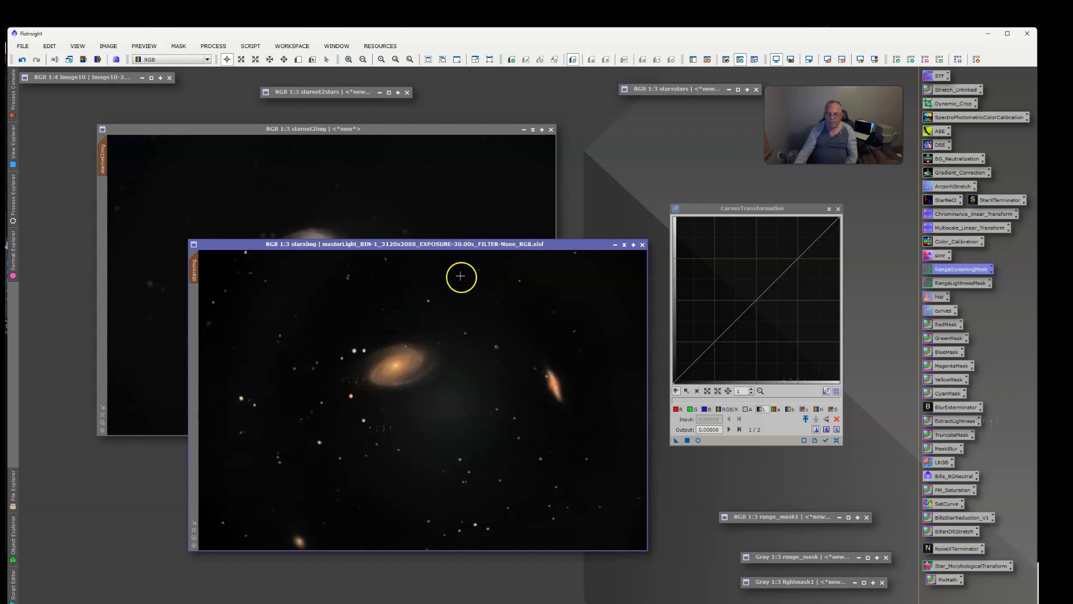
Place the starximg and starnet2img windows partly overlapping, with starnet2img in front, and compare the galaxies in both images
left_click_drag(468, 245, 333, 270)
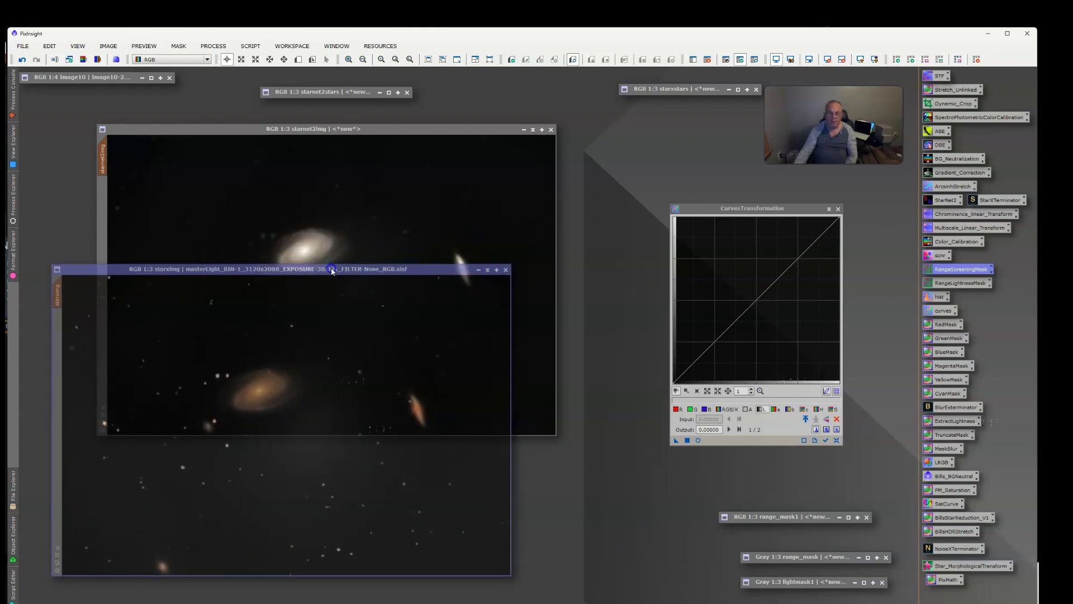
left_click_drag(332, 271, 332, 270)
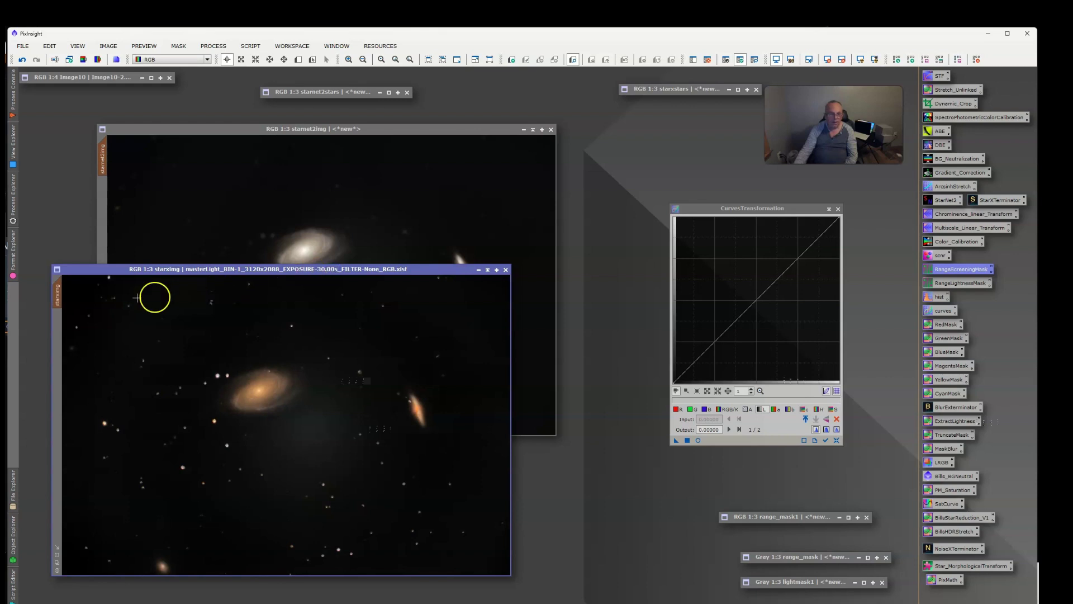
left_click(199, 136)
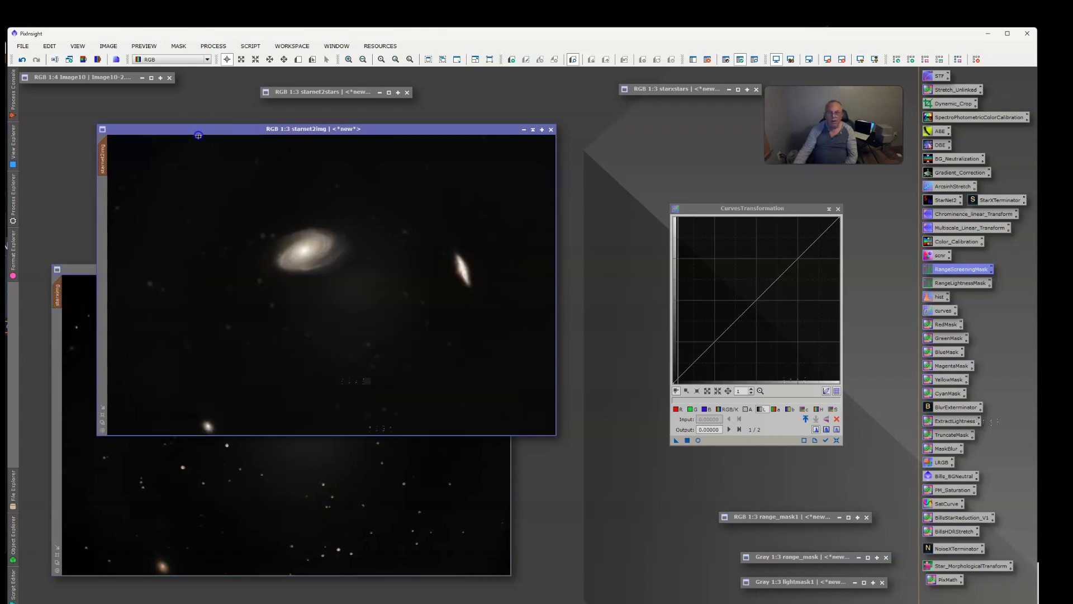
left_click_drag(201, 130, 205, 122)
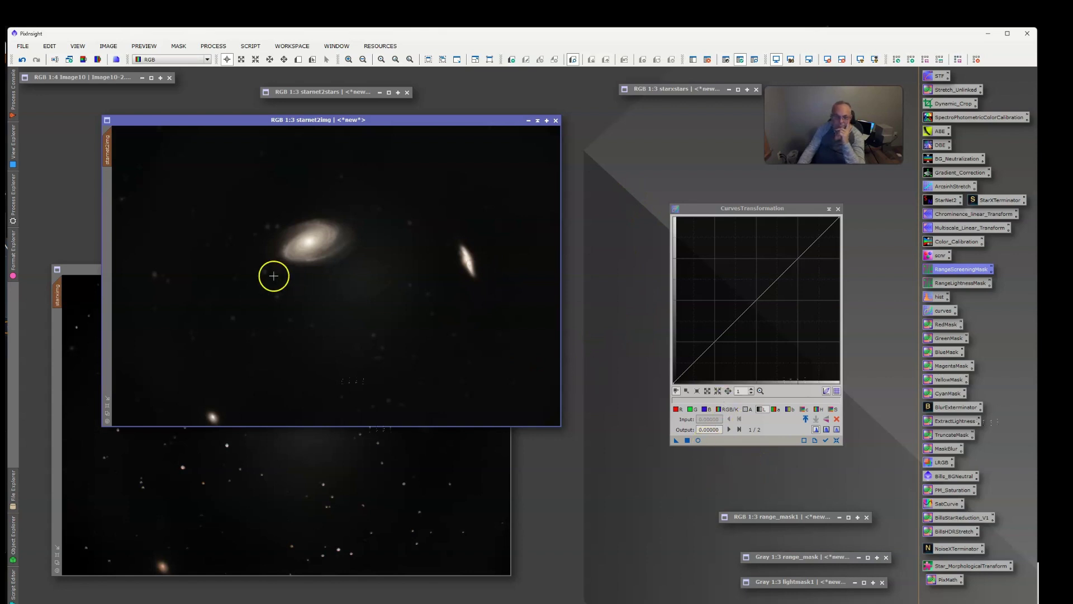
left_click(193, 120)
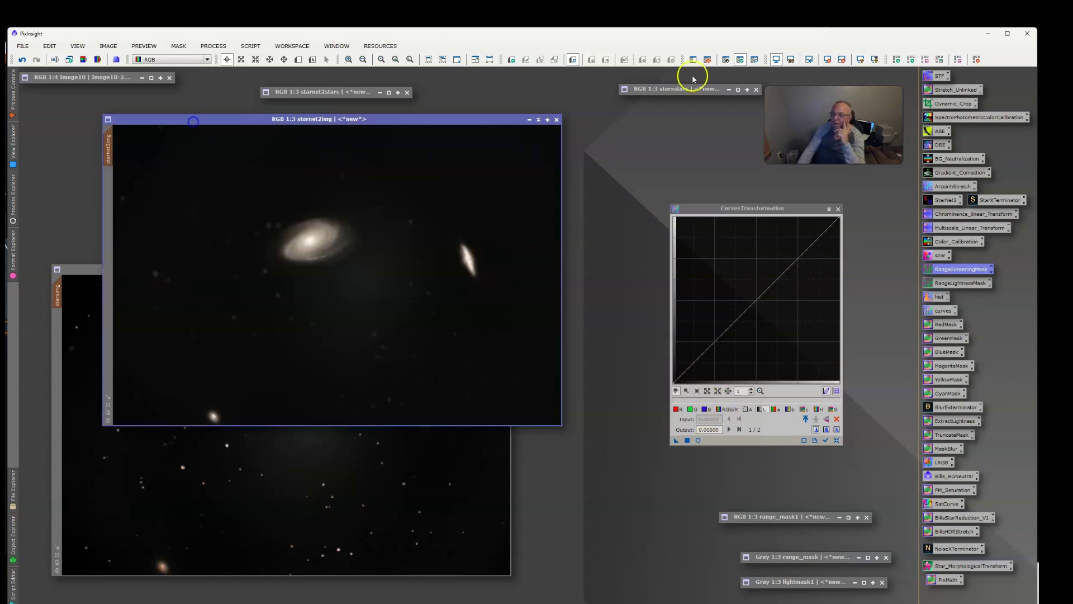
Preview starnet2img with curves and raise the saturation curve to about 0.5 input and 0.75 output
left_click(740, 59)
left_click(754, 60)
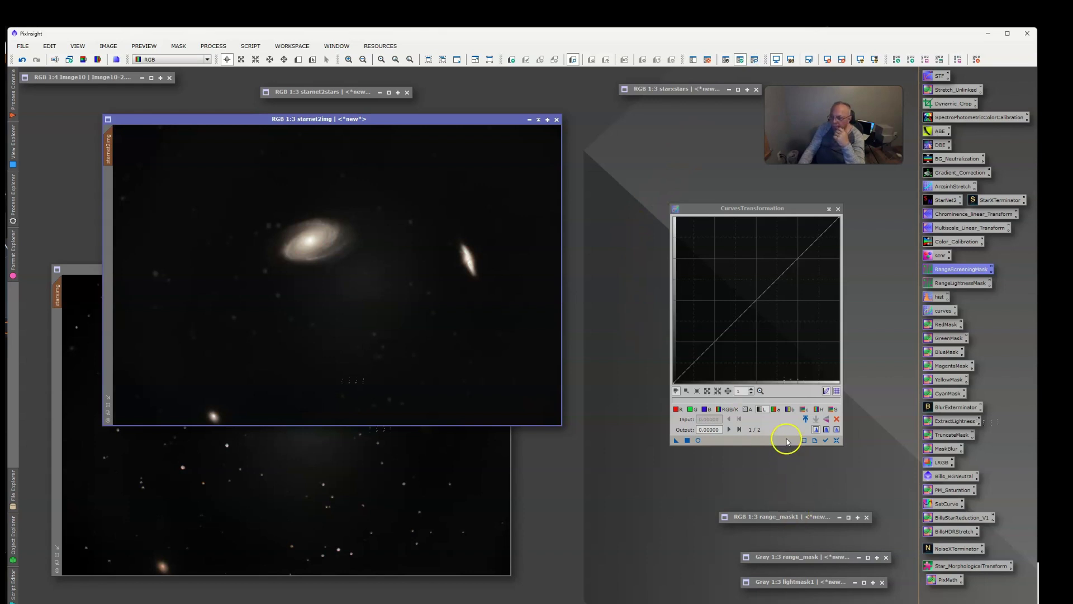
left_click(698, 441)
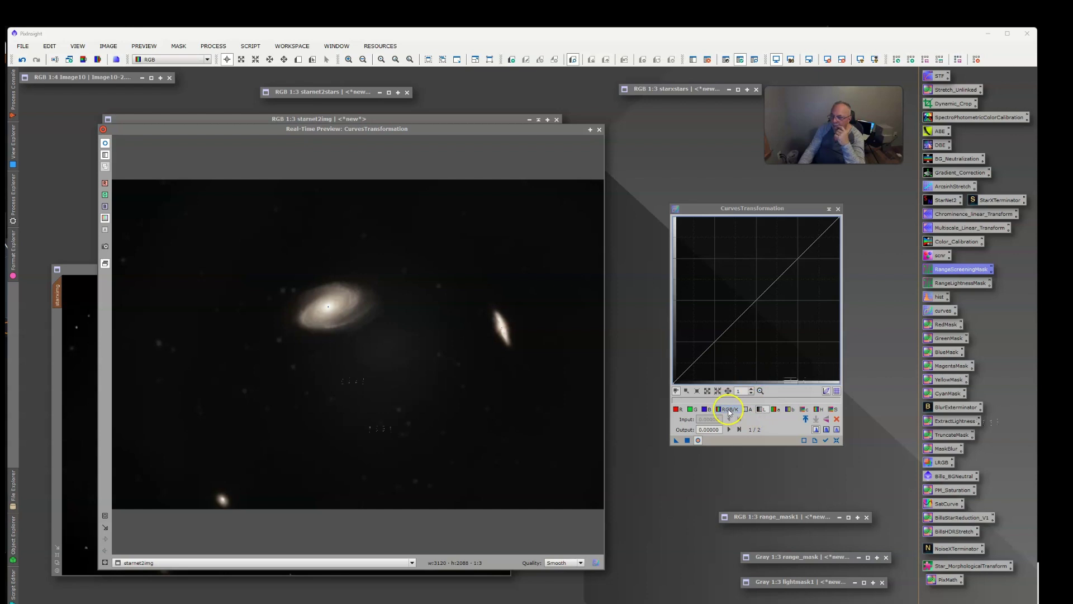
left_click(833, 410)
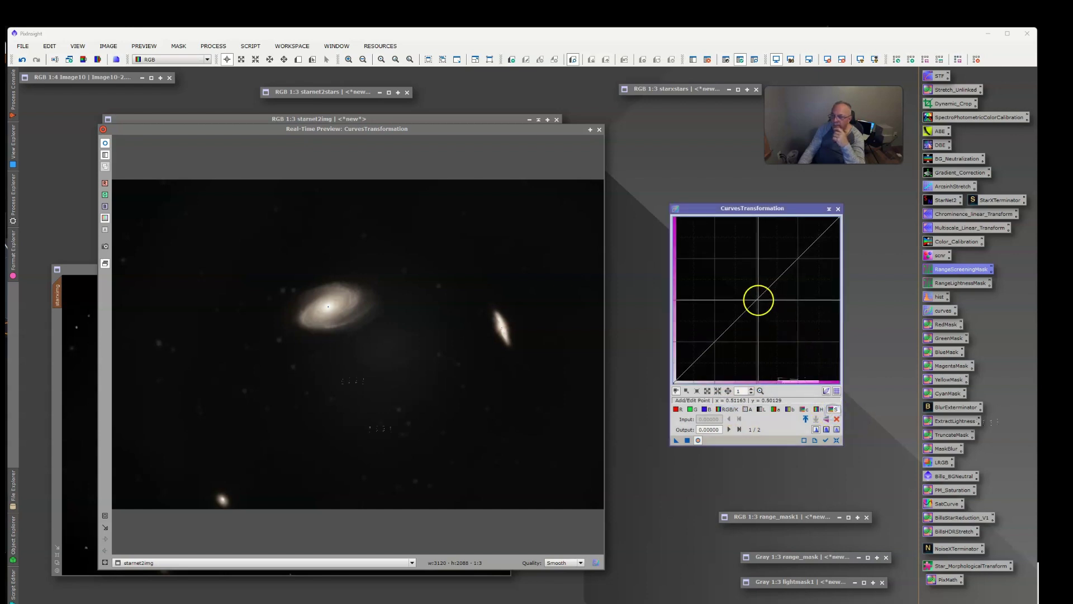
left_click_drag(757, 300, 754, 273)
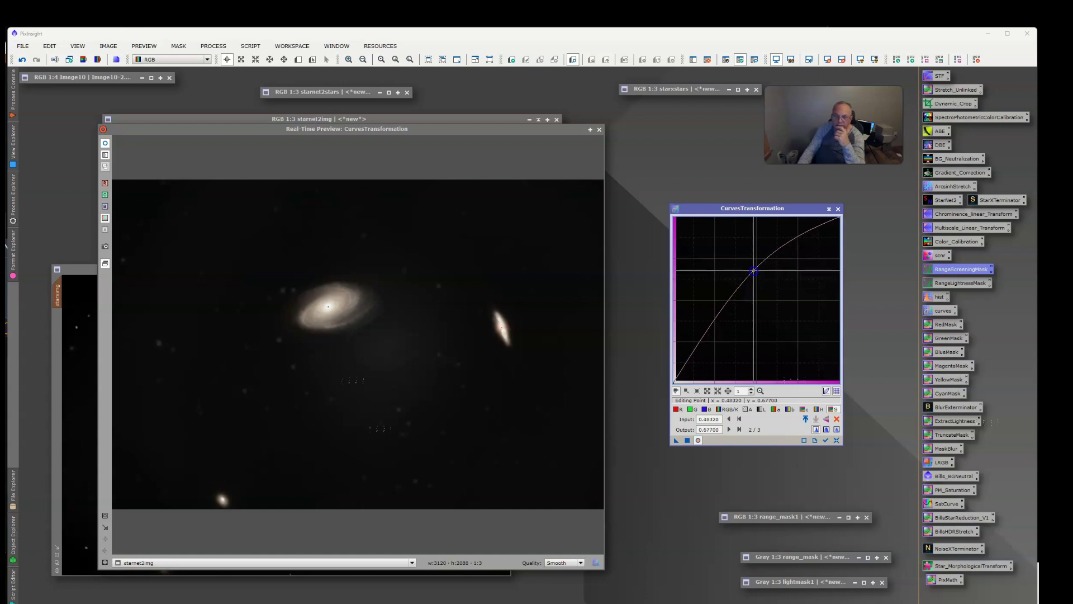
left_click_drag(754, 271, 756, 259)
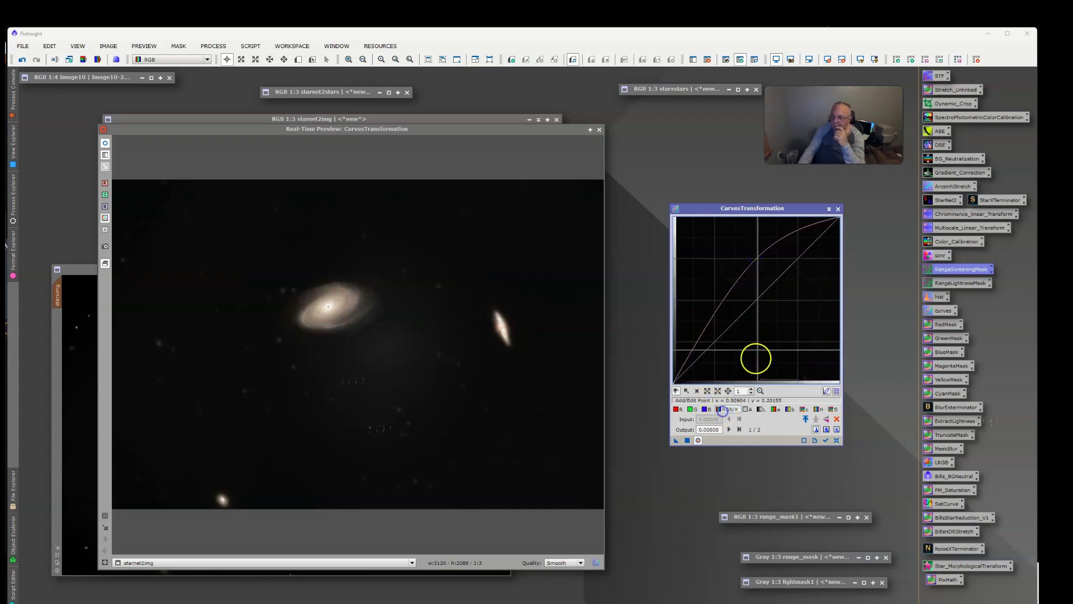
Raise the RGB/K curve to about 0.48 input and 0.66 output, apply the curves to starnet2img and close the preview
left_click_drag(755, 356, 753, 273)
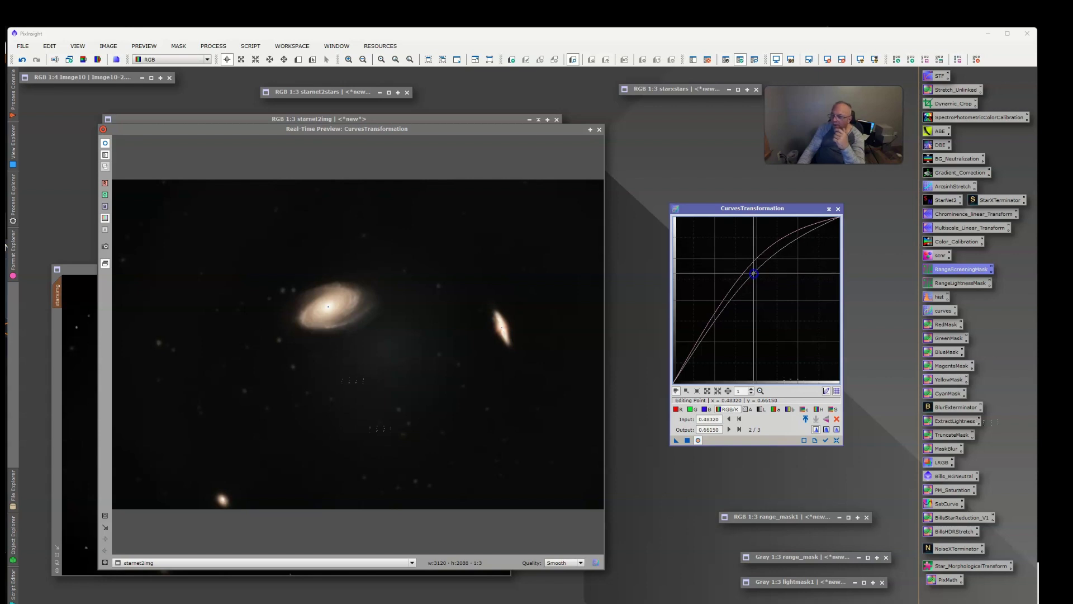
left_click(686, 391)
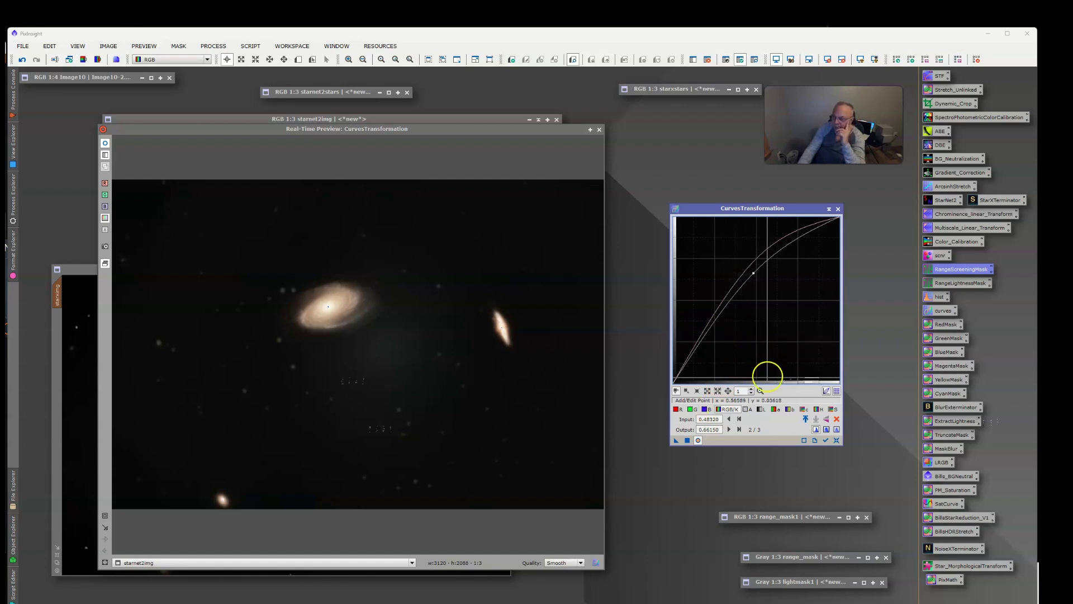
left_click(687, 441)
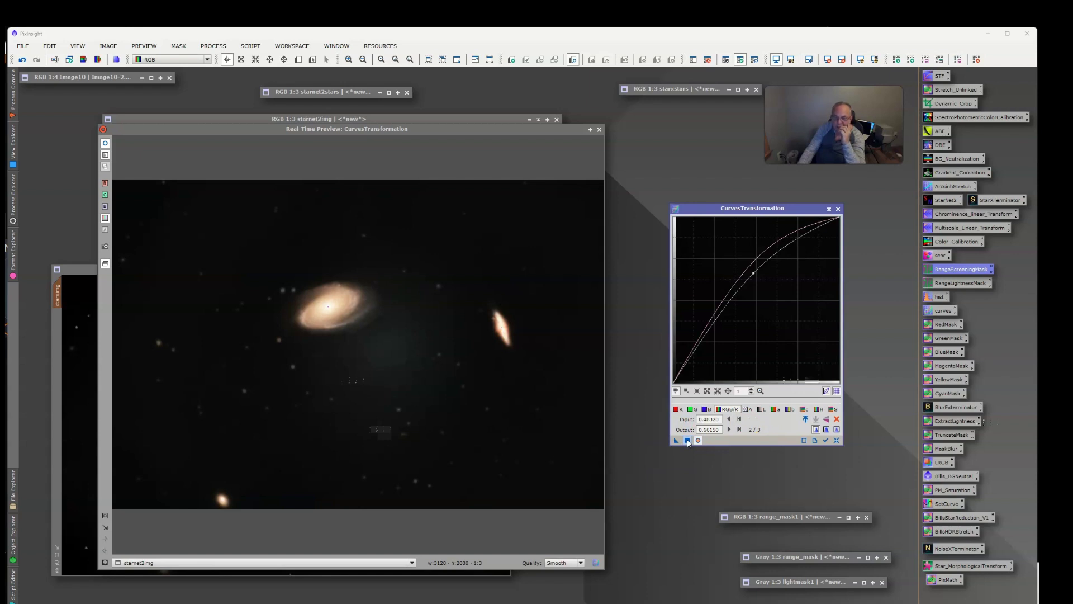
left_click_drag(346, 344, 337, 306)
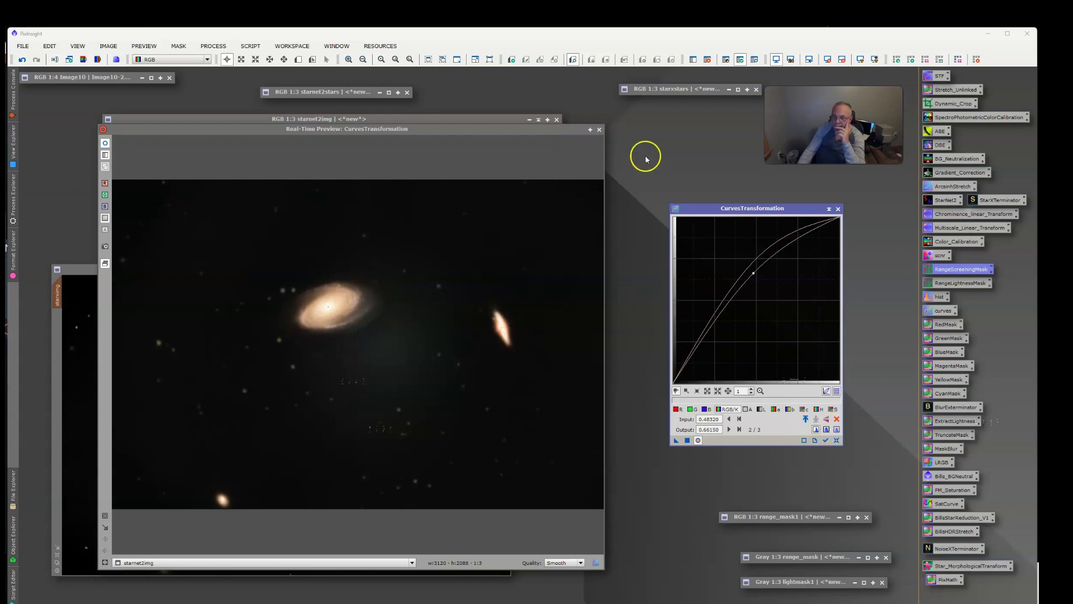
left_click(599, 129)
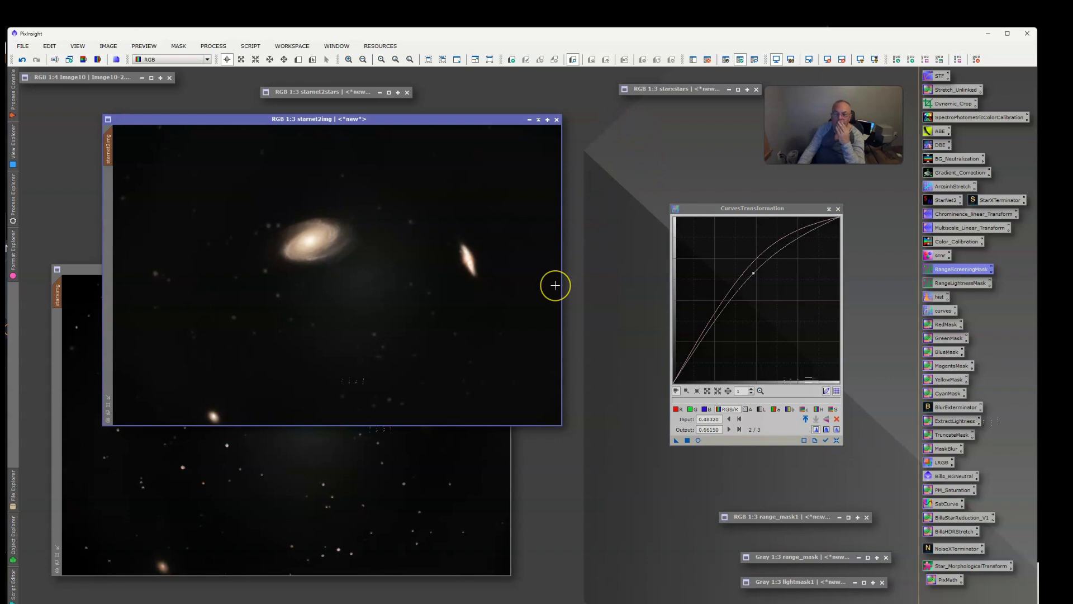
left_click(541, 366)
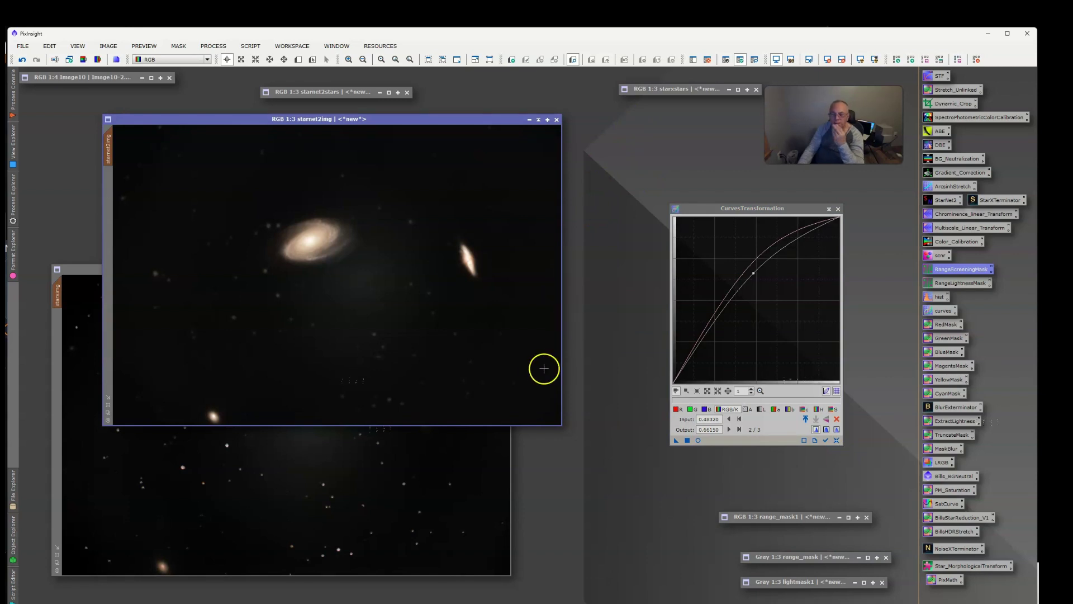
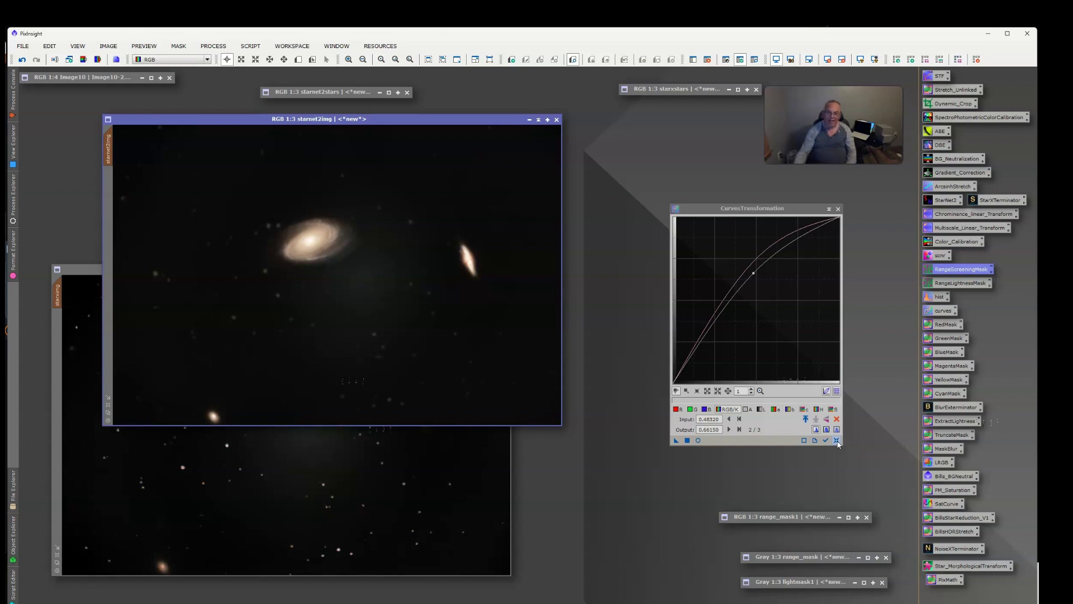
Collapse the starnet2img and starximg windows and stack them one above the other, with starnet2img on top
left_click_drag(416, 119, 445, 115)
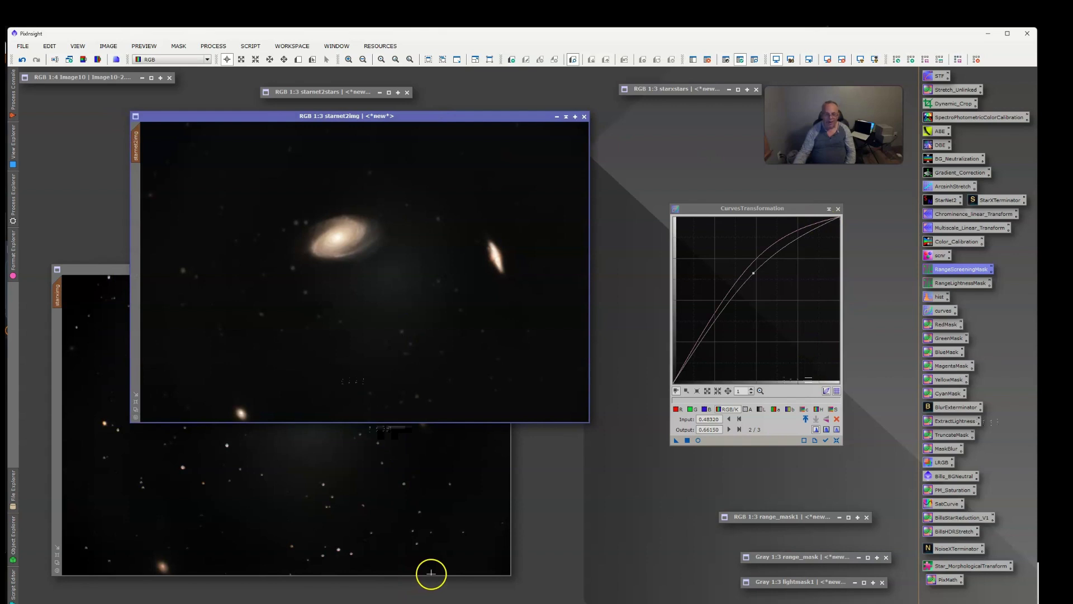
left_click(566, 116)
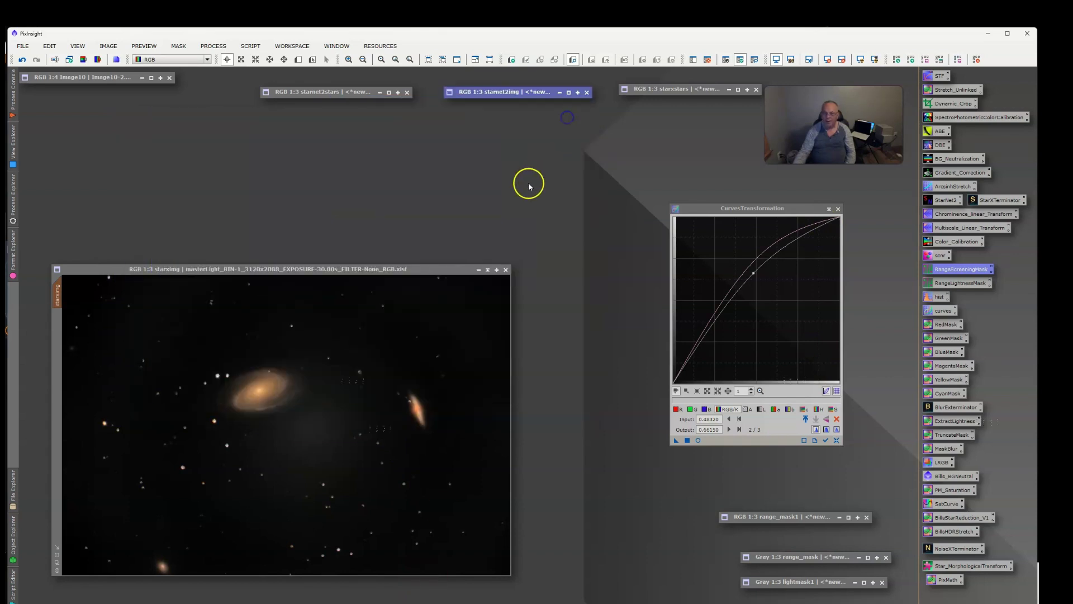
left_click(488, 271)
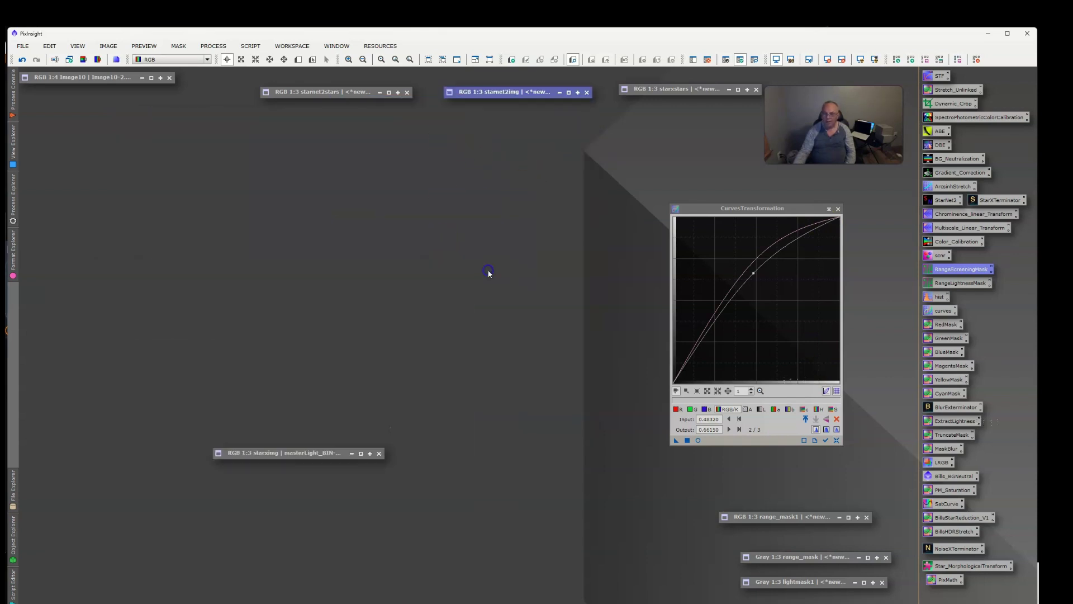
left_click_drag(310, 450, 555, 140)
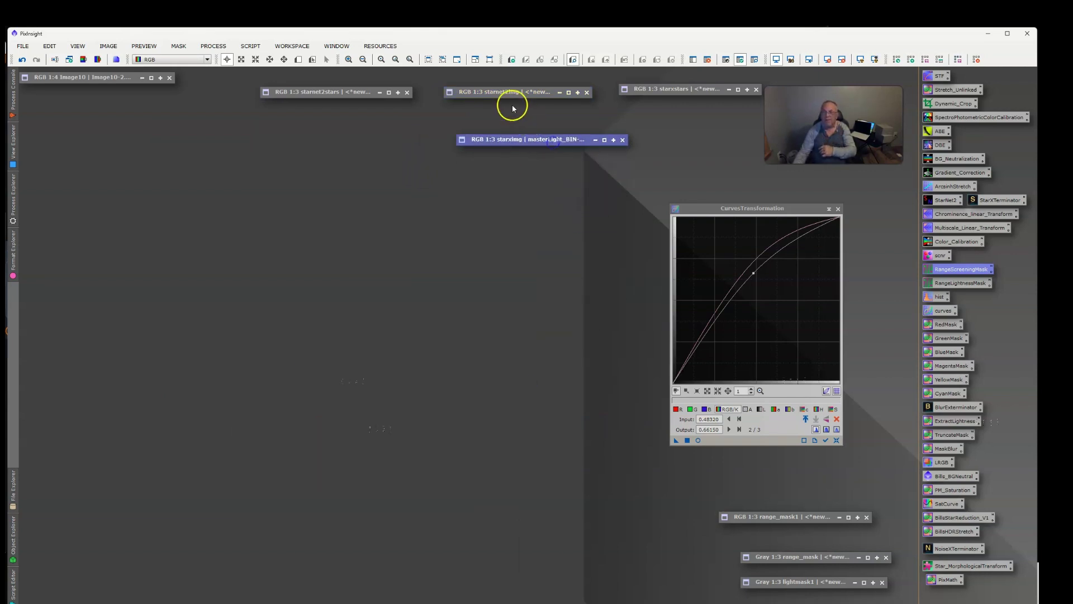
left_click_drag(512, 98, 516, 120)
Open the starnet2stars and starxstars images, viewing and collapsing Image10 in between
double_click(335, 92)
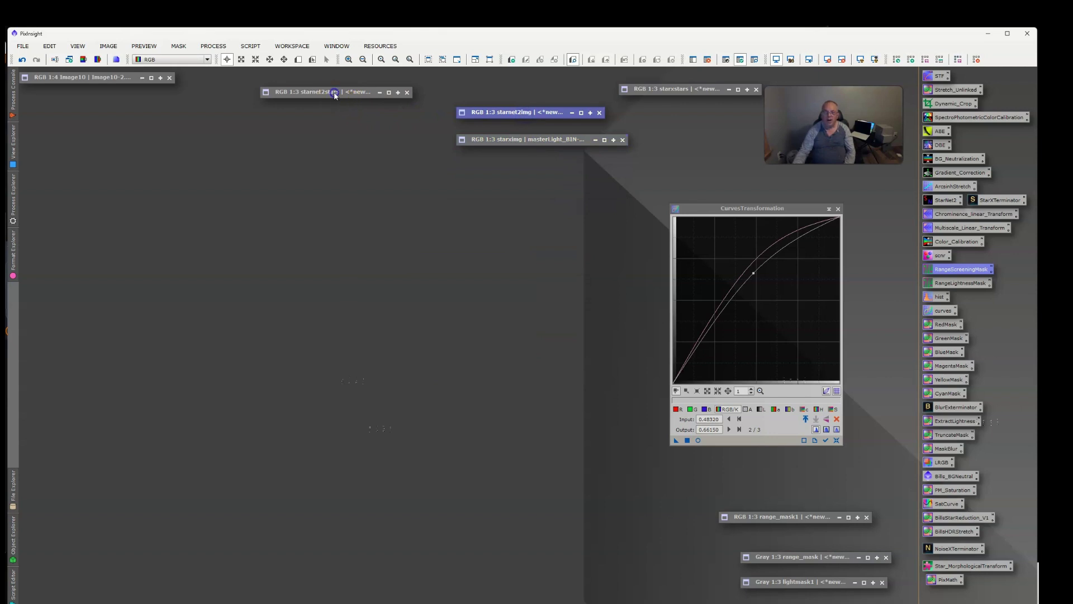
left_click_drag(450, 76, 242, 200)
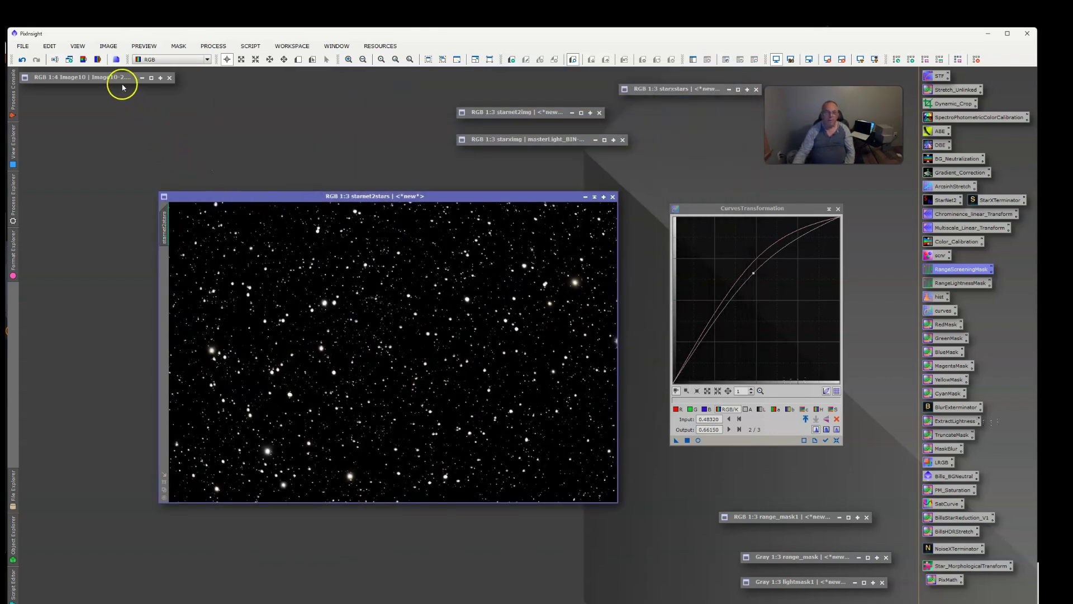
double_click(100, 79)
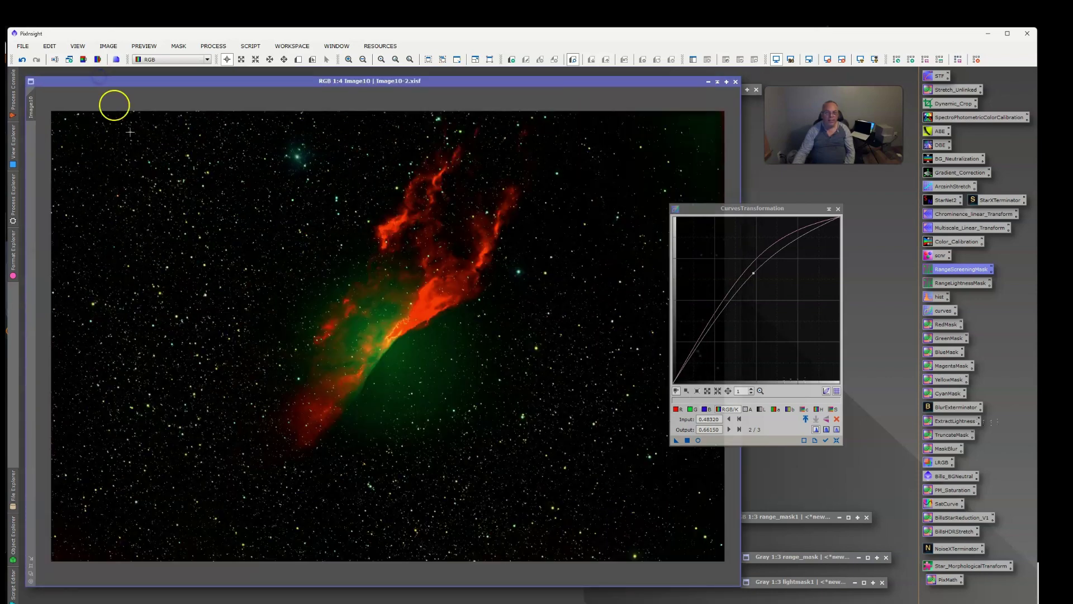
left_click(718, 82)
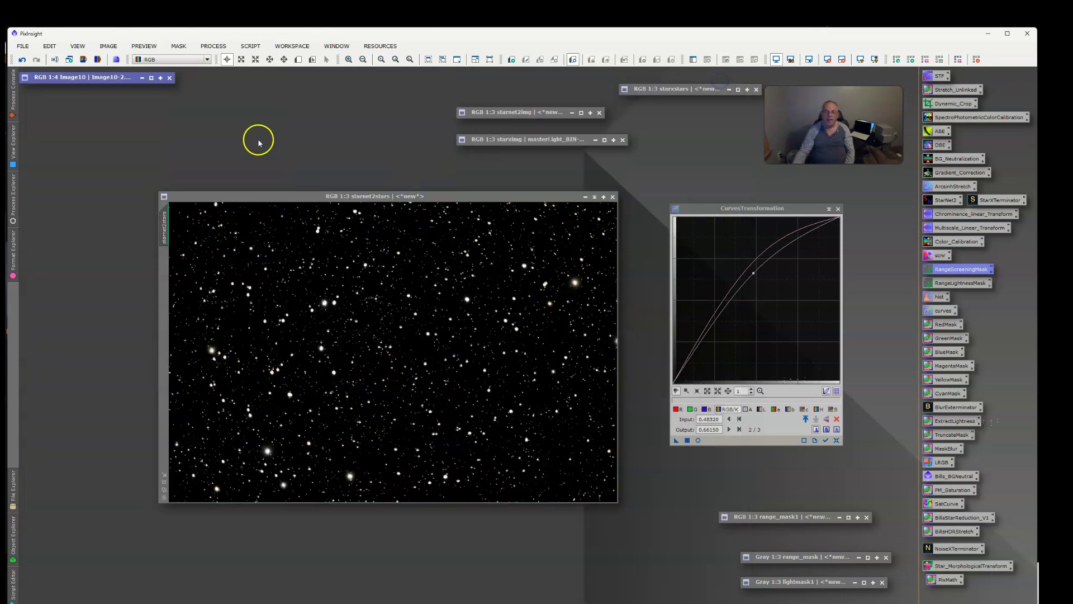
double_click(675, 91)
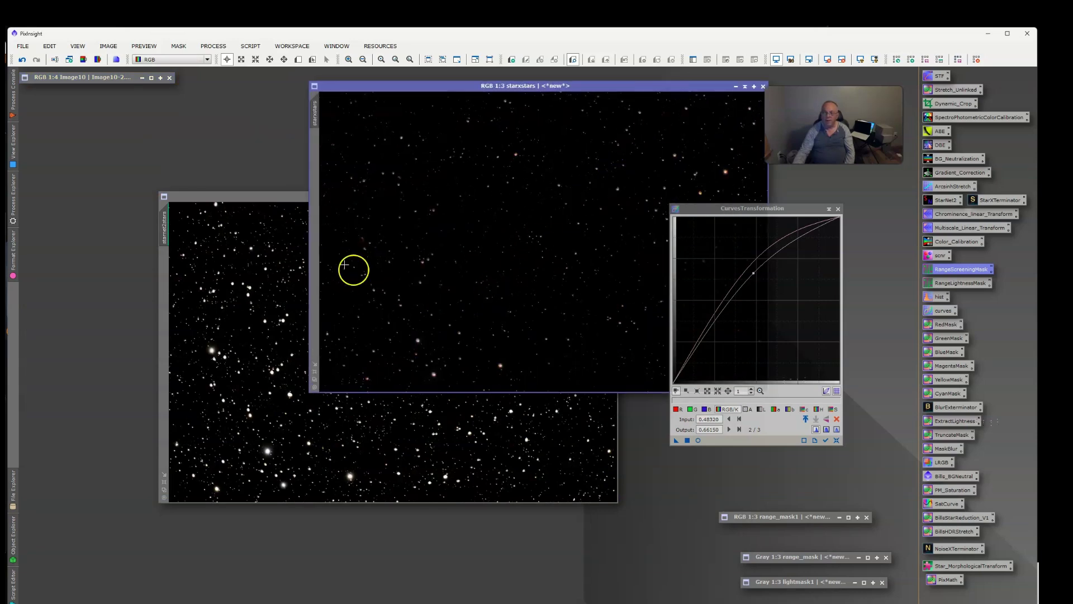
Move starnet2stars clear of the starxstars window and apply it as the mask on starxstars
left_click_drag(263, 199, 190, 269)
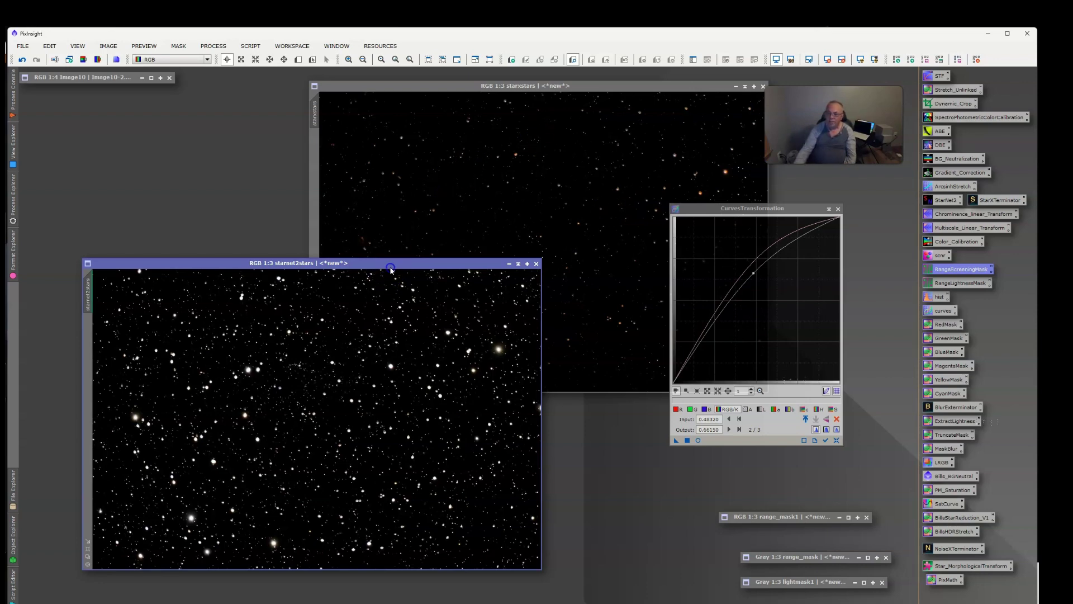
left_click_drag(388, 263, 574, 263)
left_click_drag(393, 266, 503, 272)
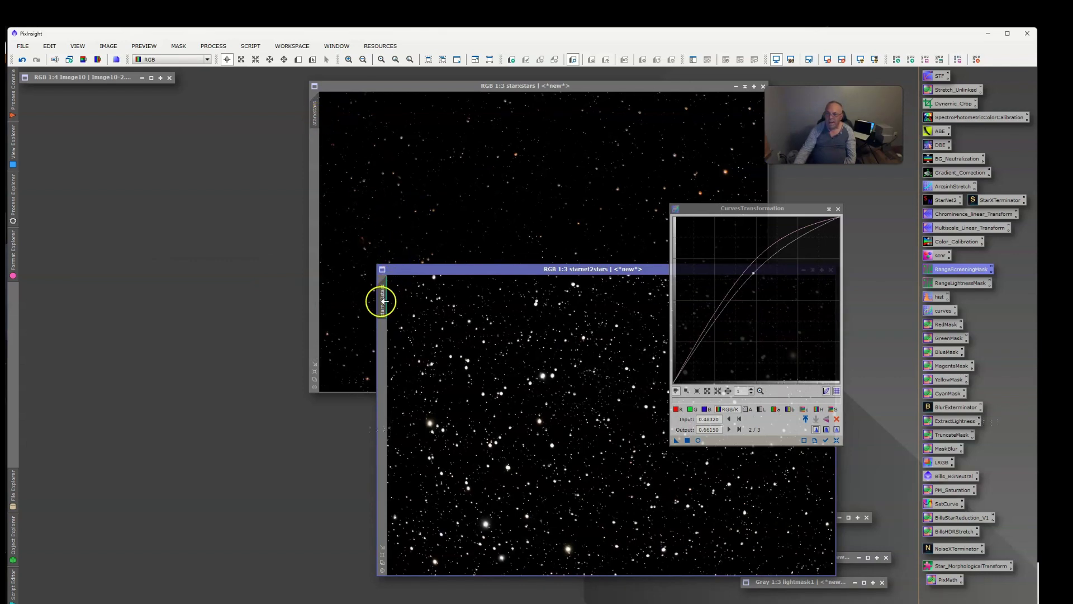
left_click_drag(381, 302, 315, 228)
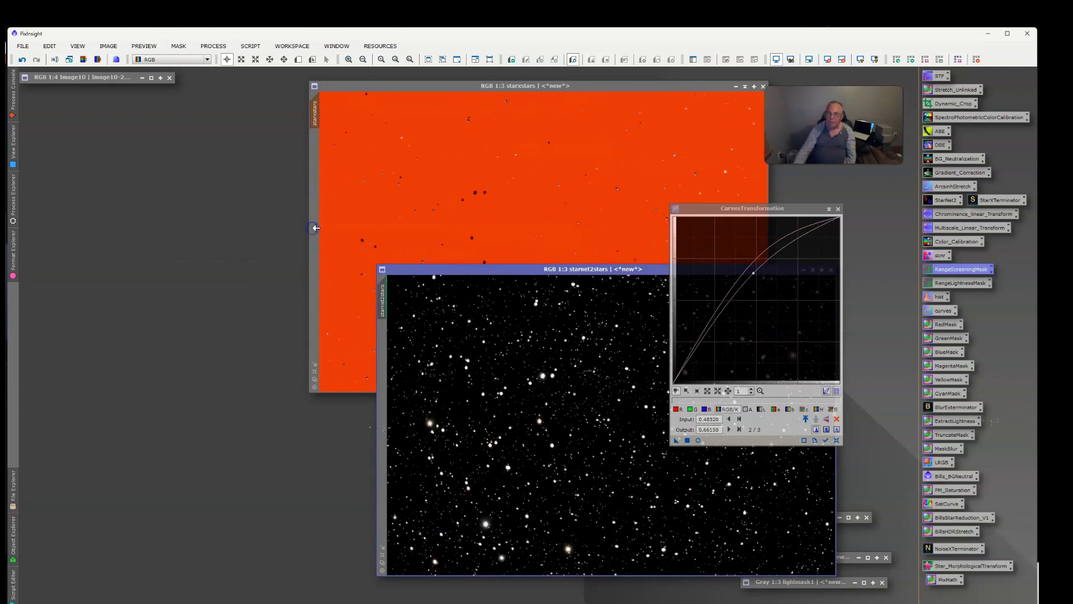
Bring starxstars to the front, move it clear of the curves window and hide its mask overlay
left_click(144, 47)
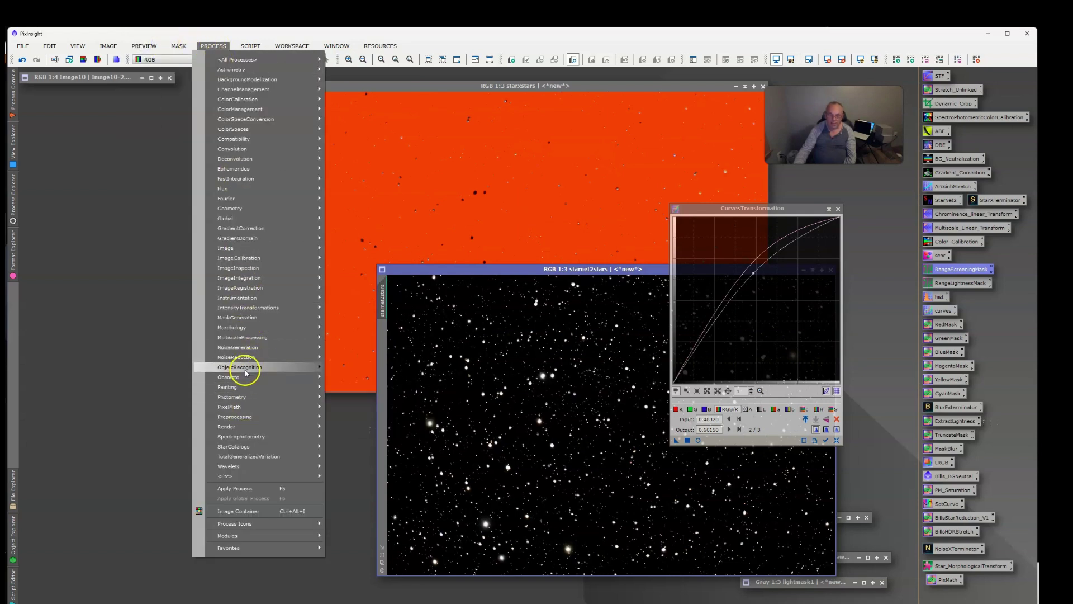
mouse_move(249, 317)
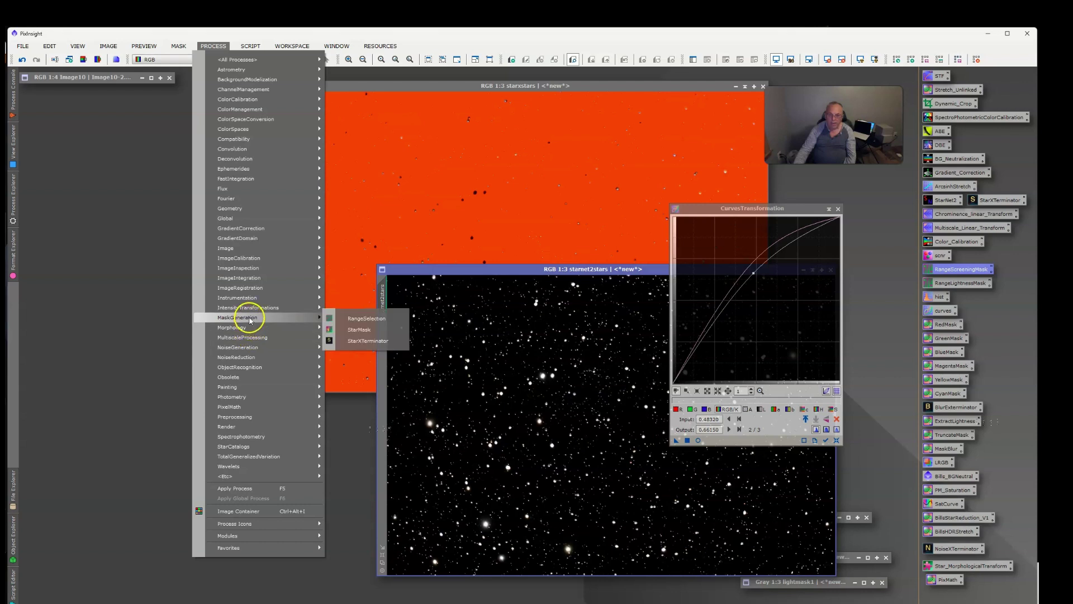
left_click(579, 88)
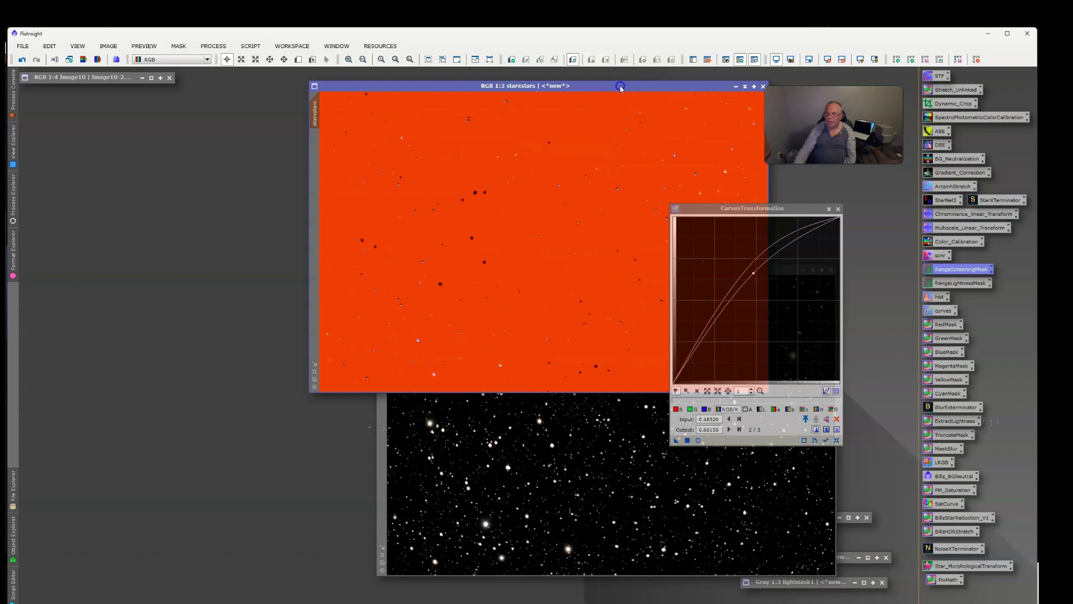
left_click_drag(620, 87, 488, 114)
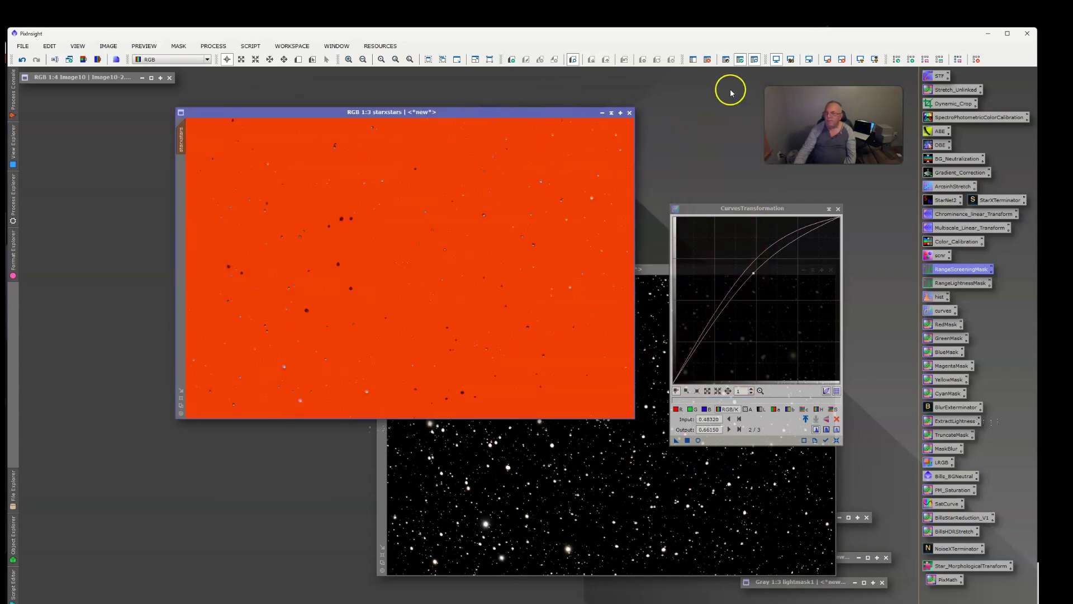
left_click(755, 60)
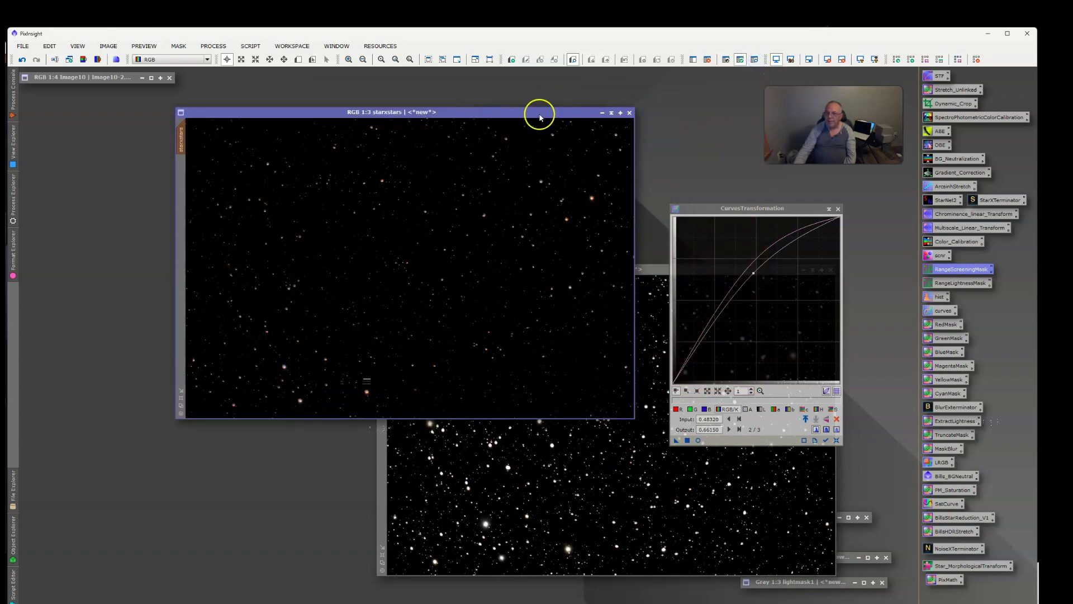
left_click_drag(539, 112, 504, 114)
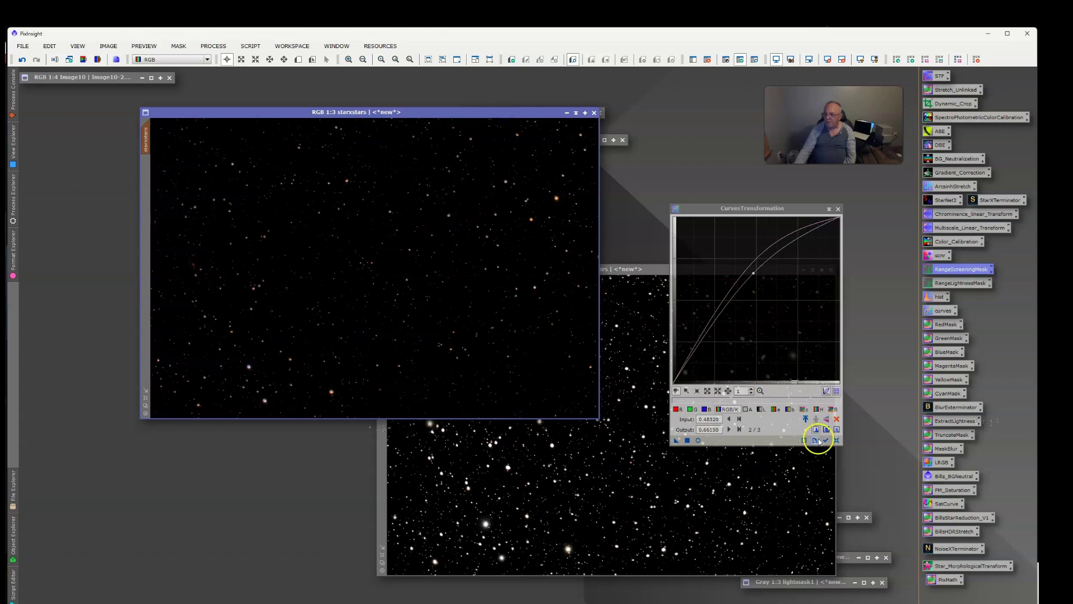
Preview reset curves on starxstars, raising the lightness midpoint from about 0.50 to 0.74 and the RGB/K midpoint from about 0.48 to 0.72
left_click(699, 440)
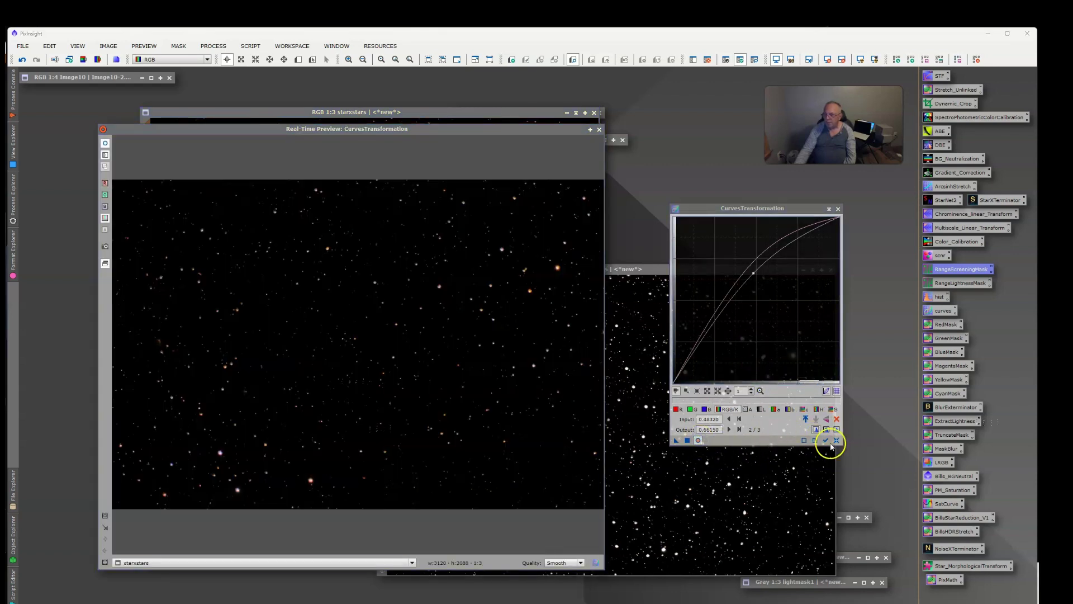
left_click(836, 440)
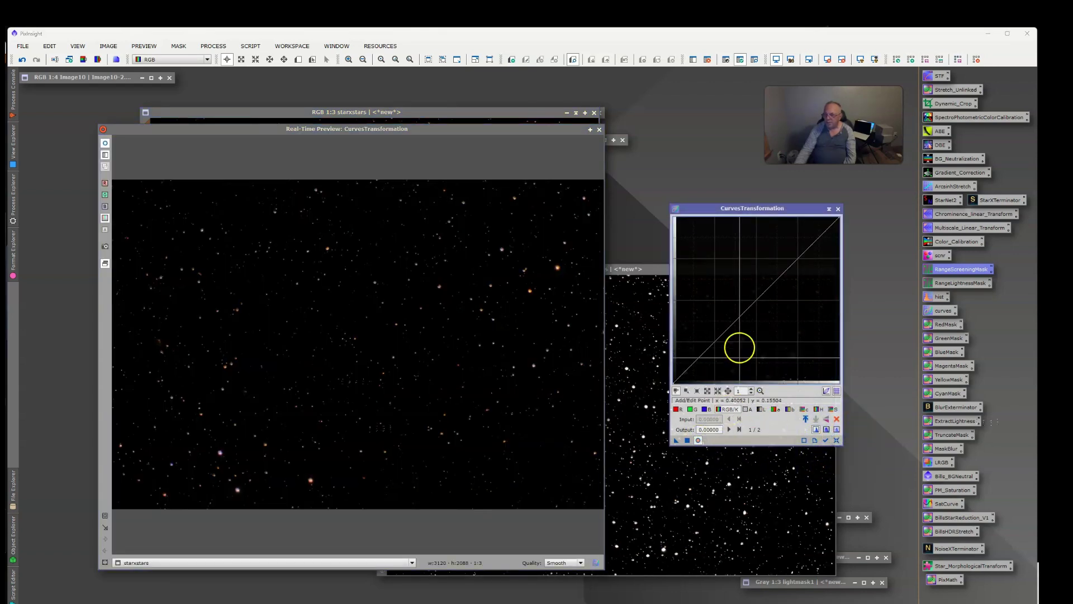
left_click(761, 413)
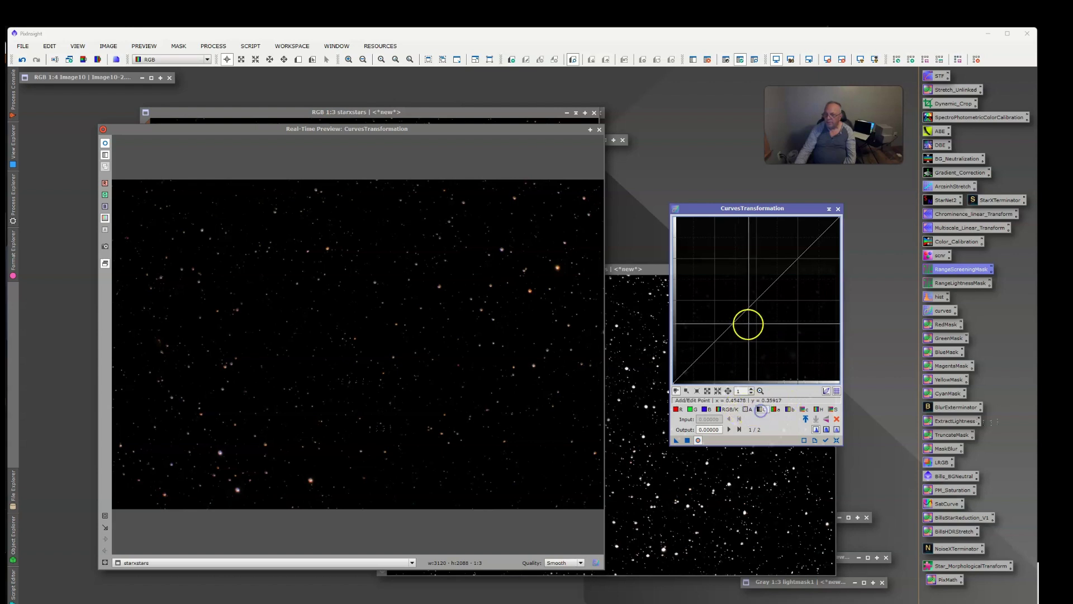
left_click_drag(747, 323, 755, 259)
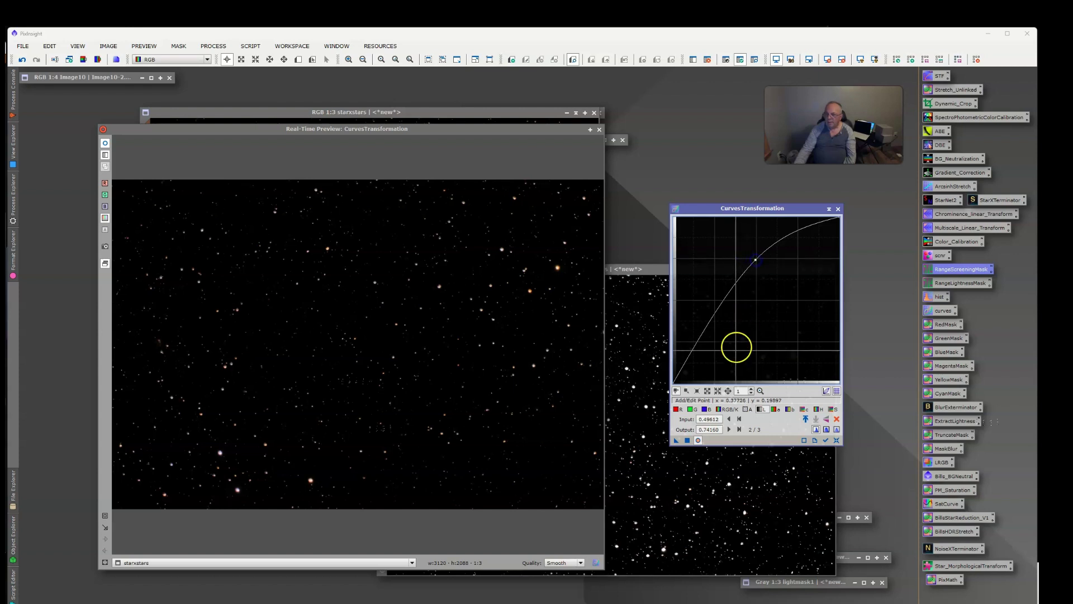
left_click(727, 408)
left_click_drag(754, 315, 753, 263)
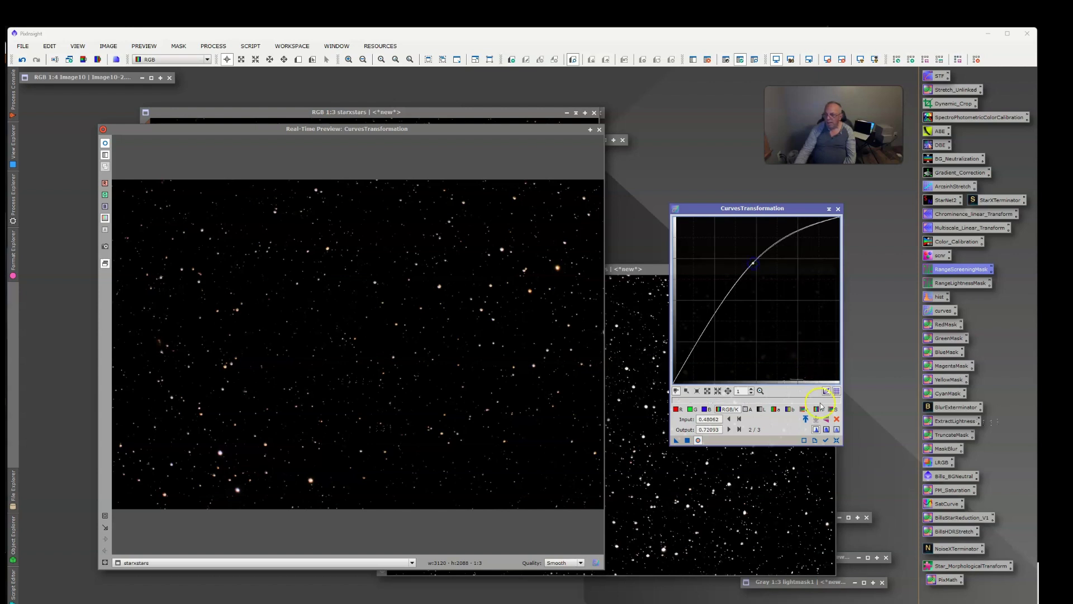
Raise the saturation curve's midpoint from about 0.47 to 0.72, apply the curves to starxstars and close the real-time preview
left_click(835, 414)
left_click_drag(755, 307, 753, 263)
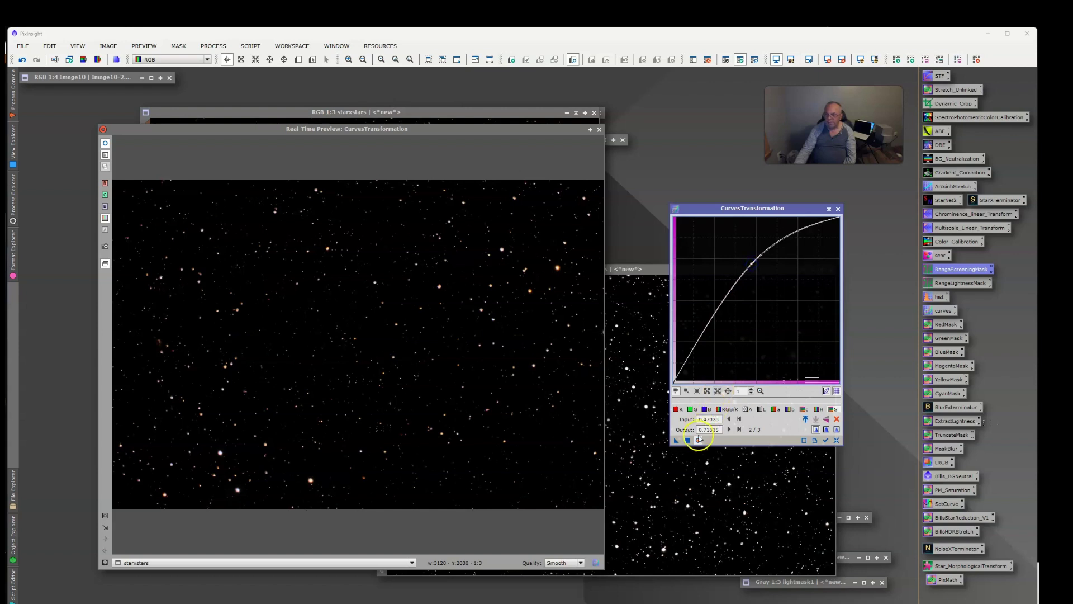
left_click(688, 440)
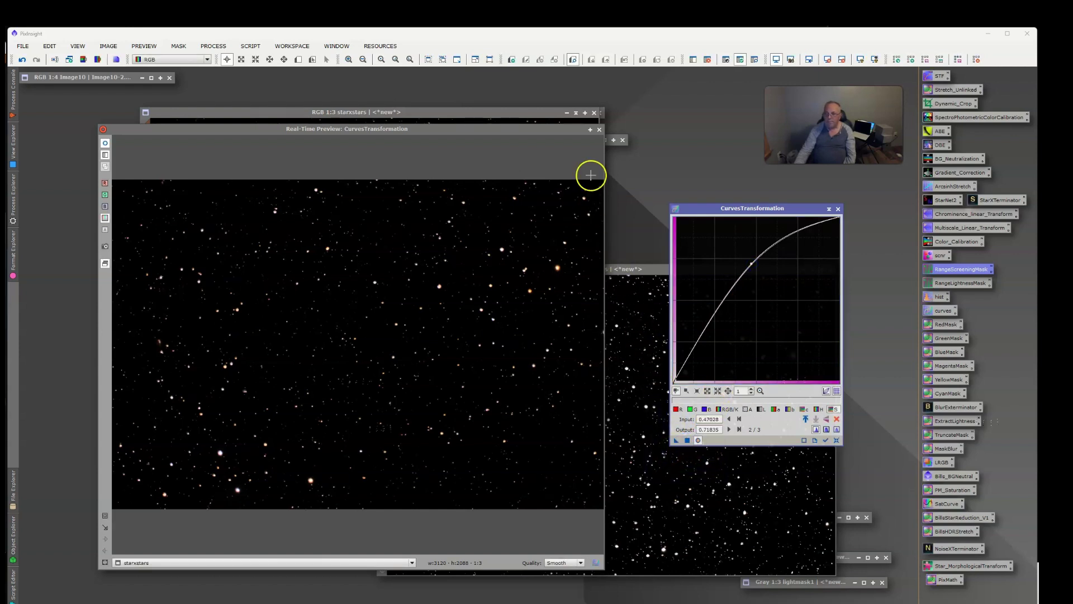
left_click(599, 131)
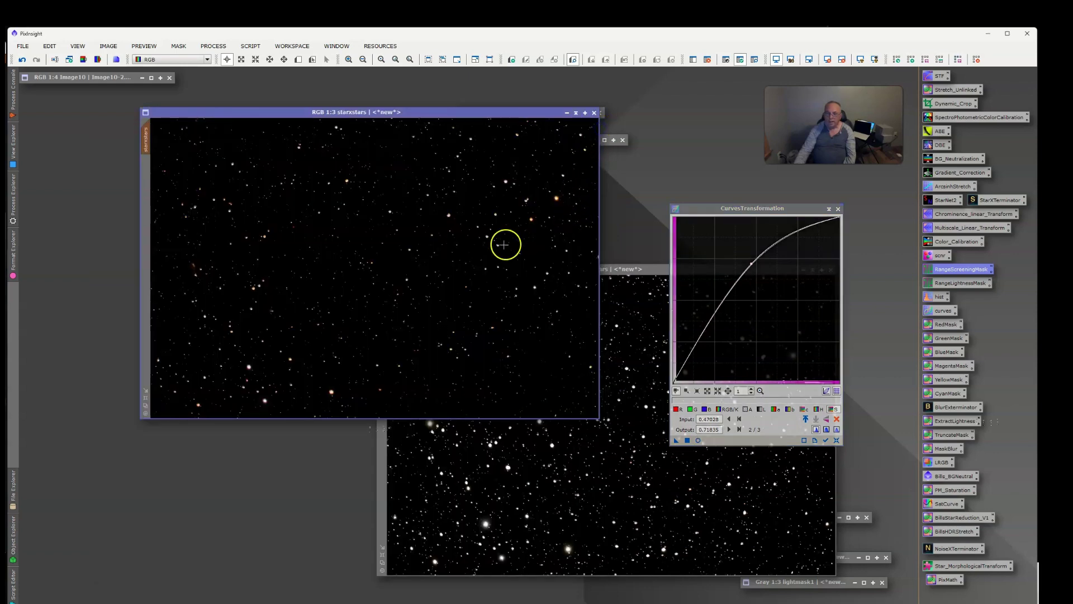
Move starnet2stars clear of the curves window, collapse it, and place starxstars lower in the workspace
left_click(645, 493)
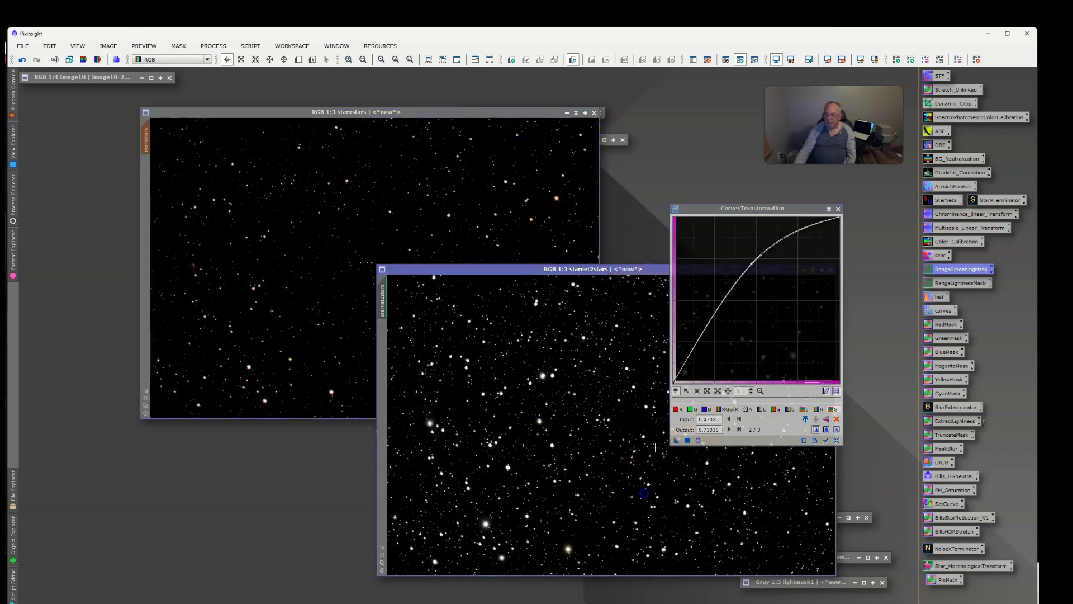
left_click_drag(648, 269, 495, 291)
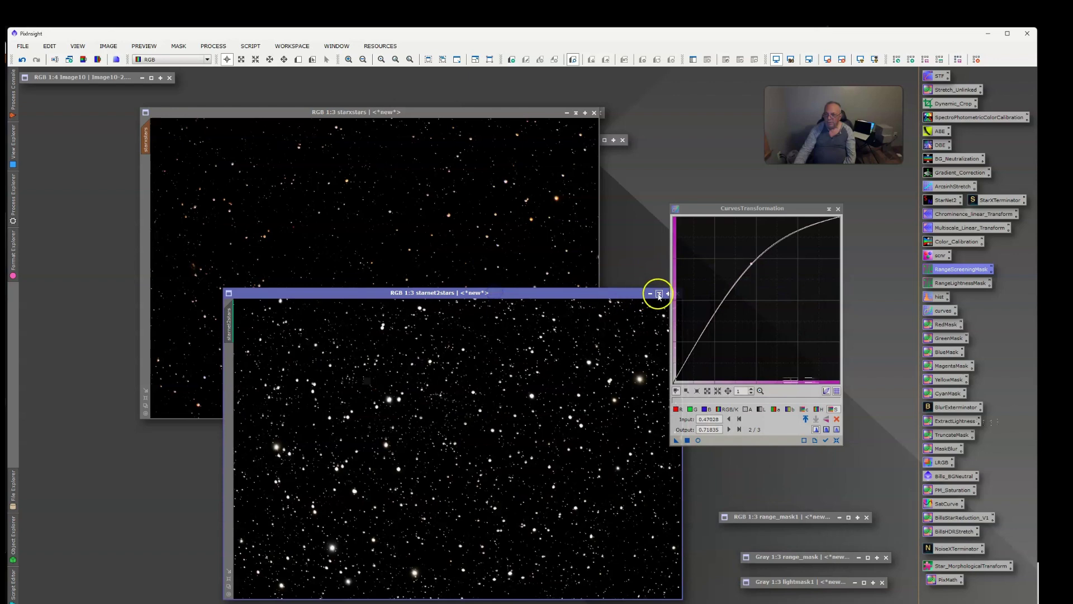
left_click(651, 293)
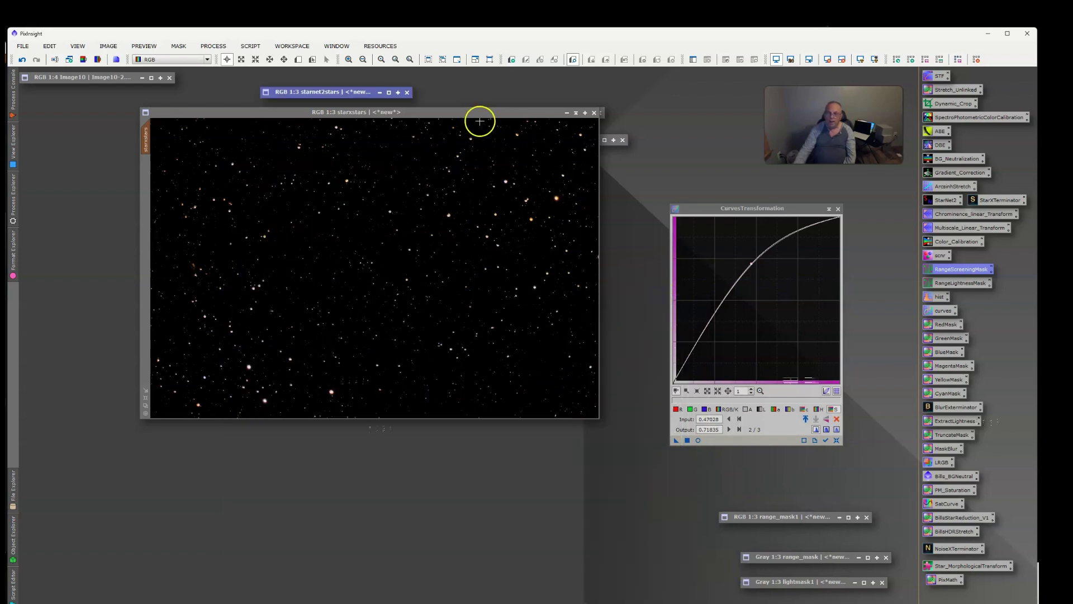
left_click_drag(473, 114, 451, 189)
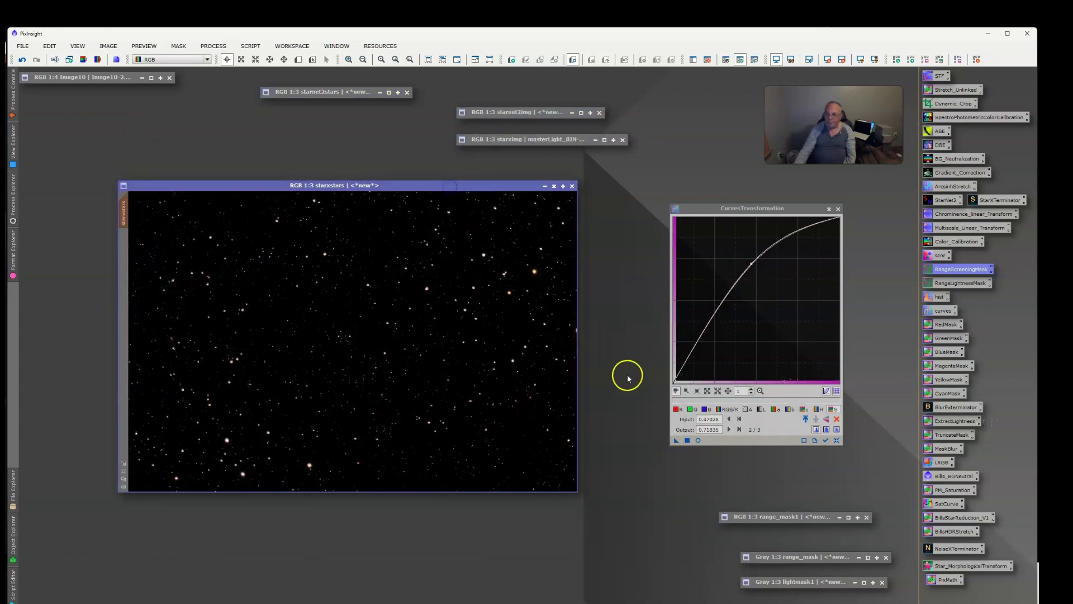
Apply the same curves to starxstars two more times, remove its mask and move its window aside
left_click_drag(677, 441, 431, 420)
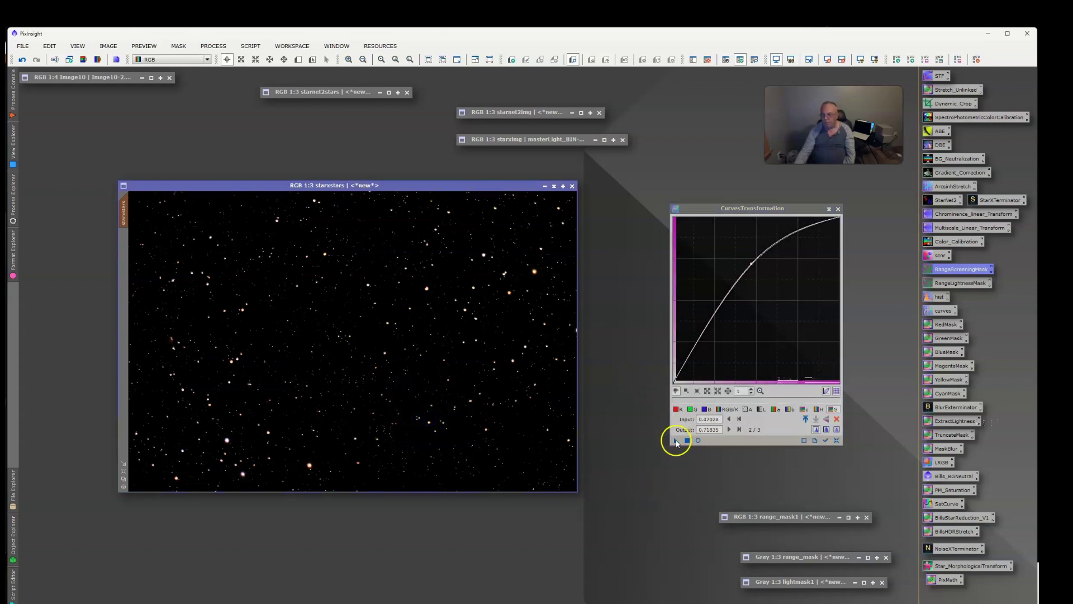
left_click_drag(677, 442, 546, 426)
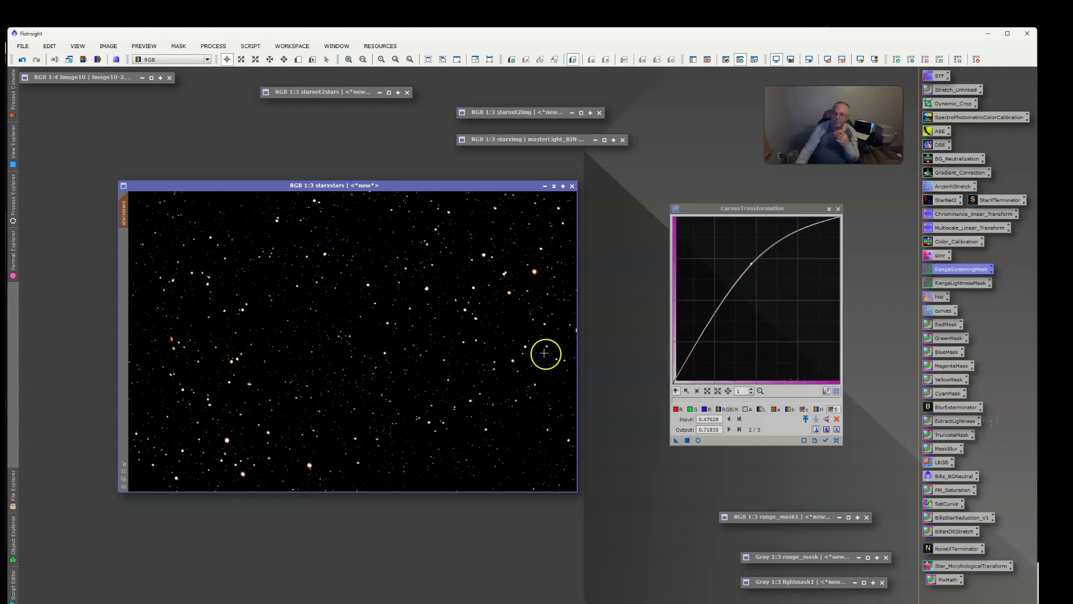
left_click(708, 60)
left_click_drag(482, 186, 415, 229)
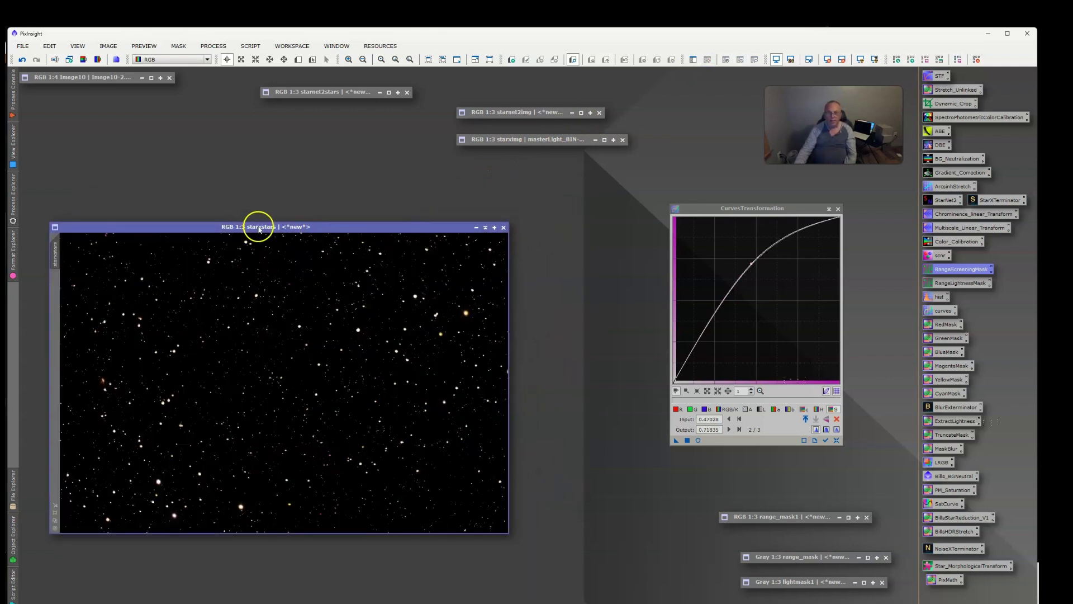
Restore starximg and starnet2img, align both over starxstars, and offset starnet2img so the images can be told apart
double_click(525, 138)
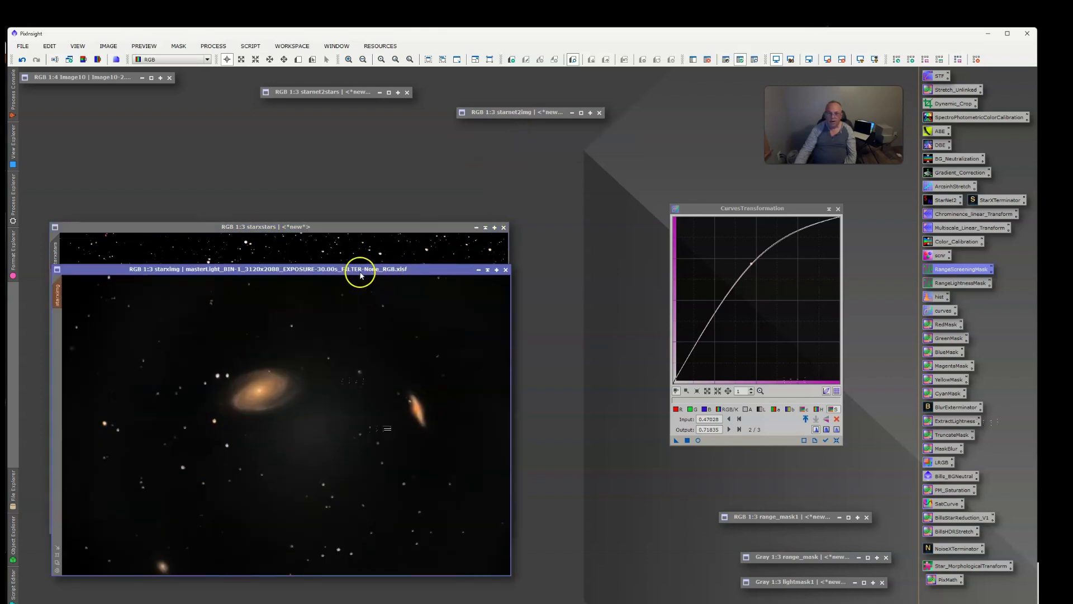
left_click_drag(361, 275, 358, 235)
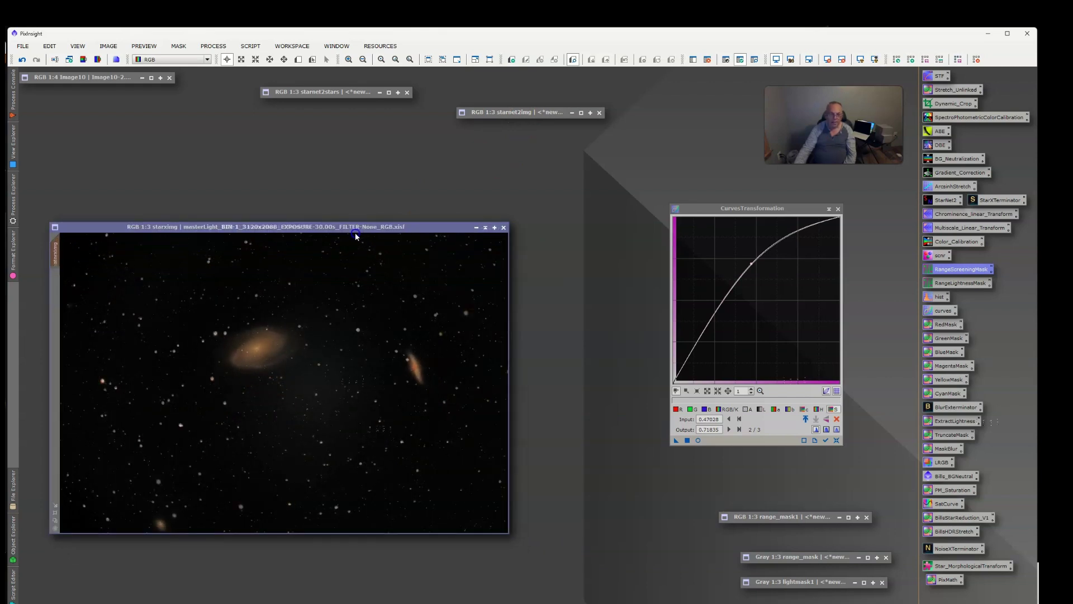
double_click(530, 110)
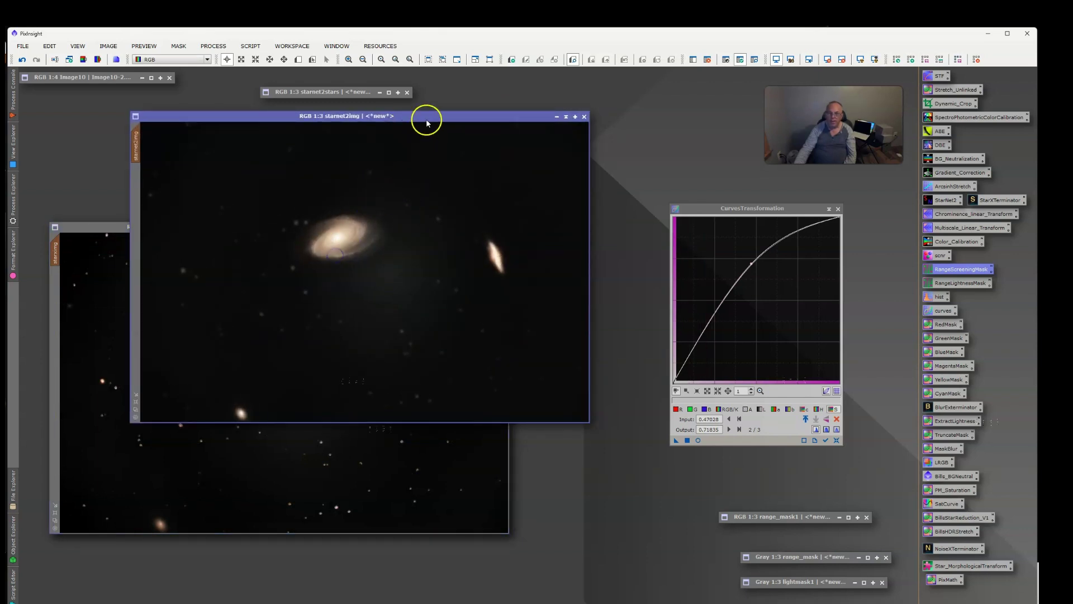
left_click_drag(425, 118, 348, 227)
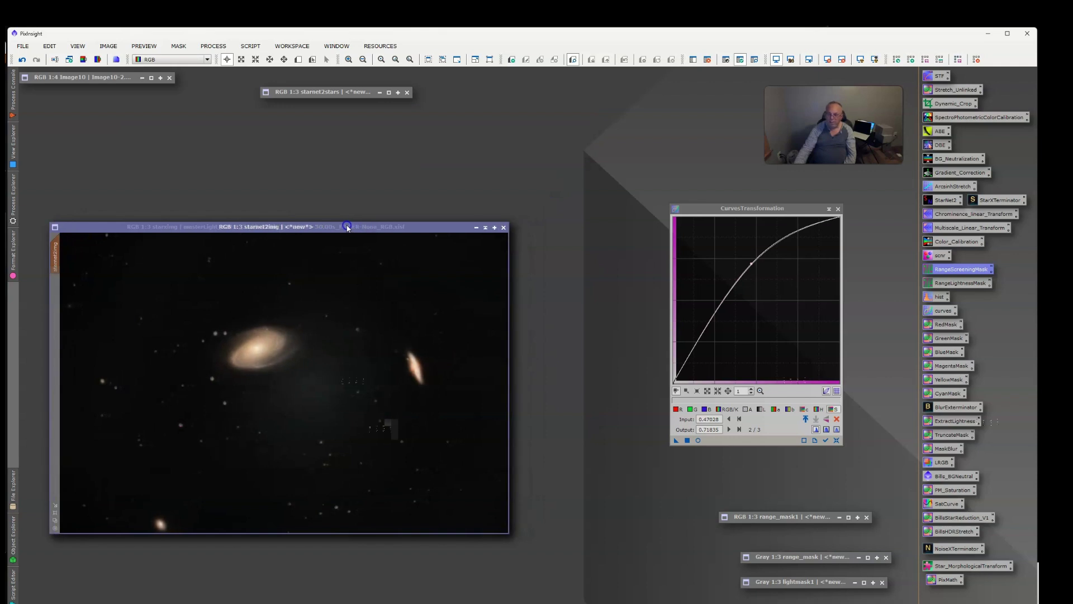
left_click_drag(347, 227, 411, 192)
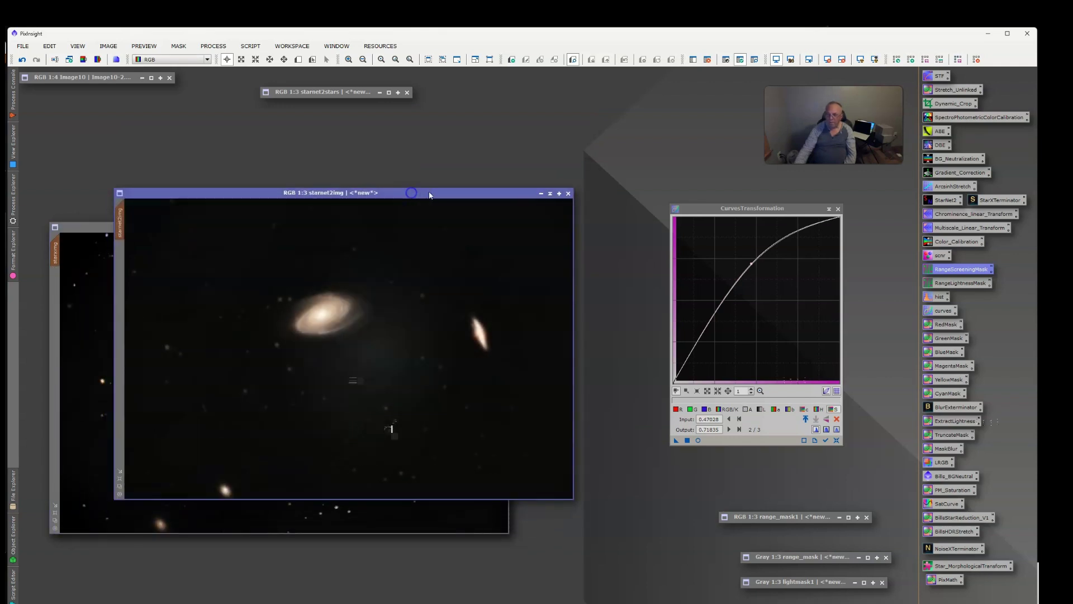
Open PixelMath and move its window up so all of it can be reached
double_click(944, 582)
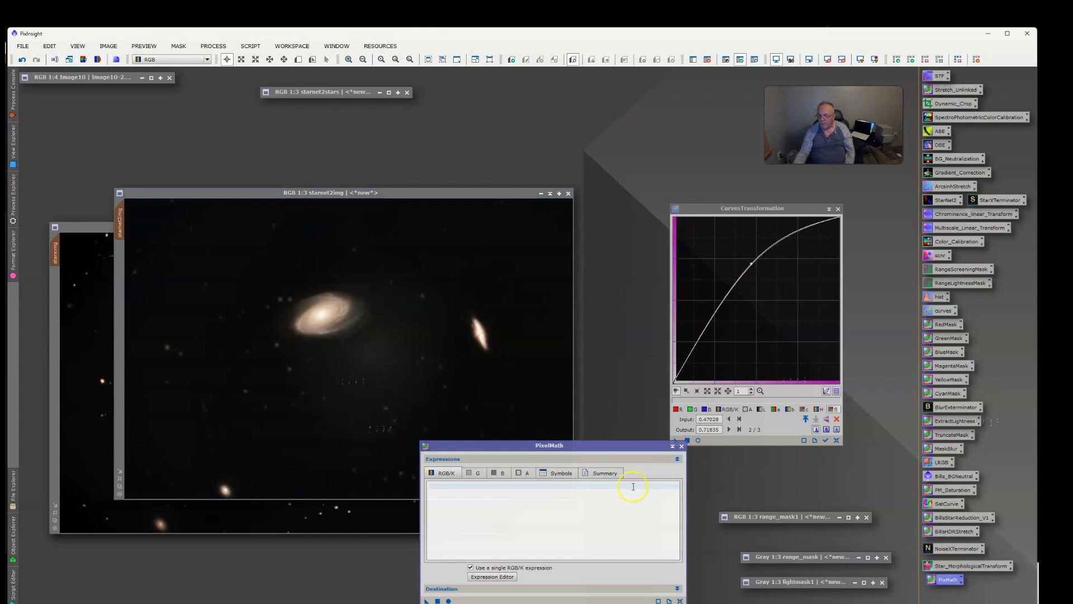
left_click_drag(604, 448, 585, 345)
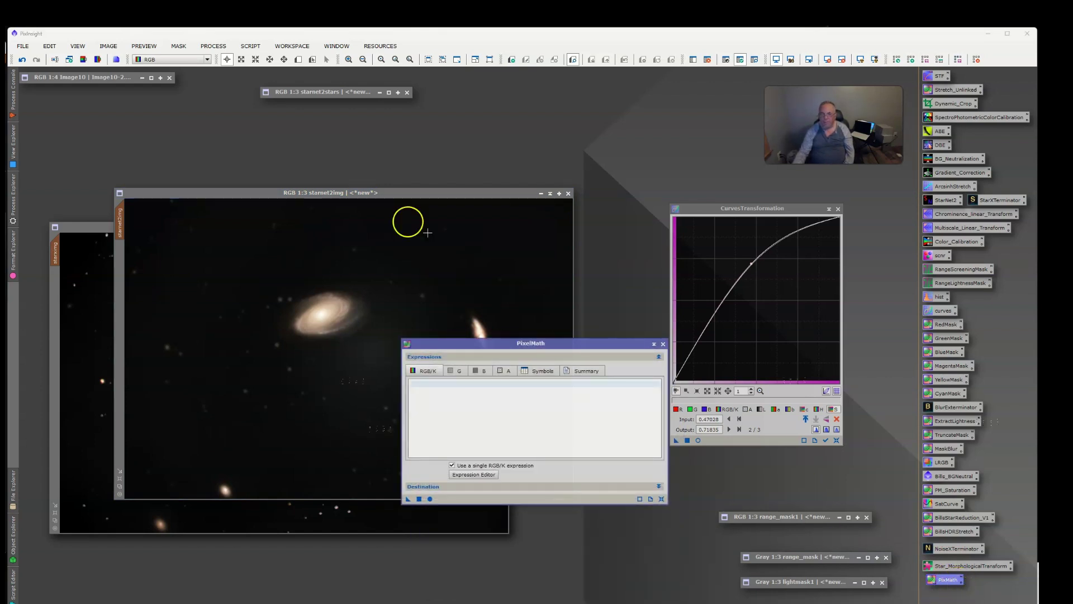
left_click(214, 47)
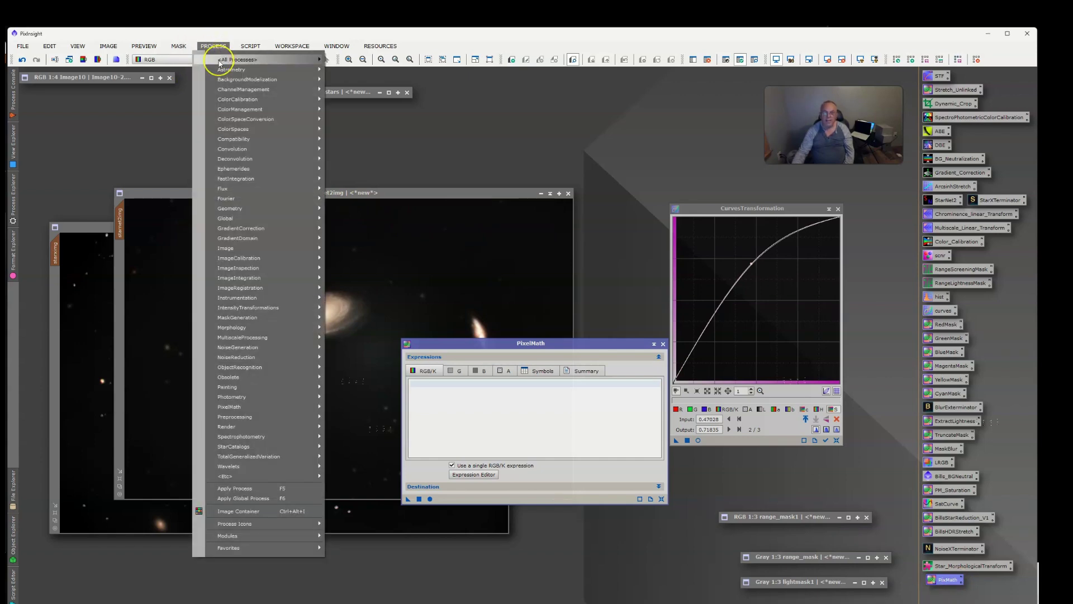
left_click(219, 61)
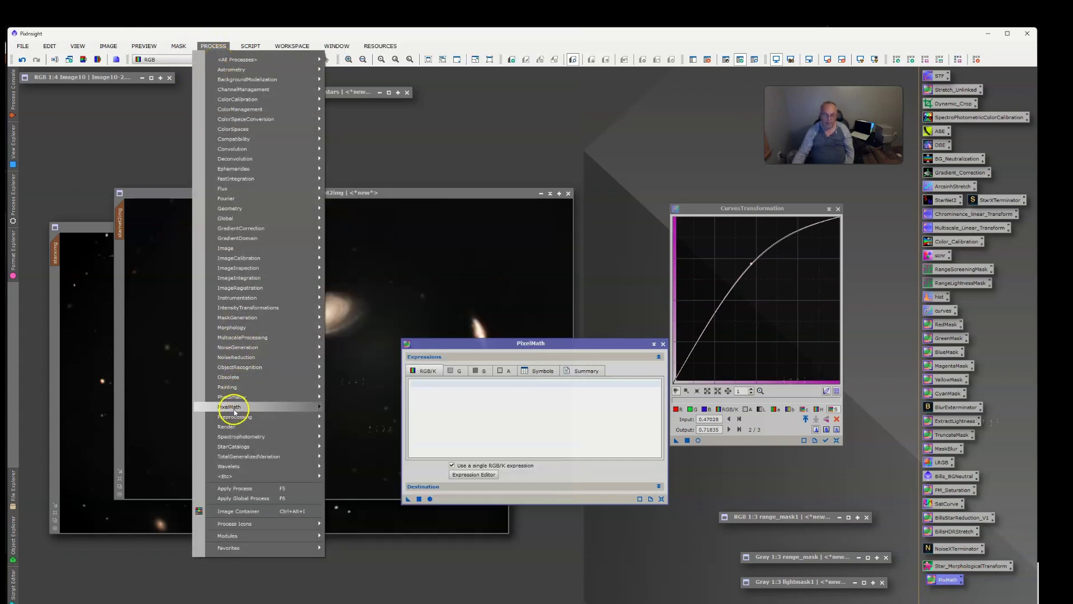
left_click(221, 59)
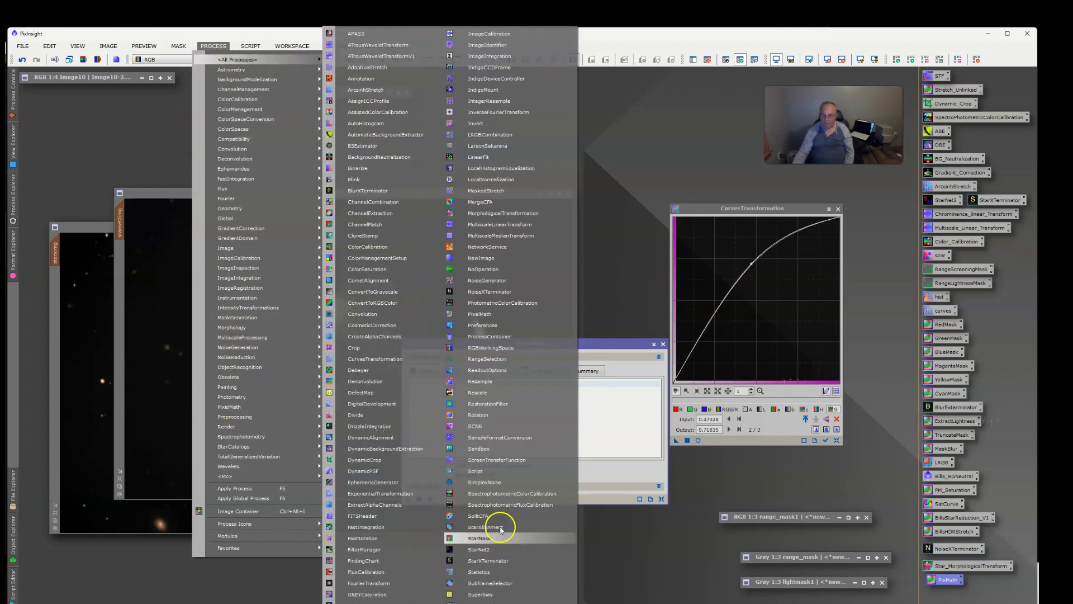
left_click(672, 129)
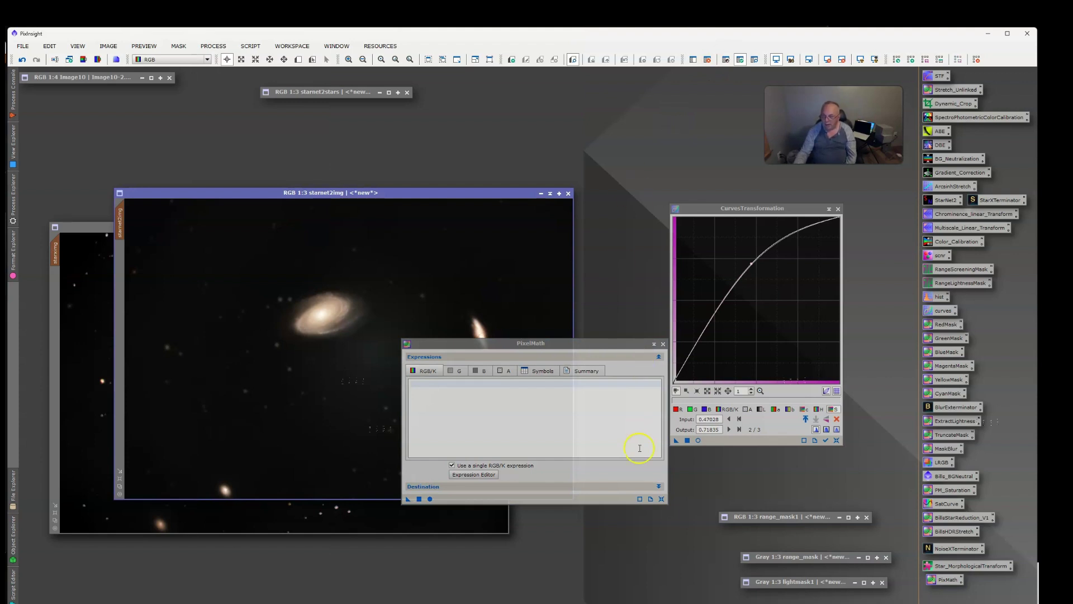
Build the PixelMath RGB/K expression starxstars+starnet2img+starximg in the Expression Editor and accept it
left_click(454, 479)
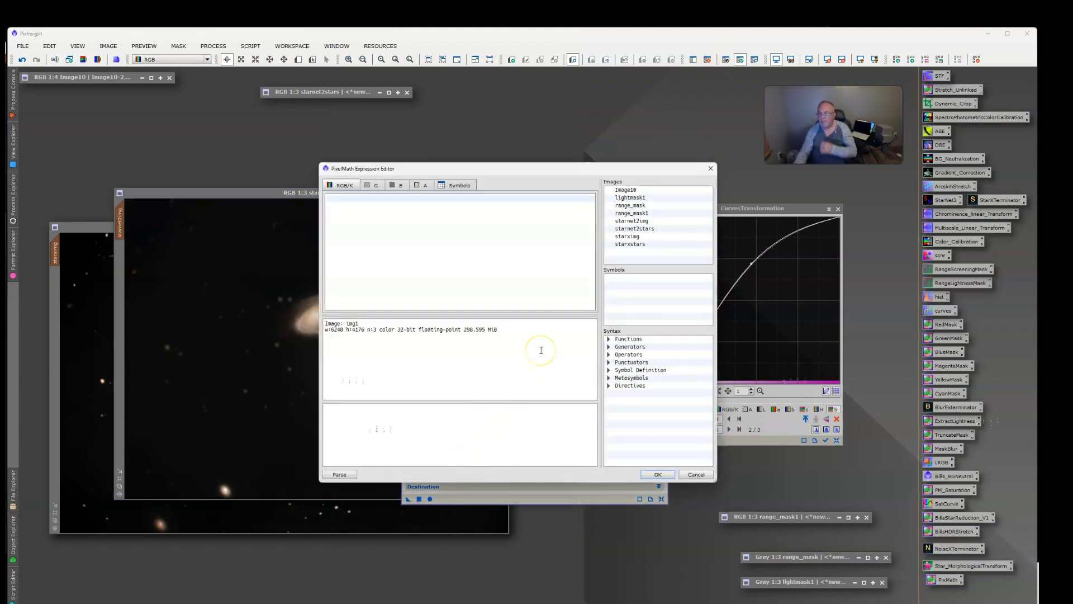
double_click(632, 246)
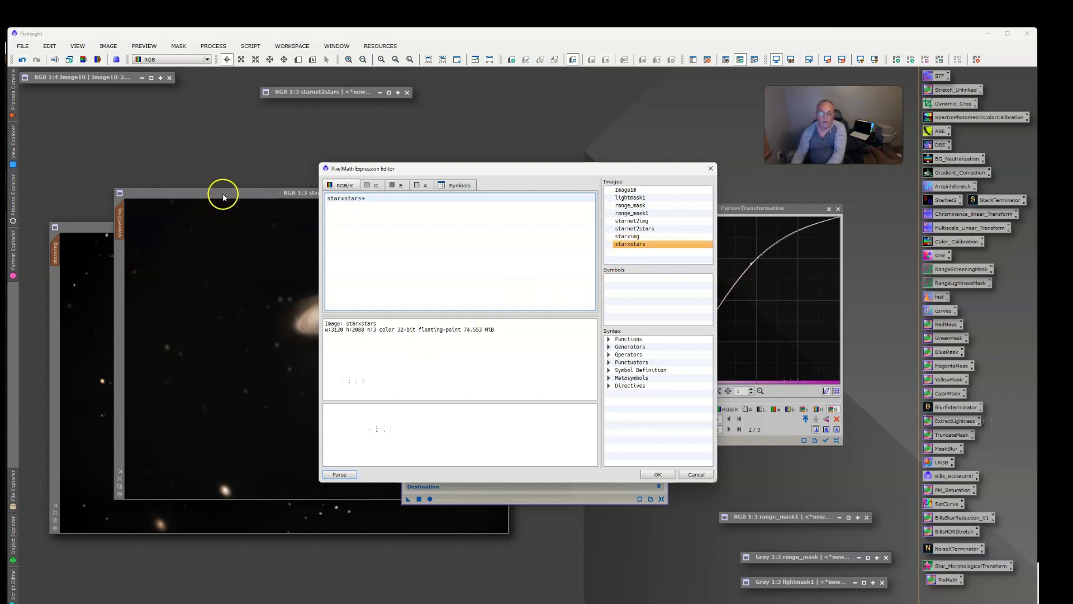
double_click(630, 222)
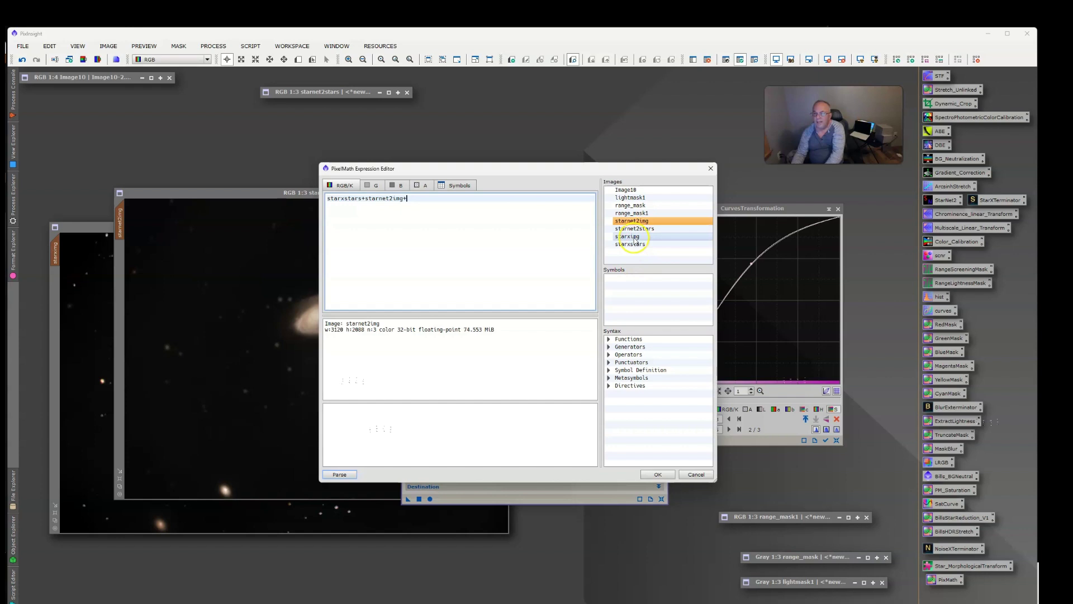
double_click(634, 237)
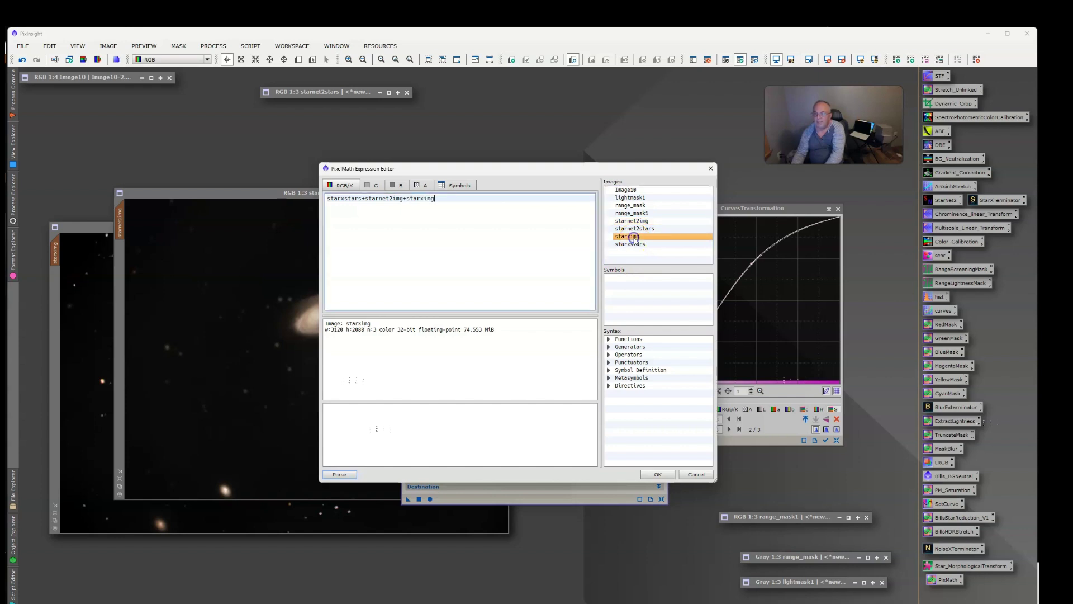
left_click(663, 474)
Try combining the three images with PixelMath, move the resulting image aside to view it, and close it
left_click_drag(578, 343, 596, 303)
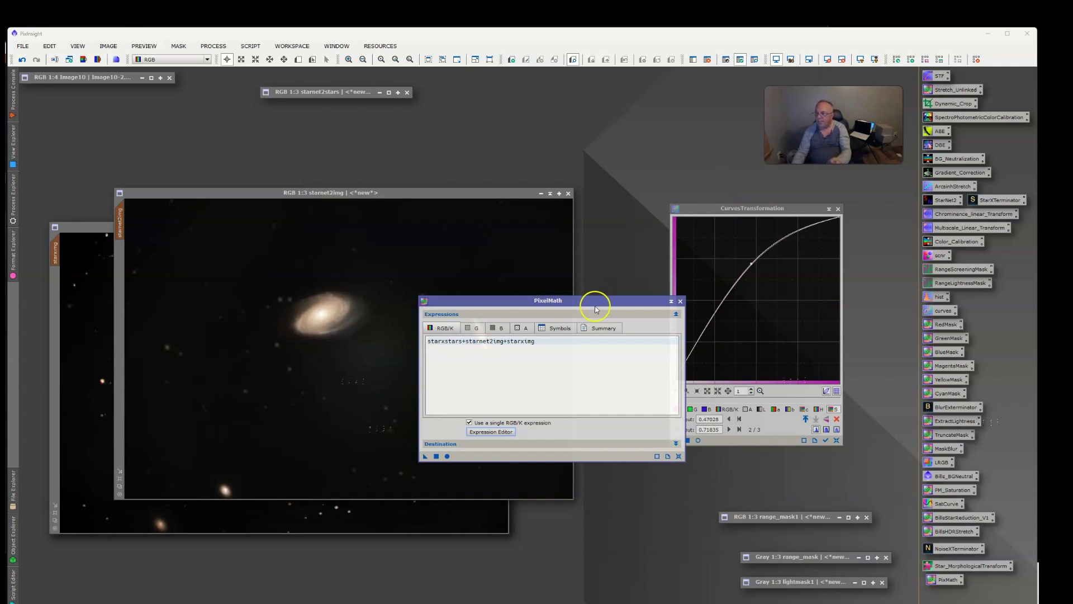
left_click(437, 456)
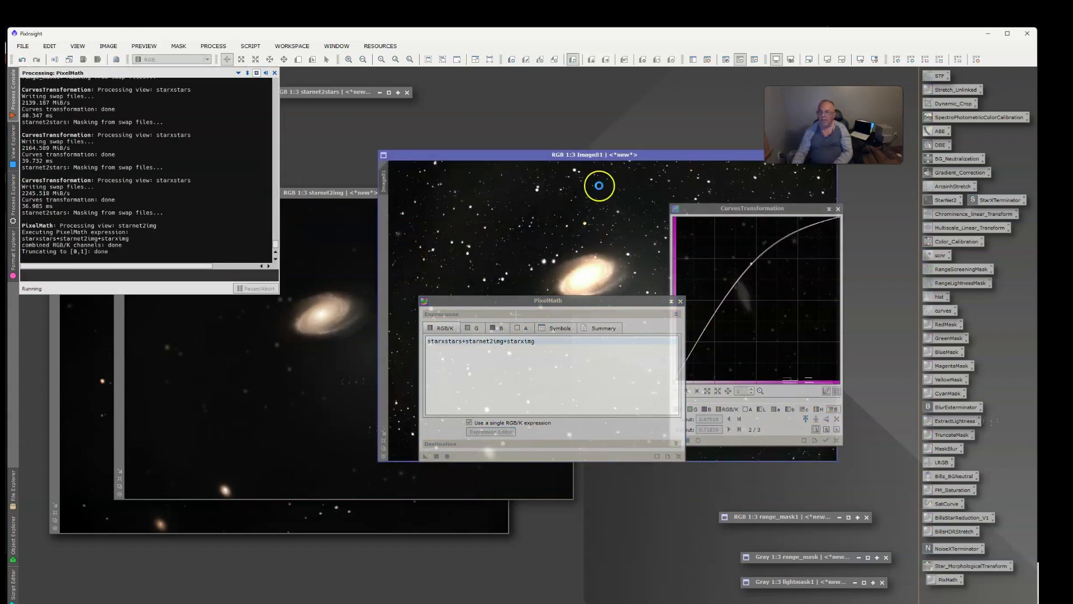
left_click_drag(631, 159, 348, 134)
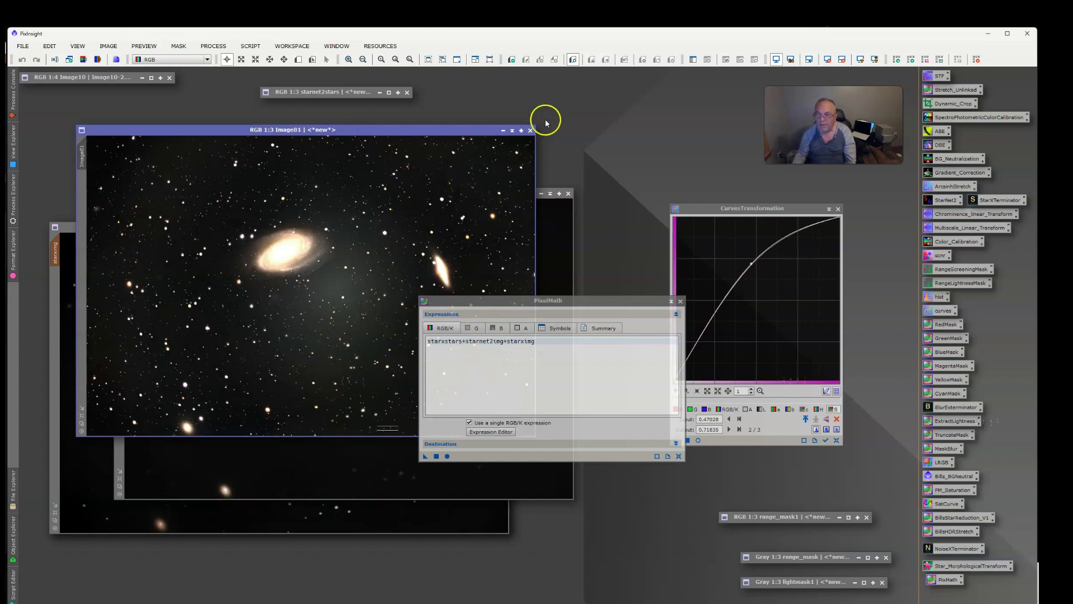
left_click(531, 129)
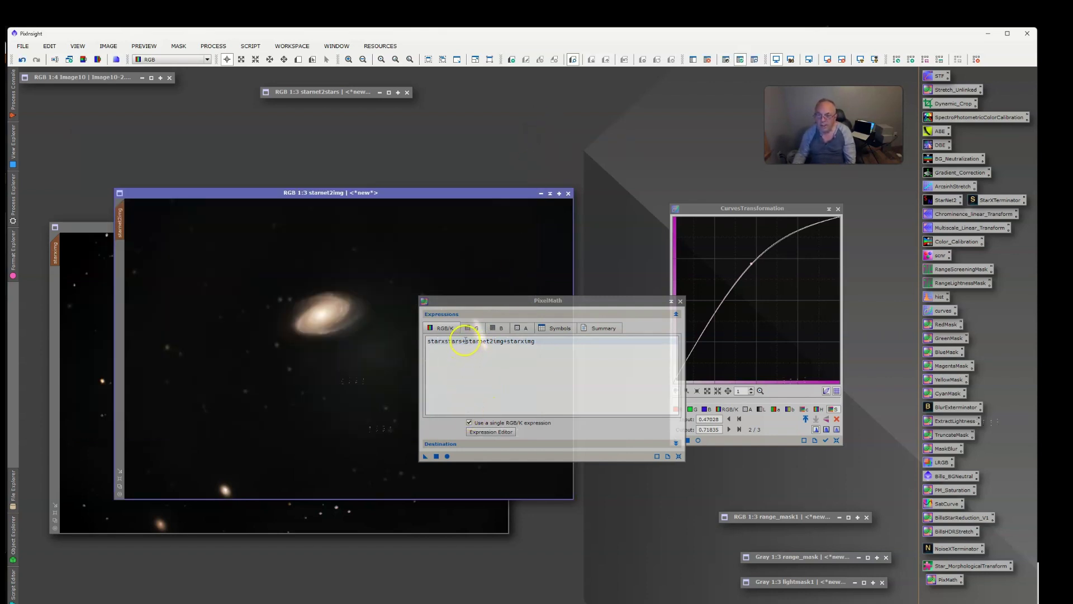
Change the PixelMath expression to starxstars+(.3*starnet2img)+starximg and run it to produce a new combined image
left_click(465, 341)
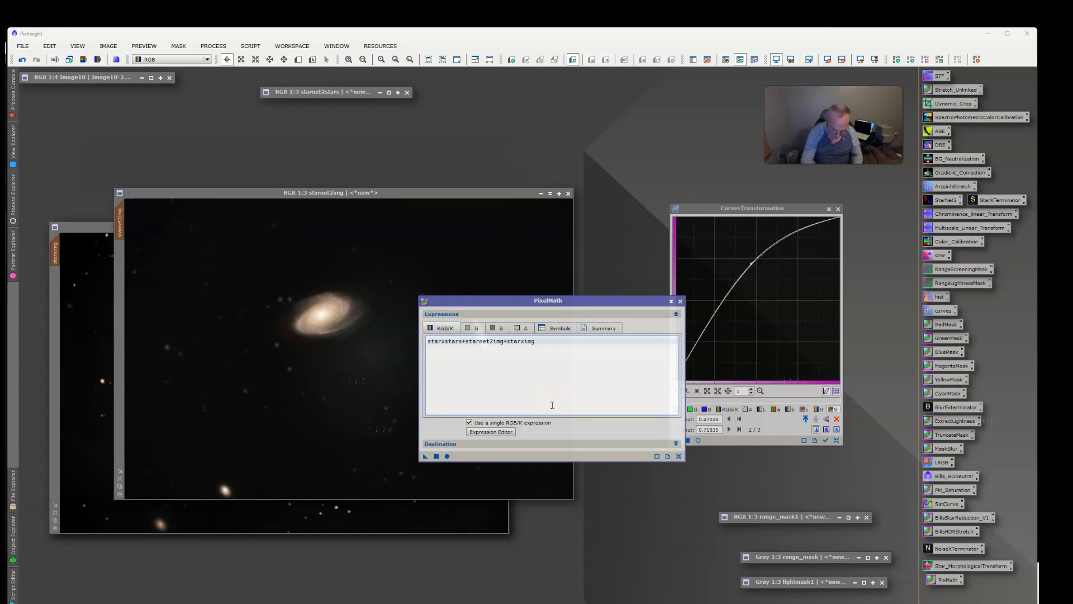
type("(.")
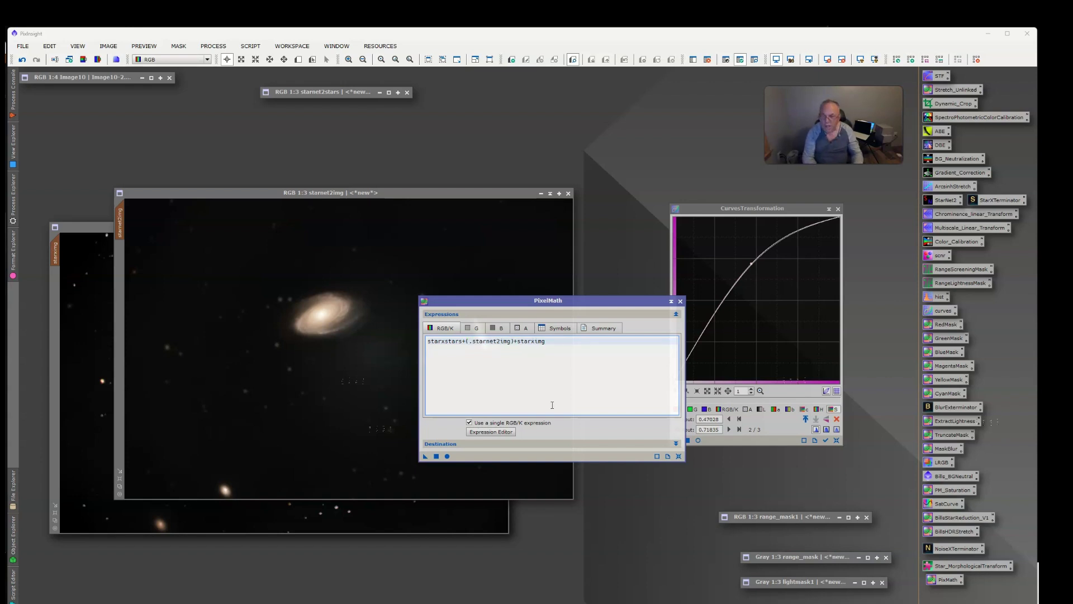
type("3")
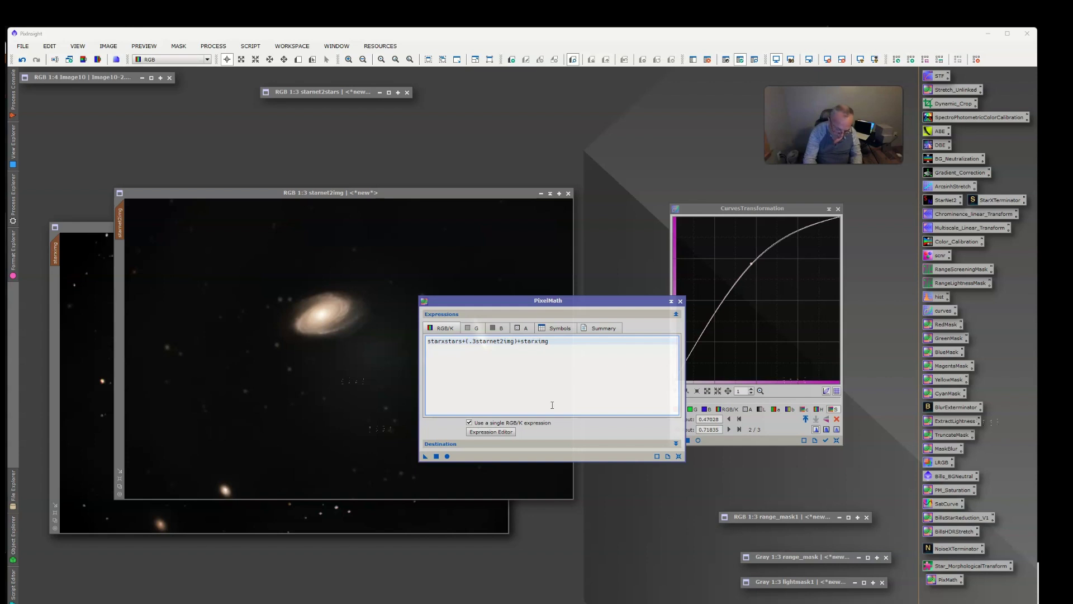
type("*")
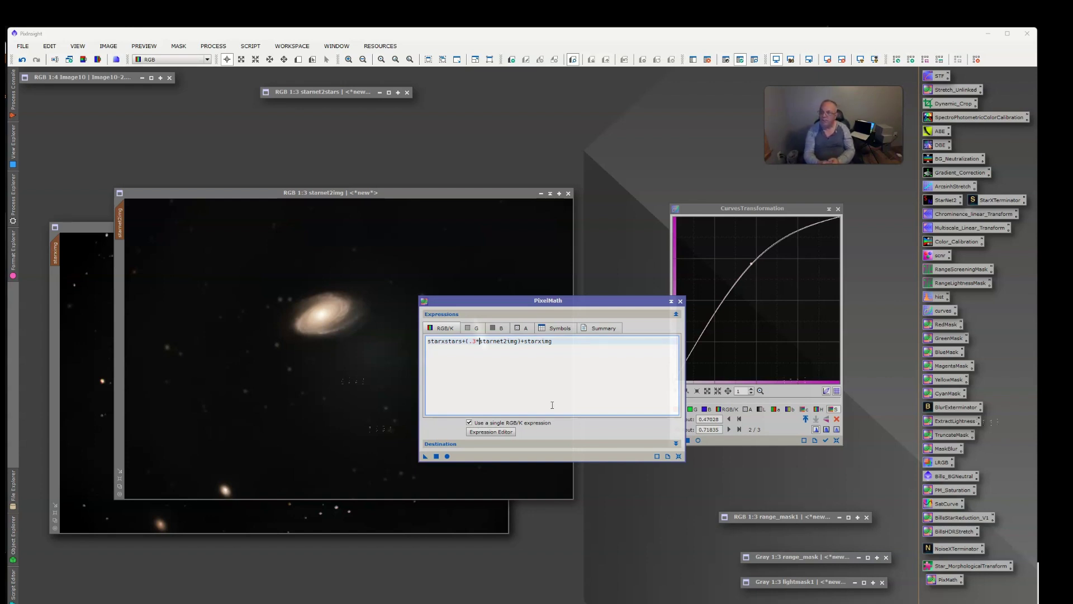
left_click(437, 457)
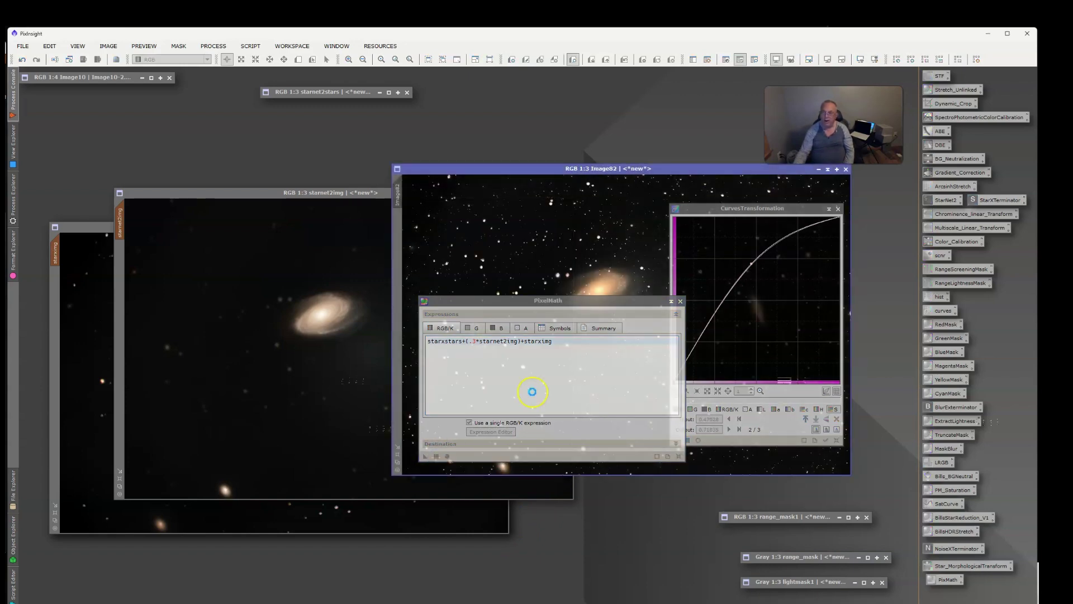
Maximize the new combined image, close CurvesTransformation, and move PixelMath clear of the galaxies
left_click_drag(659, 175, 389, 135)
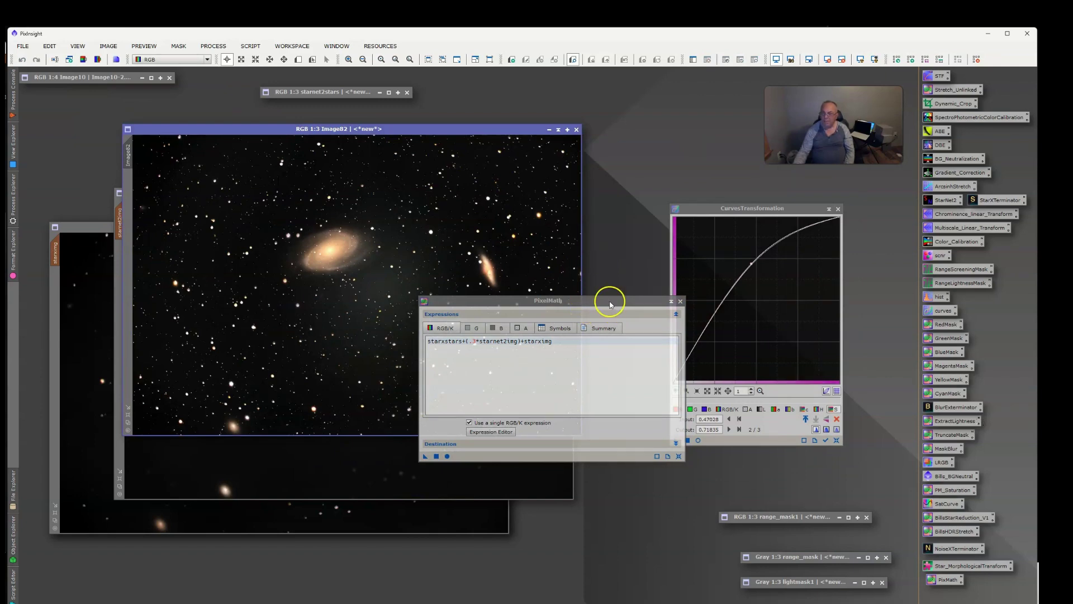
left_click_drag(609, 302, 605, 367)
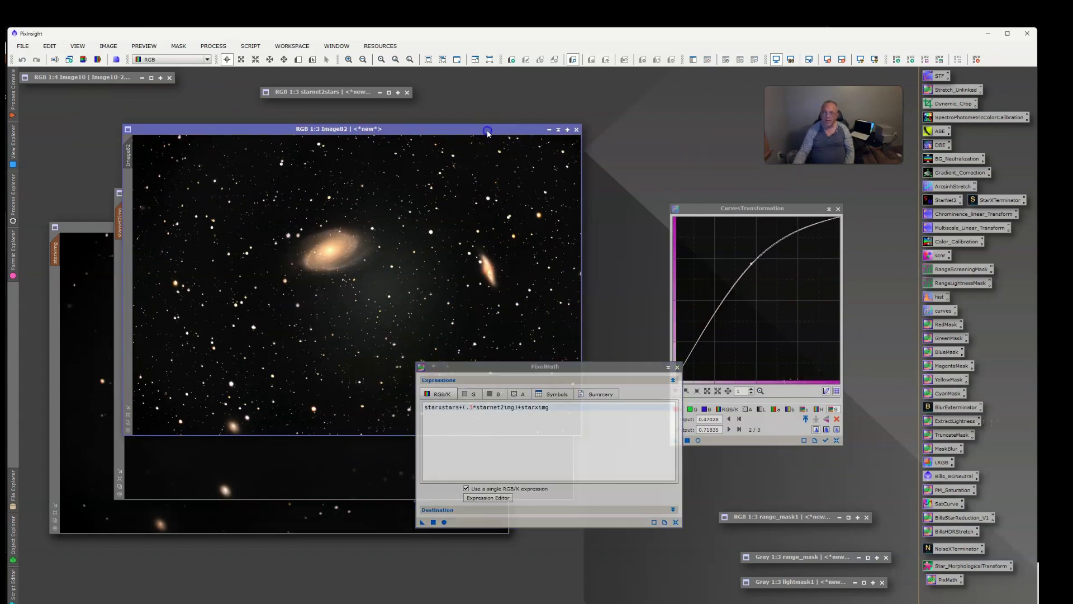
double_click(486, 129)
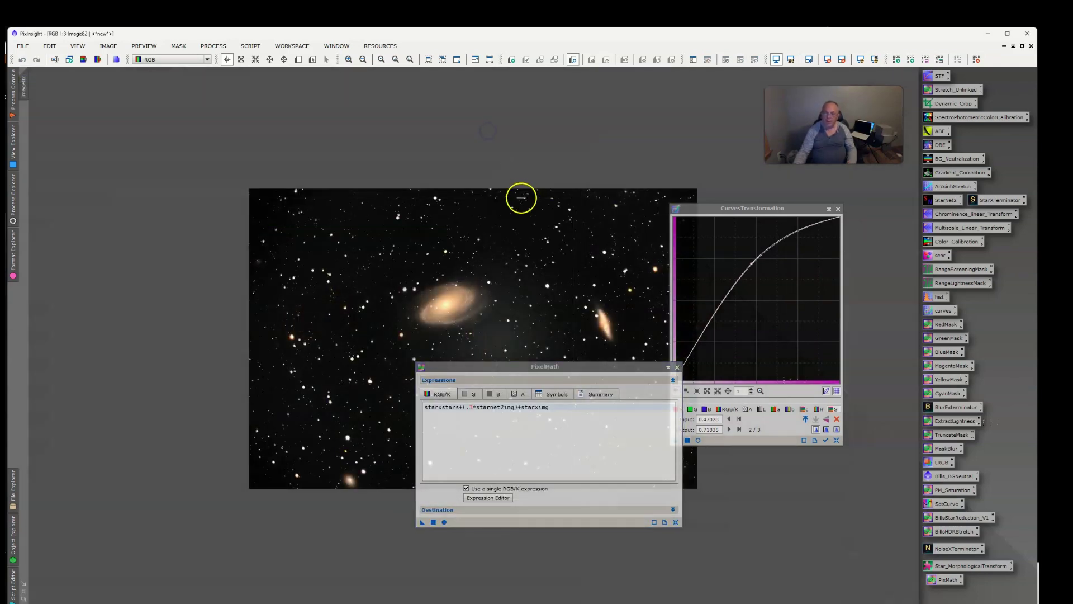
left_click(838, 210)
left_click_drag(648, 366, 884, 412)
Inspect the galaxies and stars in the combined image at several zoom levels, and restore its window to normal size
scroll(575, 332, "down", 2)
scroll(575, 332, "up", 4)
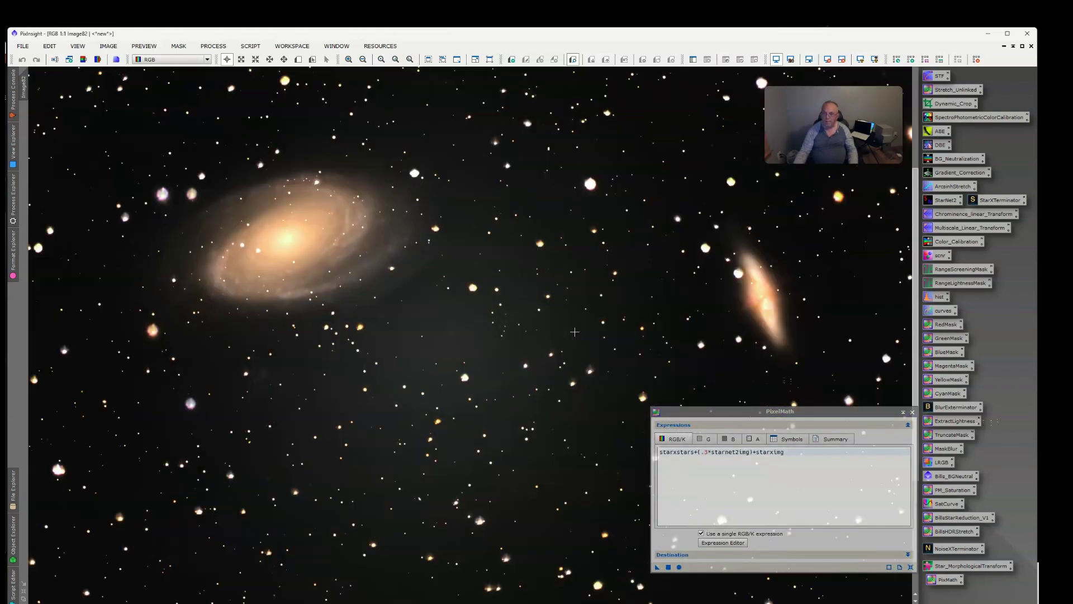
scroll(574, 332, "down", 3)
scroll(575, 332, "up", 4)
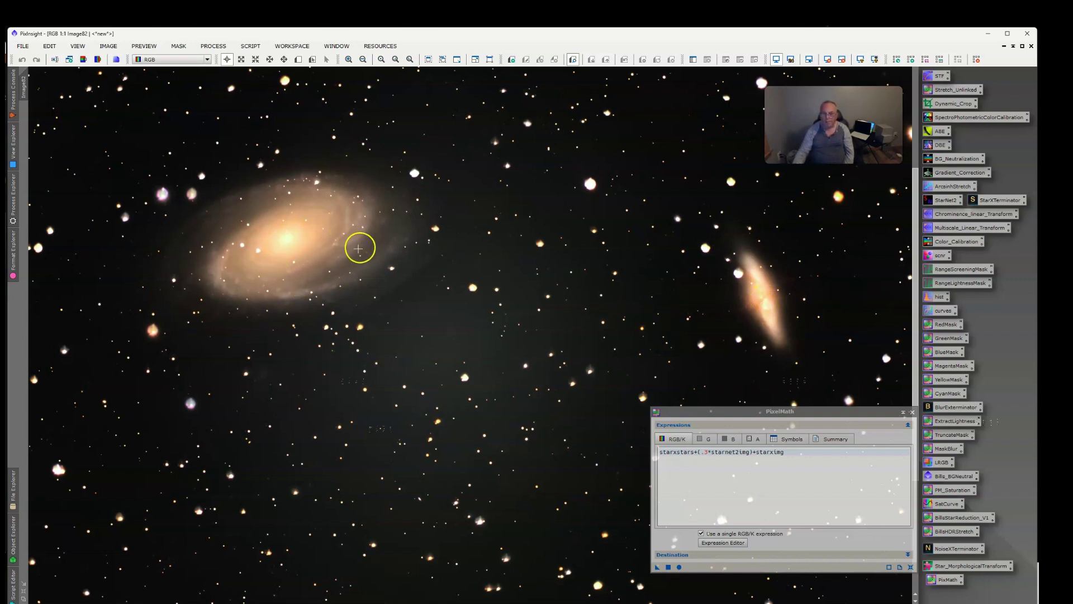
scroll(569, 318, "up", 2)
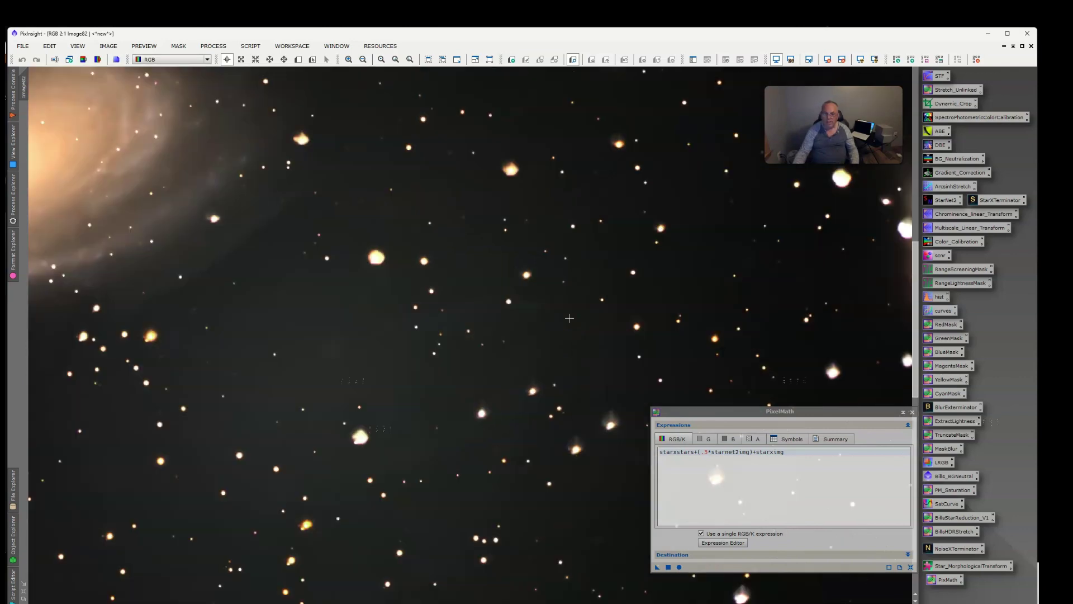
scroll(569, 316, "down", 2)
scroll(569, 317, "down", 1)
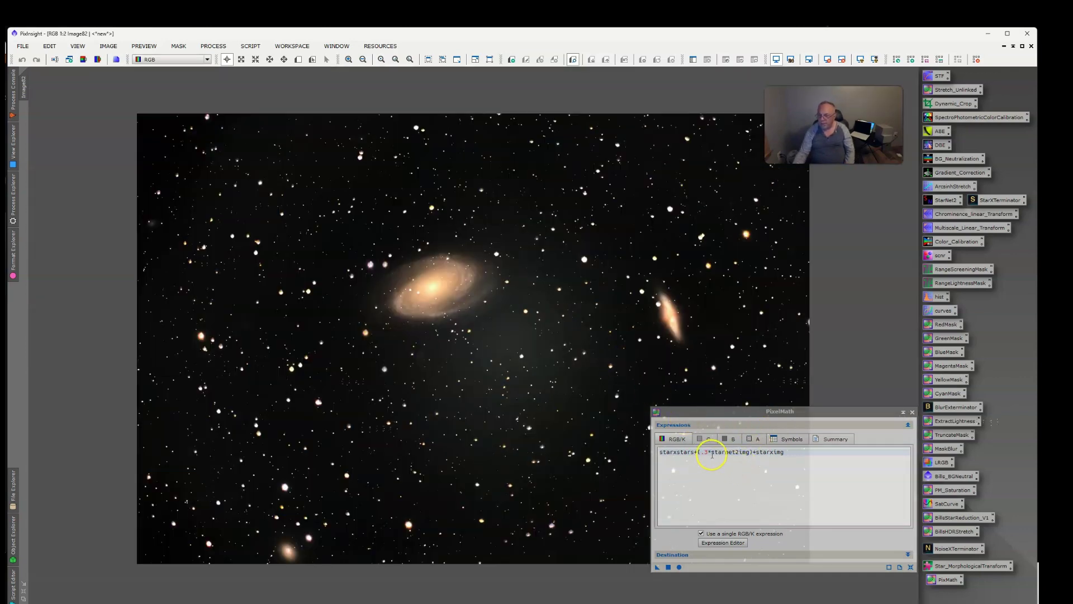
left_click(1022, 47)
left_click_drag(467, 127, 385, 114)
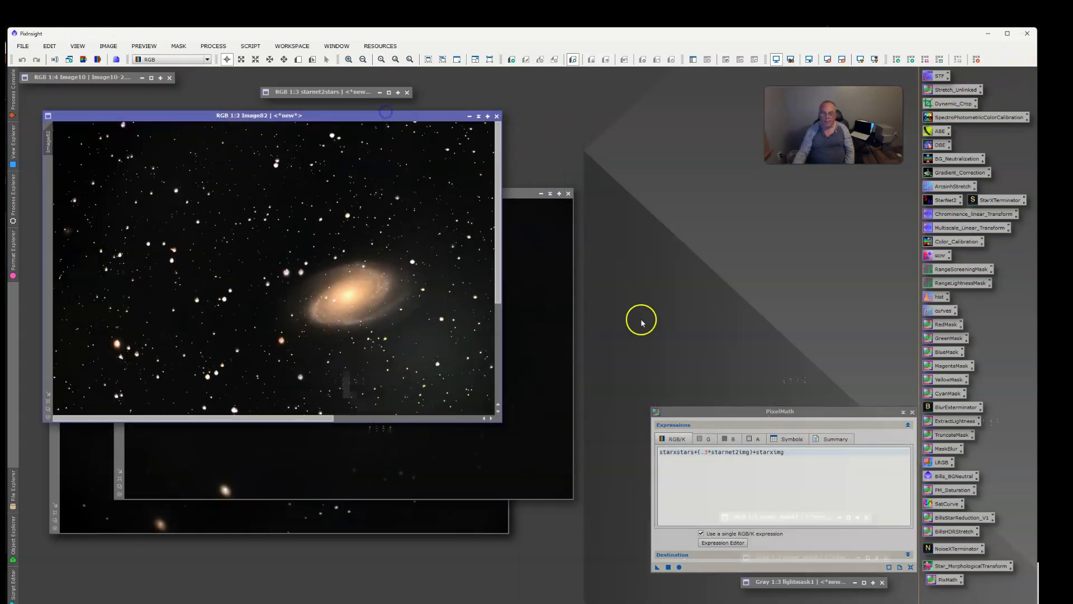
Weight starximg by .8 in the PixelMath expression, produce a second combined image, and set it beside the first
left_click(755, 451)
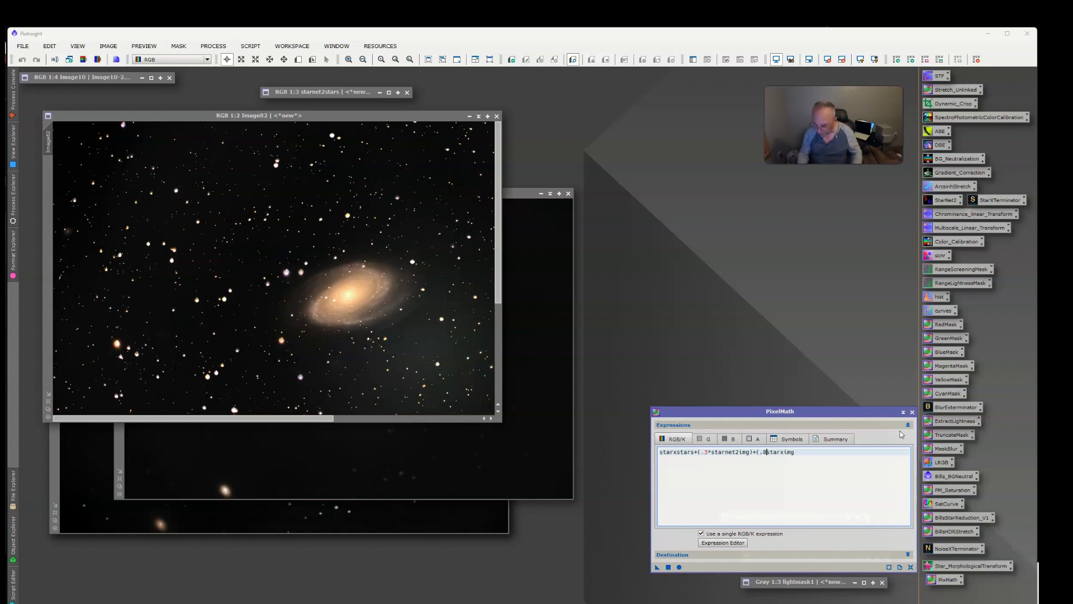
left_click(925, 420)
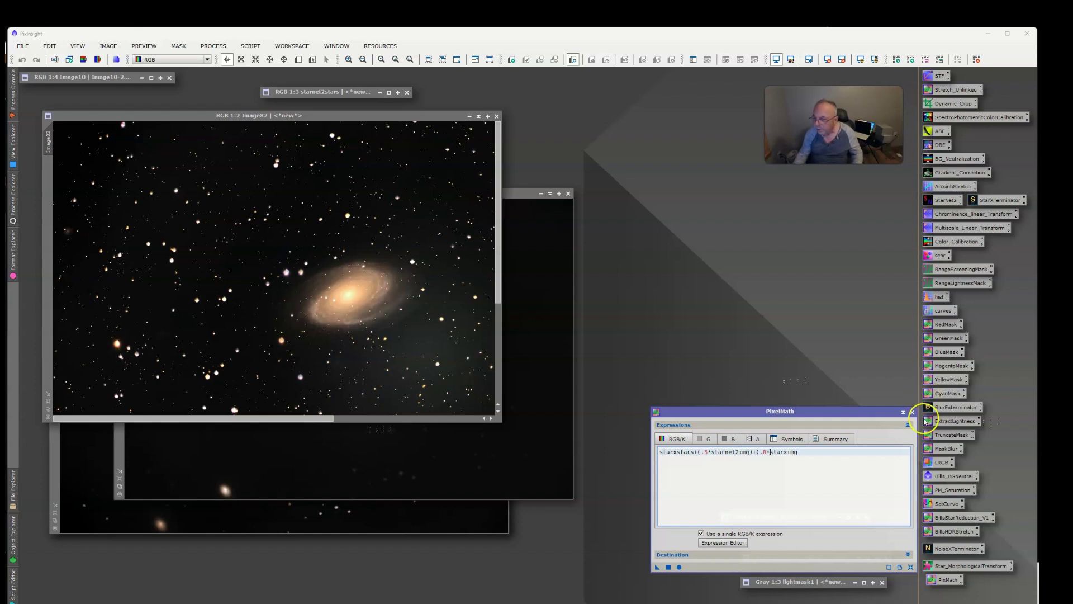
type(")")
key("Return")
left_click(810, 452)
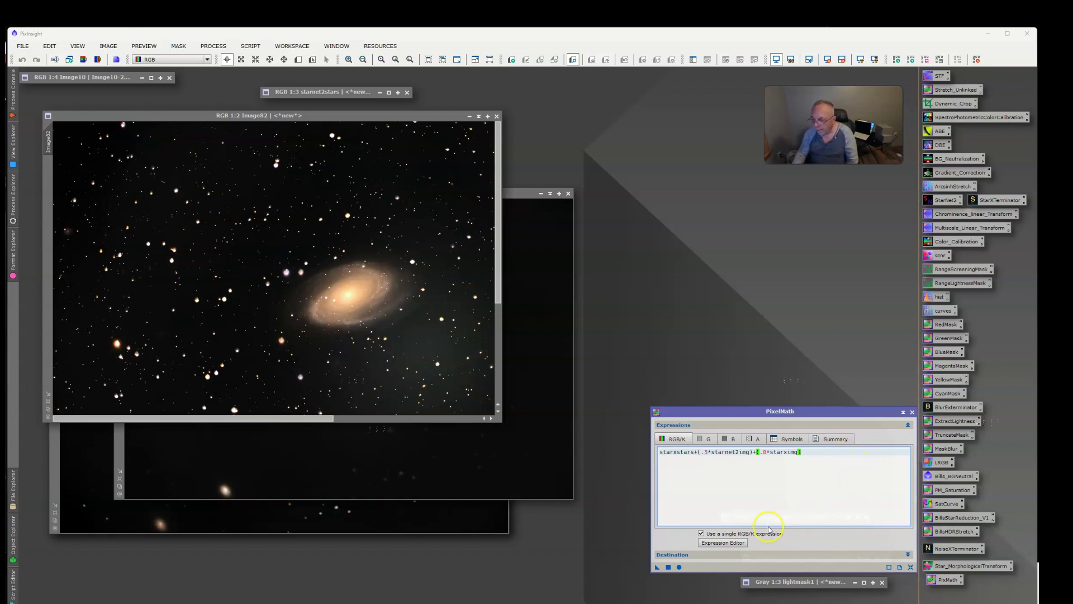
left_click(717, 542)
left_click(689, 566)
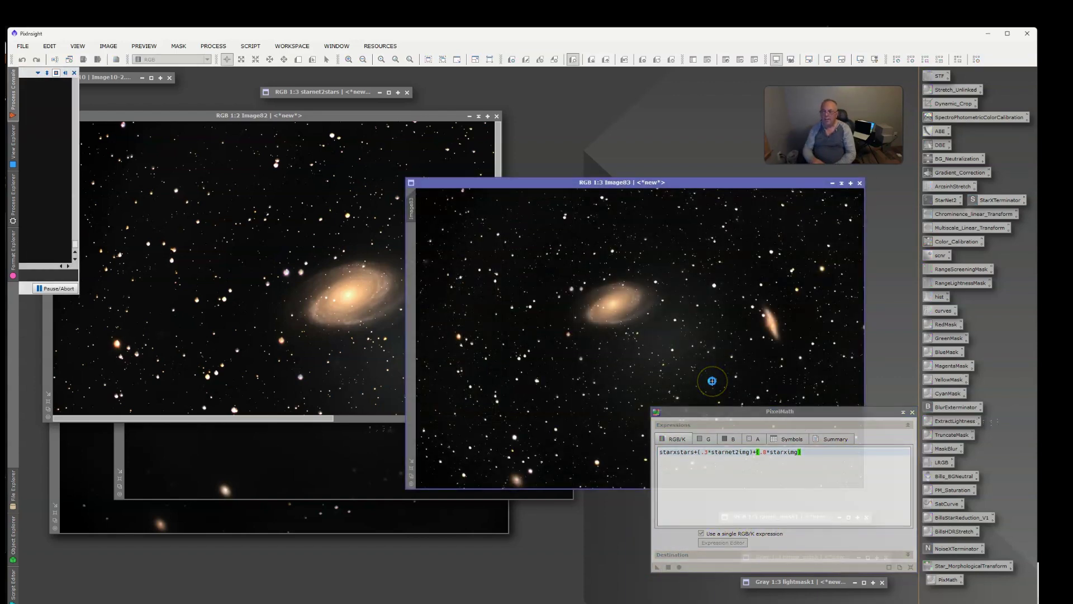
left_click_drag(645, 183, 675, 152)
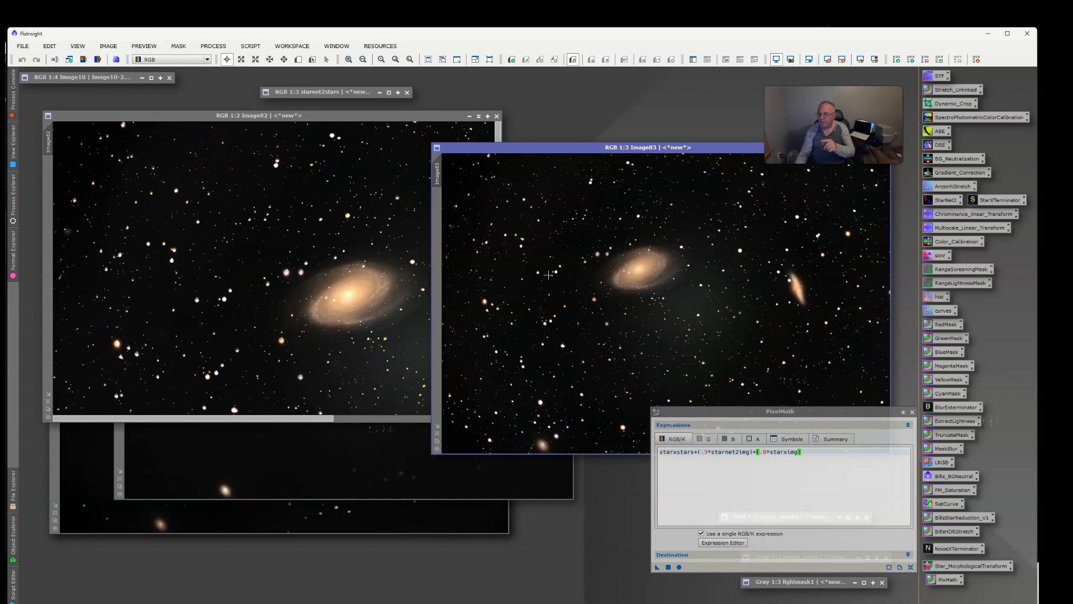
Collapse both combined images, starnet2img and starximg, and move the combined ones aside so only starxstars stays open
left_click_drag(705, 148, 556, 154)
left_click(700, 154)
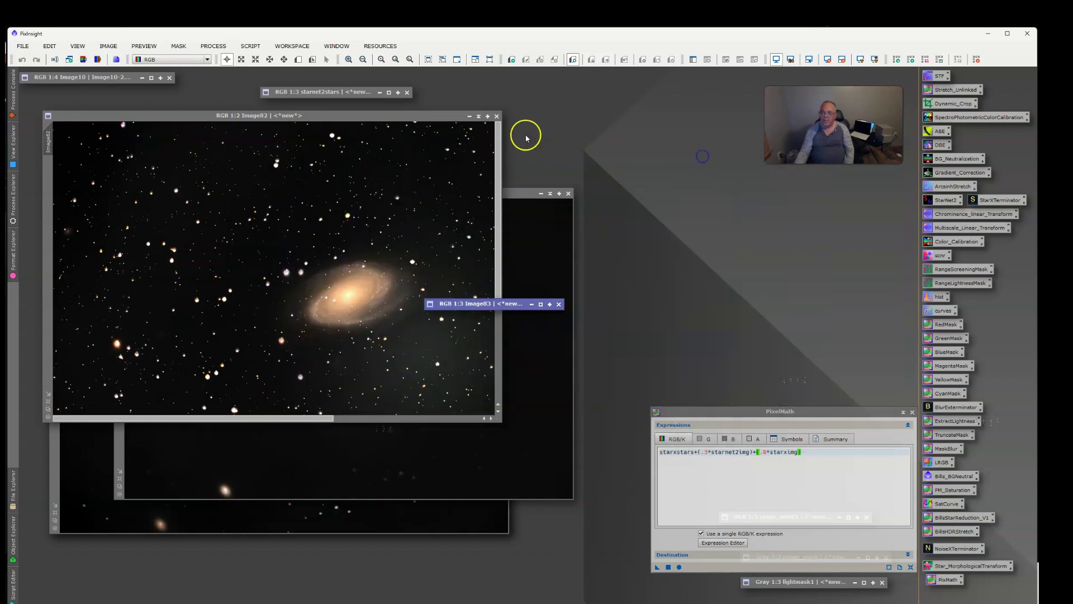
left_click(478, 119)
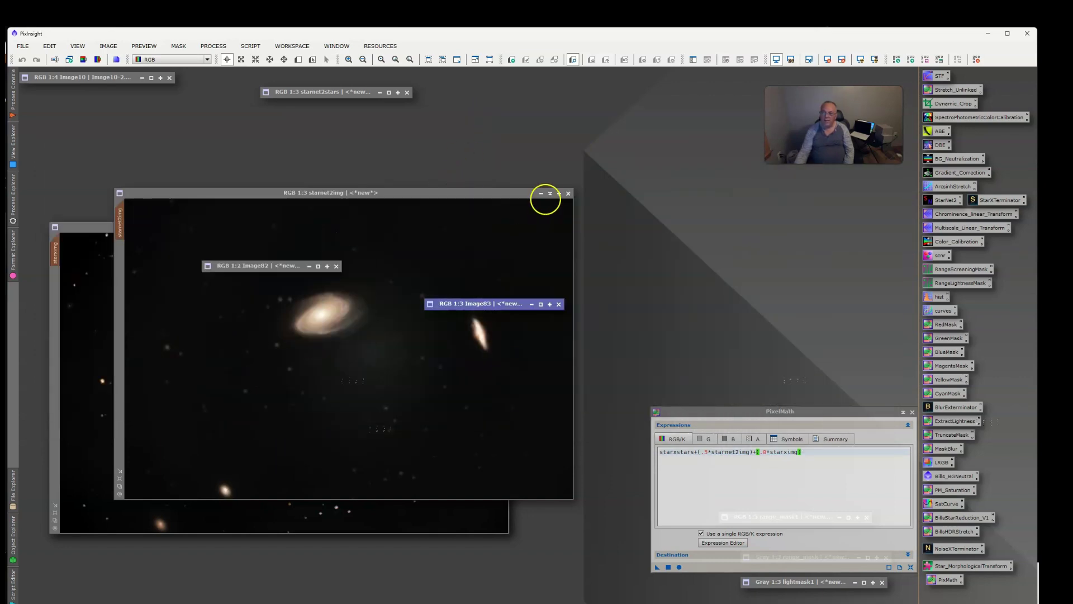
left_click(551, 193)
left_click(552, 189)
left_click(494, 227)
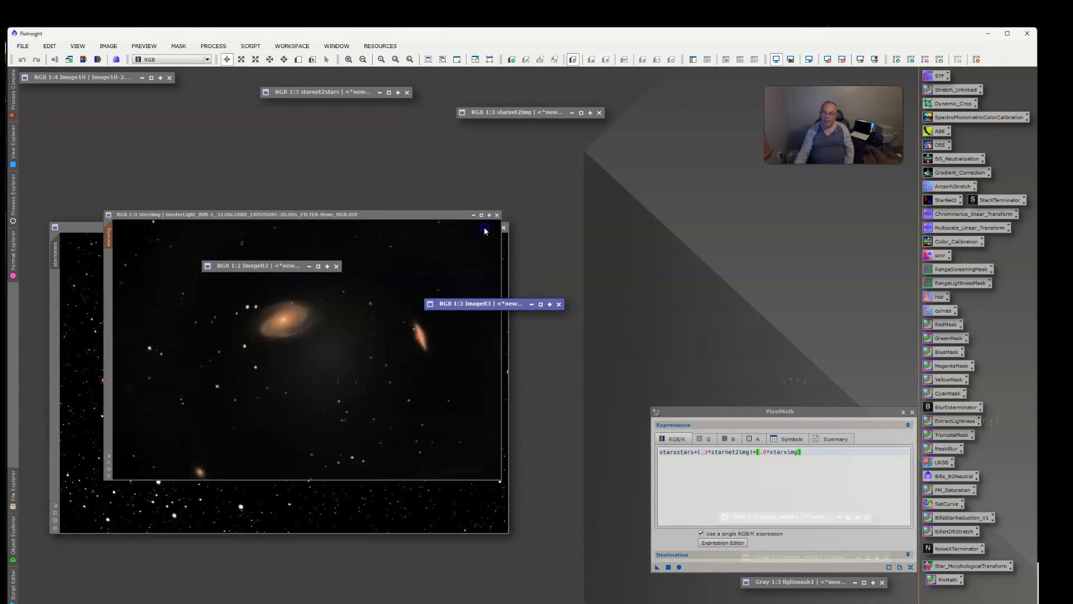
left_click_drag(274, 268, 520, 186)
left_click_drag(492, 305, 629, 238)
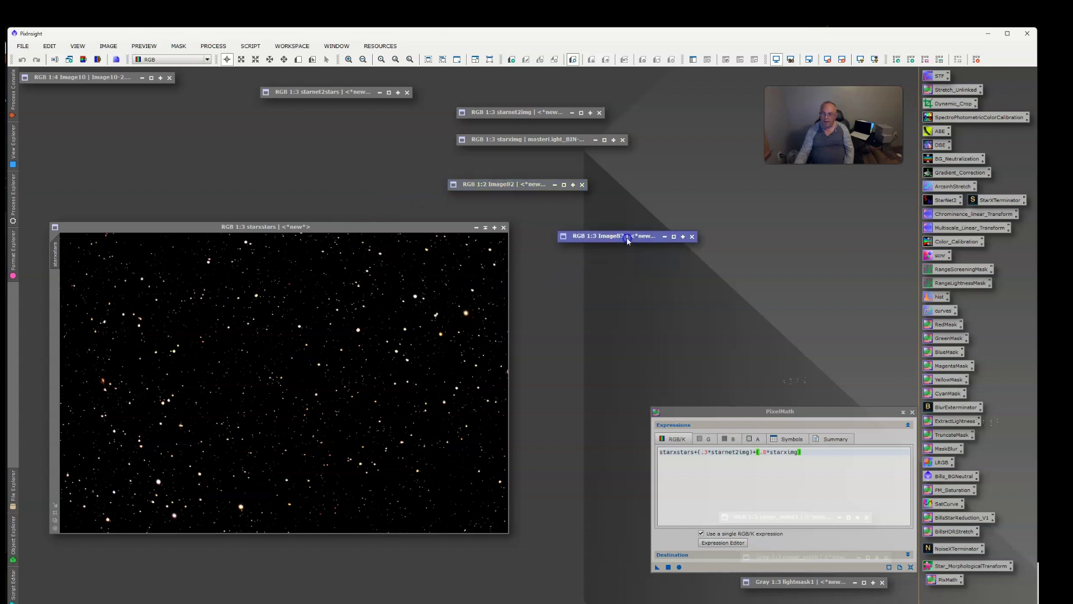
left_click_drag(355, 228, 355, 221)
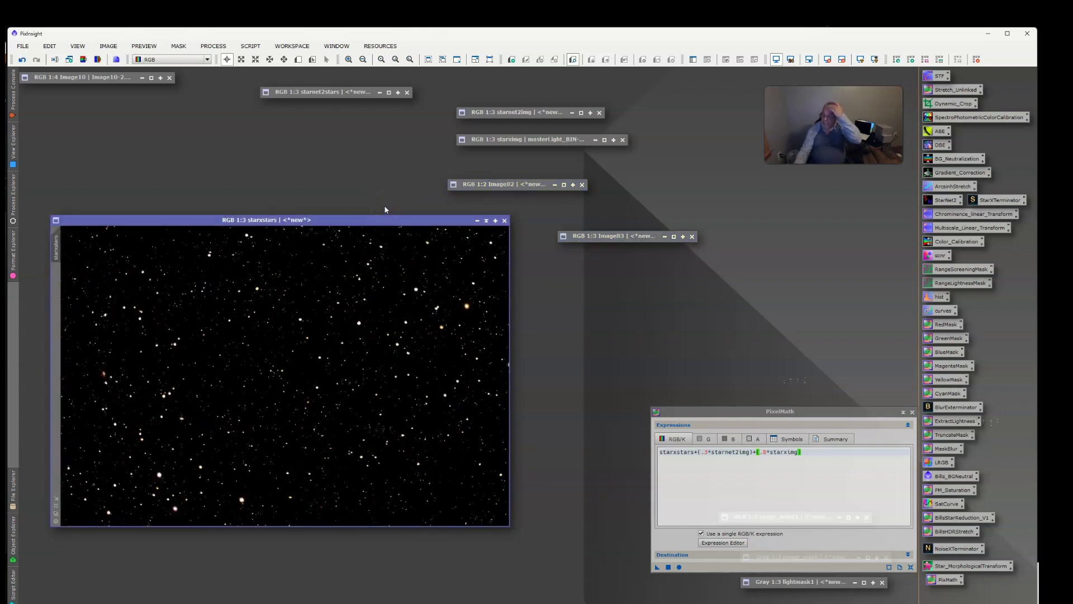
Run the EZ Star Reduction script on starxstars, continuing past the linearity check, and move the StarLess icon off the image
left_click(242, 48)
mouse_move(273, 113)
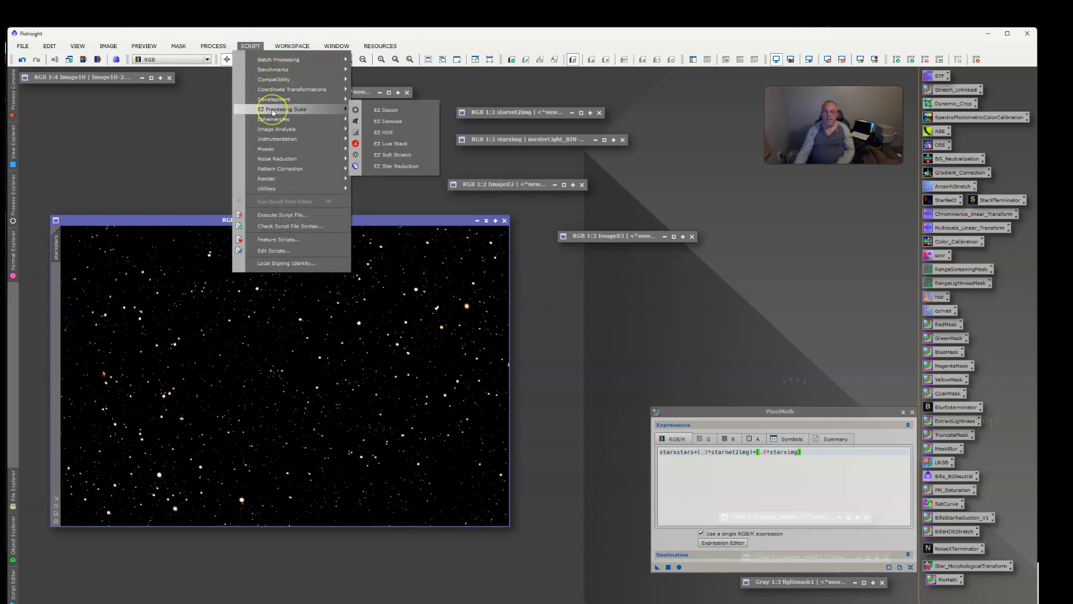
left_click(391, 166)
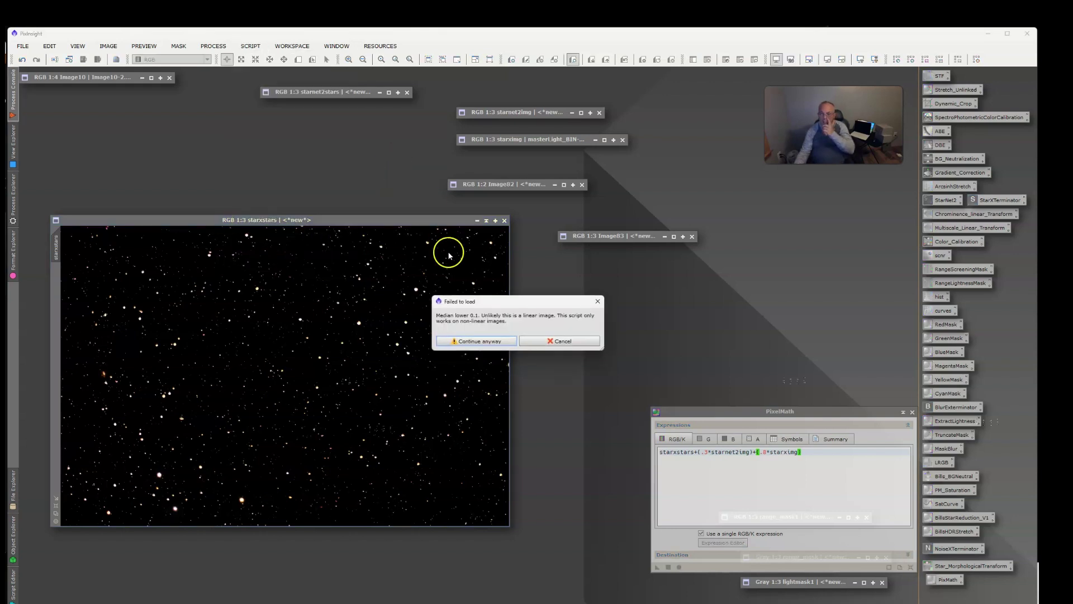
left_click(484, 342)
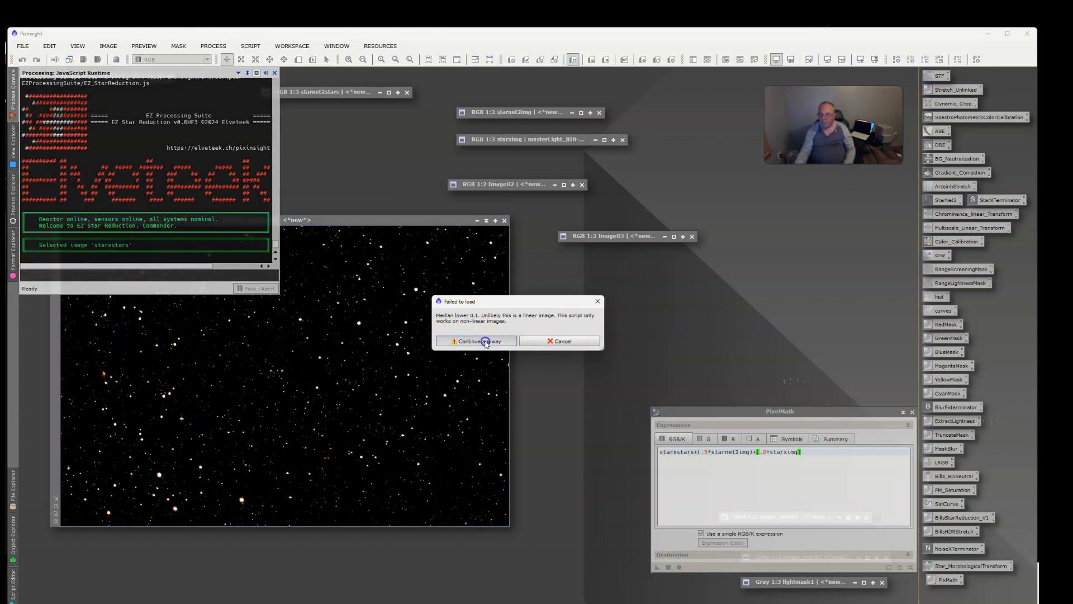
left_click(499, 404)
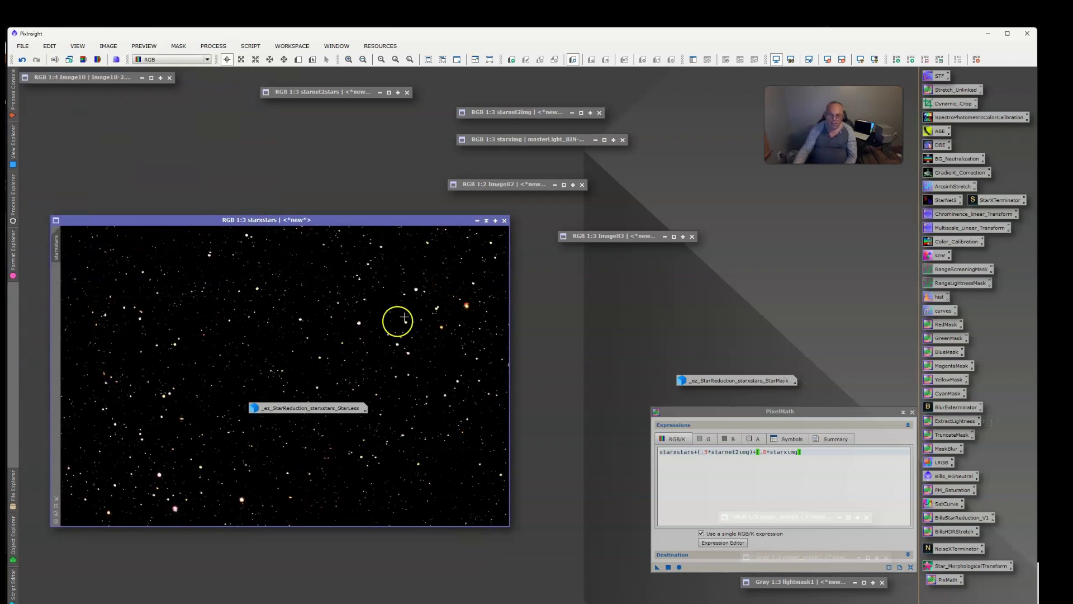
left_click_drag(293, 408, 268, 549)
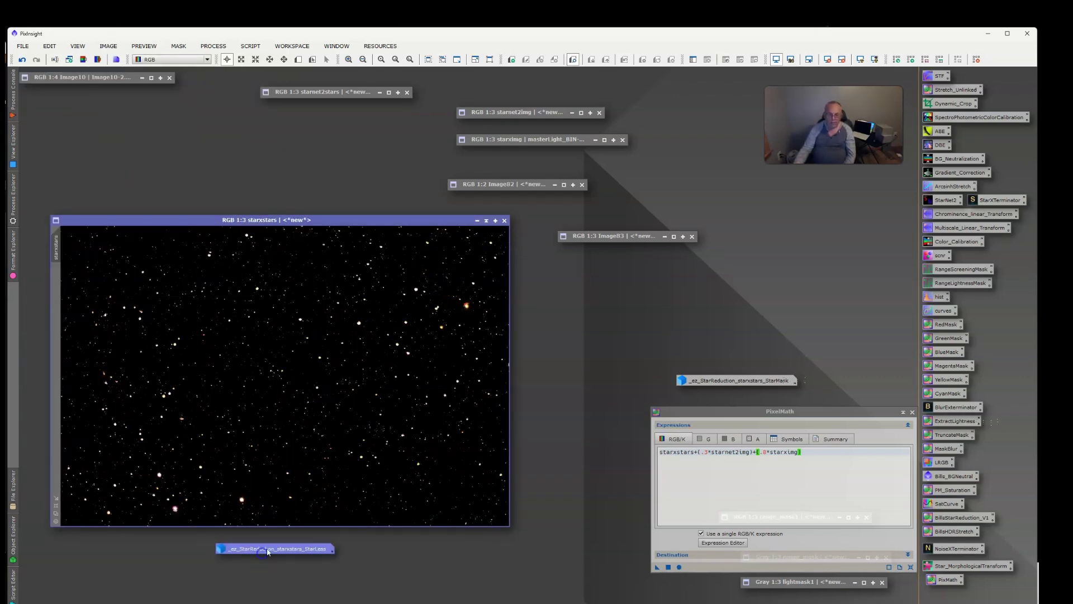
Duplicate the star-reduced starxstars image and set the copy's identifier to stars1
right_click(55, 246)
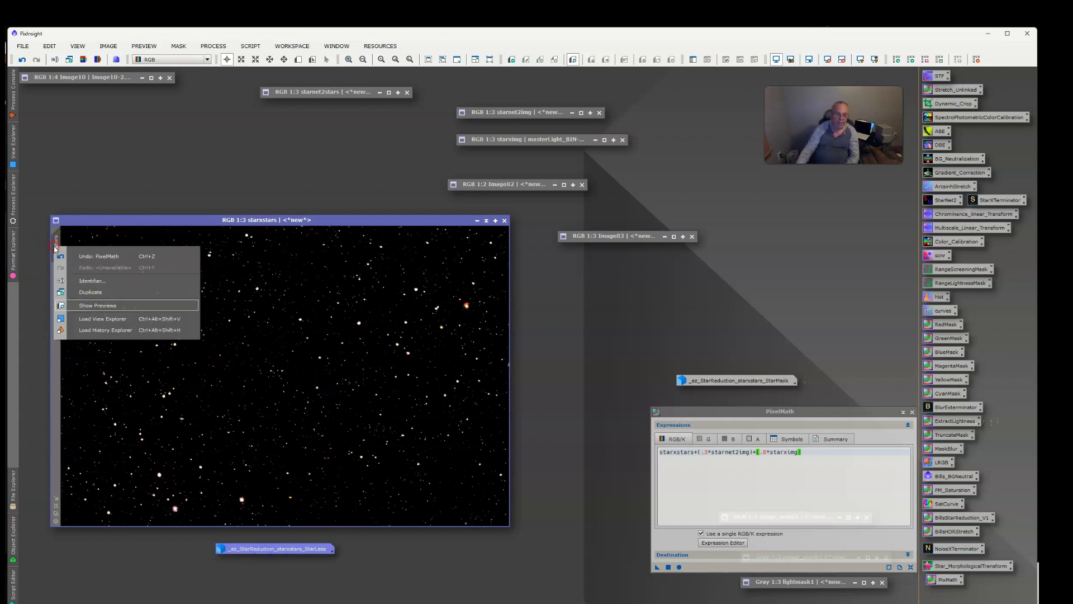
left_click(84, 292)
right_click(40, 309)
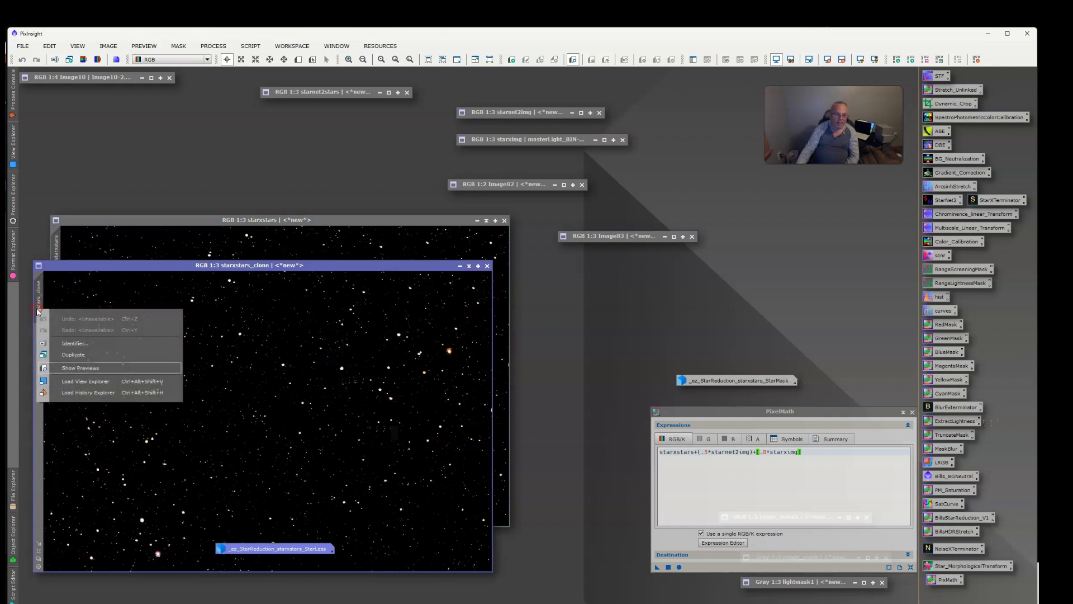
left_click(76, 348)
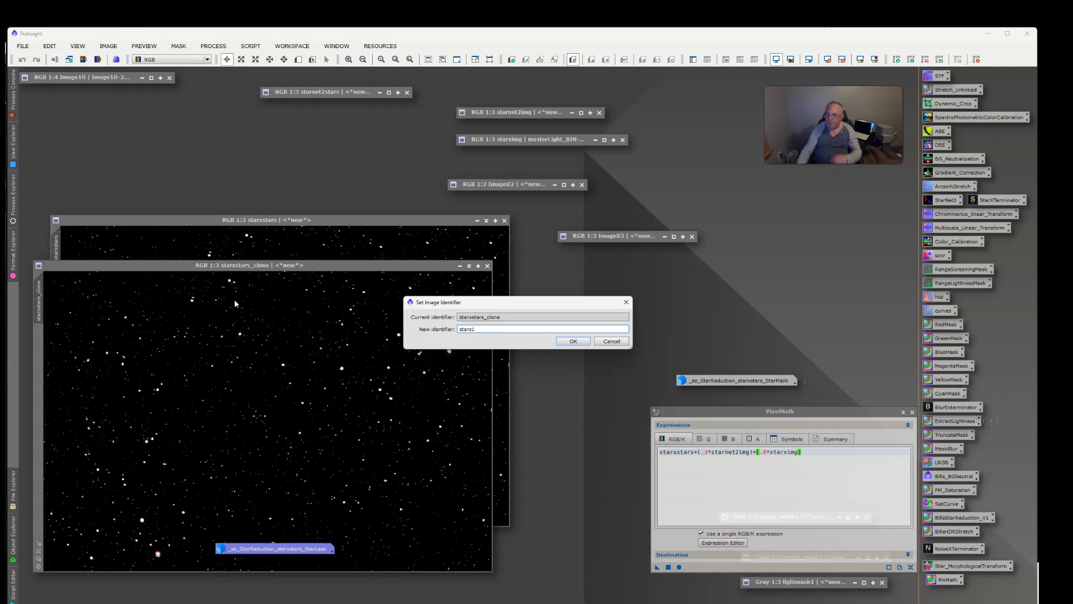
left_click(563, 343)
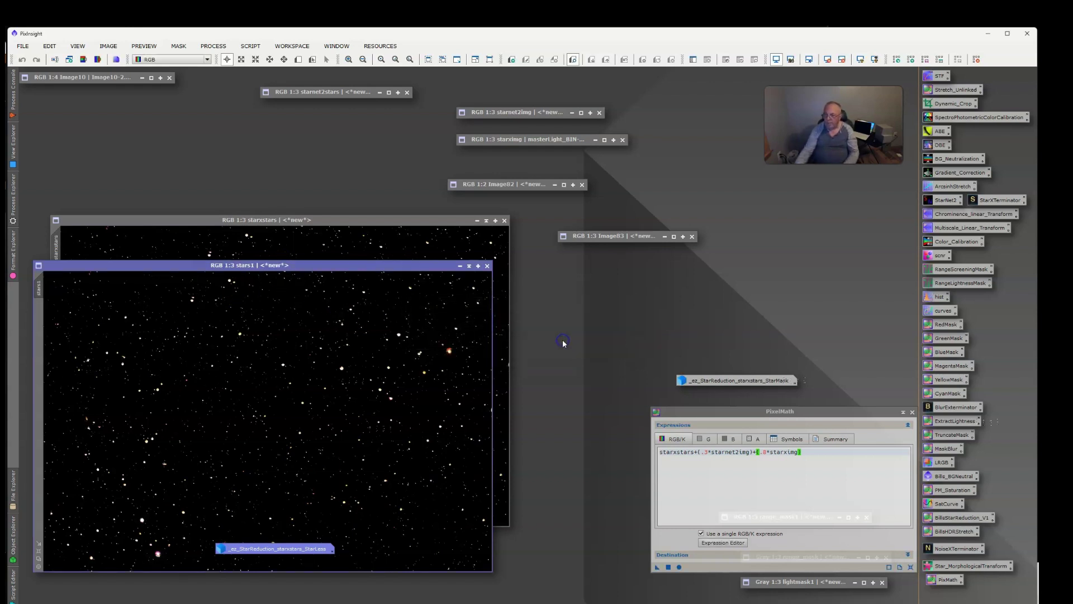
Undo the star reduction on the original starxstars image and move its window up from stars1
left_click(391, 220)
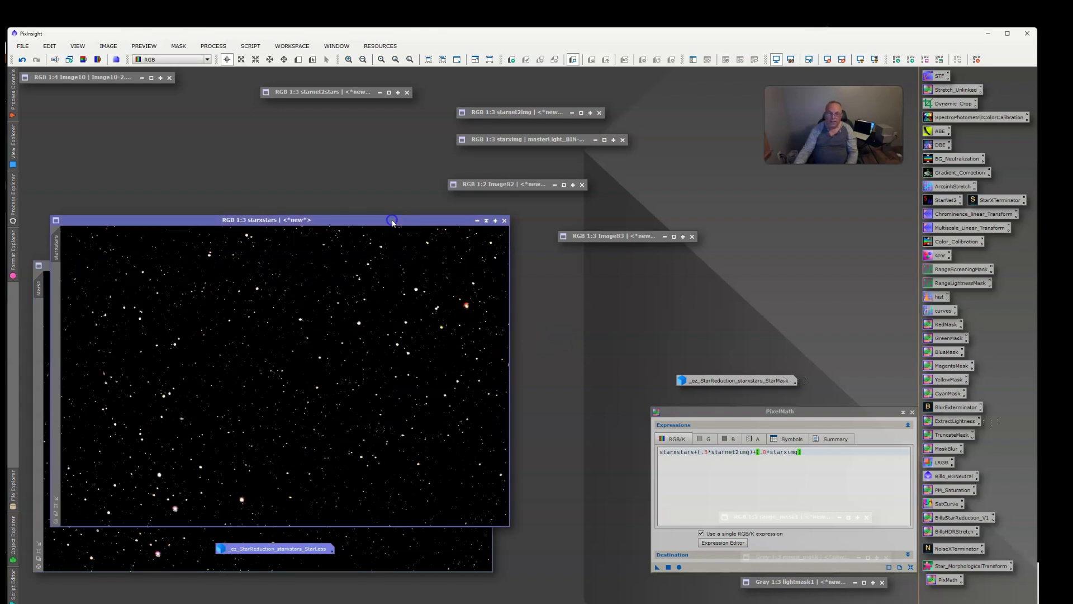
left_click(21, 60)
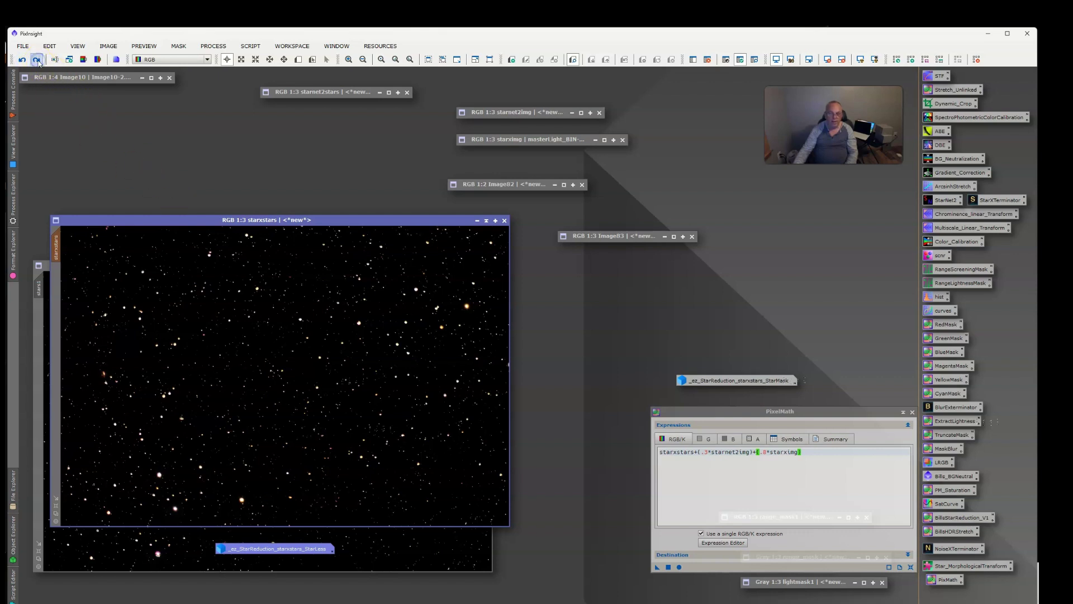
left_click_drag(340, 220, 324, 197)
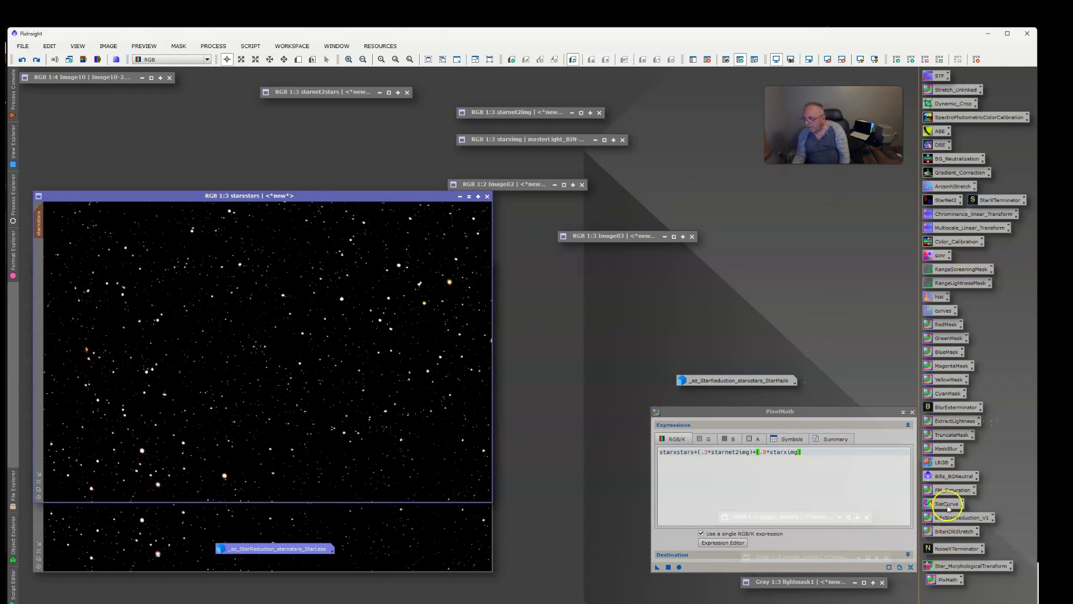
Open the saved Star_MorphologicalTransform process and apply its Erosion (Minimum) filter with size 11 (121 elements) to starxstars
left_click(947, 567)
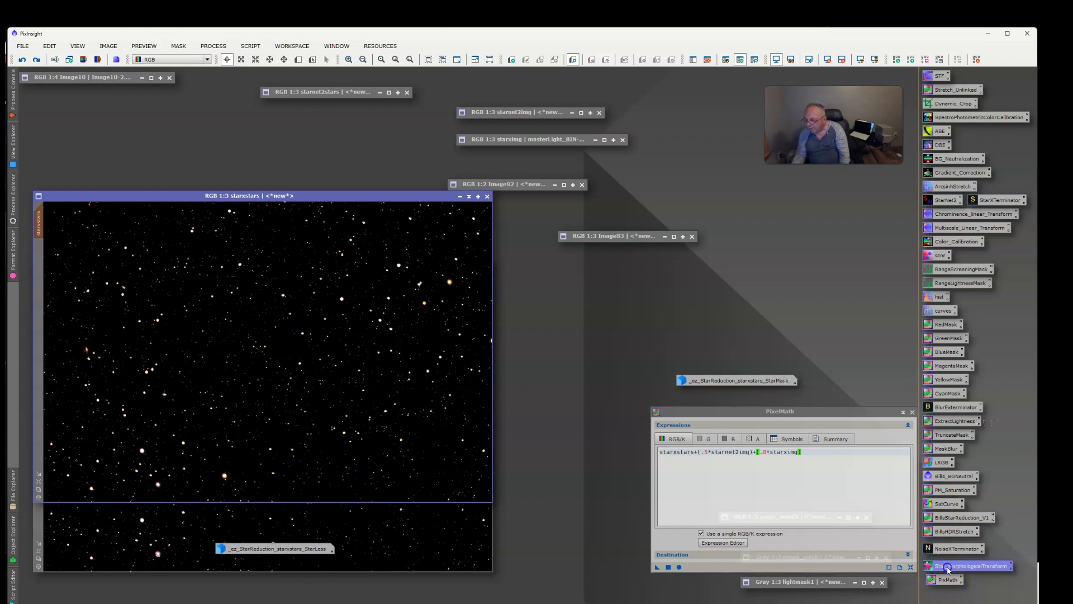
double_click(948, 567)
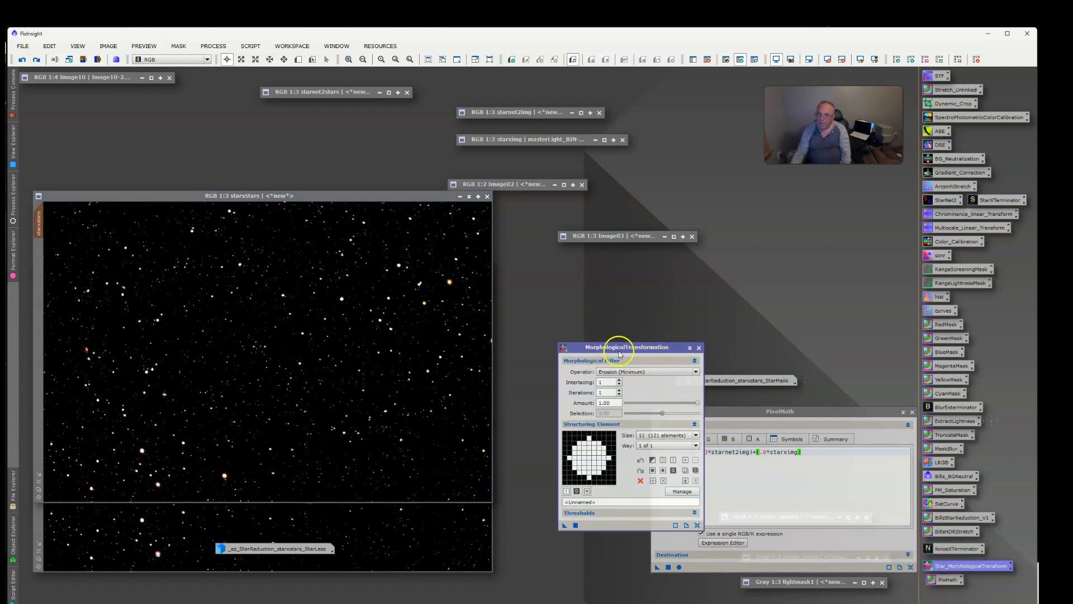
left_click(205, 48)
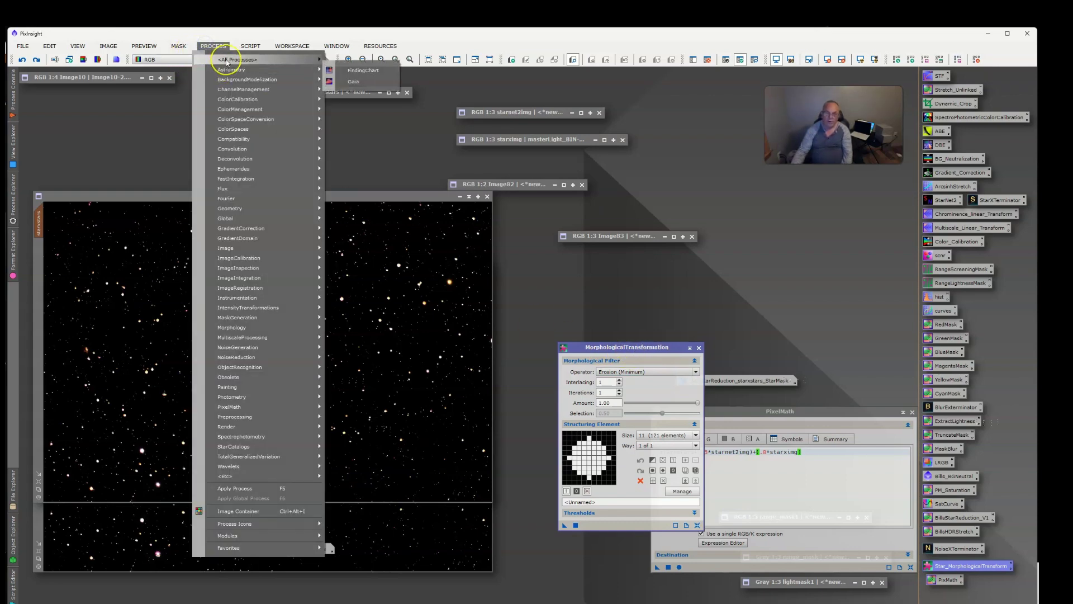
mouse_move(228, 62)
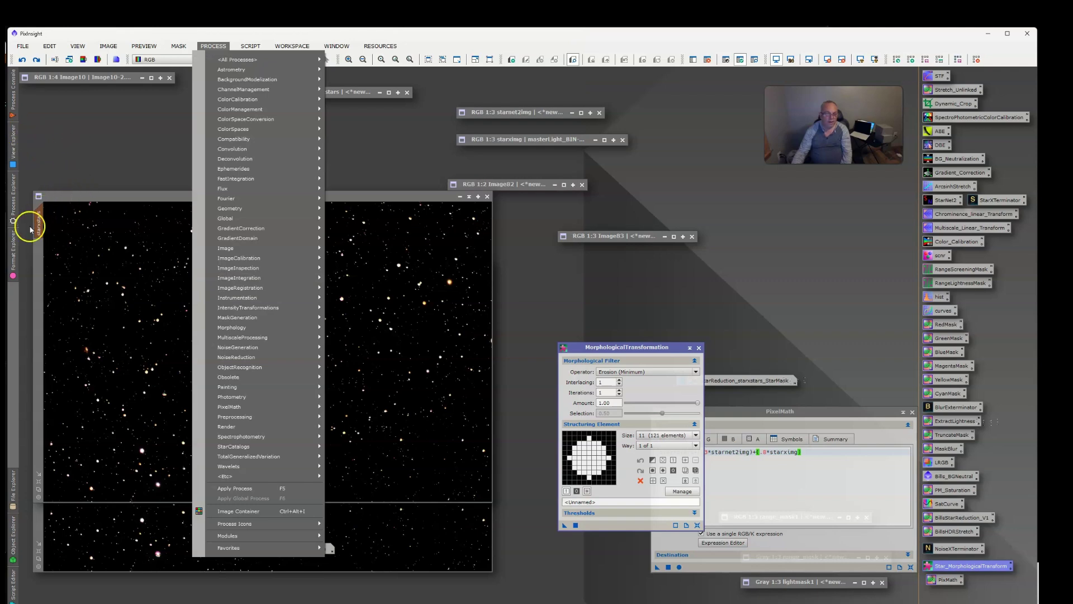
left_click(15, 200)
left_click(15, 200)
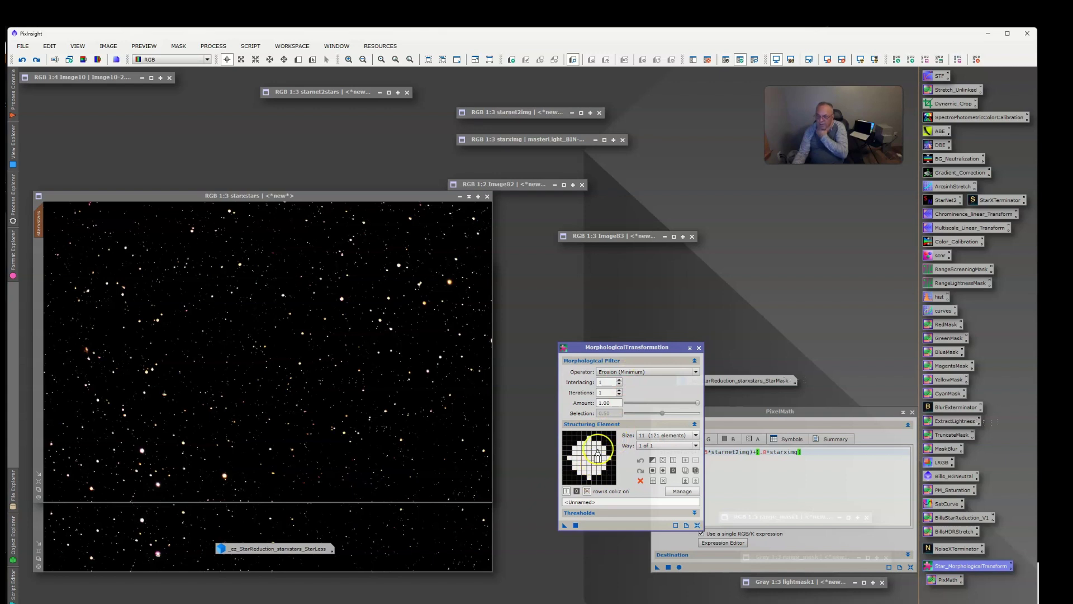
left_click_drag(565, 529, 421, 441)
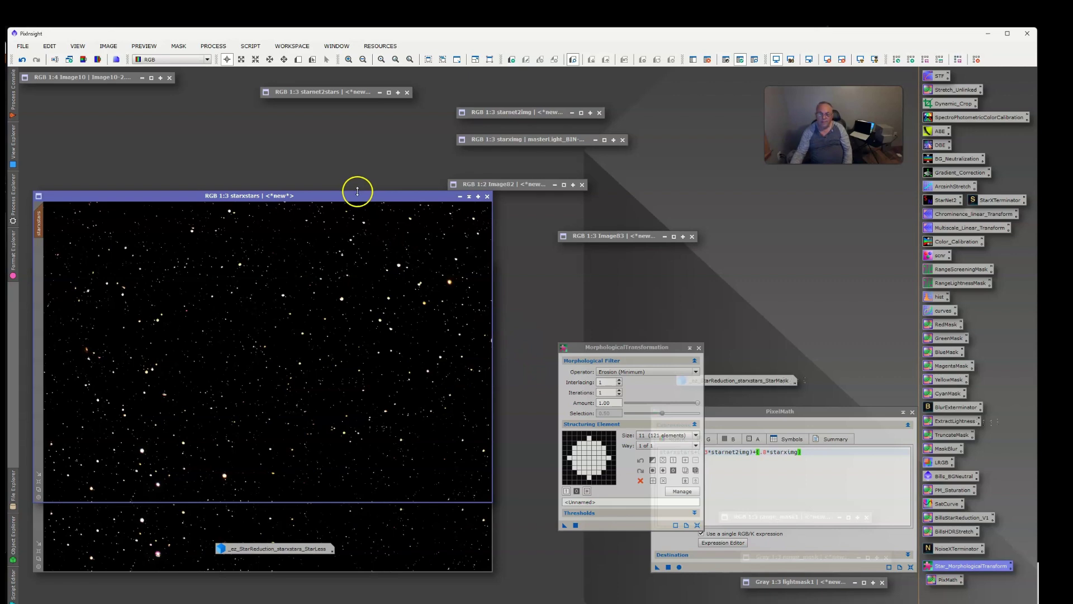
Move the starxstars window up away from stars1 and apply the same morphological erosion to it again
left_click_drag(355, 195, 419, 151)
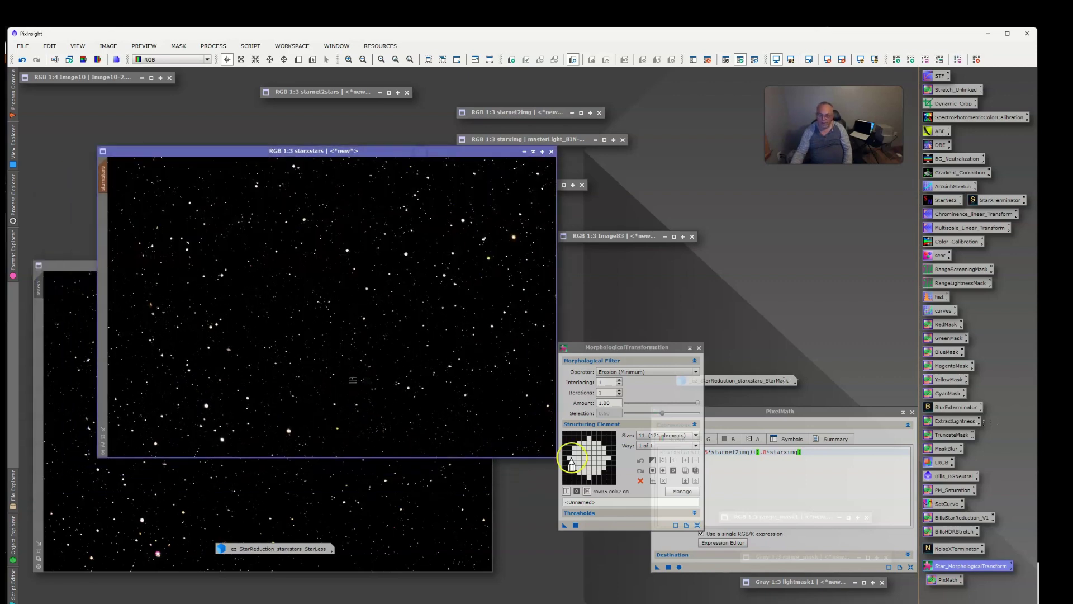
left_click(564, 526)
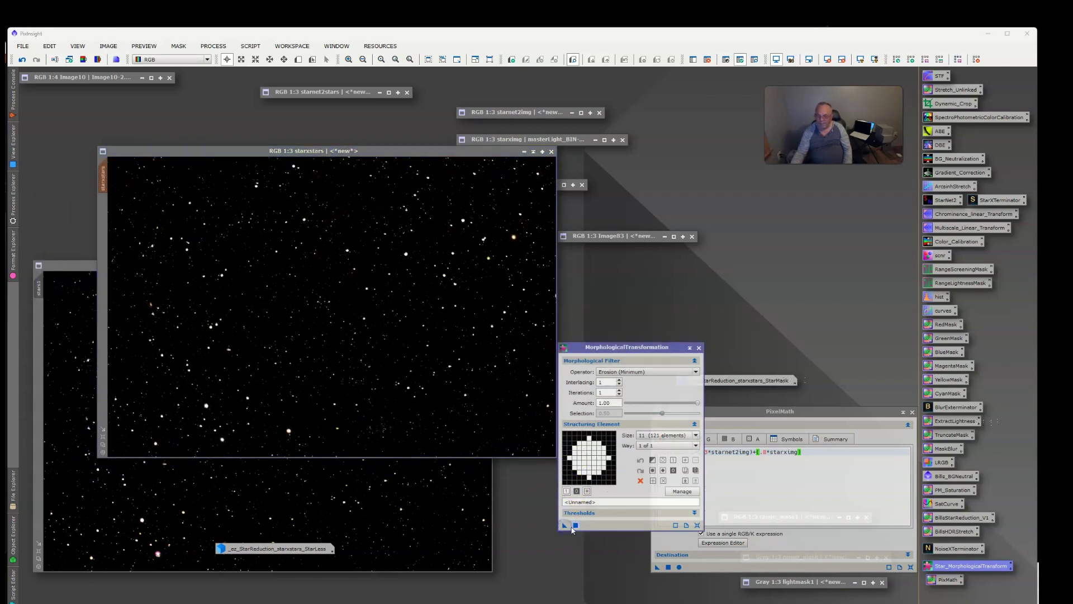
left_click(574, 525)
Separate the starxstars and stars1 windows for comparison, collapse starxstars and leave only stars1 open
left_click_drag(377, 151, 693, 112)
left_click_drag(364, 265, 360, 179)
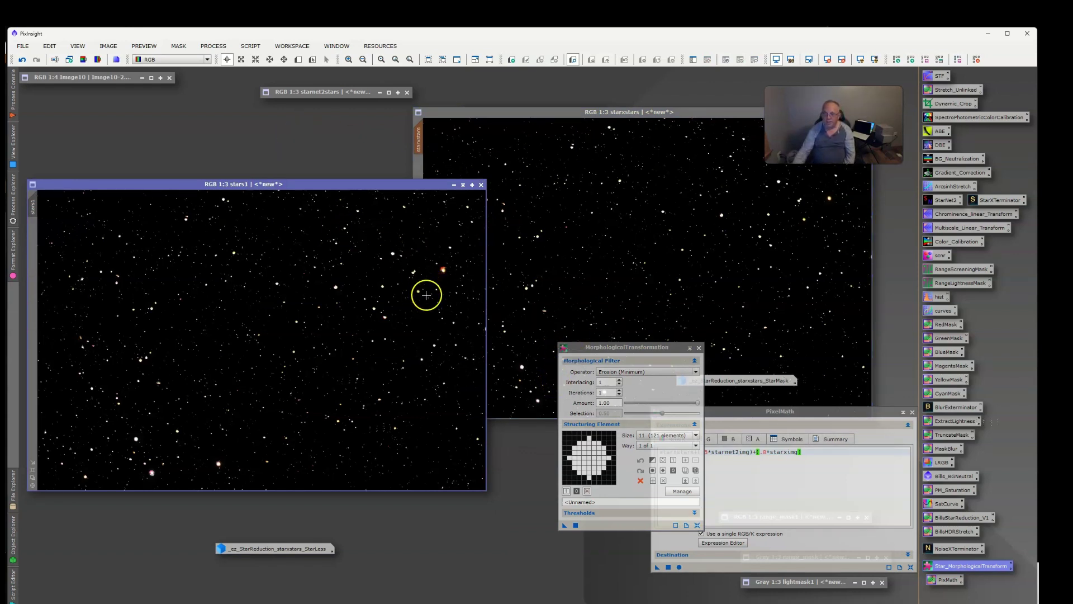
left_click_drag(644, 112, 504, 99)
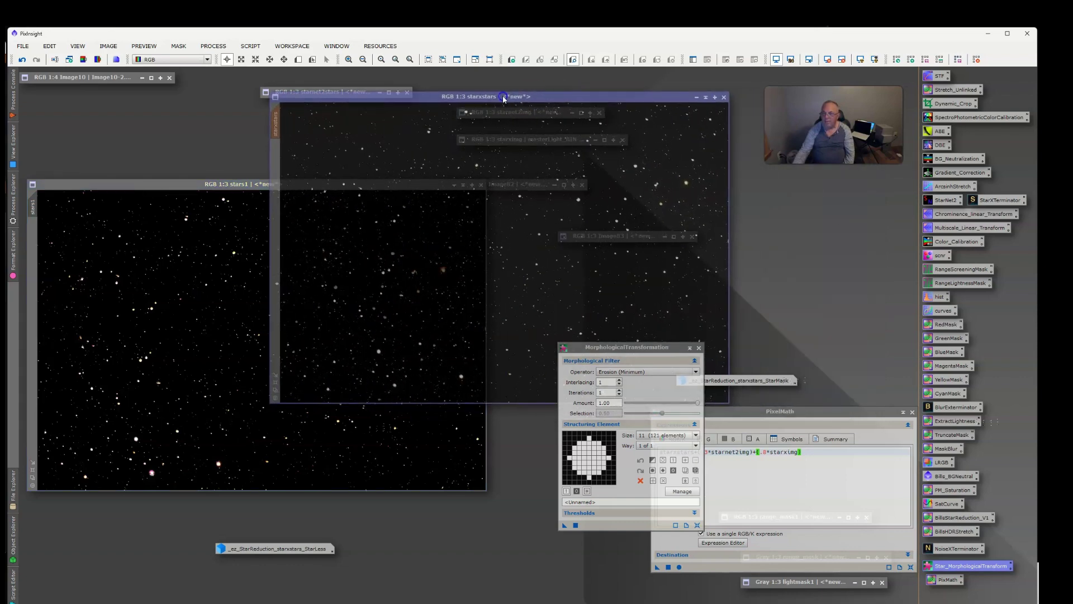
left_click(706, 96)
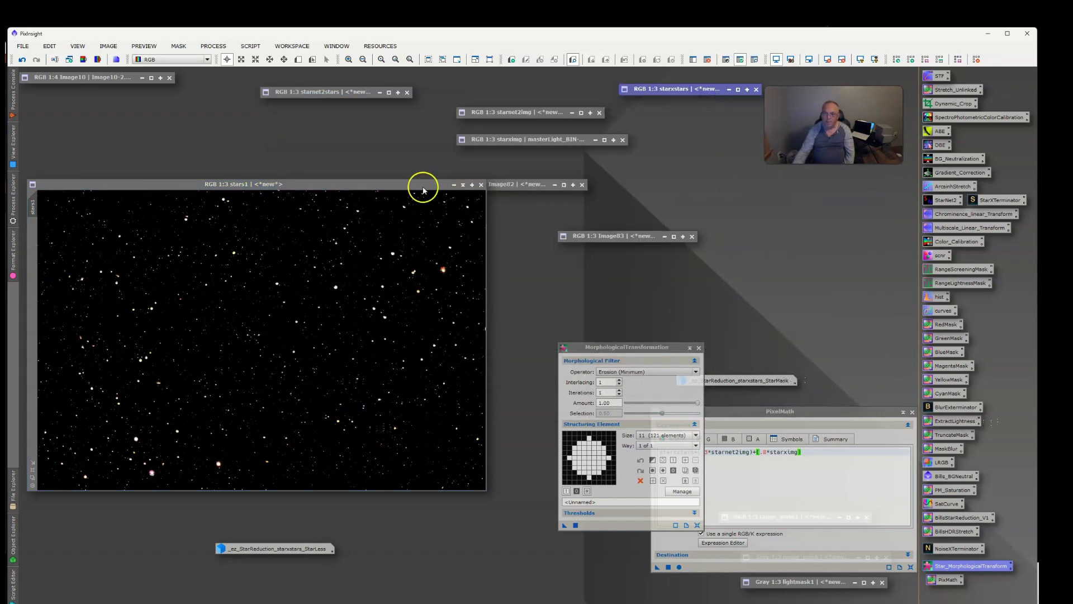
left_click_drag(423, 190, 435, 234)
Replace starxstars with stars1 in the PixelMath expression, making it stars1+(.3*starnet2img)+(.8*starximg), and run it to create a new combined image
left_click(748, 417)
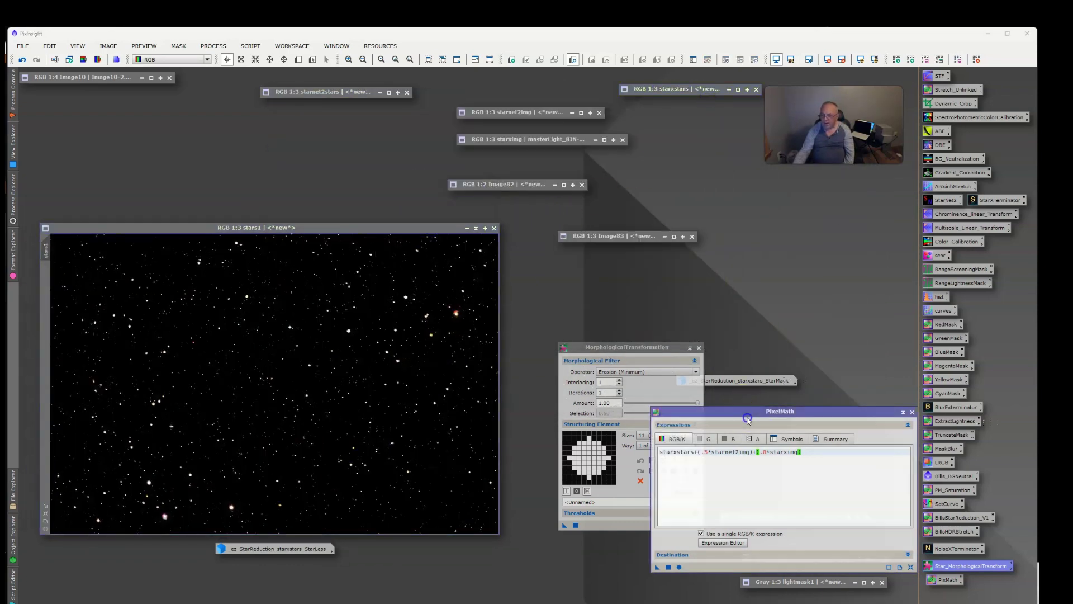
left_click(691, 452)
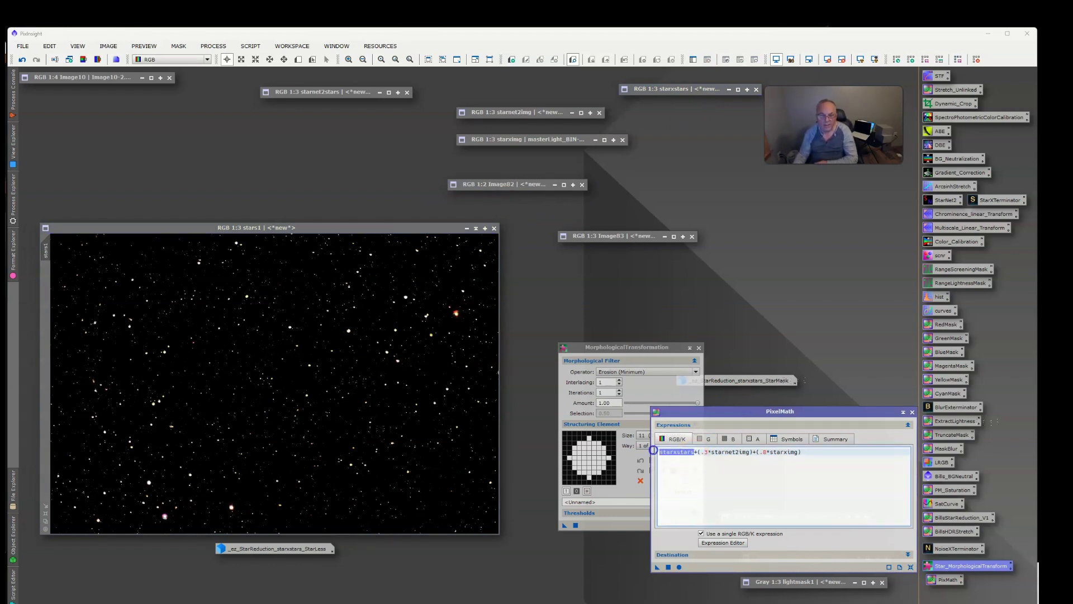
key("Delete")
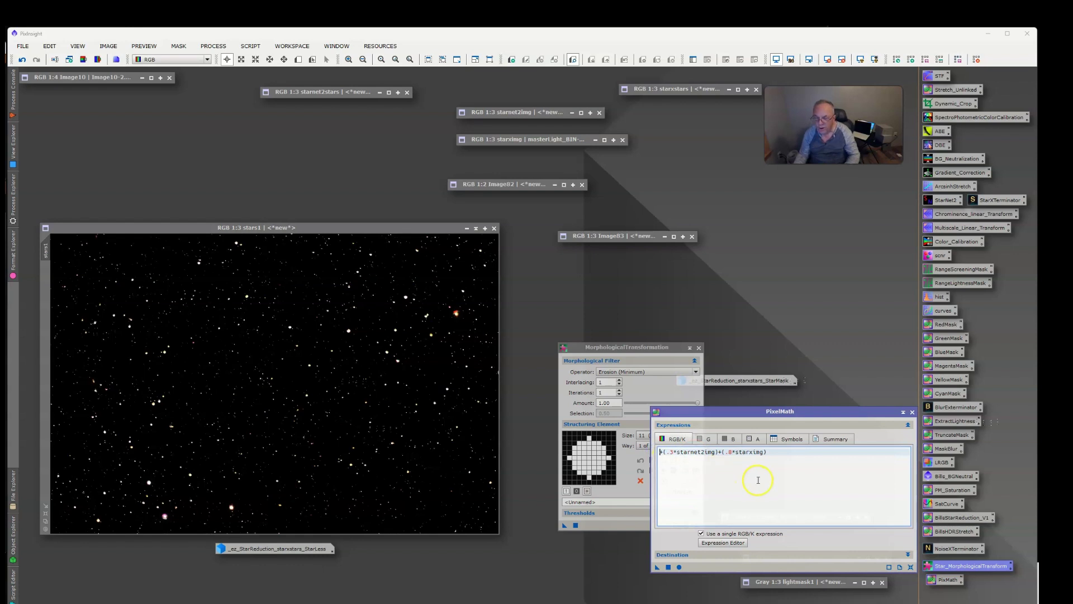
type("star")
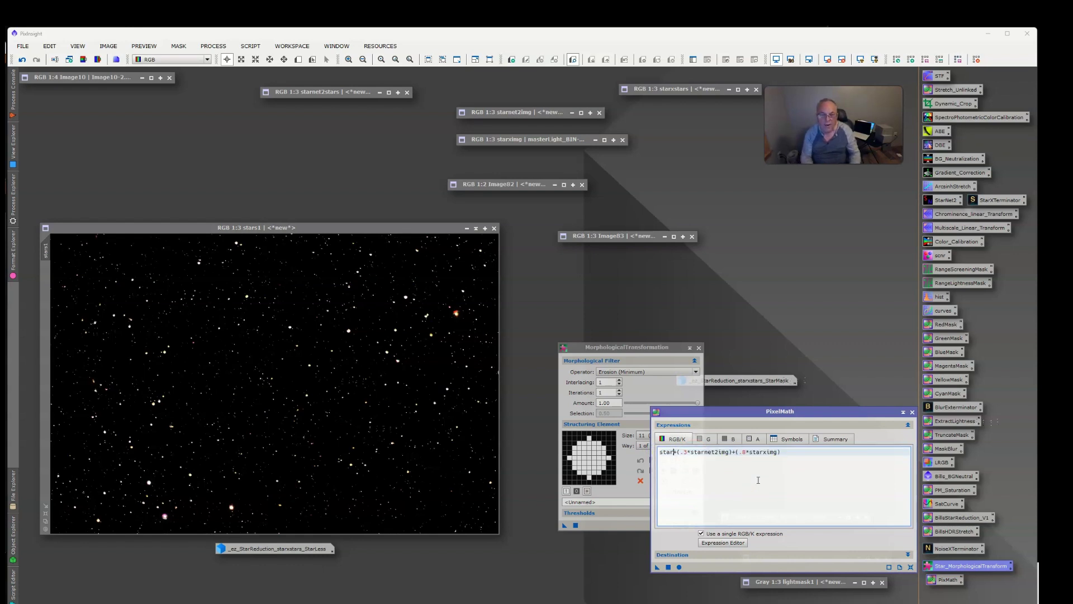
type("s1")
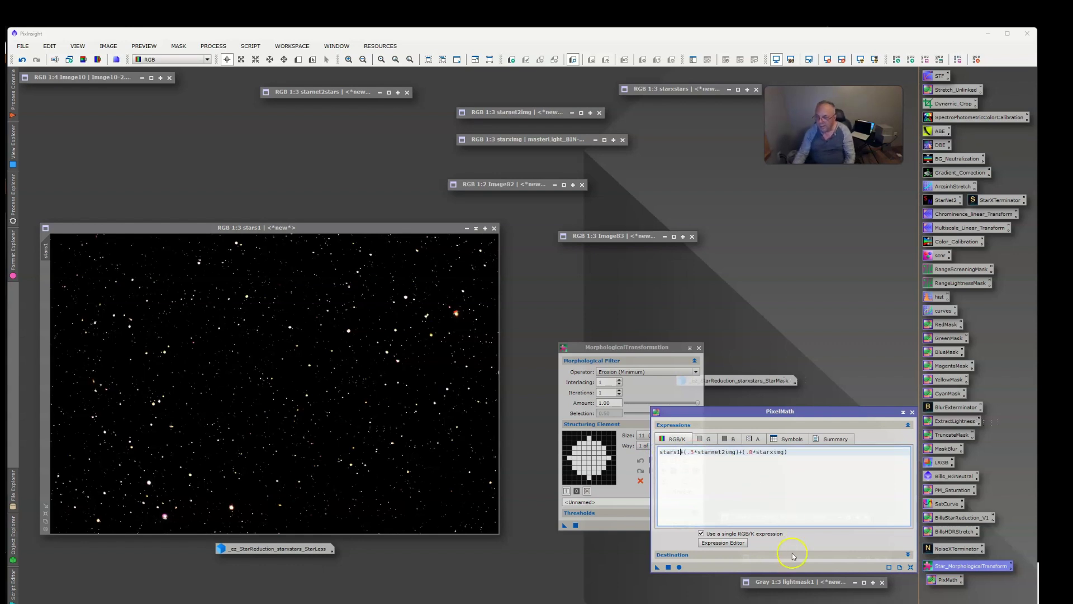
left_click(669, 567)
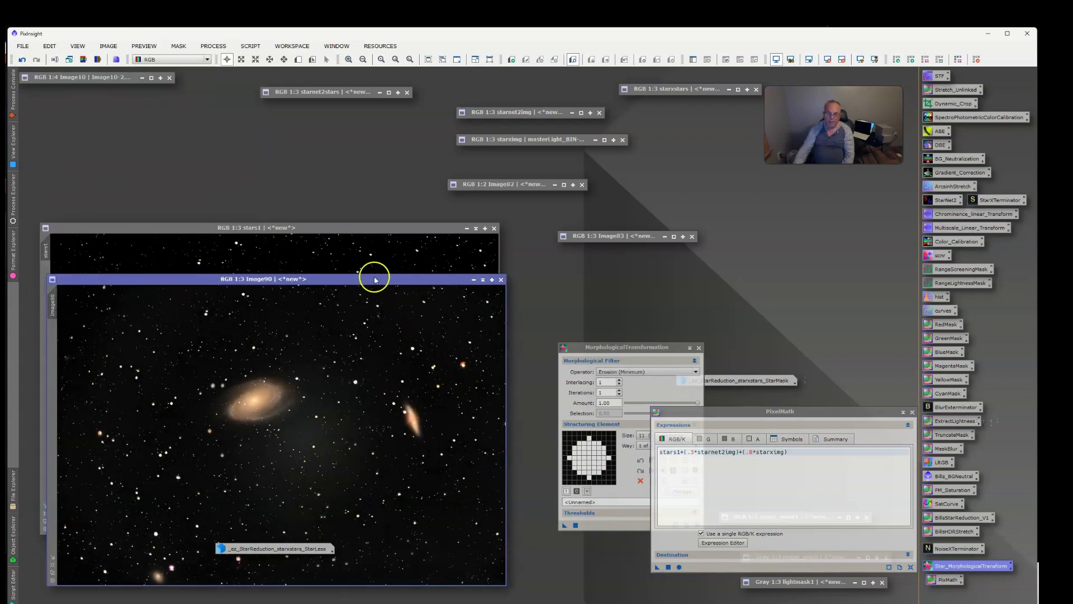
Maximize the new combined galaxy image and close the MorphologicalTransformation and PixelMath dialogs
left_click_drag(367, 280, 391, 199)
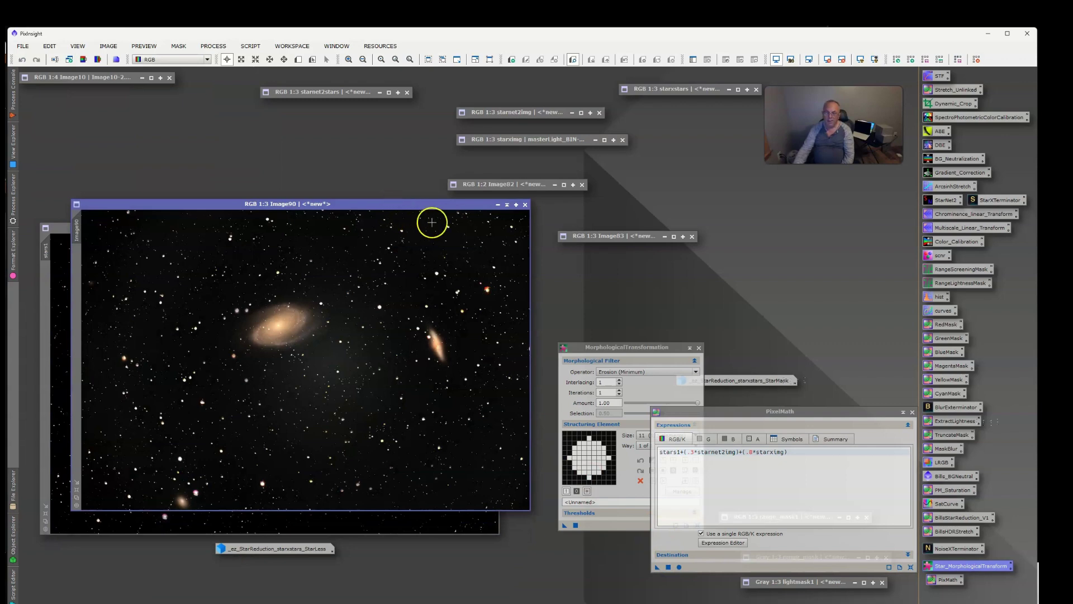
left_click(507, 205)
double_click(313, 358)
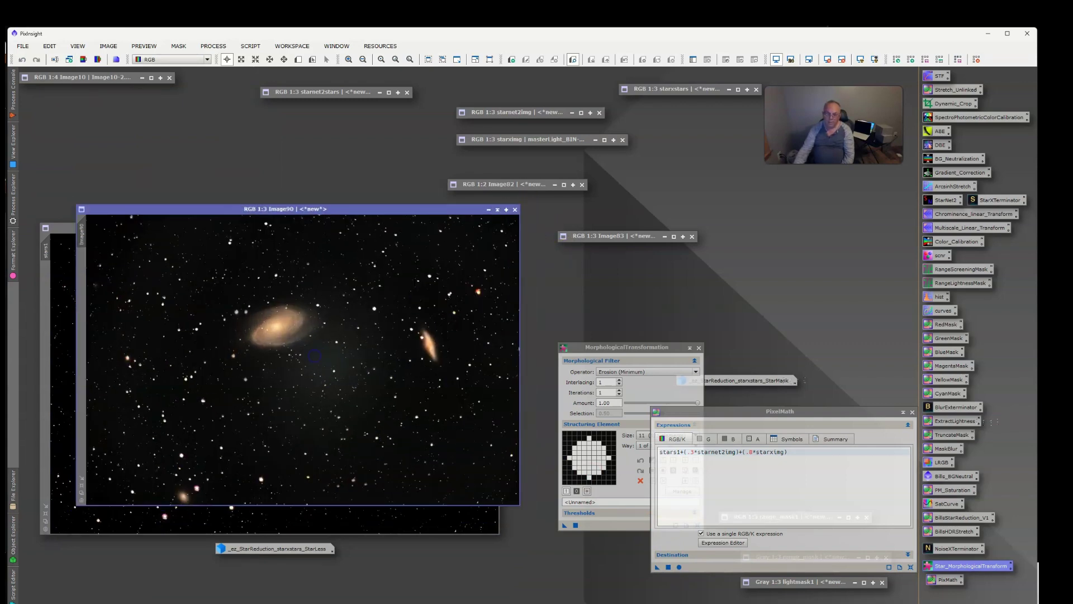
left_click(507, 209)
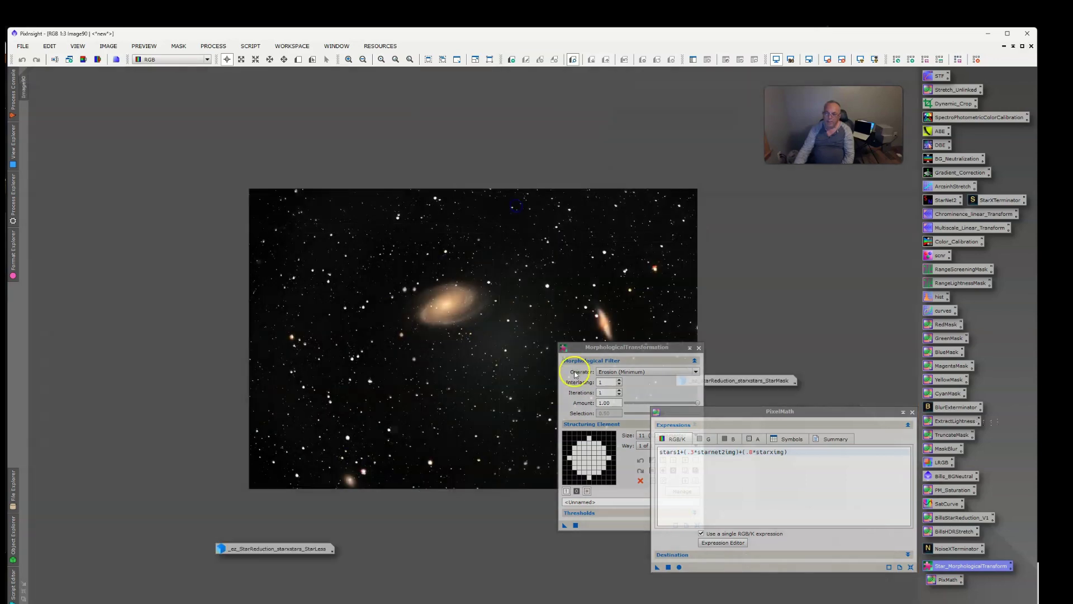
left_click(696, 349)
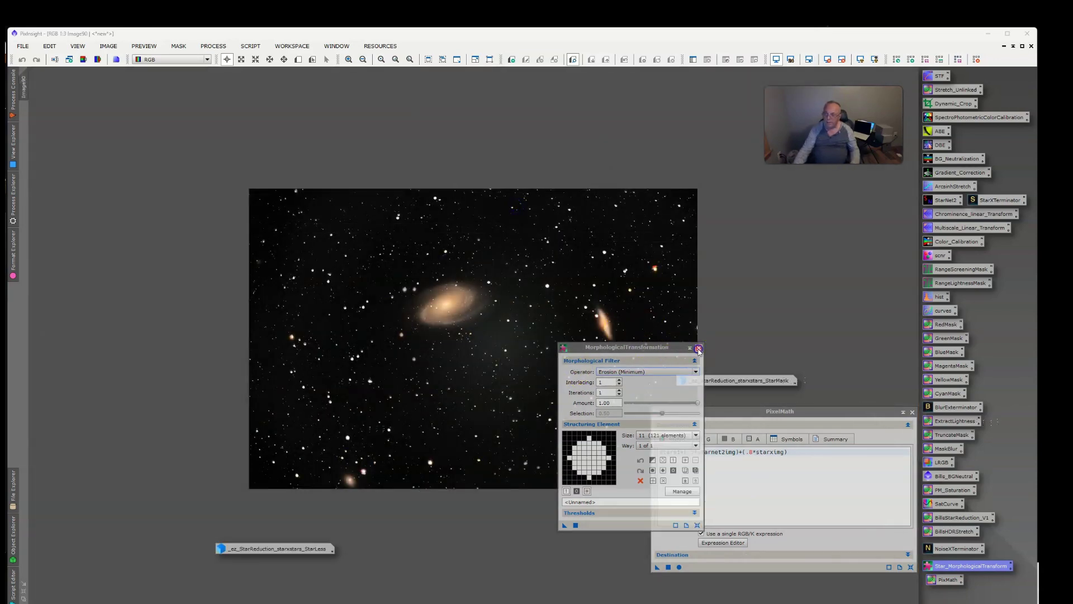
left_click(699, 350)
left_click(912, 412)
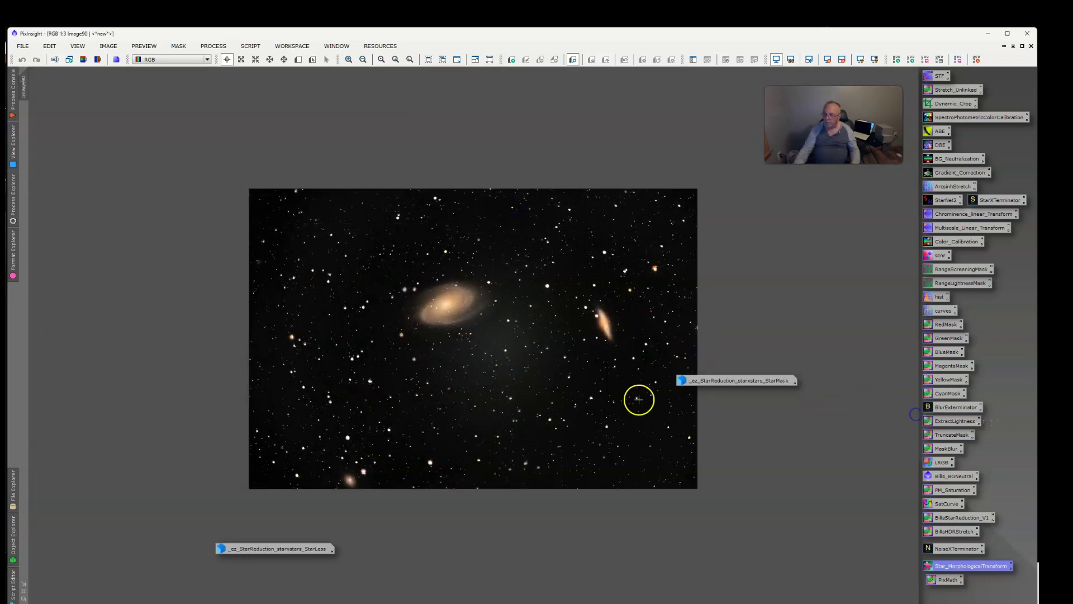
Inspect the stars in the combined image up close and move the StarMask and StarLess icons below it
scroll(639, 399, "up", 3)
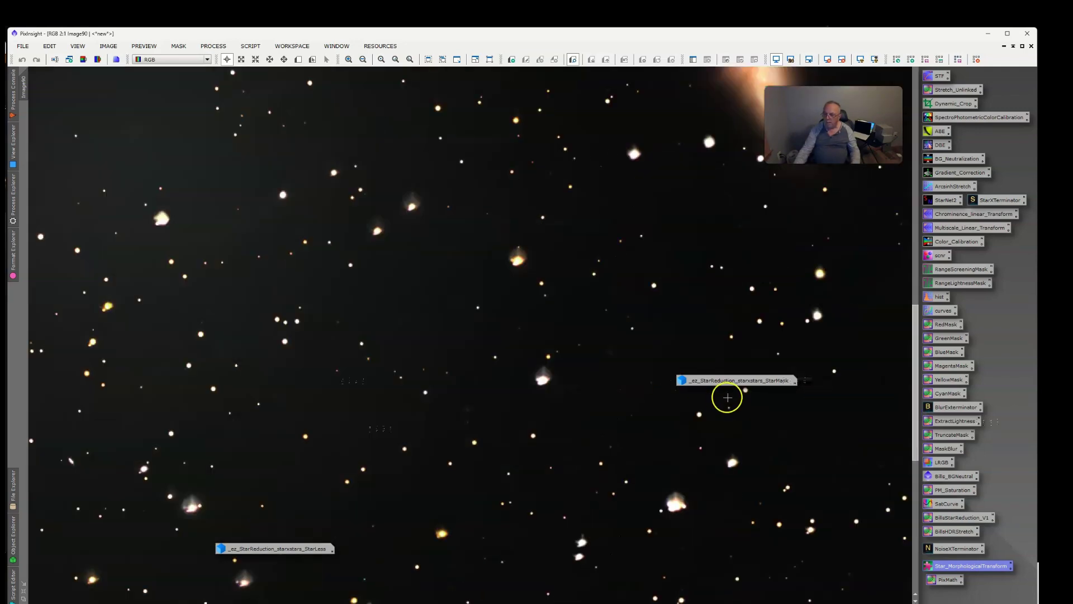
scroll(720, 391, "up", 1)
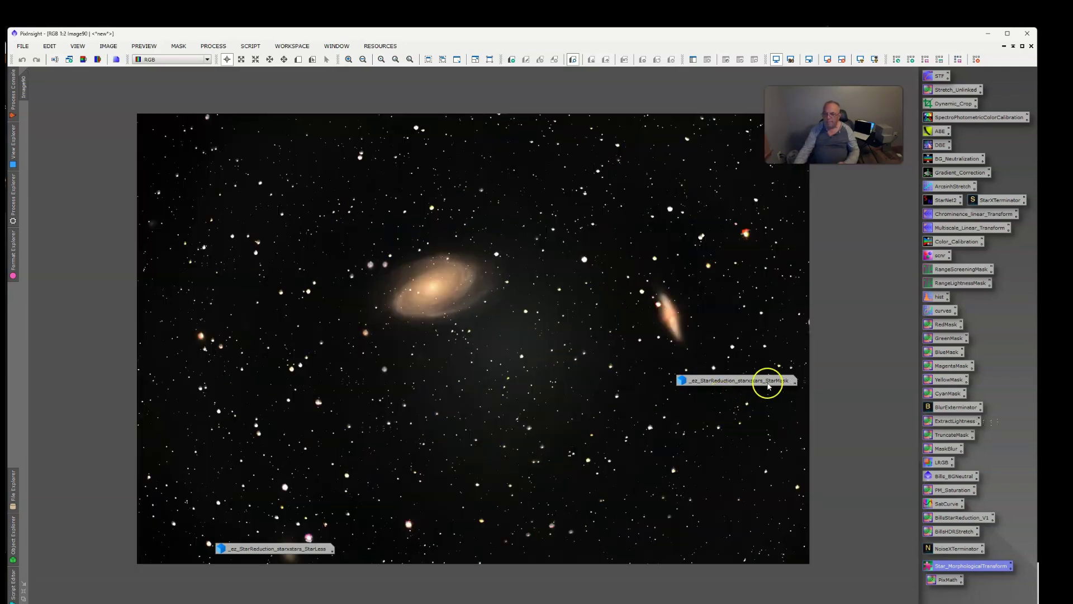
left_click_drag(777, 381, 824, 579)
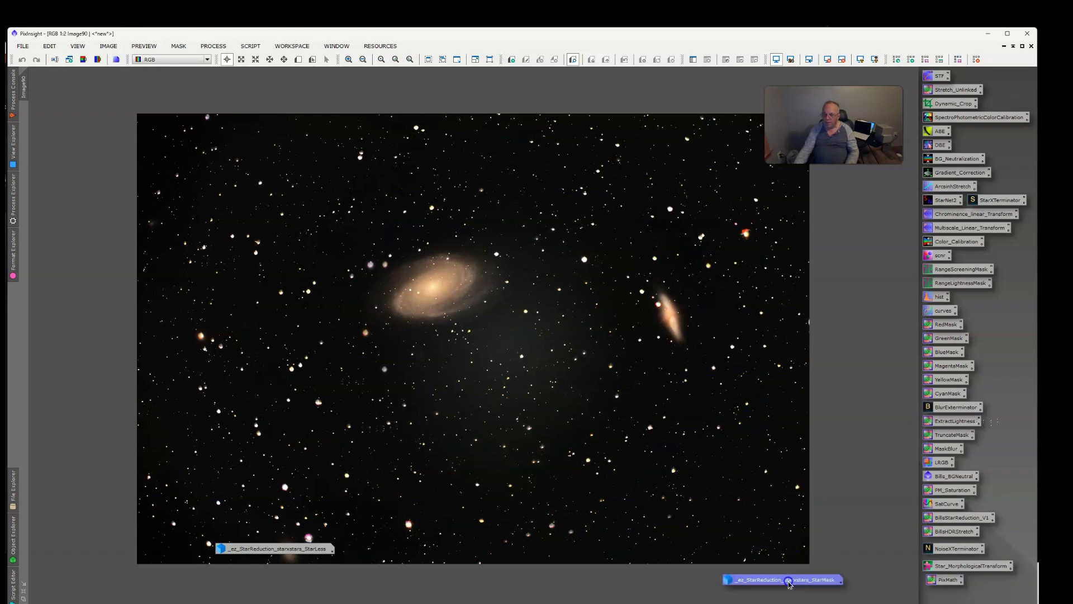
left_click_drag(295, 549, 288, 579)
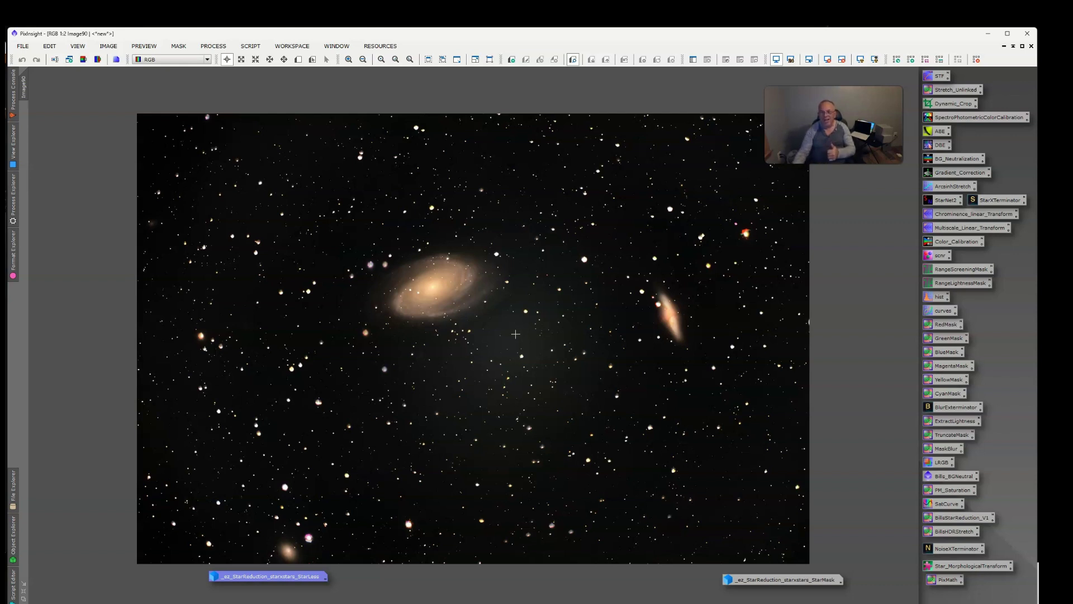
left_click(444, 330)
left_click(503, 330)
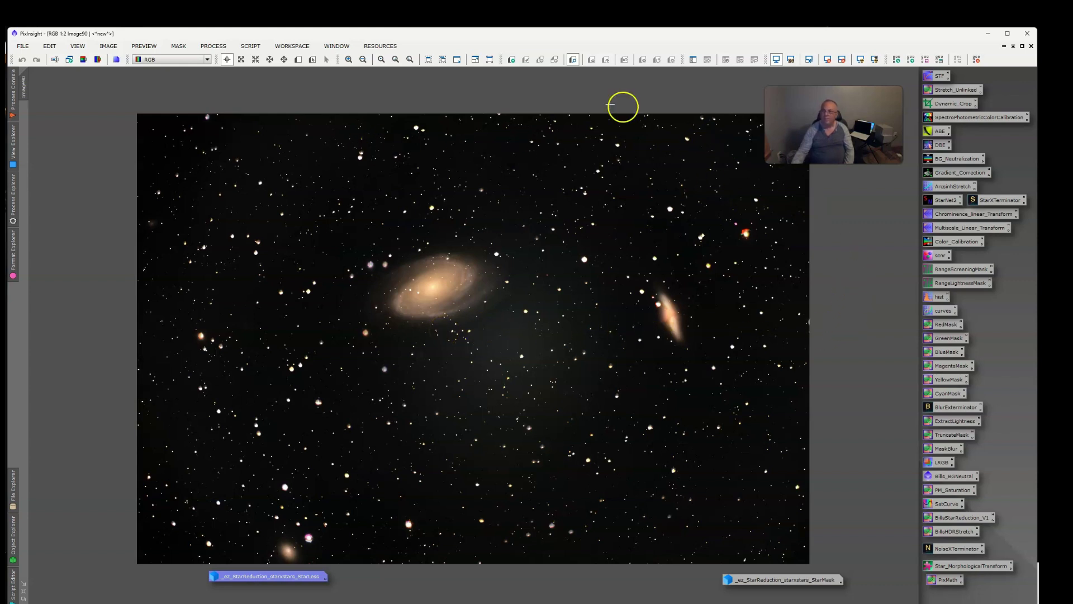